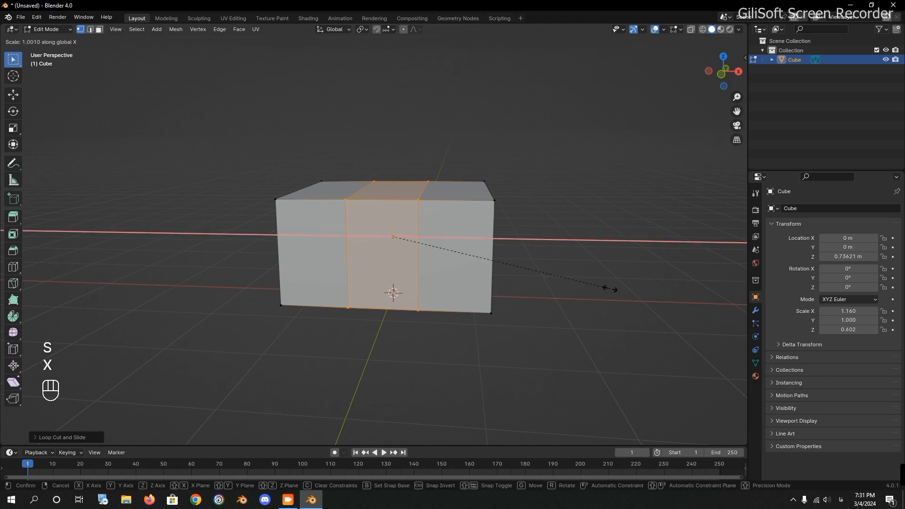
Step: Narrow the cube's middle section along X and extrude its front face forward about 0.39 m
{"action": "left_click", "coordinate": [555, 292]}
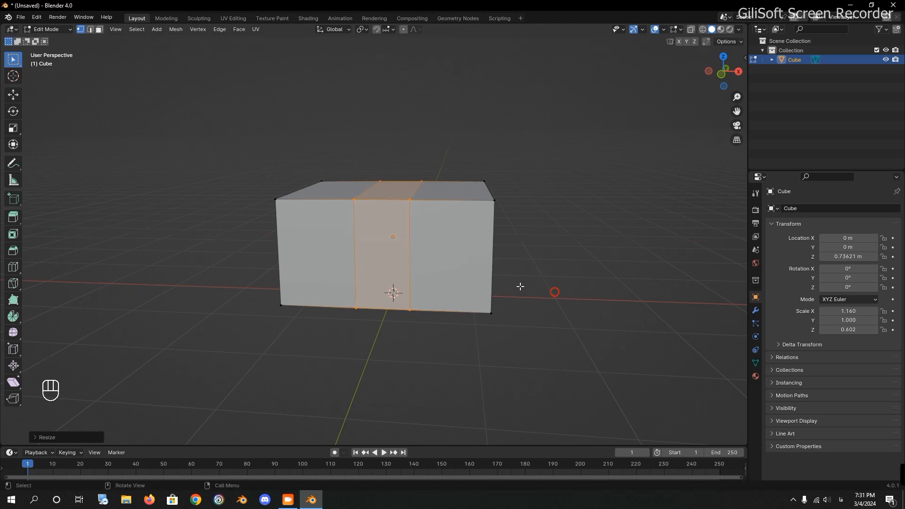
{"action": "middle_click_drag", "start_coordinate": [520, 287], "coordinate": [510, 285]}
{"action": "key", "text": "3"}
{"action": "left_click", "coordinate": [379, 253], "text": "shift"}
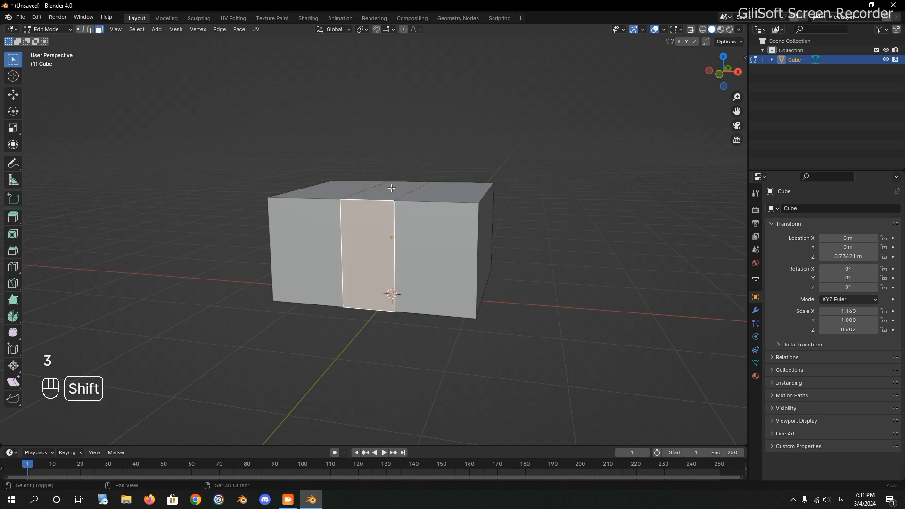
{"action": "middle_click_drag", "start_coordinate": [392, 188], "coordinate": [421, 258]}
{"action": "key", "text": "e"}
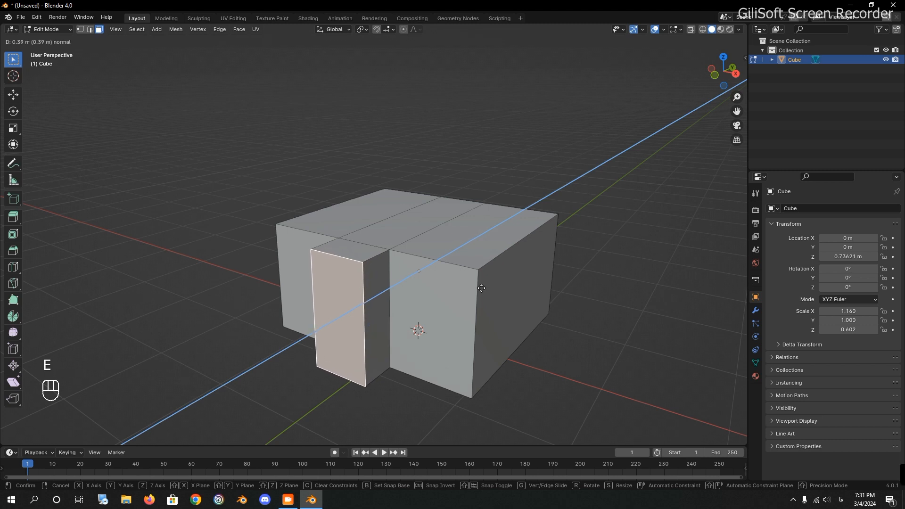
{"action": "left_click", "coordinate": [482, 287]}
Step: Extrude the middle section's top face upward about 0.18 m and extend its exposed front face forward over the projecting block
{"action": "left_click", "coordinate": [392, 236]}
{"action": "key", "text": "e"}
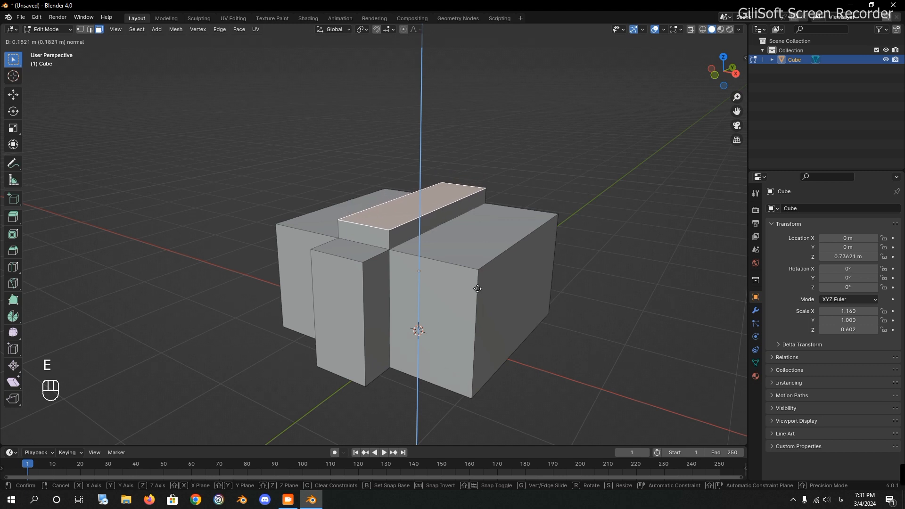
{"action": "left_click", "coordinate": [478, 289]}
{"action": "left_click", "coordinate": [371, 241]}
{"action": "key", "text": "e"}
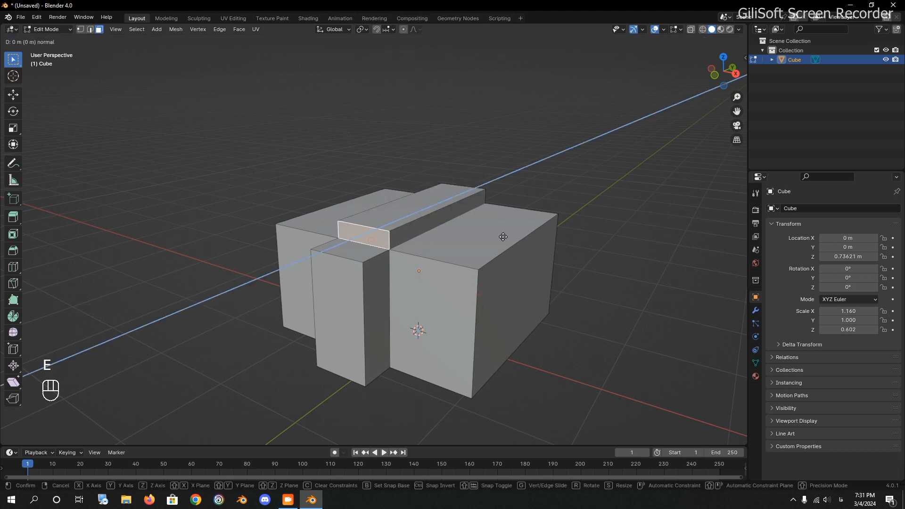
{"action": "right_click", "coordinate": [468, 259]}
Step: Add a horizontal loop cut around the building at mid-height to separate the two storeys
{"action": "key", "text": "Tab"}
{"action": "left_click", "coordinate": [525, 143]}
{"action": "middle_click_drag", "start_coordinate": [525, 143], "coordinate": [477, 267]}
{"action": "left_click", "coordinate": [477, 267]}
{"action": "middle_click_drag", "start_coordinate": [550, 288], "coordinate": [505, 236], "text": "shift"}
{"action": "key", "text": "Tab"}
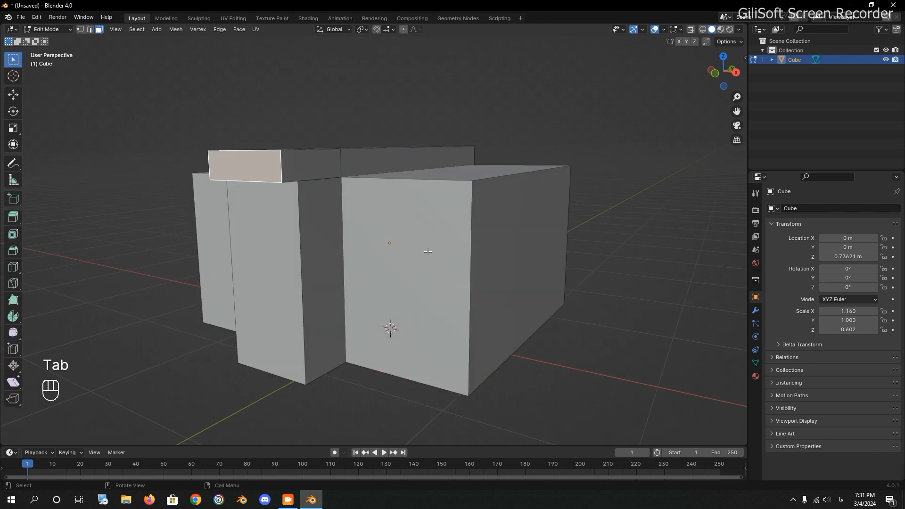
{"action": "key", "text": "ctrl+r"}
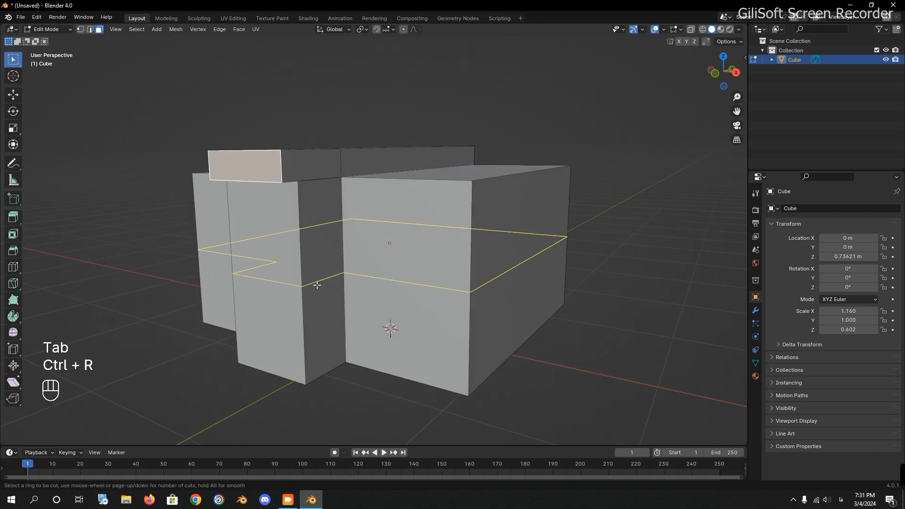
{"action": "left_click", "coordinate": [317, 285]}
Step: Inset the right wing's upper front, upper side and lower front faces and the left wing's upper front face individually by about 0.11 m
{"action": "key", "text": "3"}
{"action": "left_click", "coordinate": [414, 238]}
{"action": "left_click", "coordinate": [513, 228], "text": "shift"}
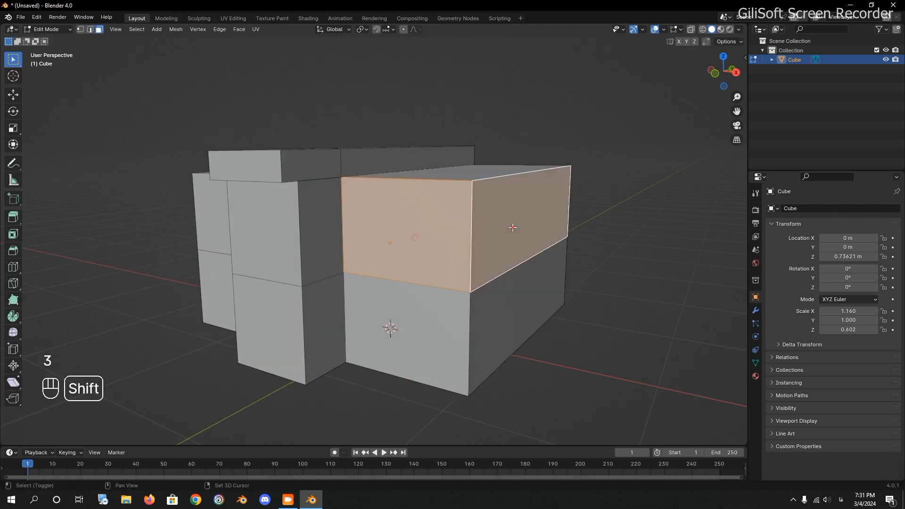
{"action": "left_click", "coordinate": [210, 218], "text": "shift"}
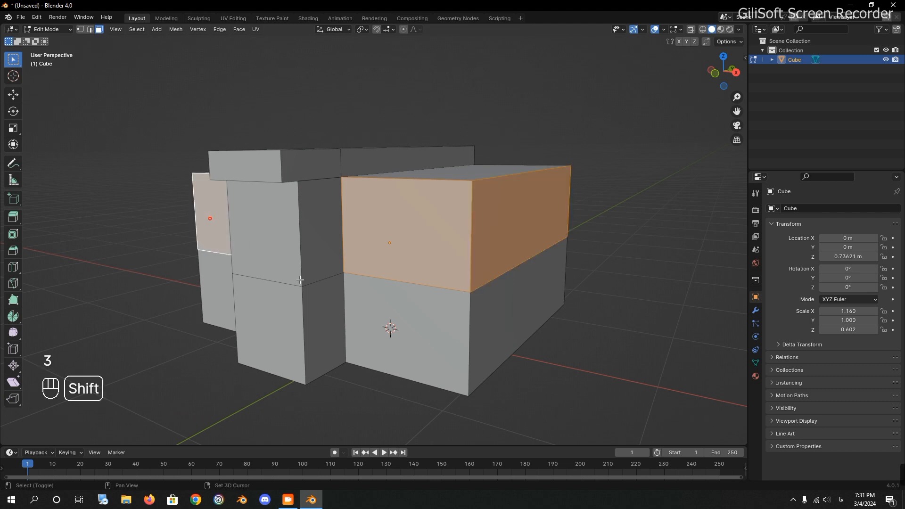
{"action": "left_click", "coordinate": [418, 325], "text": "shift"}
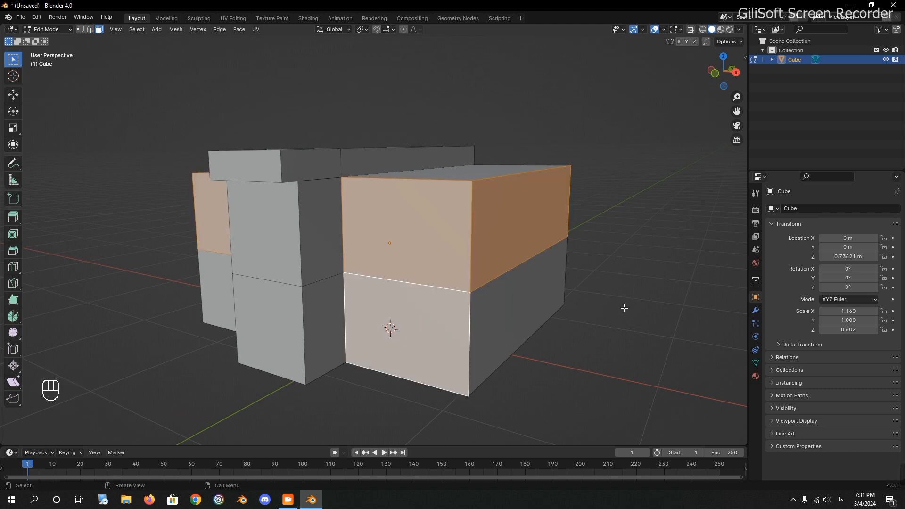
{"action": "key", "text": "i"}
{"action": "key", "text": "i"}
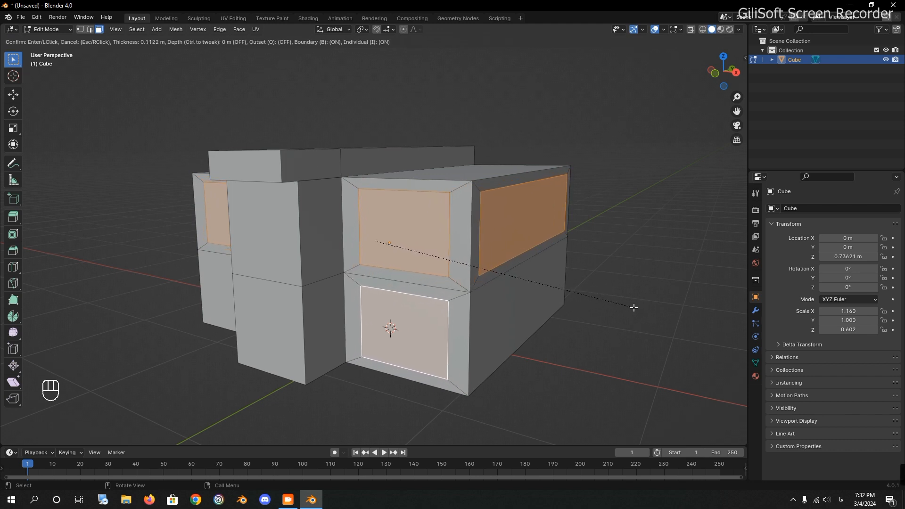
{"action": "left_click", "coordinate": [634, 308]}
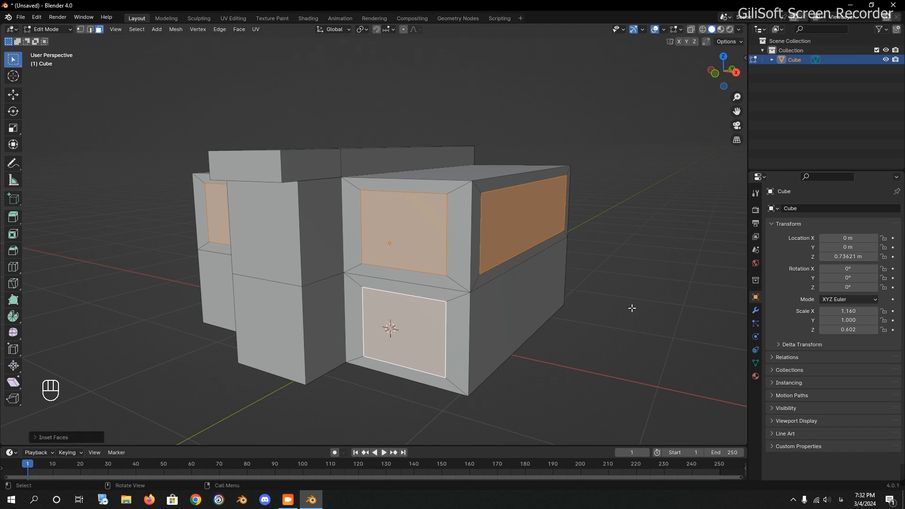
Step: Scale the four inset faces together along Z to about 0.89
{"action": "key", "text": "s"}
{"action": "key", "text": "z"}
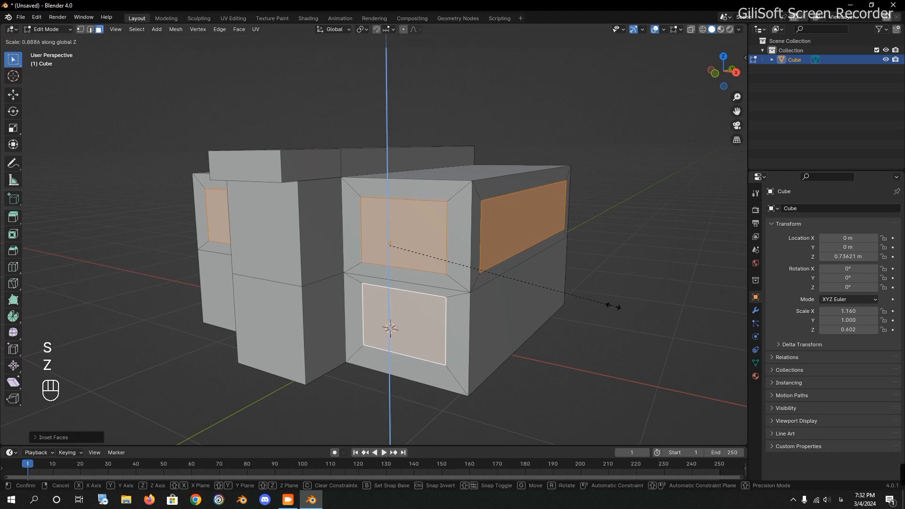
{"action": "left_click", "coordinate": [613, 306]}
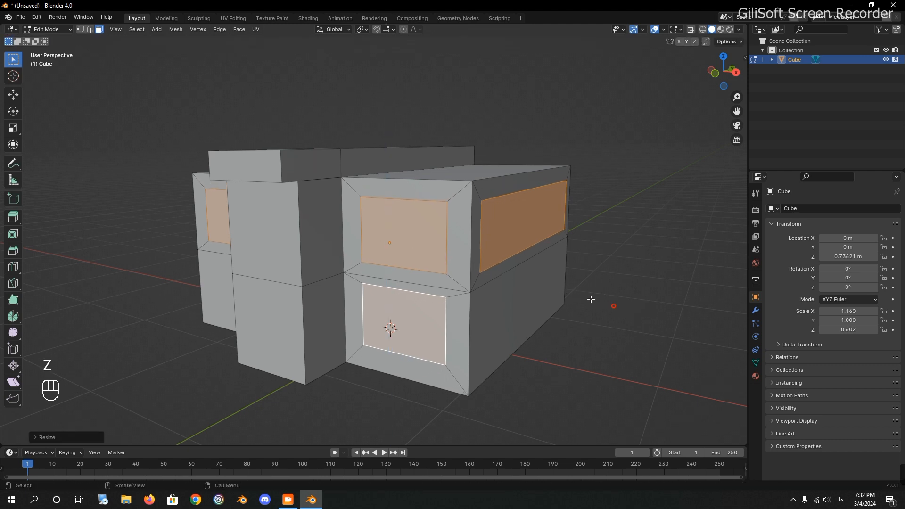
Step: Select the edges of the right wing's upper front window and reduce its height along Z
{"action": "key", "text": "2"}
{"action": "left_click", "coordinate": [411, 267]}
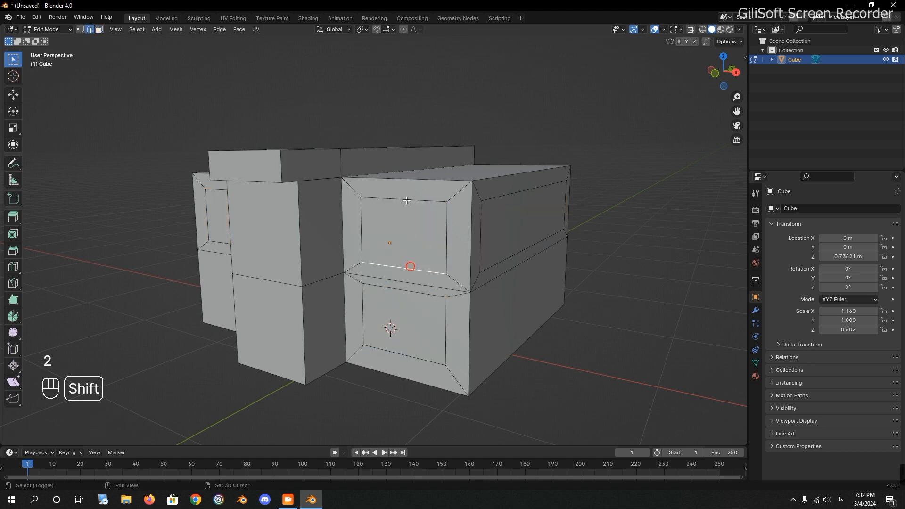
{"action": "key", "text": "s"}
{"action": "key", "text": "z"}
{"action": "left_click", "coordinate": [572, 282]}
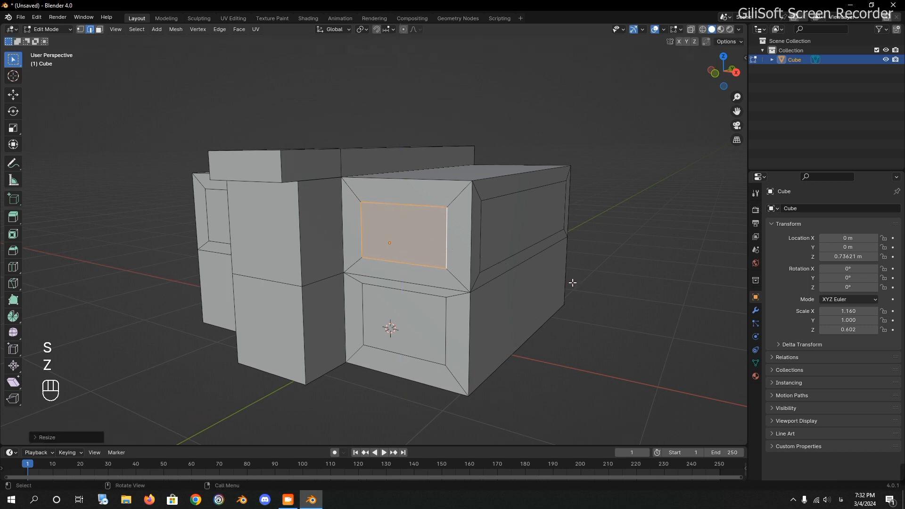
Step: Select the edges of the right wing's upper side window and reduce its height along Z
{"action": "left_click", "coordinate": [508, 259]}
{"action": "left_click", "coordinate": [481, 252], "text": "shift"}
{"action": "left_click", "coordinate": [500, 204], "text": "shift"}
{"action": "left_click", "coordinate": [567, 212], "text": "shift"}
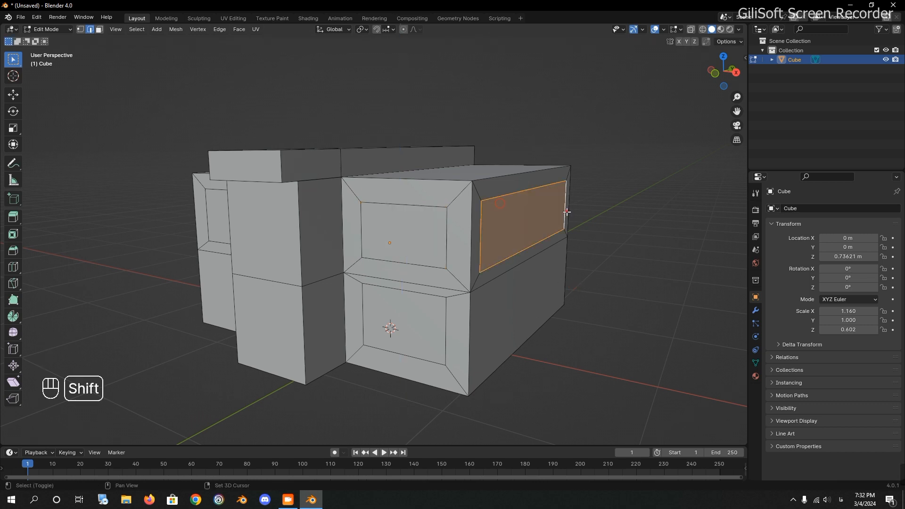
{"action": "key", "text": "s"}
{"action": "key", "text": "z"}
{"action": "left_click", "coordinate": [653, 252]}
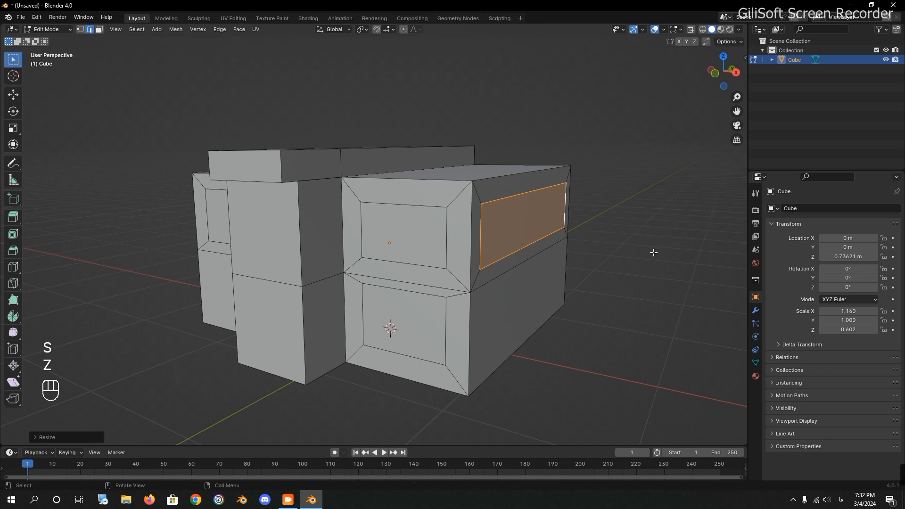
Step: Scale the outline of the right wing's lower front inset along Z and move it down towards the ground
{"action": "left_click", "coordinate": [415, 294]}
{"action": "left_click", "coordinate": [352, 305], "text": "shift"}
{"action": "left_click", "coordinate": [378, 306]}
{"action": "left_click", "coordinate": [362, 297], "text": "shift"}
{"action": "left_click", "coordinate": [445, 332], "text": "shift"}
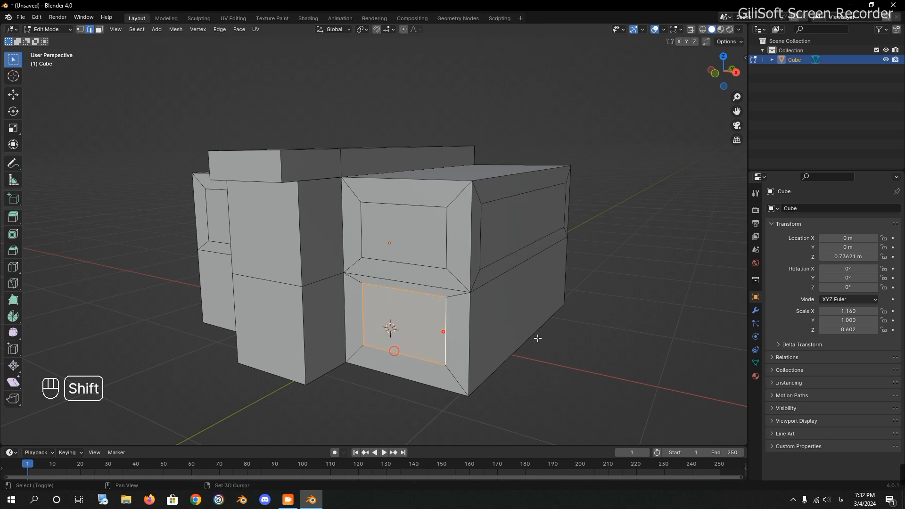
{"action": "key", "text": "s"}
{"action": "key", "text": "z"}
{"action": "left_click", "coordinate": [597, 344]}
{"action": "key", "text": "g"}
{"action": "key", "text": "z"}
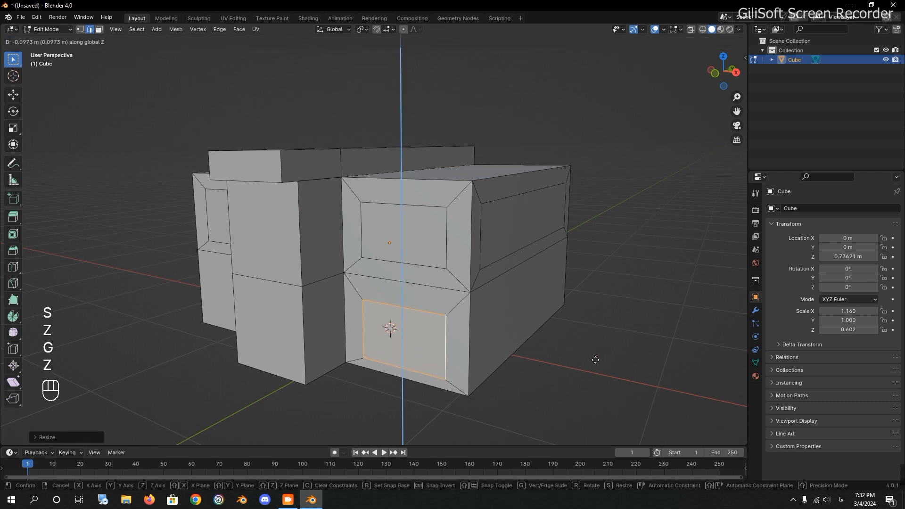
{"action": "left_click", "coordinate": [594, 366]}
Step: Stretch the lower front inset along Z and lower it slightly so its bottom edge meets the wall's base
{"action": "key", "text": "s"}
{"action": "key", "text": "z"}
{"action": "left_click", "coordinate": [606, 367]}
{"action": "key", "text": "g"}
{"action": "key", "text": "z"}
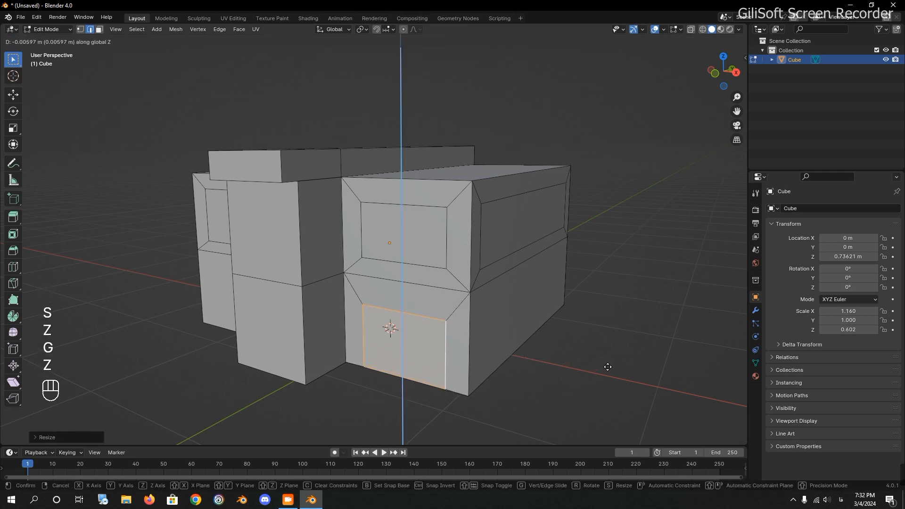
{"action": "left_click", "coordinate": [607, 367]}
Step: Move the left wing's upper front window outline down along Z by about 0.07 m
{"action": "middle_click_drag", "start_coordinate": [192, 276], "coordinate": [253, 280]}
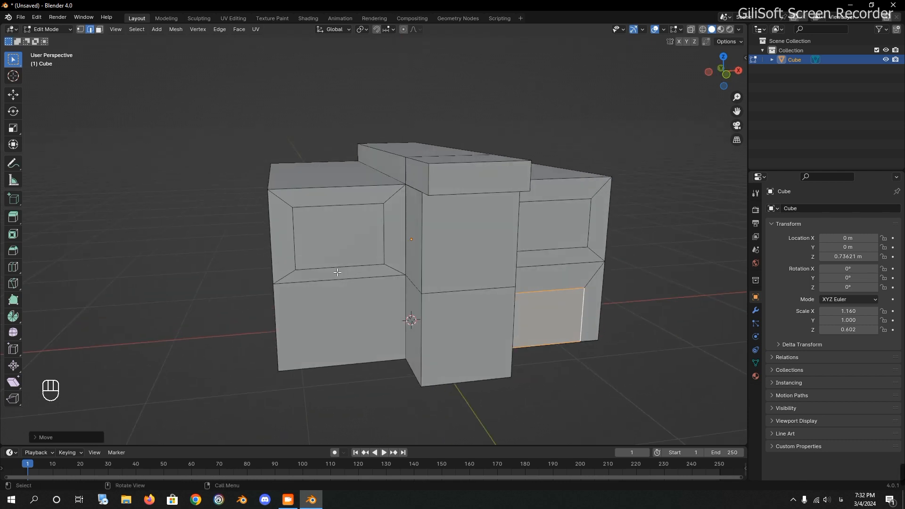
{"action": "left_click", "coordinate": [341, 266]}
{"action": "left_click", "coordinate": [300, 239], "text": "shift"}
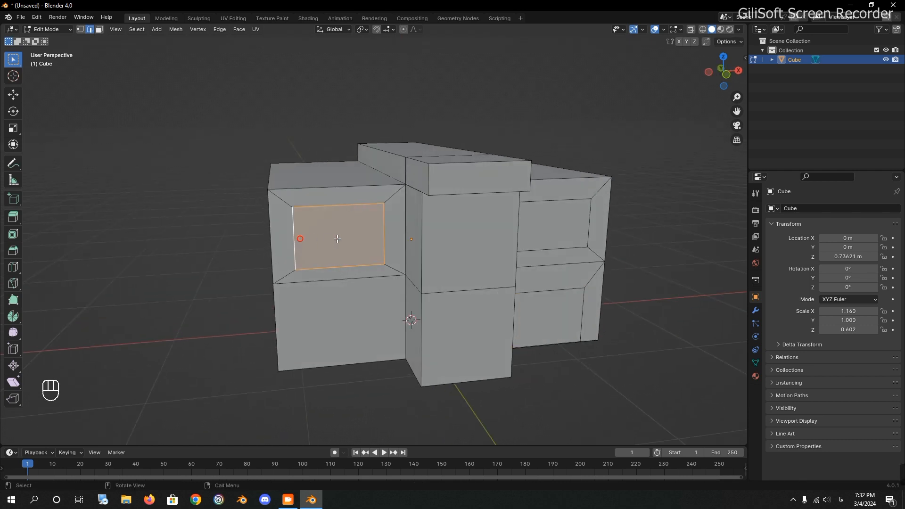
{"action": "key", "text": "g"}
{"action": "key", "text": "z"}
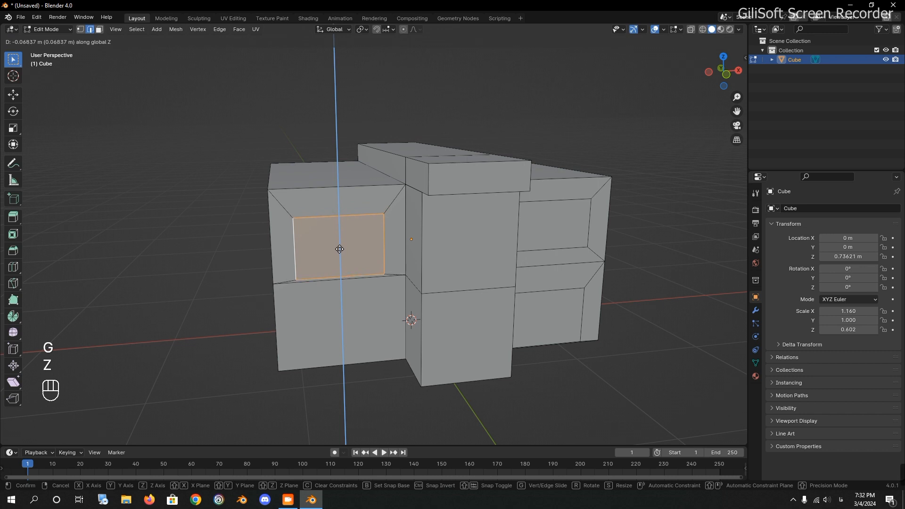
{"action": "left_click", "coordinate": [339, 249]}
Step: Return to Object Mode and apply the building object's scale
{"action": "middle_click_drag", "start_coordinate": [549, 259], "coordinate": [560, 214]}
{"action": "key", "text": "Tab"}
{"action": "middle_click_drag", "start_coordinate": [593, 180], "coordinate": [542, 194]}
{"action": "key", "text": "Tab"}
{"action": "key", "text": "2"}
{"action": "key", "text": "Tab"}
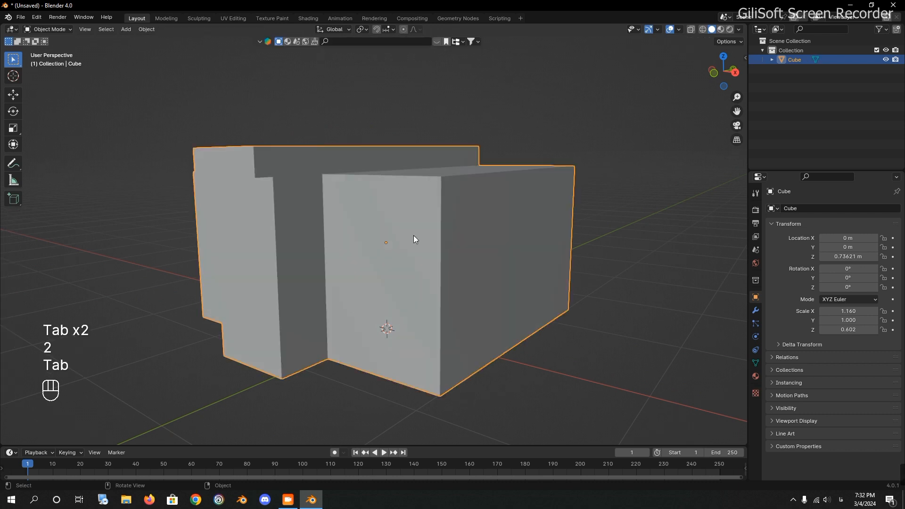
{"action": "key", "text": "ctrl+a"}
{"action": "left_click", "coordinate": [398, 260]}
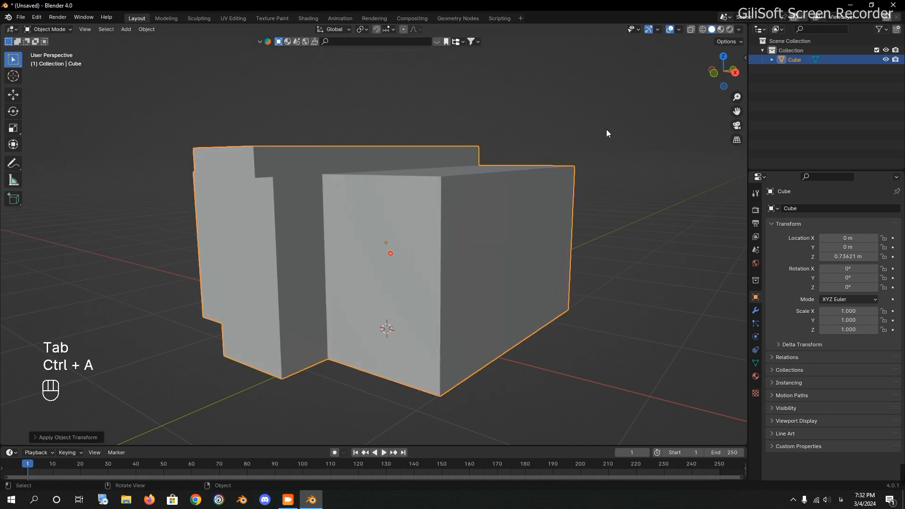
{"action": "left_click", "coordinate": [613, 113]}
Step: Knife-cut a vertical line through the middle of the right wing's upper front window
{"action": "key", "text": "Tab"}
{"action": "middle_click_drag", "start_coordinate": [406, 219], "coordinate": [450, 212], "text": "shift"}
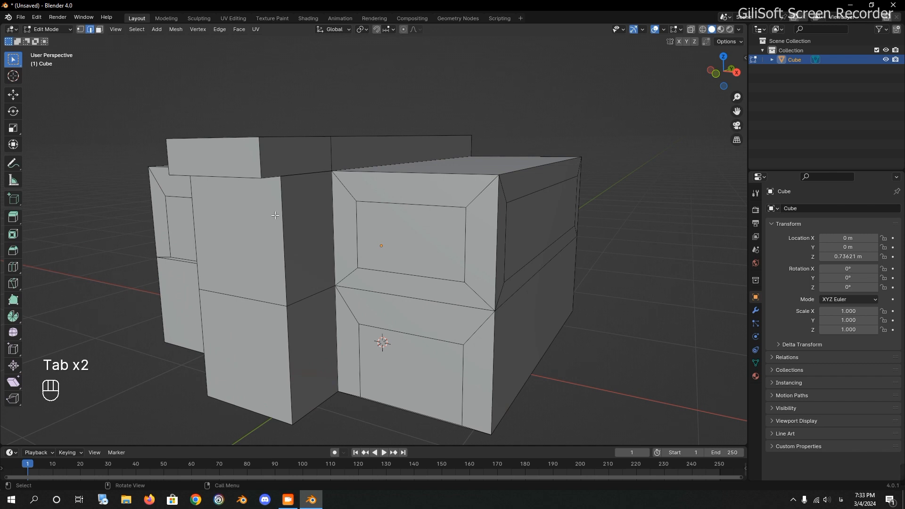
{"action": "middle_click_drag", "start_coordinate": [443, 247], "coordinate": [446, 232], "text": "ctrl"}
{"action": "key", "text": "k"}
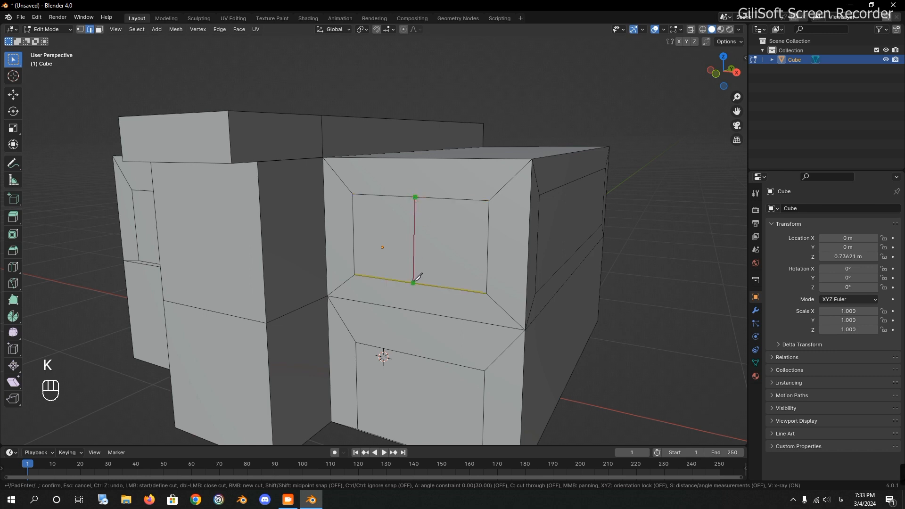
{"action": "key", "text": "Return"}
Step: Move the bottom vertex of the upper front window's dividing cut along X to straighten the line
{"action": "middle_click_drag", "start_coordinate": [415, 283], "coordinate": [435, 273]}
{"action": "key", "text": "1"}
{"action": "left_click_drag", "start_coordinate": [498, 250], "coordinate": [513, 262]}
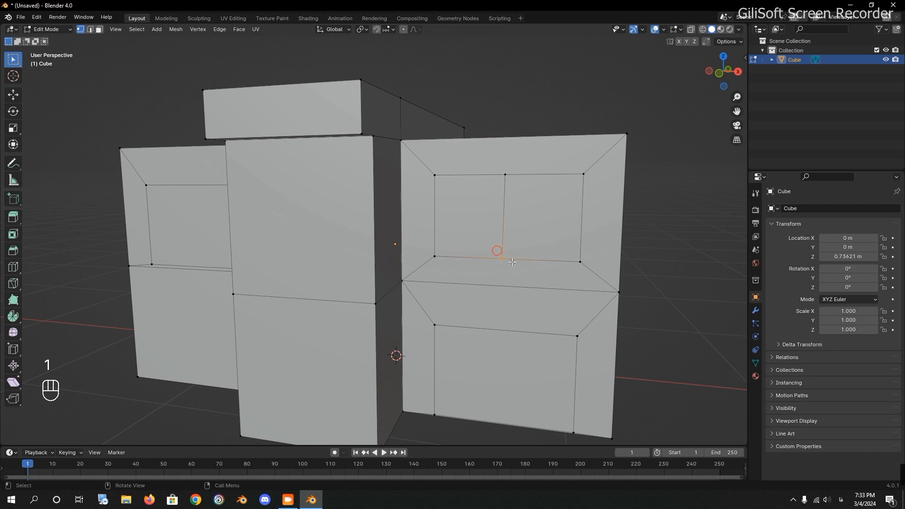
{"action": "key", "text": "g"}
{"action": "key", "text": "x"}
{"action": "left_click", "coordinate": [675, 246], "text": "shift"}
Step: Knife-cut a vertical line through the middle of the right wing's side window
{"action": "middle_click_drag", "start_coordinate": [675, 247], "coordinate": [443, 240]}
{"action": "key", "text": "k"}
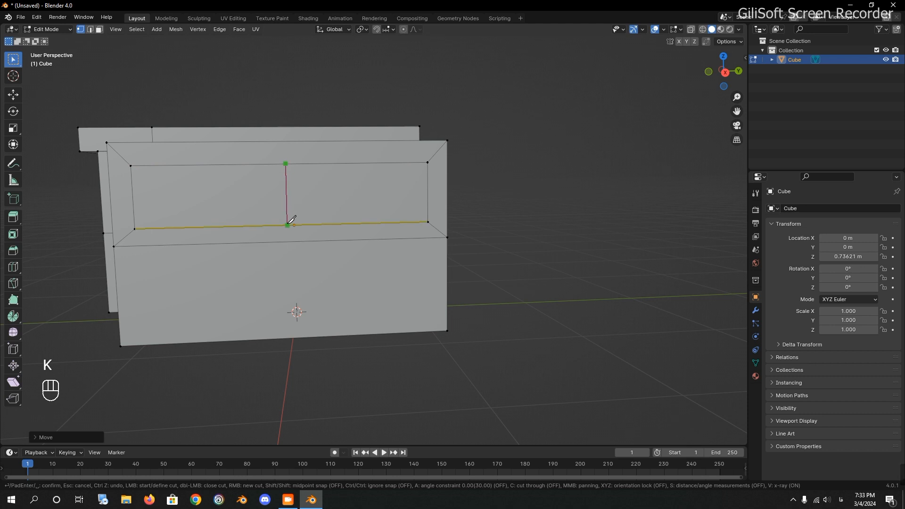
{"action": "key", "text": "Return"}
Step: Knife-cut a vertical line through the right wing's lower front opening, about two thirds across its width
{"action": "middle_click_drag", "start_coordinate": [288, 223], "coordinate": [424, 220]}
{"action": "key", "text": "k"}
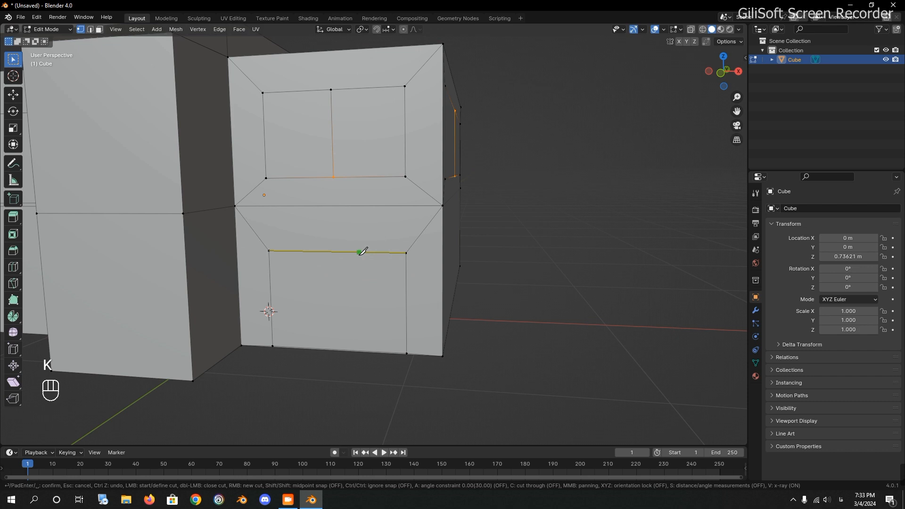
{"action": "left_click", "coordinate": [361, 350]}
{"action": "key", "text": "Return"}
{"action": "middle_click_drag", "start_coordinate": [372, 333], "coordinate": [387, 328]}
Step: Knife-cut a vertical line through the middle of the left wing's upper front window
{"action": "middle_click_drag", "start_coordinate": [193, 278], "coordinate": [428, 313], "text": "shift"}
{"action": "key", "text": "k"}
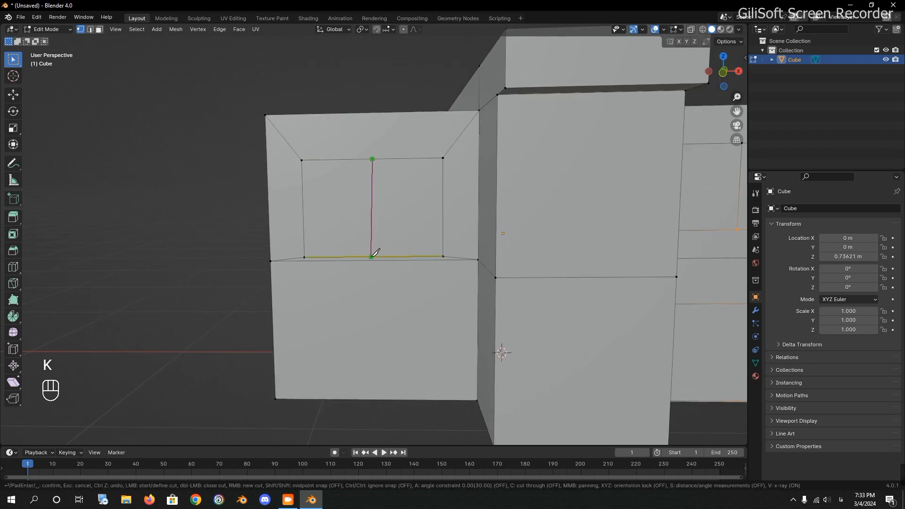
{"action": "left_click", "coordinate": [375, 257]}
{"action": "key", "text": "Return"}
Step: Knife-cut a vertical line through the left wing's lower front wall and shift the new edge slightly along X
{"action": "key", "text": "k"}
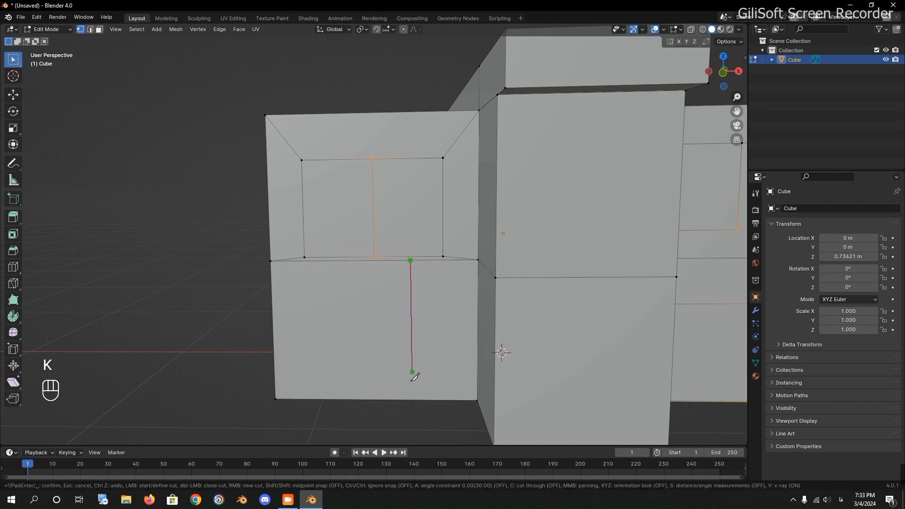
{"action": "left_click", "coordinate": [413, 400]}
{"action": "key", "text": "Return"}
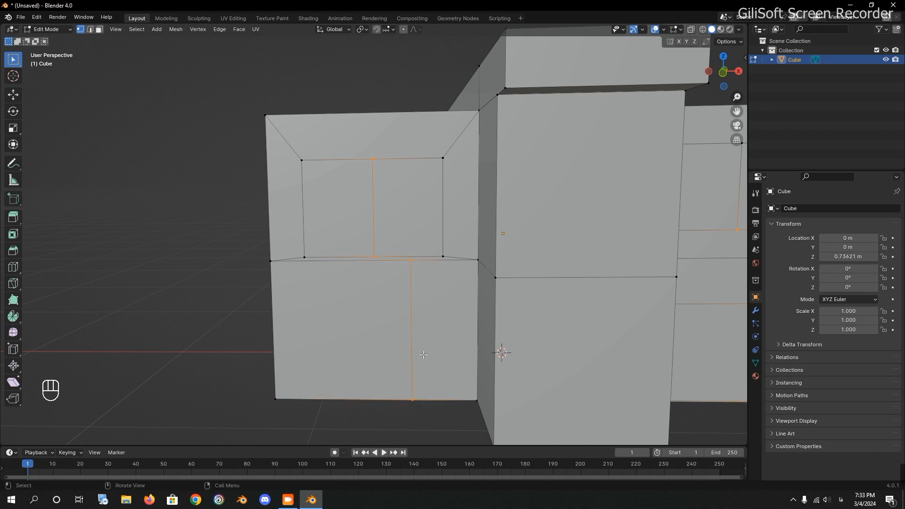
{"action": "key", "text": "2"}
{"action": "left_click", "coordinate": [411, 315]}
{"action": "key", "text": "g"}
{"action": "key", "text": "x"}
{"action": "left_click", "coordinate": [407, 316]}
{"action": "middle_click_drag", "start_coordinate": [481, 333], "coordinate": [384, 243], "text": "shift"}
{"action": "key", "text": "Tab"}
{"action": "key", "text": "Tab"}
{"action": "middle_click_drag", "start_coordinate": [421, 161], "coordinate": [408, 206], "text": "shift"}
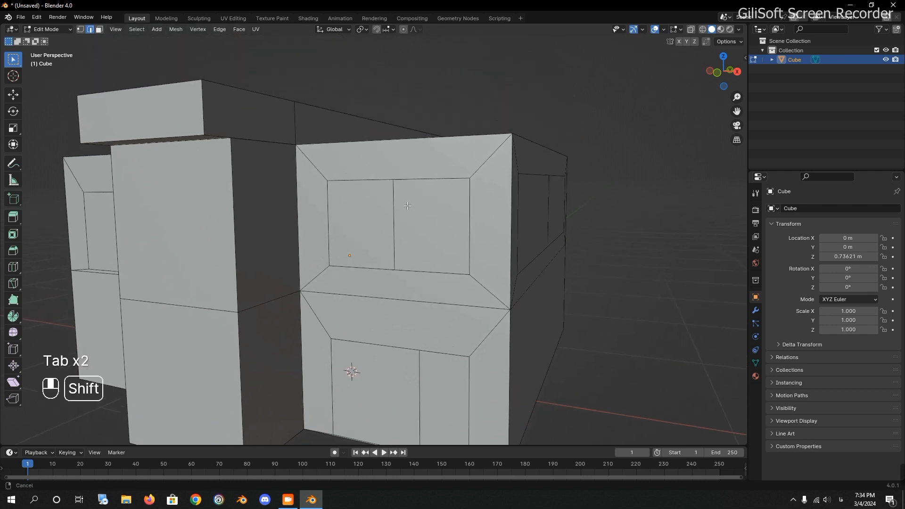
Step: Bevel the outline and centre divider edges of the right wing's upper front window into narrow frame strips
{"action": "left_click", "coordinate": [377, 180]}
{"action": "left_click", "coordinate": [422, 177], "text": "shift"}
{"action": "left_click", "coordinate": [465, 219], "text": "shift"}
{"action": "left_click", "coordinate": [445, 264], "text": "shift"}
{"action": "left_click", "coordinate": [388, 237], "text": "shift"}
{"action": "left_click", "coordinate": [376, 266], "text": "shift"}
{"action": "middle_click_drag", "start_coordinate": [328, 230], "coordinate": [417, 213], "text": "ctrl"}
{"action": "key", "text": "ctrl+b"}
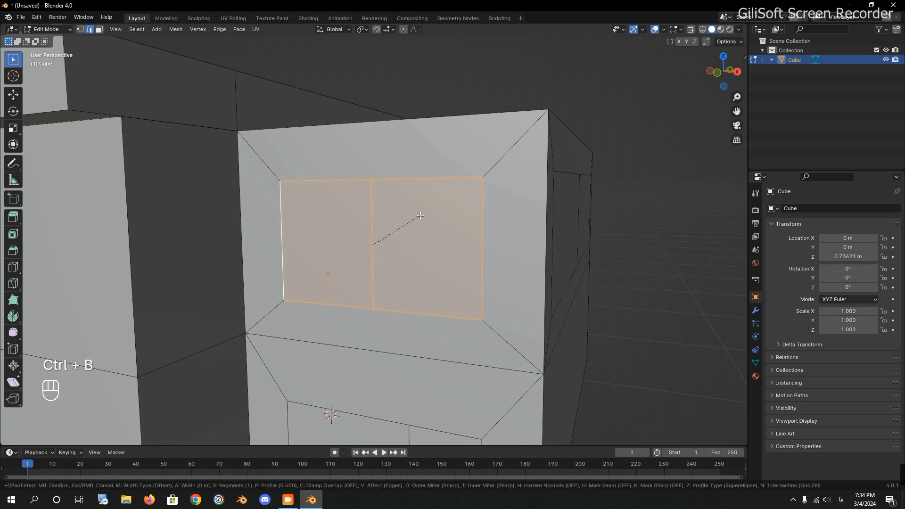
{"action": "left_click", "coordinate": [566, 227]}
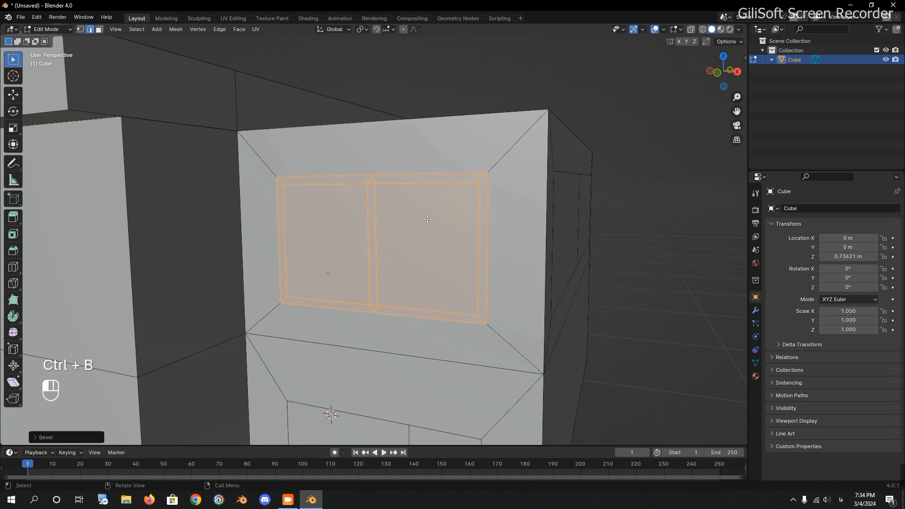
Step: Extrude the whole upper front window of the right wing slightly outward from the wall
{"action": "middle_click_drag", "start_coordinate": [568, 228], "coordinate": [561, 230]}
{"action": "key", "text": "e"}
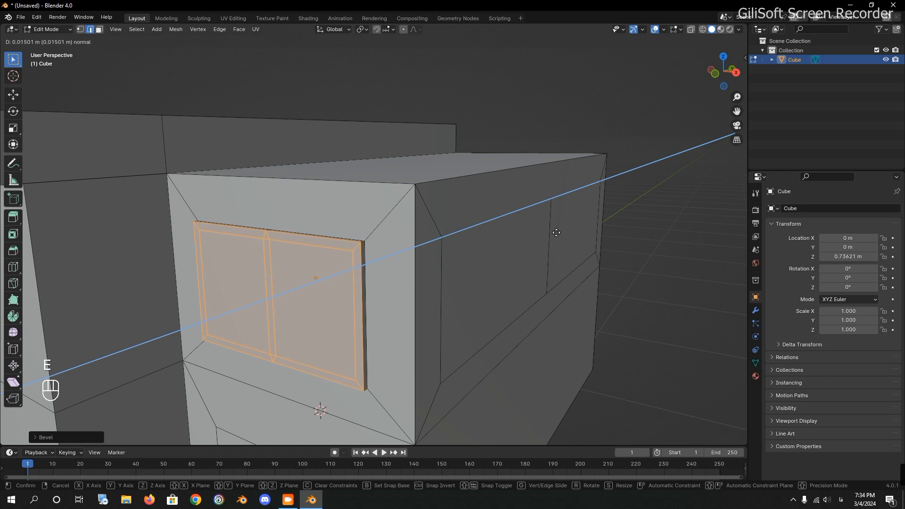
{"action": "left_click", "coordinate": [555, 233]}
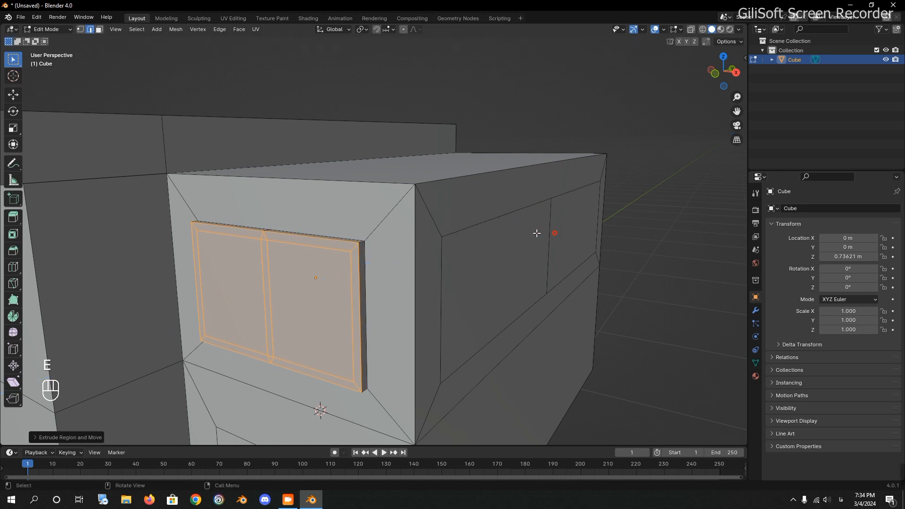
Step: Extrude the two pane faces of the right wing's upper front window slightly inward, leaving the frame raised
{"action": "left_click", "coordinate": [313, 289]}
{"action": "key", "text": "3"}
{"action": "left_click", "coordinate": [230, 288], "text": "shift"}
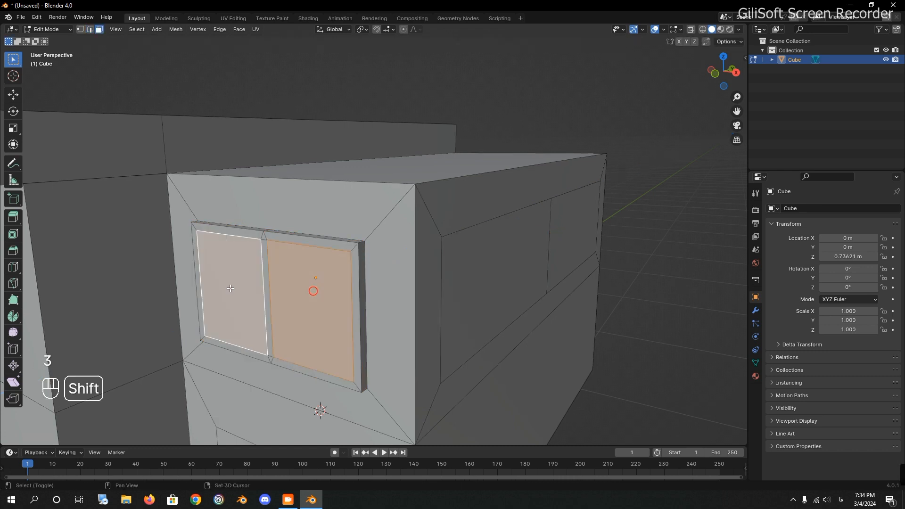
{"action": "key", "text": "e"}
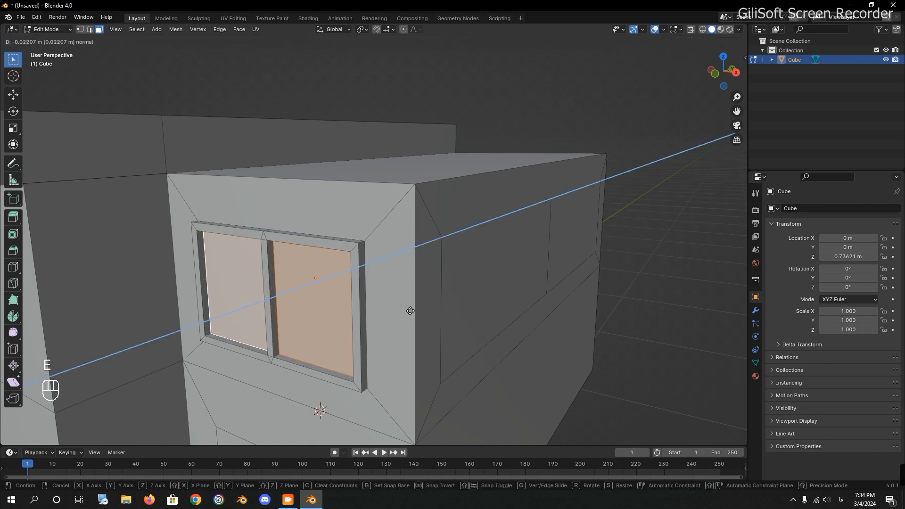
{"action": "left_click", "coordinate": [409, 311]}
{"action": "key", "text": "Tab"}
{"action": "key", "text": "Tab"}
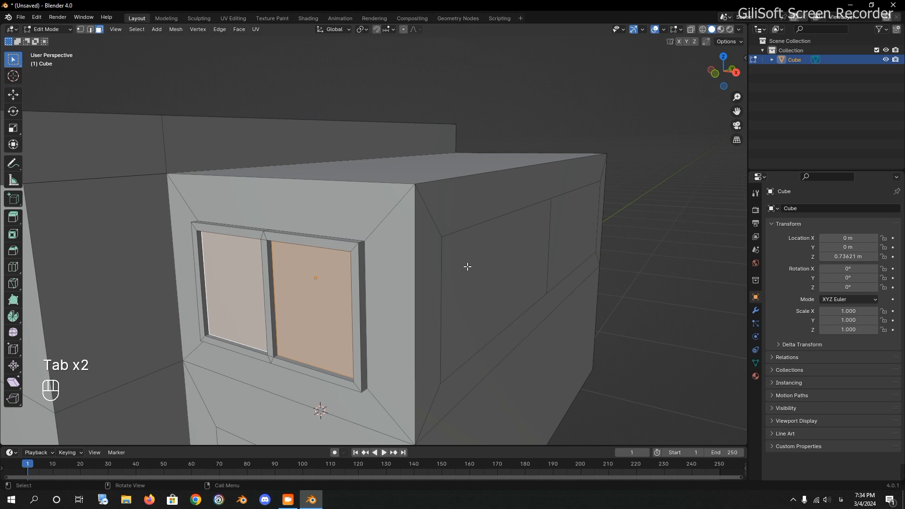
Step: Bevel the outline and divider edges of the right wing's upper side window into narrow frame strips
{"action": "key", "text": "2"}
{"action": "left_click", "coordinate": [480, 221]}
{"action": "left_click", "coordinate": [436, 279], "text": "shift"}
{"action": "left_click", "coordinate": [497, 327], "text": "shift"}
{"action": "left_click", "coordinate": [541, 274], "text": "shift"}
{"action": "left_click", "coordinate": [566, 278], "text": "shift"}
{"action": "left_click", "coordinate": [597, 222], "text": "shift"}
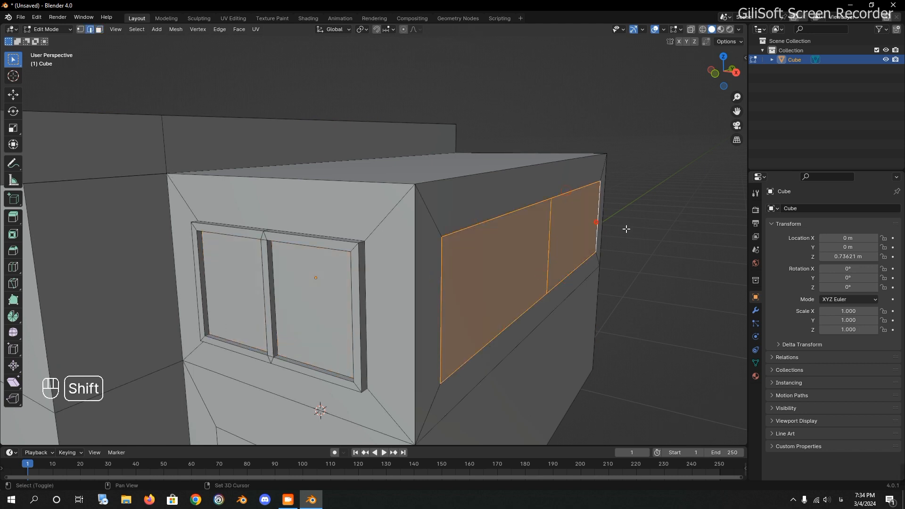
{"action": "middle_click_drag", "start_coordinate": [628, 229], "coordinate": [542, 222]}
{"action": "key", "text": "ctrl+b"}
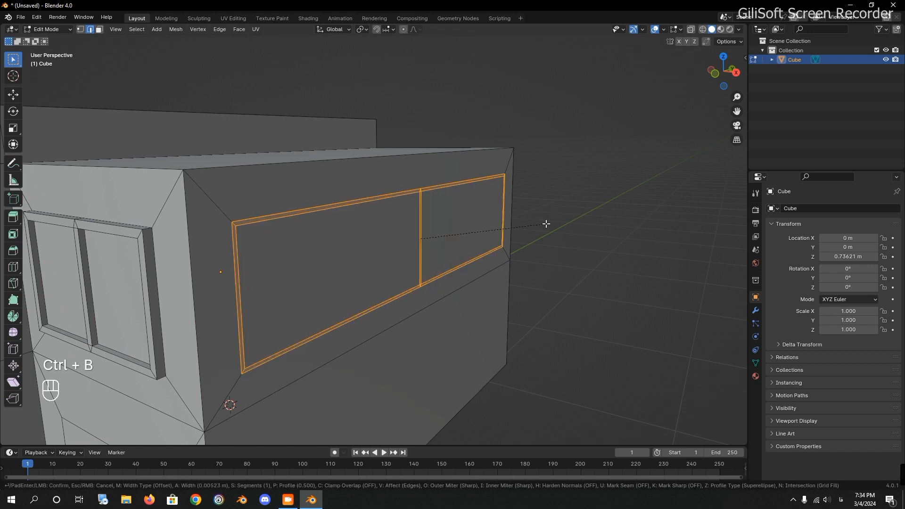
{"action": "left_click", "coordinate": [547, 223]}
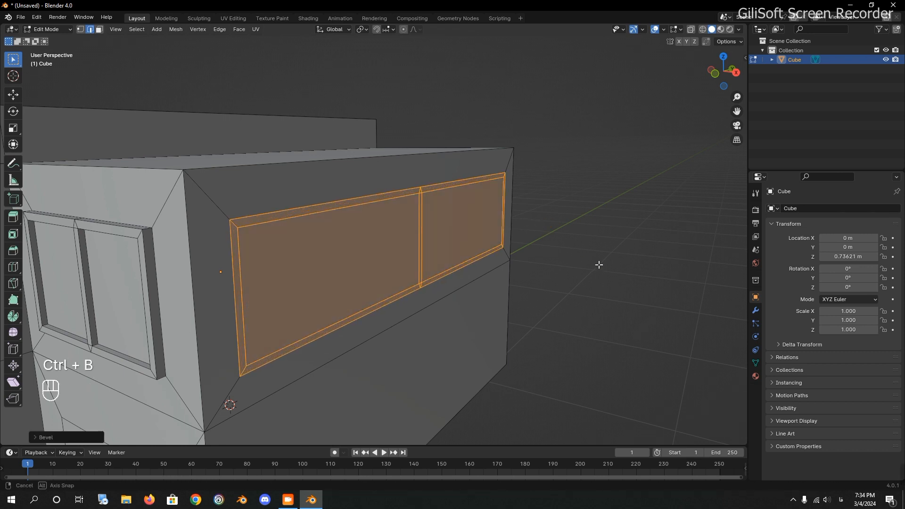
Step: Extrude the whole upper side window of the right wing slightly outward from the wall
{"action": "middle_click_drag", "start_coordinate": [598, 262], "coordinate": [604, 263]}
{"action": "key", "text": "e"}
{"action": "left_click", "coordinate": [613, 263]}
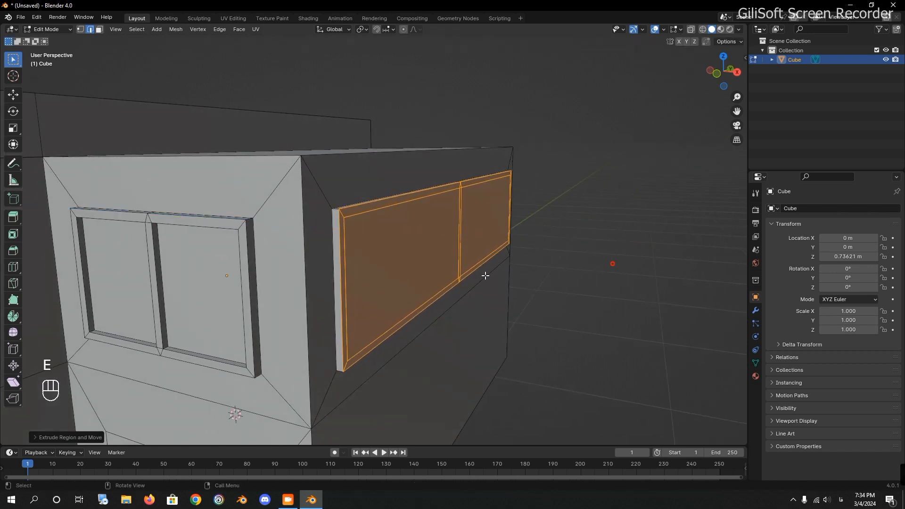
Step: Extrude the two pane faces of the right wing's side window inward to recess them behind the frame
{"action": "key", "text": "3"}
{"action": "left_click", "coordinate": [424, 254]}
{"action": "left_click", "coordinate": [485, 236], "text": "shift"}
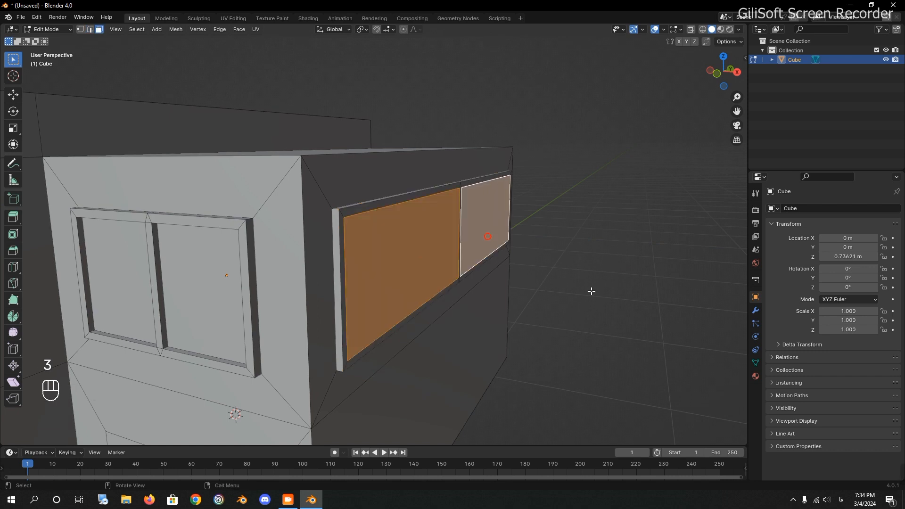
{"action": "key", "text": "e"}
{"action": "left_click", "coordinate": [587, 291]}
{"action": "key", "text": "Tab"}
Step: Bevel the top, side and divider edges of the right wing's lower front opening into narrow frame strips
{"action": "middle_click_drag", "start_coordinate": [460, 336], "coordinate": [517, 344]}
{"action": "middle_click_drag", "start_coordinate": [518, 344], "coordinate": [531, 255], "text": "shift"}
{"action": "key", "text": "Tab"}
{"action": "left_click", "coordinate": [367, 273]}
{"action": "key", "text": "2"}
{"action": "left_click", "coordinate": [366, 276]}
{"action": "left_click", "coordinate": [469, 312], "text": "shift"}
{"action": "left_click", "coordinate": [410, 327], "text": "shift"}
{"action": "left_click", "coordinate": [278, 313], "text": "shift"}
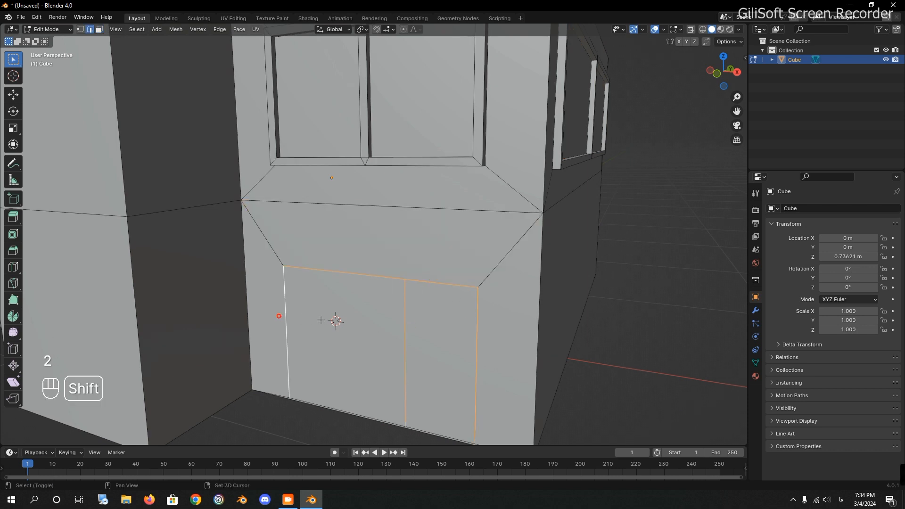
{"action": "key", "text": "ctrl+b"}
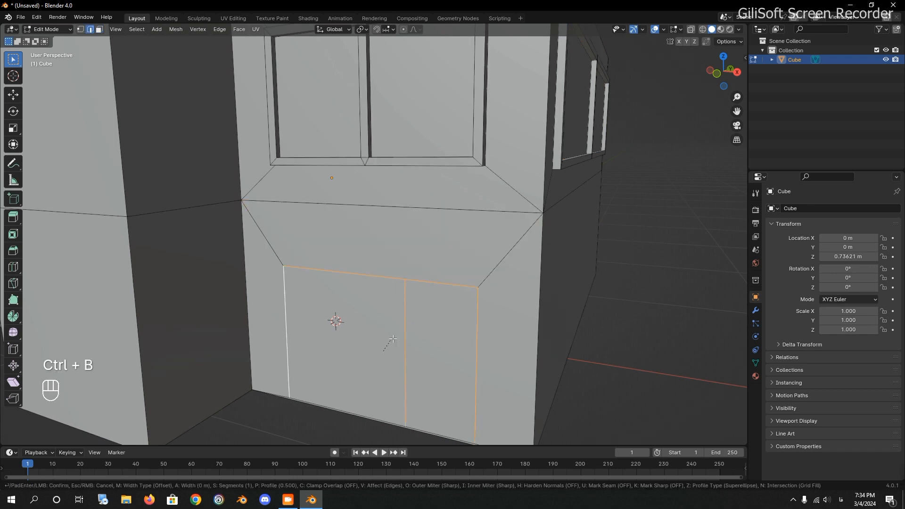
{"action": "left_click", "coordinate": [420, 338]}
Step: Extrude the beveled frame strips of the right wing's lower front opening slightly outward
{"action": "middle_click_drag", "start_coordinate": [420, 339], "coordinate": [419, 240], "text": "shift"}
{"action": "key", "text": "e"}
{"action": "left_click", "coordinate": [382, 287]}
{"action": "key", "text": "Tab"}
{"action": "key", "text": "Tab"}
Step: Bevel the top, side and middle edges of the left wing's upper front window into narrow frame strips
{"action": "key", "text": "2"}
{"action": "left_click", "coordinate": [441, 219]}
{"action": "left_click", "coordinate": [456, 174], "text": "shift"}
{"action": "left_click", "coordinate": [369, 215], "text": "shift"}
{"action": "left_click", "coordinate": [501, 209], "text": "shift"}
{"action": "middle_click_drag", "start_coordinate": [443, 243], "coordinate": [462, 247]}
{"action": "key", "text": "ctrl+b"}
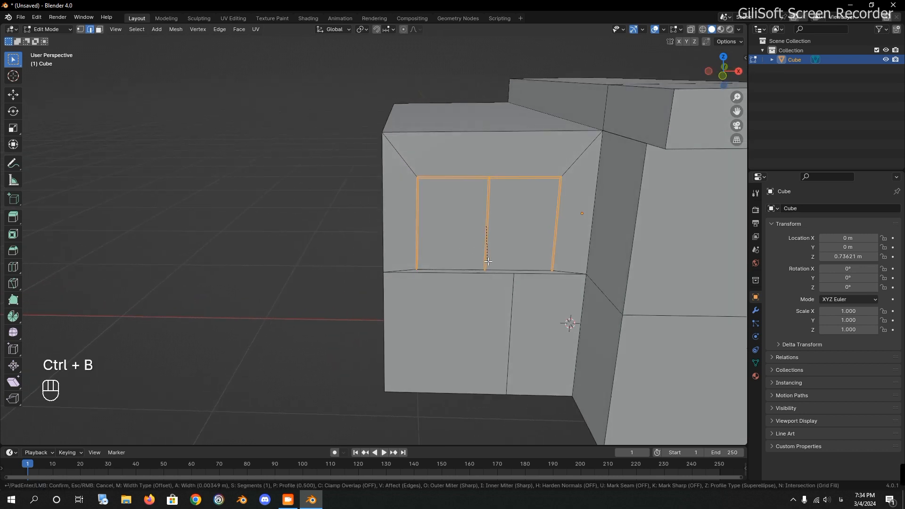
{"action": "left_click", "coordinate": [494, 262]}
Step: Extrude the beveled frame strips of the left wing's upper front window slightly outward
{"action": "mouse_move", "coordinate": [516, 267]}
{"action": "middle_mouse_down", "text": "shift"}
{"action": "mouse_move", "coordinate": [473, 271]}
{"action": "mouse_move", "coordinate": [506, 277]}
{"action": "middle_mouse_up", "text": "shift"}
{"action": "key", "text": "e"}
{"action": "key", "text": "Tab"}
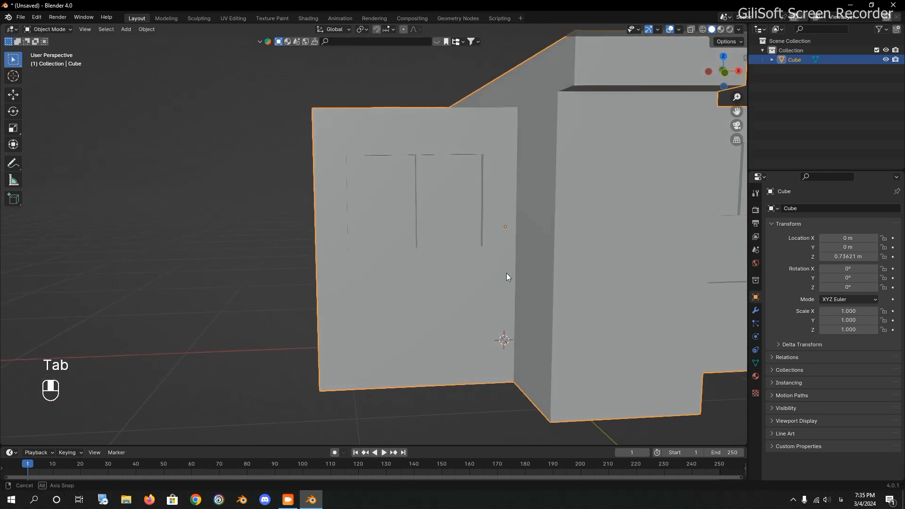
{"action": "key", "text": "Tab"}
Step: Inset the narrow lower front panel of the left wing as a door and shift the inset face slightly down along Z
{"action": "middle_click_drag", "start_coordinate": [449, 355], "coordinate": [448, 329], "text": "shift"}
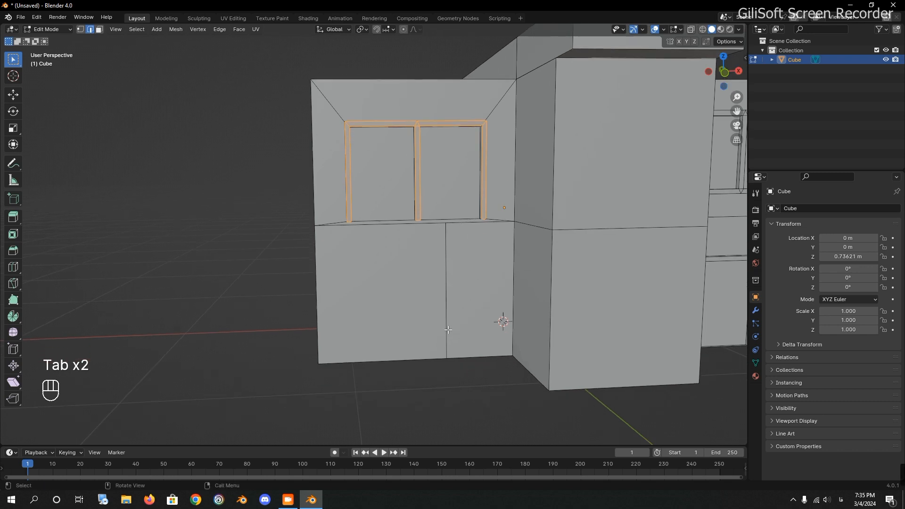
{"action": "key", "text": "3"}
{"action": "left_click", "coordinate": [473, 293]}
{"action": "key", "text": "i"}
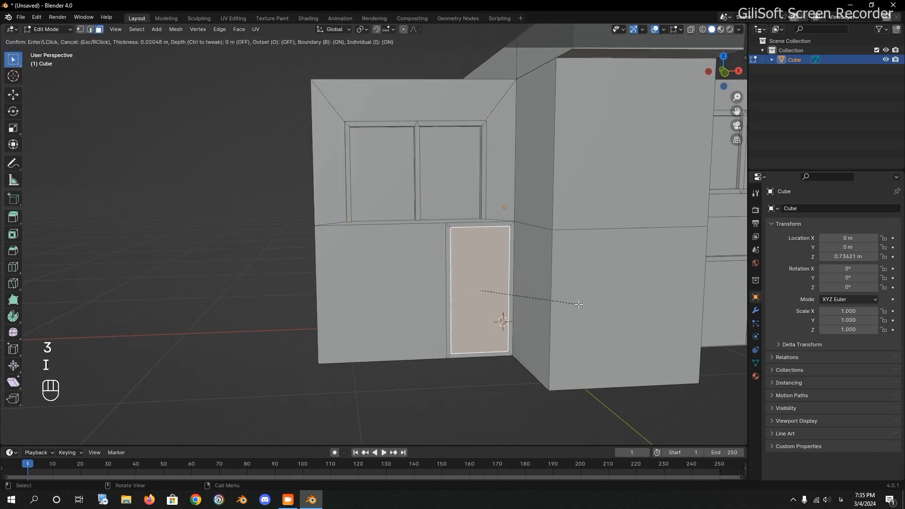
{"action": "left_click", "coordinate": [576, 305]}
{"action": "key", "text": "g"}
{"action": "key", "text": "z"}
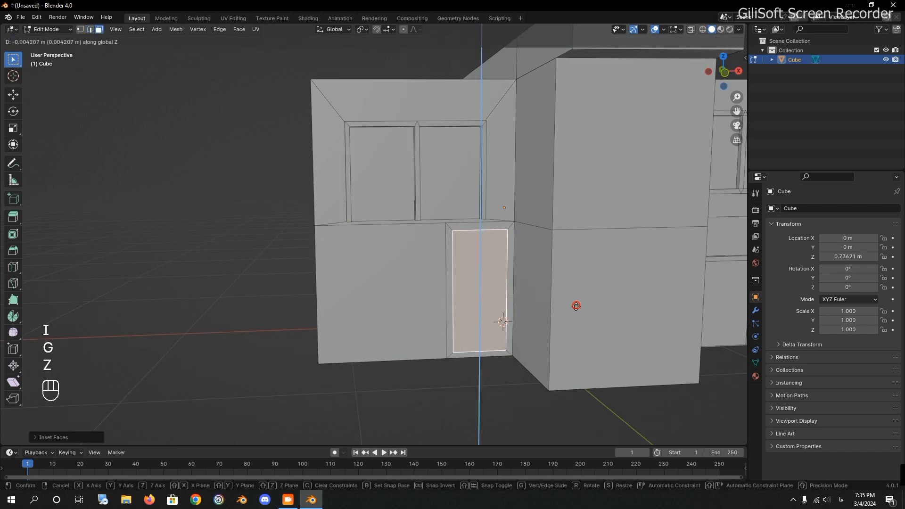
{"action": "left_click", "coordinate": [576, 310]}
Step: Extrude the left wing's inset door face inward to recess it in its frame
{"action": "middle_click_drag", "start_coordinate": [577, 310], "coordinate": [585, 348]}
{"action": "key", "text": "e"}
{"action": "left_click", "coordinate": [610, 363]}
{"action": "key", "text": "Tab"}
Step: Knife-cut a line along the left wing's outer side wall, a little above the line between the storeys
{"action": "middle_click_drag", "start_coordinate": [570, 344], "coordinate": [533, 314]}
{"action": "middle_click_drag", "start_coordinate": [533, 314], "coordinate": [513, 253], "text": "shift"}
{"action": "key", "text": "k"}
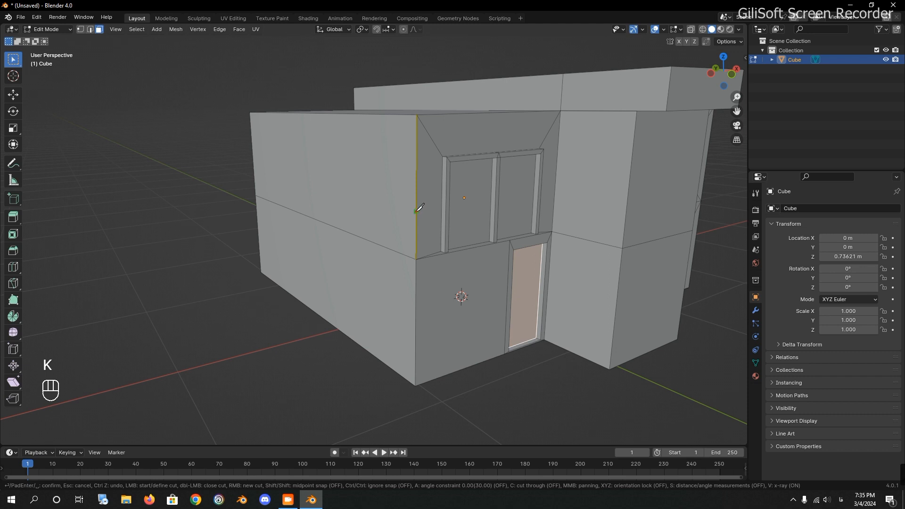
{"action": "left_click", "coordinate": [253, 169]}
{"action": "key", "text": "Return"}
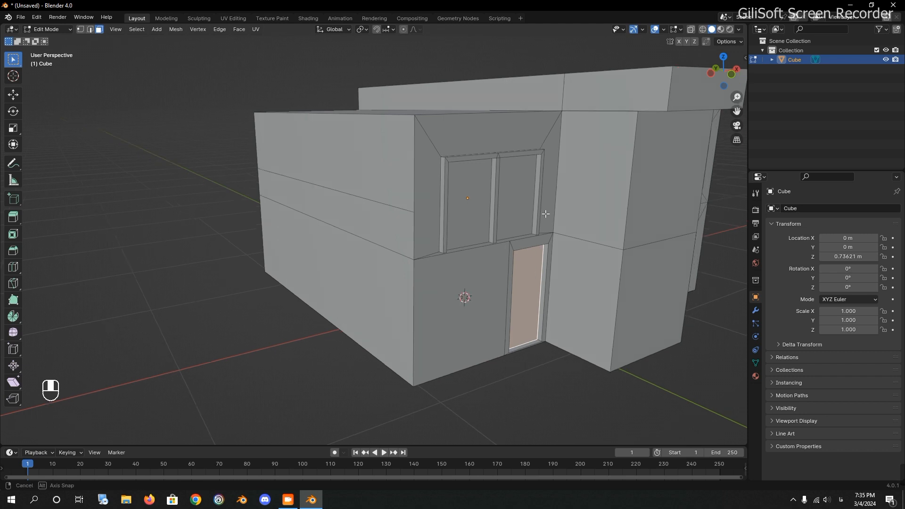
Step: Extrude the short corner edge above the left wing's floor line about 0.38 m forward along Y as a balcony side
{"action": "middle_click_drag", "start_coordinate": [559, 215], "coordinate": [404, 234]}
{"action": "key", "text": "2"}
{"action": "left_click", "coordinate": [381, 229]}
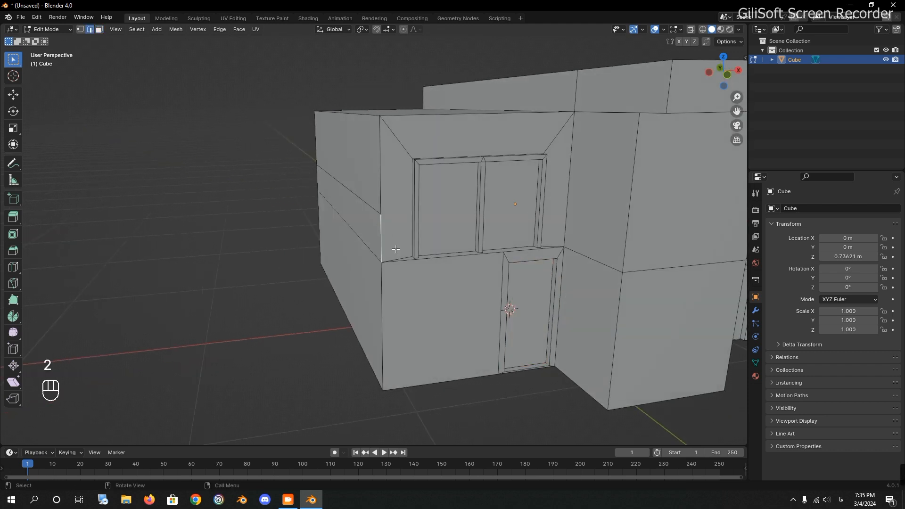
{"action": "key", "text": "KP_7"}
{"action": "key", "text": "e"}
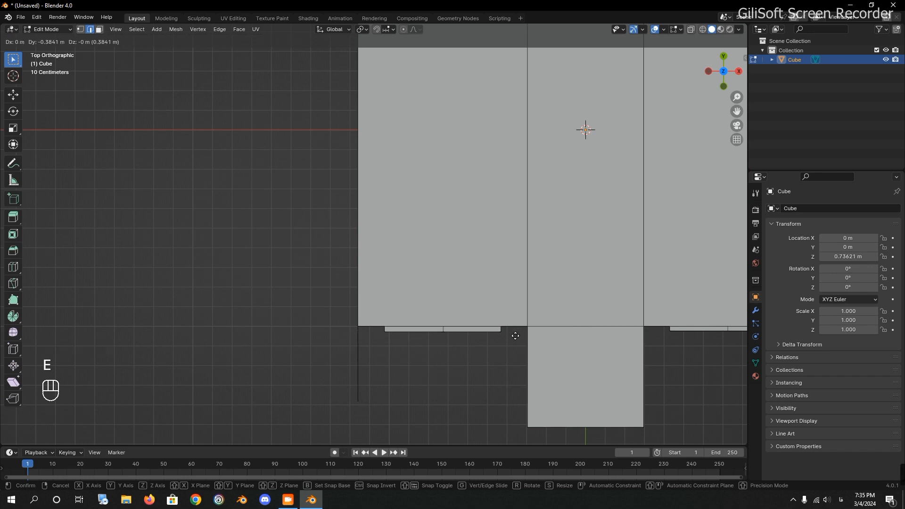
{"action": "key", "text": "y"}
{"action": "left_click", "coordinate": [515, 336]}
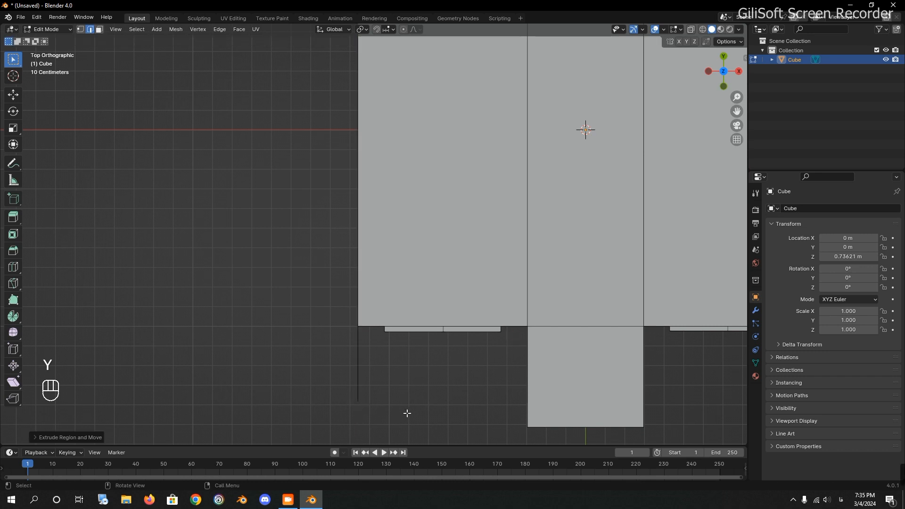
Step: Extrude the balcony side's front edge along X into a front panel and move its end edge back to shorten the panel
{"action": "key", "text": "e"}
{"action": "key", "text": "x"}
{"action": "left_click", "coordinate": [580, 407]}
{"action": "middle_click_drag", "start_coordinate": [580, 407], "coordinate": [583, 296]}
{"action": "key", "text": "g"}
{"action": "key", "text": "x"}
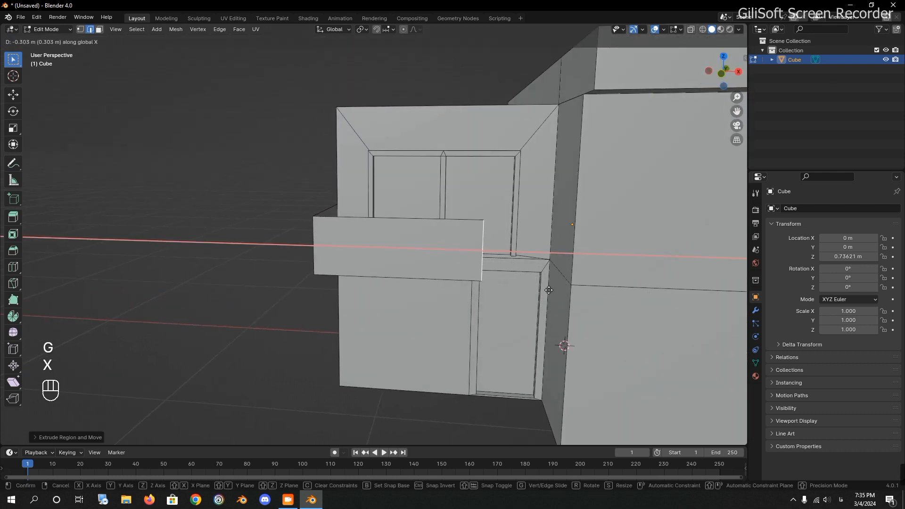
{"action": "left_click", "coordinate": [534, 289]}
Step: Extrude the bottom edge of the balcony's side panel along X to form a floor reaching the central block
{"action": "middle_click_drag", "start_coordinate": [534, 289], "coordinate": [528, 377], "text": "shift"}
{"action": "key", "text": "2"}
{"action": "left_click", "coordinate": [267, 151]}
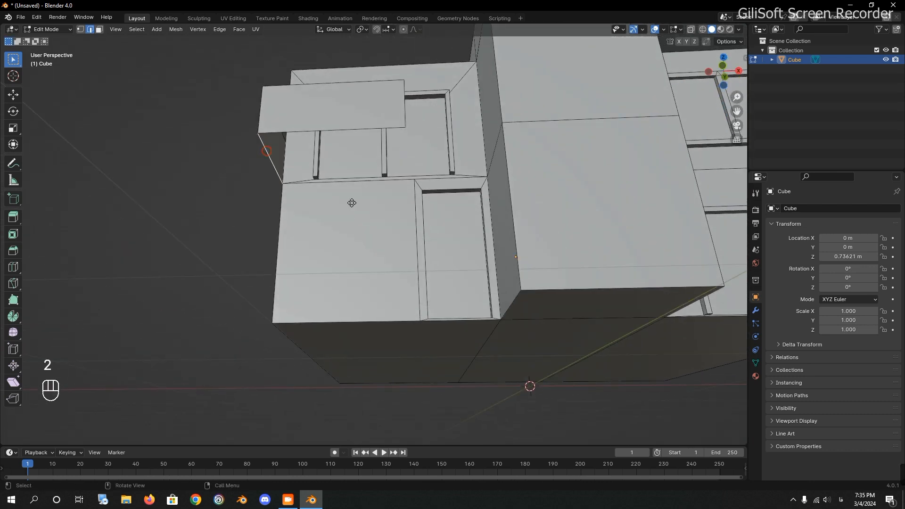
{"action": "key", "text": "e"}
{"action": "key", "text": "x"}
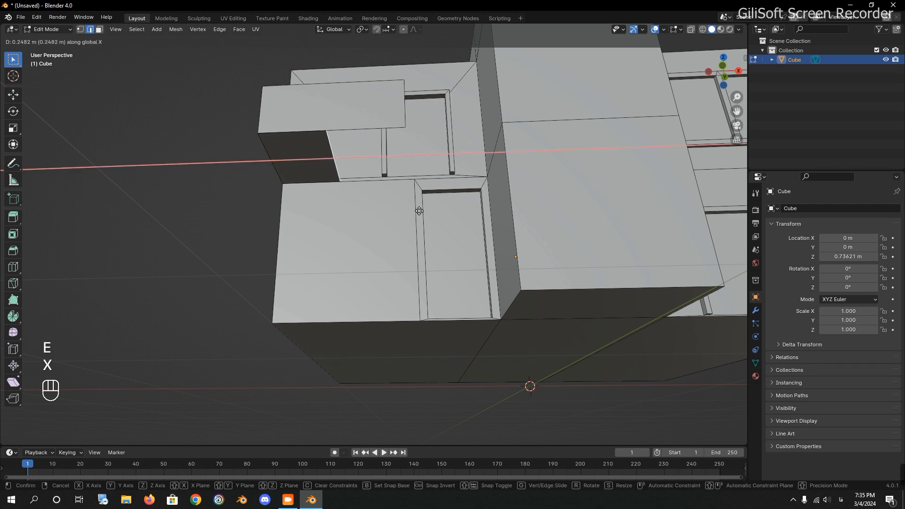
{"action": "left_click", "coordinate": [579, 230]}
Step: Knife-cut a horizontal line across the central block's lower front wall, about halfway up the ground storey
{"action": "middle_click_drag", "start_coordinate": [579, 230], "coordinate": [578, 266]}
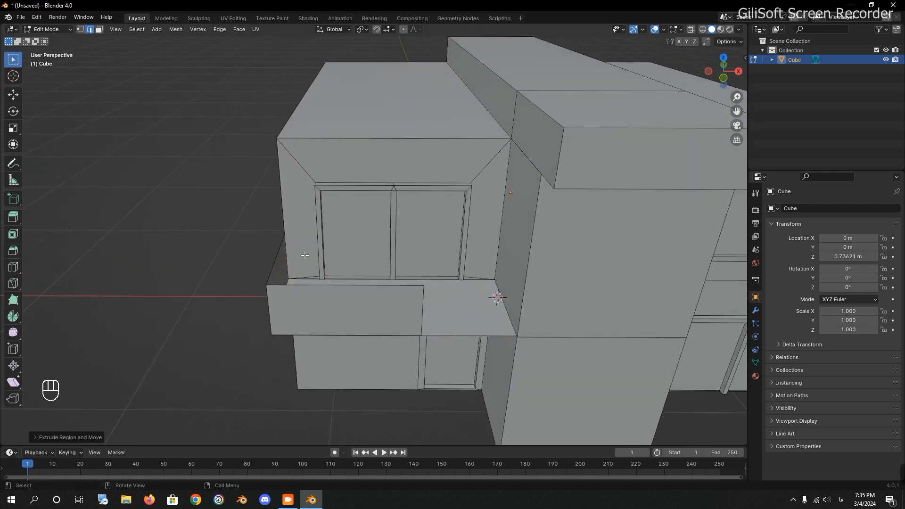
{"action": "middle_click_drag", "start_coordinate": [392, 285], "coordinate": [163, 245], "text": "shift"}
{"action": "middle_click_drag", "start_coordinate": [255, 289], "coordinate": [228, 282]}
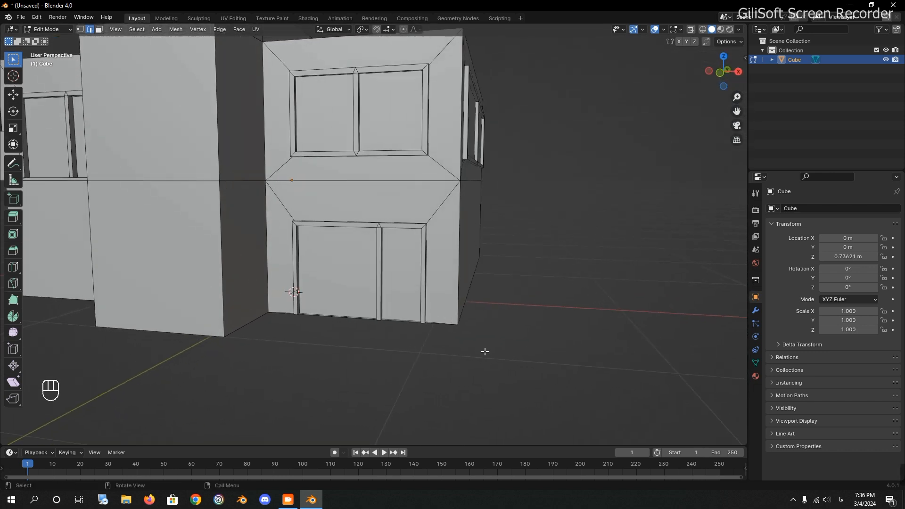
{"action": "middle_click_drag", "start_coordinate": [243, 325], "coordinate": [245, 322]}
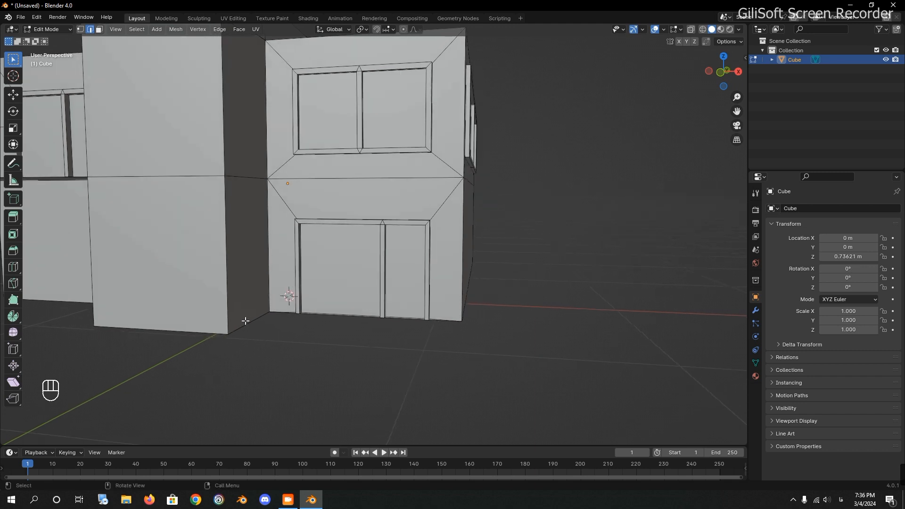
{"action": "key", "text": "k"}
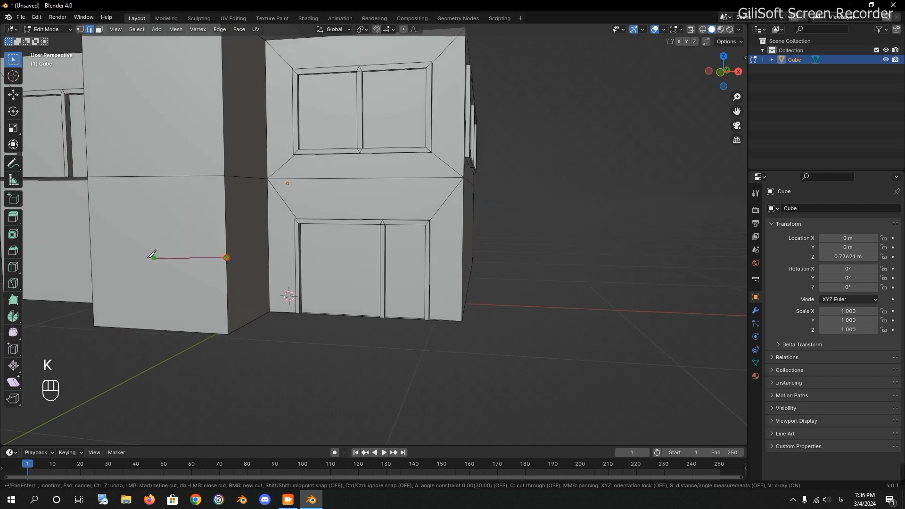
{"action": "left_click", "coordinate": [89, 254]}
{"action": "key", "text": "Return"}
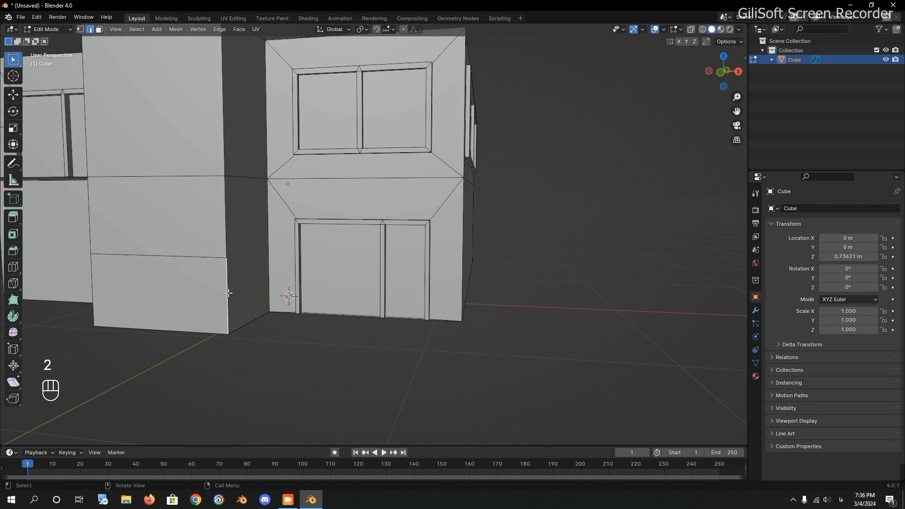
Step: Extrude the lower front corner edge of the central block, on the right wing's side, a short distance forward along Y
{"action": "middle_click_drag", "start_coordinate": [232, 299], "coordinate": [246, 245]}
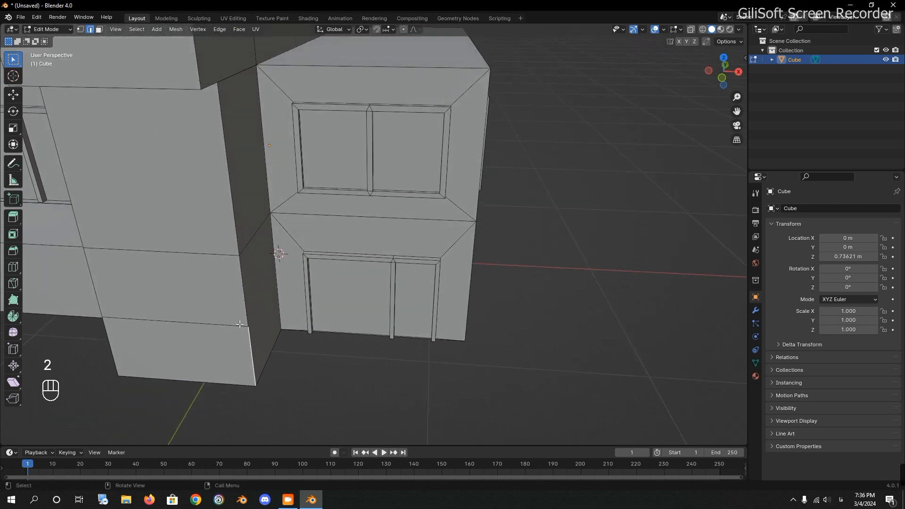
{"action": "key", "text": "KP_7"}
{"action": "middle_click_drag", "start_coordinate": [415, 380], "coordinate": [417, 304], "text": "shift"}
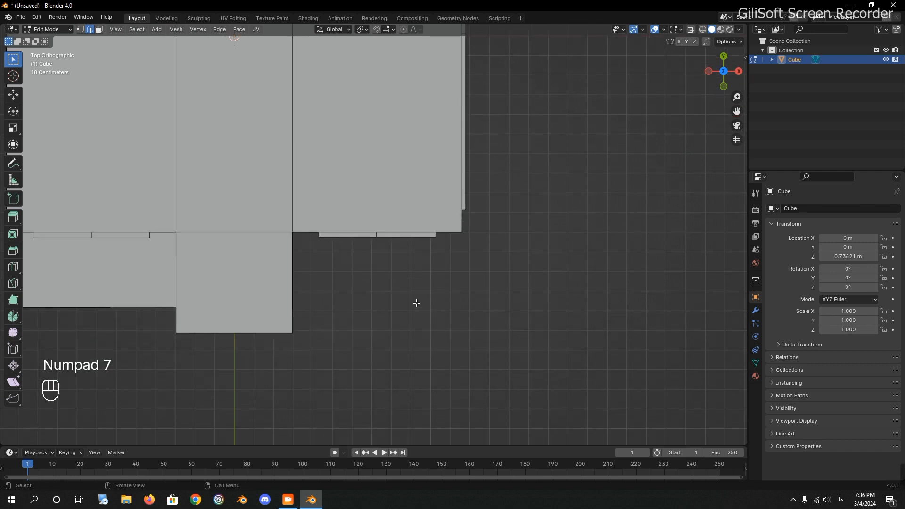
{"action": "key", "text": "e"}
{"action": "key", "text": "x"}
{"action": "key", "text": "y"}
{"action": "left_click", "coordinate": [417, 338]}
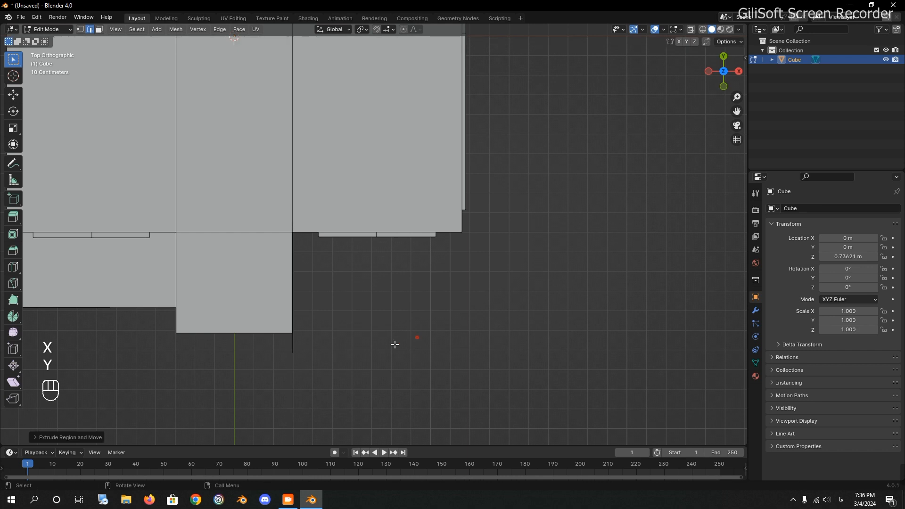
Step: Extrude the low wall's end edge along X past the right wing, and extrude it again about 1.07 m along Y beside the wing
{"action": "key", "text": "e"}
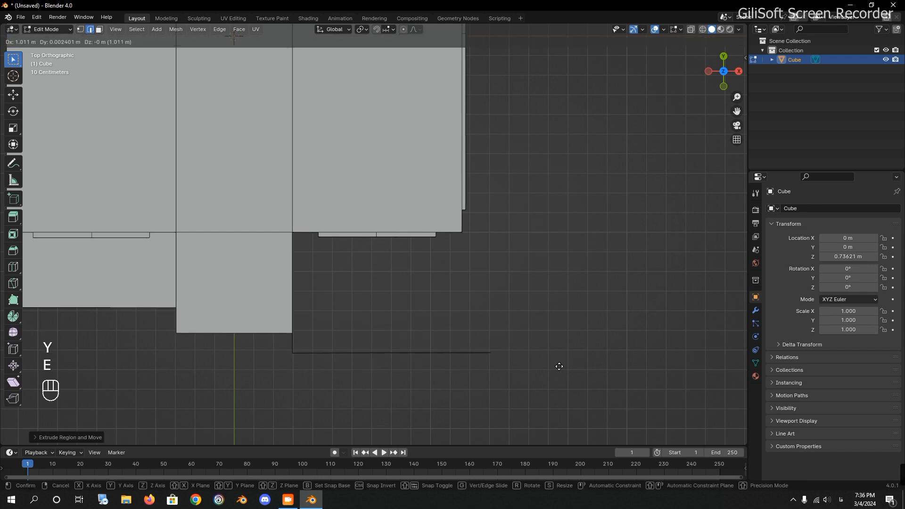
{"action": "key", "text": "x"}
{"action": "left_click", "coordinate": [615, 368]}
{"action": "key", "text": "e"}
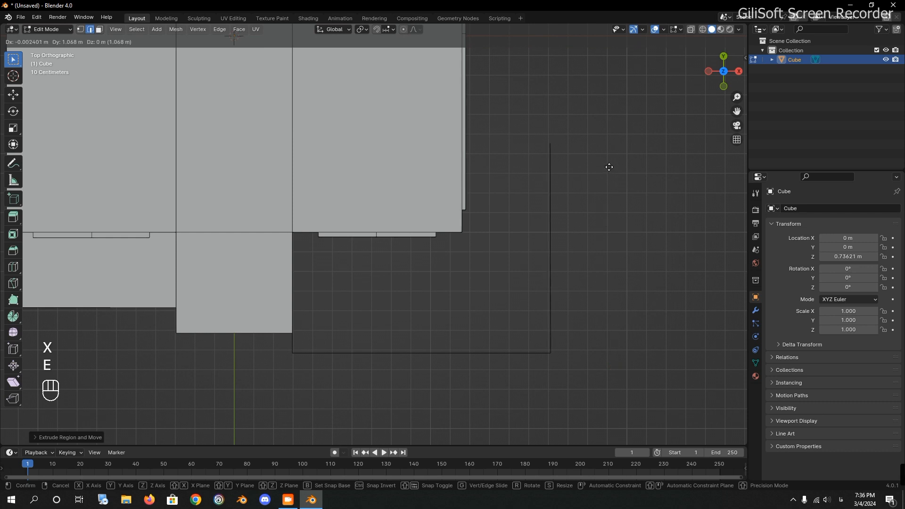
{"action": "key", "text": "y"}
{"action": "left_click", "coordinate": [609, 166]}
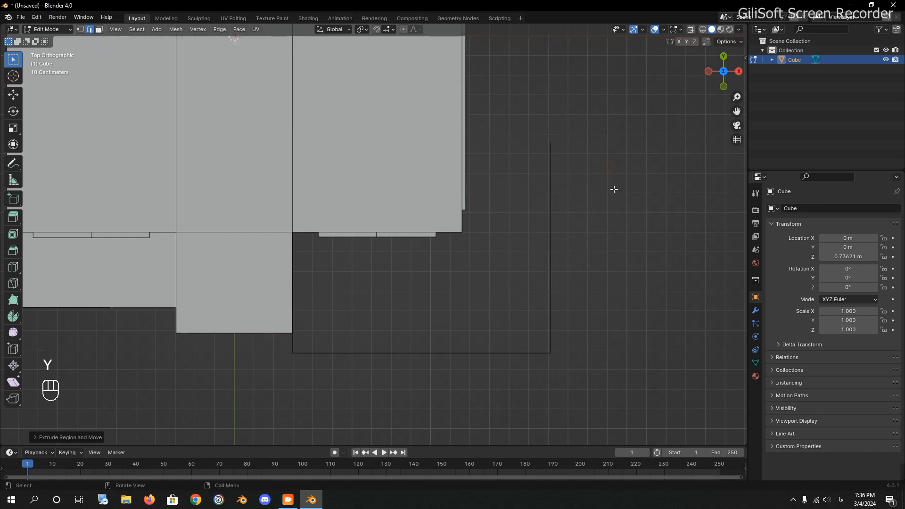
Step: Extrude the low wall's end edge along X back to the right wing's side wall, adjust its X position and leave Edit Mode
{"action": "key", "text": "g"}
{"action": "key", "text": "y"}
{"action": "key", "text": "e"}
{"action": "key", "text": "x"}
{"action": "left_click", "coordinate": [550, 186]}
{"action": "middle_click_drag", "start_coordinate": [551, 186], "coordinate": [445, 224]}
{"action": "key", "text": "g"}
{"action": "key", "text": "y"}
{"action": "key", "text": "x"}
{"action": "left_click", "coordinate": [568, 142]}
{"action": "key", "text": "Tab"}
Step: Add a cube near the balcony gap, scale it down to about 0.189 and move it along Y in front of the house
{"action": "middle_click_drag", "start_coordinate": [363, 228], "coordinate": [398, 230]}
{"action": "middle_click_drag", "start_coordinate": [247, 220], "coordinate": [377, 253], "text": "shift"}
{"action": "key", "text": "shift+a"}
{"action": "mouse_move", "coordinate": [374, 288]}
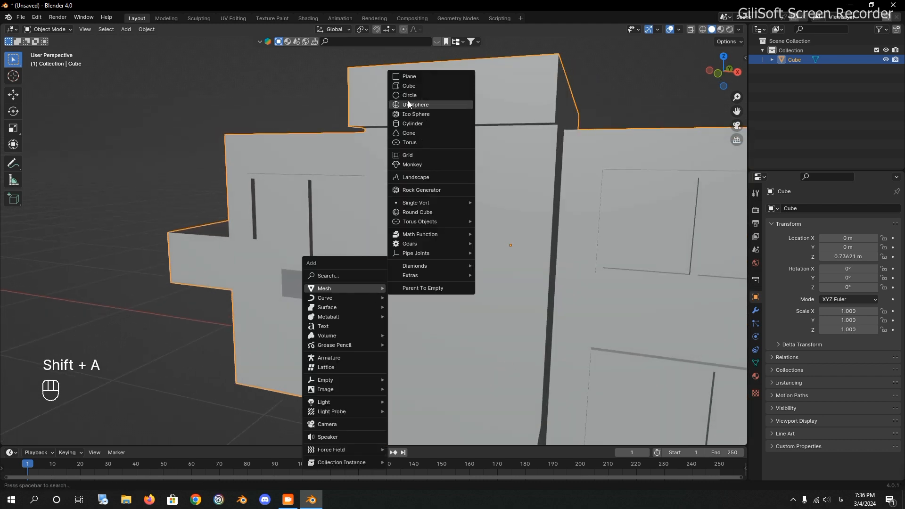
{"action": "left_click", "coordinate": [408, 85]}
{"action": "key", "text": "s"}
{"action": "left_click", "coordinate": [408, 299]}
{"action": "key", "text": "g"}
{"action": "key", "text": "y"}
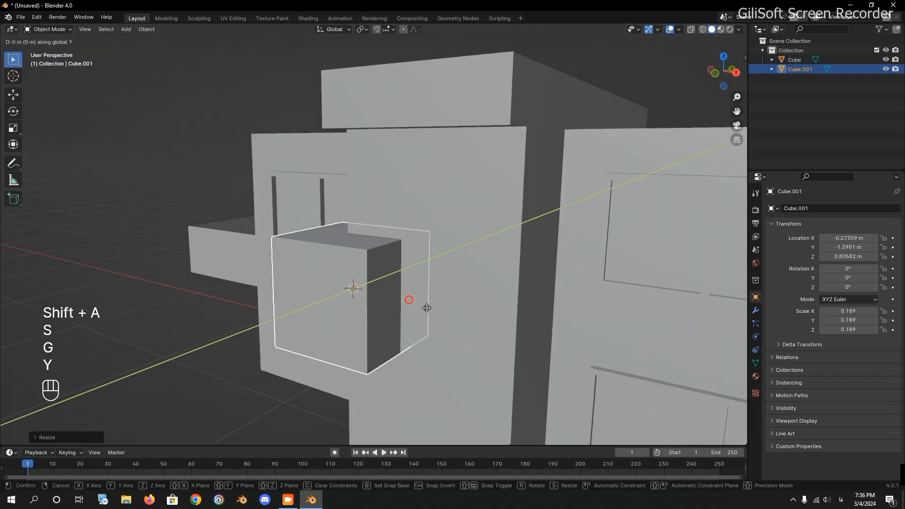
{"action": "left_click", "coordinate": [360, 334]}
Step: Shrink the cube to about 0.025 and stretch it along X to about 0.338, forming a long thin bar
{"action": "middle_click_drag", "start_coordinate": [361, 334], "coordinate": [437, 319]}
{"action": "key", "text": "s"}
{"action": "key", "text": "s"}
{"action": "key", "text": "x"}
{"action": "left_click", "coordinate": [27, 400]}
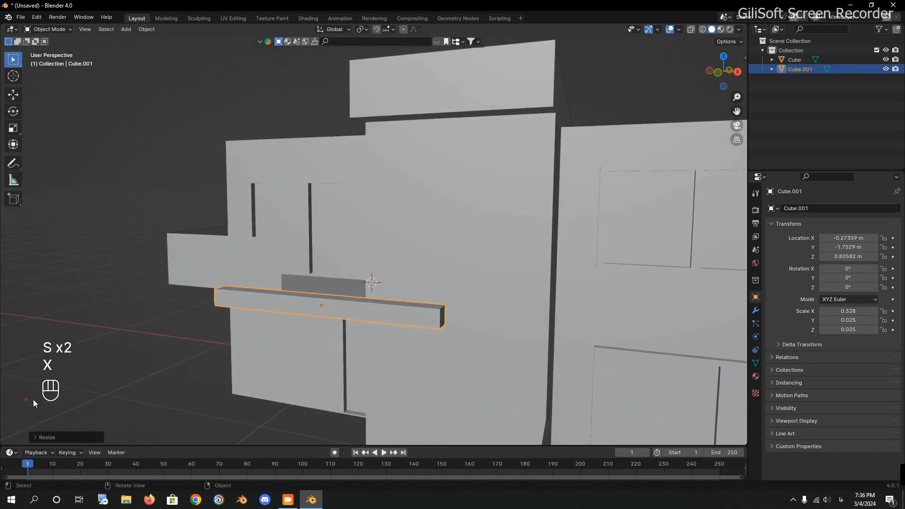
Step: Thin the bar by scaling it along Y and Z to about 0.018 each
{"action": "middle_click_drag", "start_coordinate": [414, 372], "coordinate": [498, 410]}
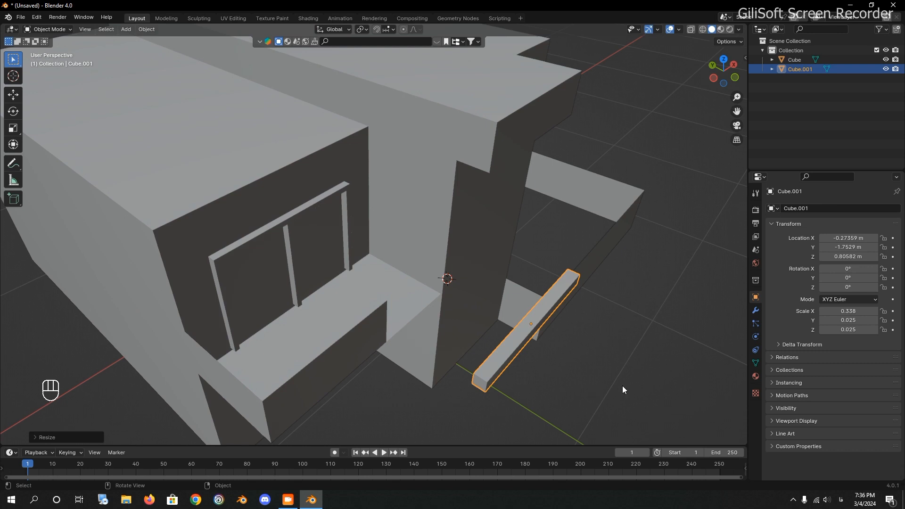
{"action": "key", "text": "s"}
{"action": "key", "text": "y"}
{"action": "left_click", "coordinate": [587, 381]}
{"action": "middle_click_drag", "start_coordinate": [587, 381], "coordinate": [641, 383]}
{"action": "key", "text": "s"}
{"action": "key", "text": "z"}
{"action": "left_click", "coordinate": [576, 335]}
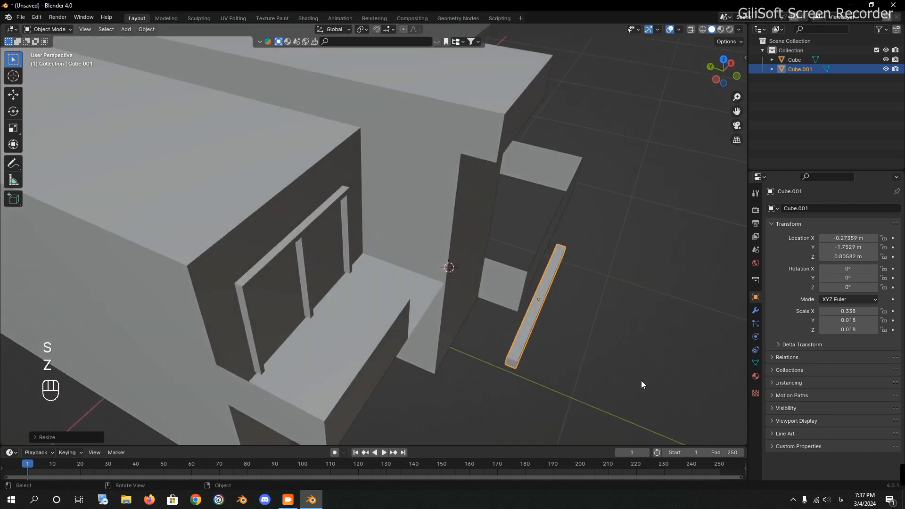
Step: Position the bar at the balcony's front gap in top view and raise it along Z to about 0.90 m
{"action": "key", "text": "KP_7"}
{"action": "key", "text": "g"}
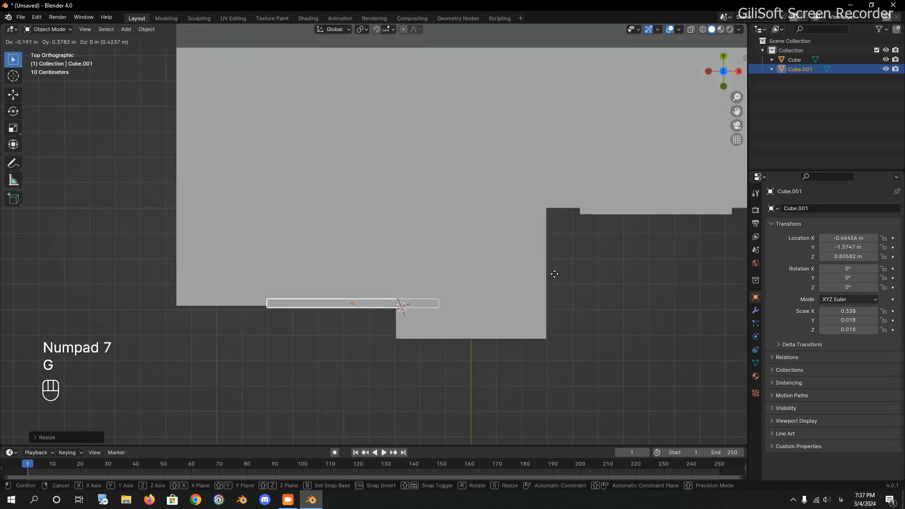
{"action": "left_click", "coordinate": [553, 276]}
{"action": "middle_click_drag", "start_coordinate": [553, 275], "coordinate": [592, 213]}
{"action": "key", "text": "g"}
{"action": "key", "text": "z"}
{"action": "left_click", "coordinate": [596, 193]}
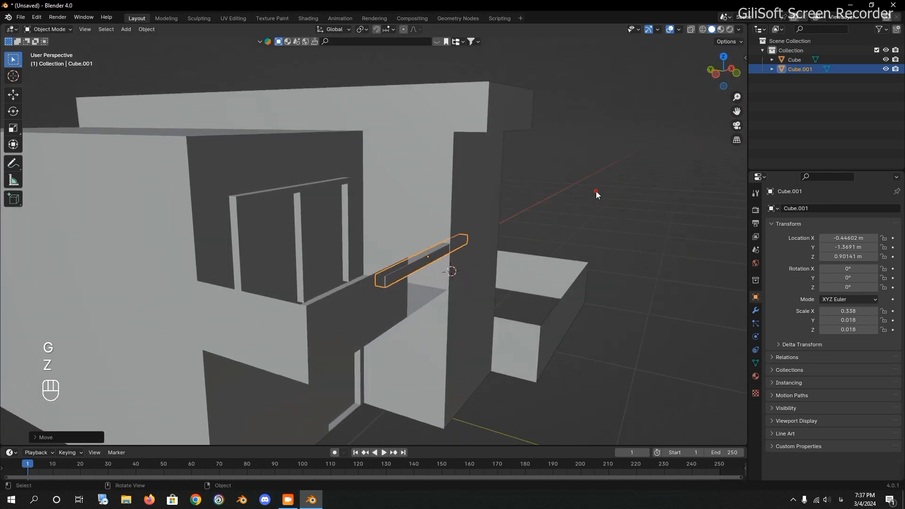
Step: Fine-tune the bar's position along Y to about -1.397 m and along Z to about 0.917 m
{"action": "key", "text": "g"}
{"action": "key", "text": "y"}
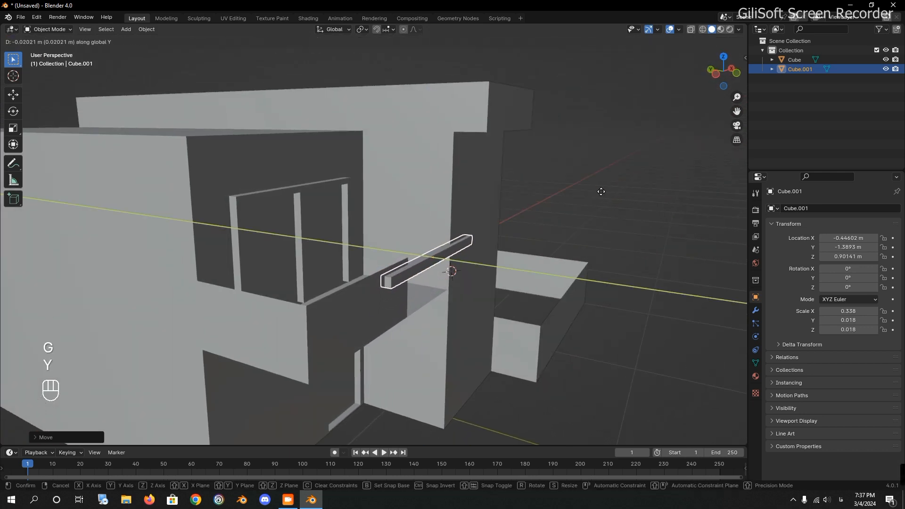
{"action": "left_click", "coordinate": [604, 192]}
{"action": "key", "text": "g"}
{"action": "key", "text": "z"}
{"action": "left_click", "coordinate": [605, 188]}
Step: Scale the bar down to a thickness of about 0.014 and shorten it along X to about 0.207
{"action": "middle_click_drag", "start_coordinate": [605, 187], "coordinate": [508, 179]}
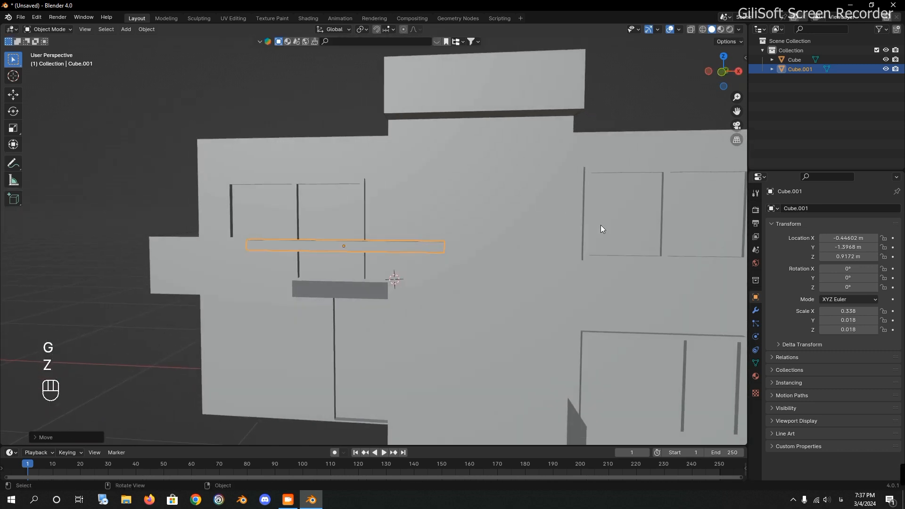
{"action": "key", "text": "s"}
{"action": "left_click", "coordinate": [537, 220]}
{"action": "middle_click_drag", "start_coordinate": [538, 224], "coordinate": [580, 247]}
{"action": "key", "text": "s"}
{"action": "key", "text": "x"}
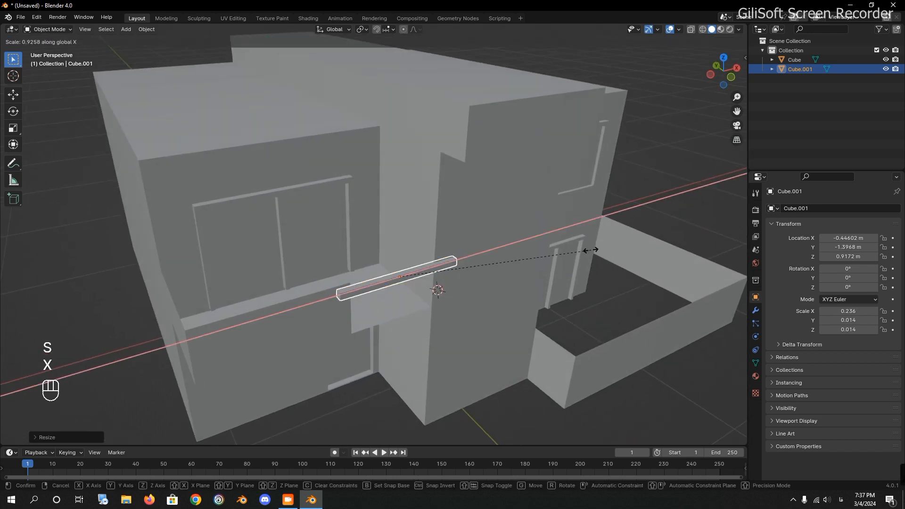
{"action": "left_click", "coordinate": [568, 252]}
{"action": "middle_click_drag", "start_coordinate": [561, 247], "coordinate": [532, 234]}
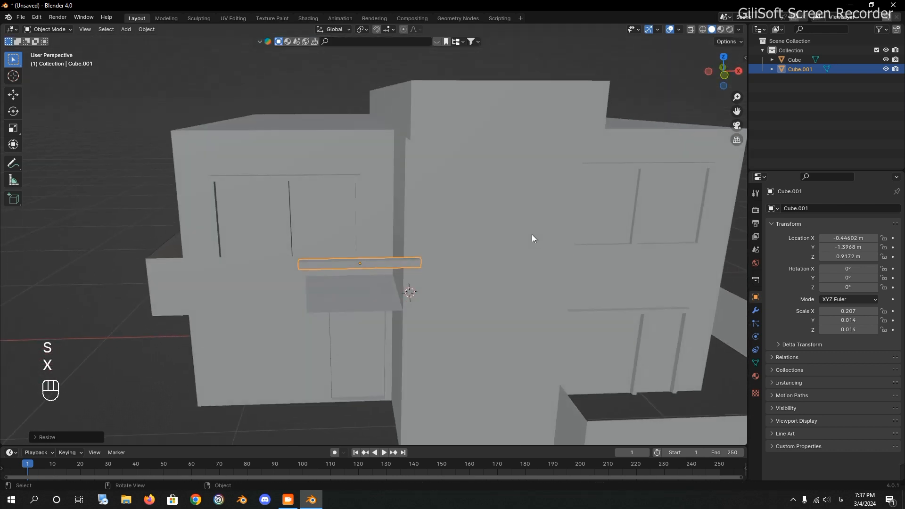
Step: Shift the bar along X to about -0.459 m and scale it along X to about 0.186 to span the balcony gap
{"action": "key", "text": "g"}
{"action": "key", "text": "y"}
{"action": "key", "text": "x"}
{"action": "left_click", "coordinate": [604, 251]}
{"action": "key", "text": "s"}
{"action": "key", "text": "x"}
{"action": "left_click", "coordinate": [570, 249]}
{"action": "key", "text": "s"}
{"action": "key", "text": "x"}
{"action": "left_click", "coordinate": [578, 250]}
{"action": "middle_click_drag", "start_coordinate": [600, 305], "coordinate": [556, 347]}
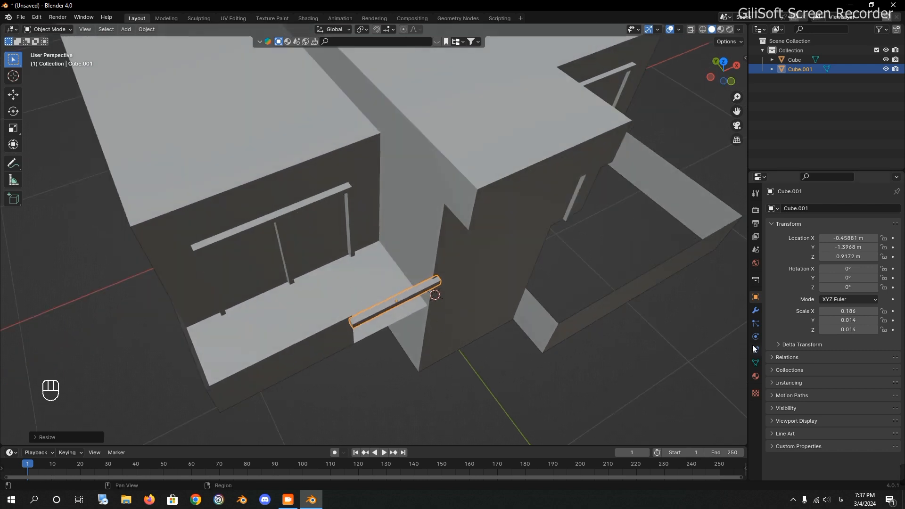
Step: Add an Array modifier to the bar and set its relative offset factor X to 0
{"action": "left_click", "coordinate": [755, 311]}
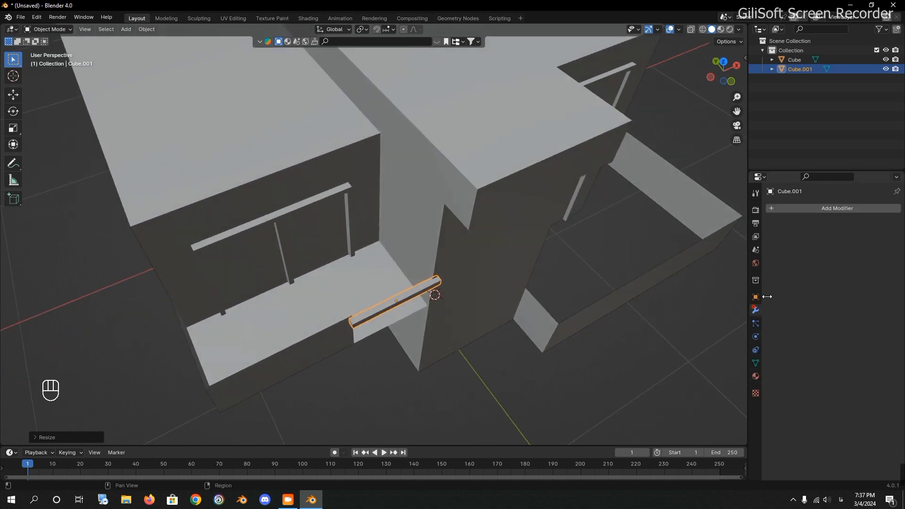
{"action": "left_click", "coordinate": [793, 212]}
{"action": "mouse_move", "coordinate": [760, 244]}
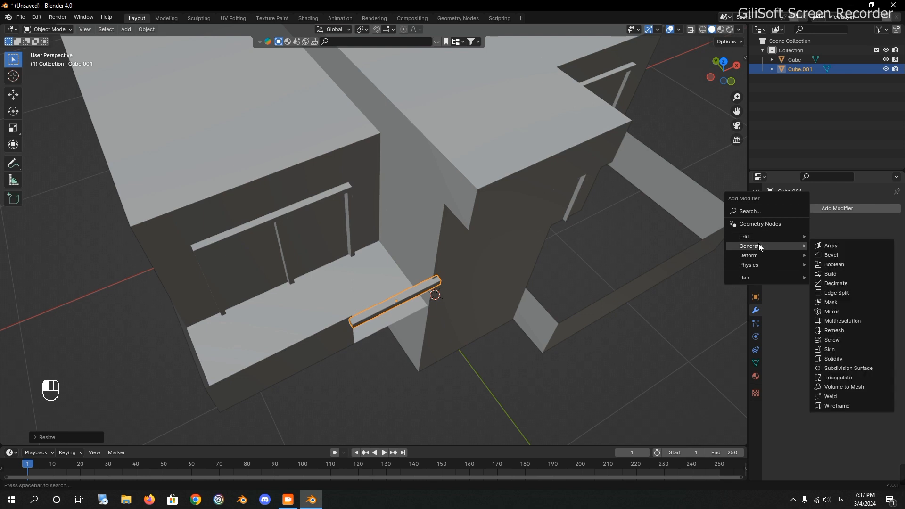
{"action": "left_click", "coordinate": [825, 247]}
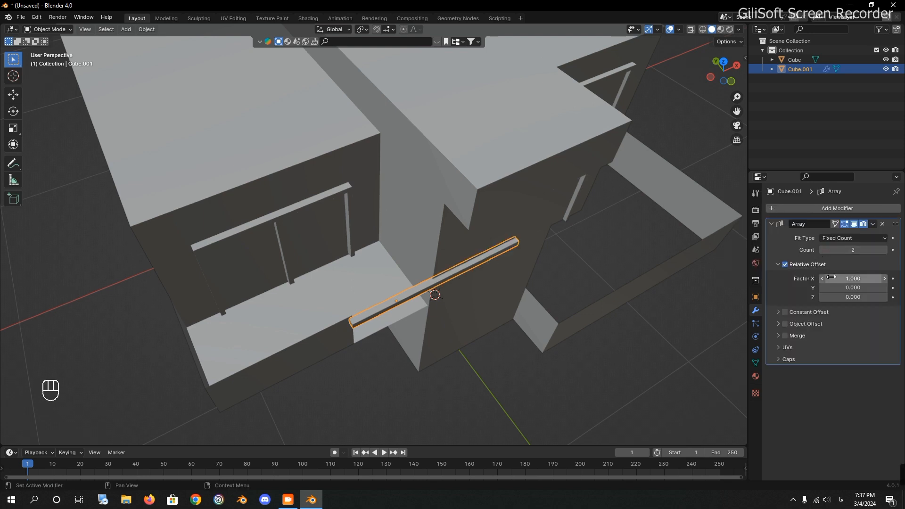
{"action": "key", "text": "Return"}
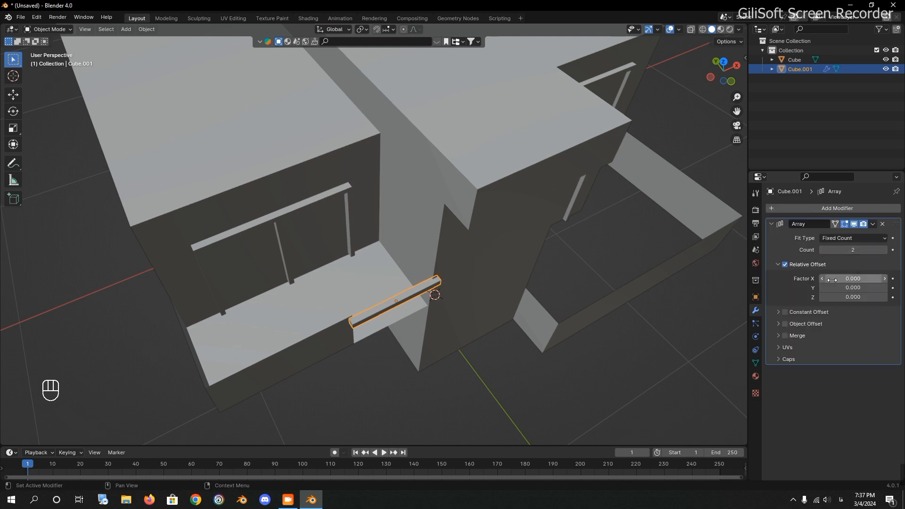
Step: Set the array's relative offset factor Z to -1.4 and its count to 5
{"action": "middle_click_drag", "start_coordinate": [442, 293], "coordinate": [422, 233]}
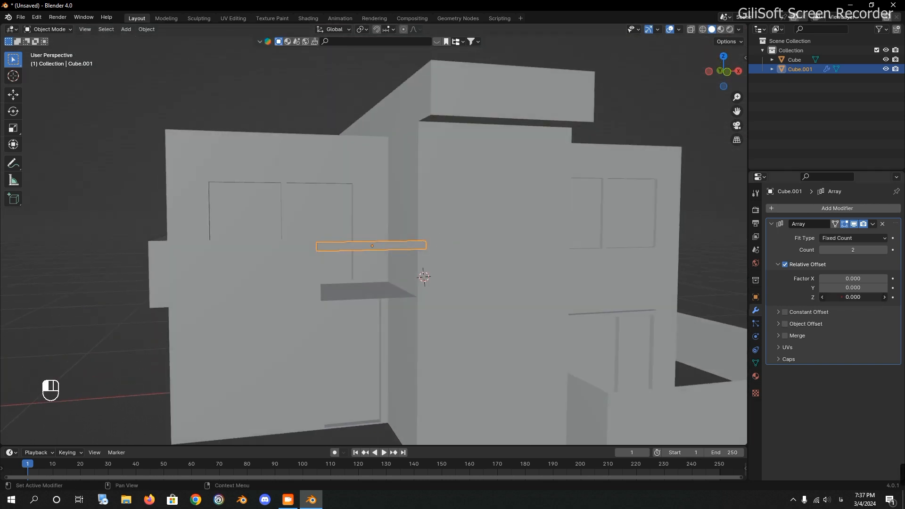
{"action": "left_click_drag", "start_coordinate": [842, 297], "coordinate": [820, 297]}
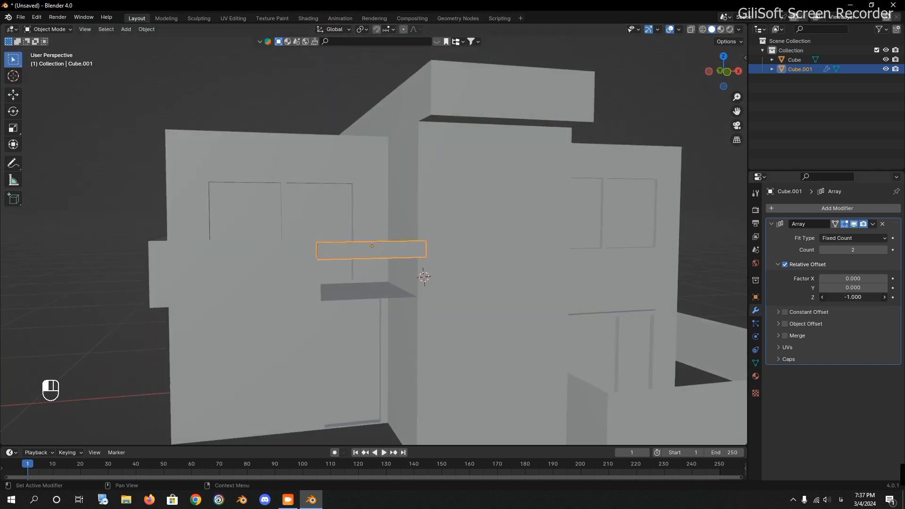
{"action": "left_click", "coordinate": [885, 251]}
{"action": "left_click", "coordinate": [885, 250]}
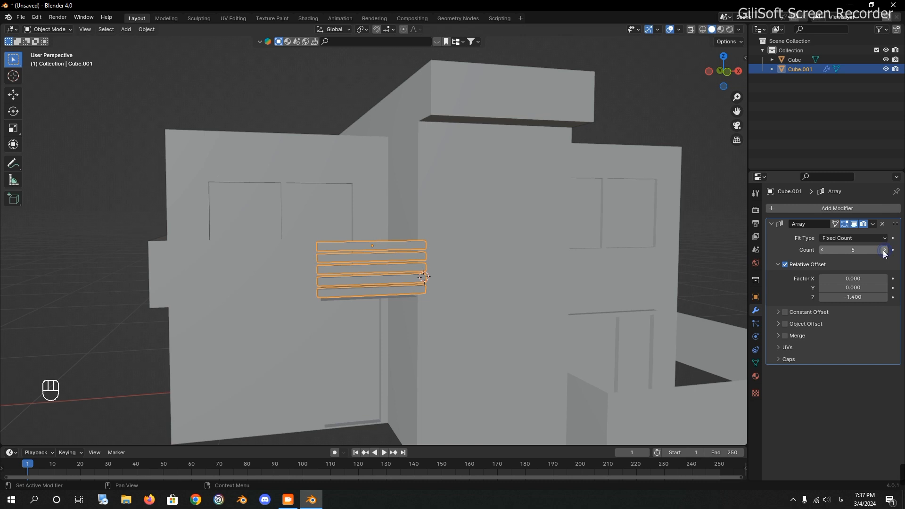
Step: Lower the stacked railing bars slightly along Z and deselect them
{"action": "key", "text": "g"}
{"action": "key", "text": "z"}
{"action": "left_click", "coordinate": [532, 268]}
{"action": "left_click", "coordinate": [632, 97]}
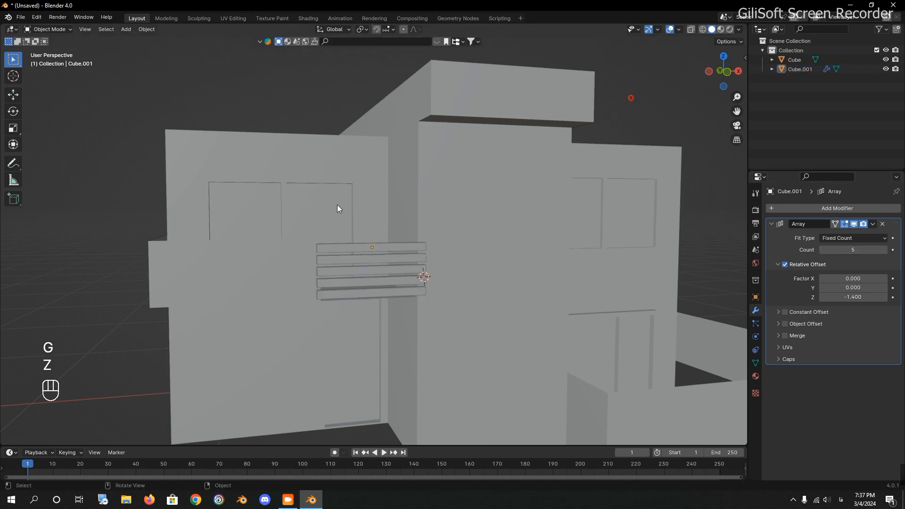
Step: In the house mesh, extrude the top edges of the balcony's side and front panels and scale them inward to give the panels thickness
{"action": "middle_click_drag", "start_coordinate": [275, 267], "coordinate": [360, 316]}
{"action": "left_click", "coordinate": [360, 316]}
{"action": "key", "text": "Tab"}
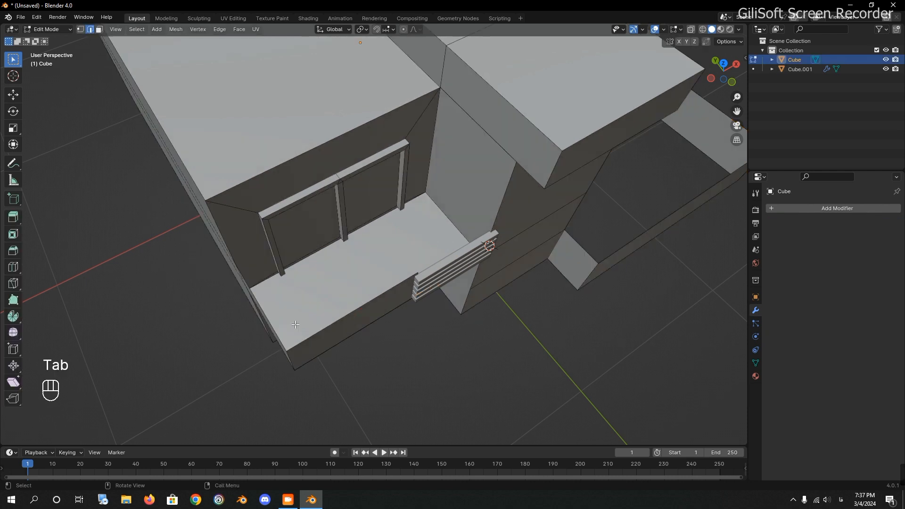
{"action": "left_click", "coordinate": [269, 319]}
{"action": "middle_click_drag", "start_coordinate": [349, 340], "coordinate": [443, 328]}
{"action": "key", "text": "e"}
{"action": "left_click", "coordinate": [540, 342]}
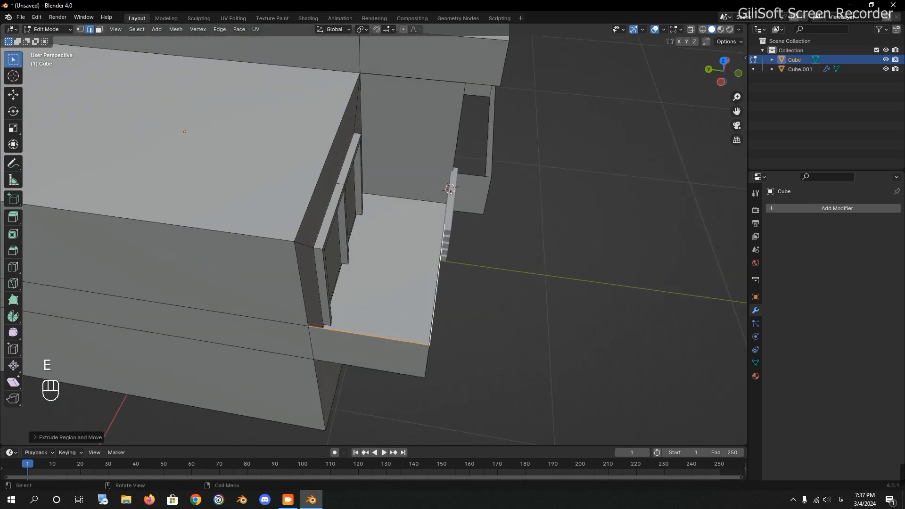
{"action": "key", "text": "s"}
{"action": "left_click", "coordinate": [579, 340]}
Step: Extrude the balcony panels' inner top edges down along Z and adjust their height to form the inner faces
{"action": "middle_click_drag", "start_coordinate": [579, 341], "coordinate": [526, 318]}
{"action": "key", "text": "e"}
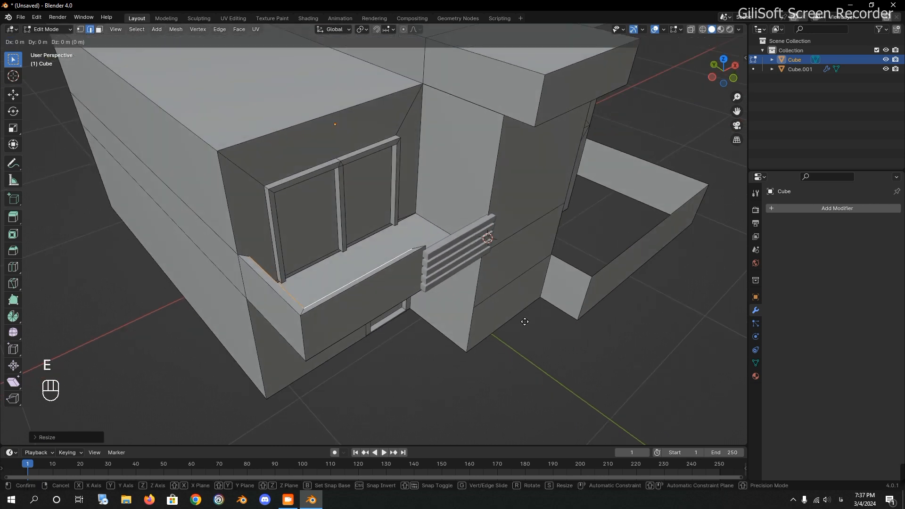
{"action": "key", "text": "z"}
{"action": "left_click", "coordinate": [529, 356]}
{"action": "middle_click_drag", "start_coordinate": [529, 356], "coordinate": [475, 335]}
{"action": "key", "text": "g"}
{"action": "key", "text": "z"}
{"action": "left_click", "coordinate": [413, 363]}
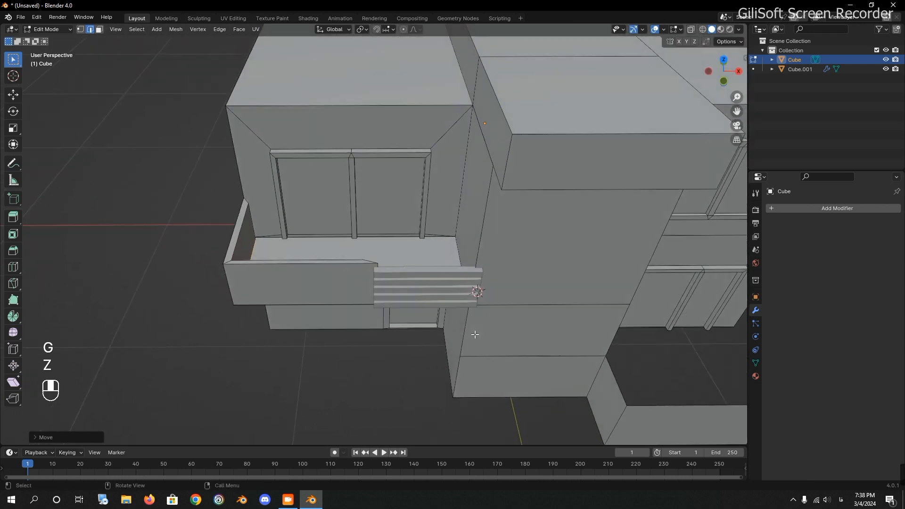
Step: Select all top edges of the low yard wall, extrude them in place and scale them inward to give the wall thickness
{"action": "middle_click_drag", "start_coordinate": [629, 344], "coordinate": [359, 297], "text": "shift"}
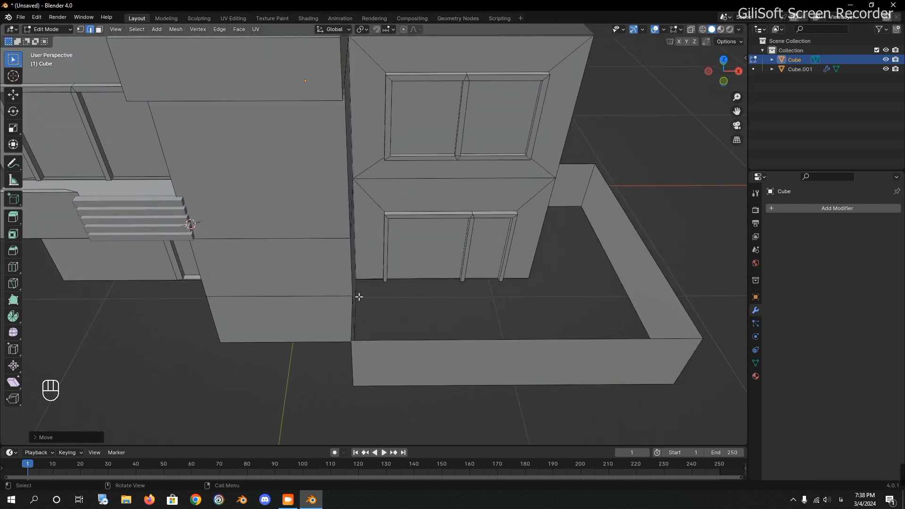
{"action": "left_click", "coordinate": [366, 340]}
{"action": "left_click", "coordinate": [641, 235], "text": "shift"}
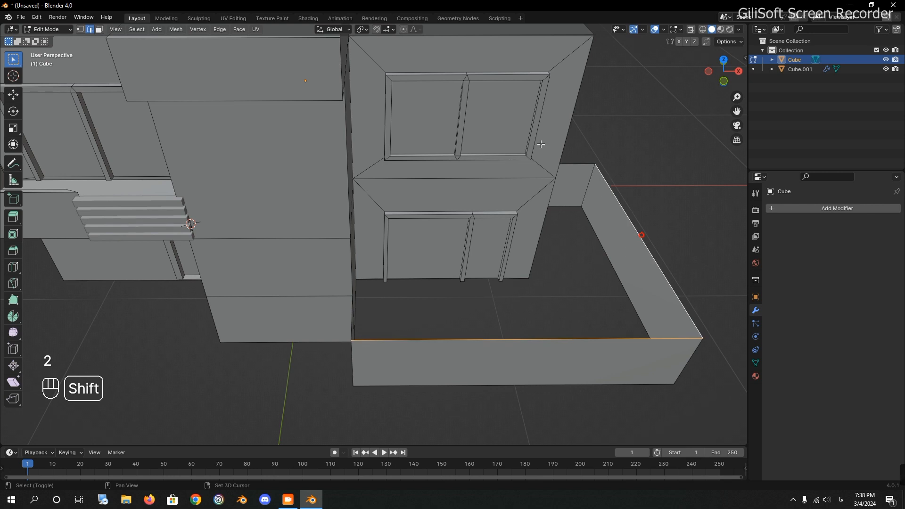
{"action": "middle_click_drag", "start_coordinate": [581, 166], "coordinate": [493, 191]}
{"action": "left_click", "coordinate": [320, 259], "text": "shift"}
{"action": "middle_click_drag", "start_coordinate": [524, 313], "coordinate": [448, 176], "text": "shift"}
{"action": "key", "text": "e"}
{"action": "right_click", "coordinate": [567, 285]}
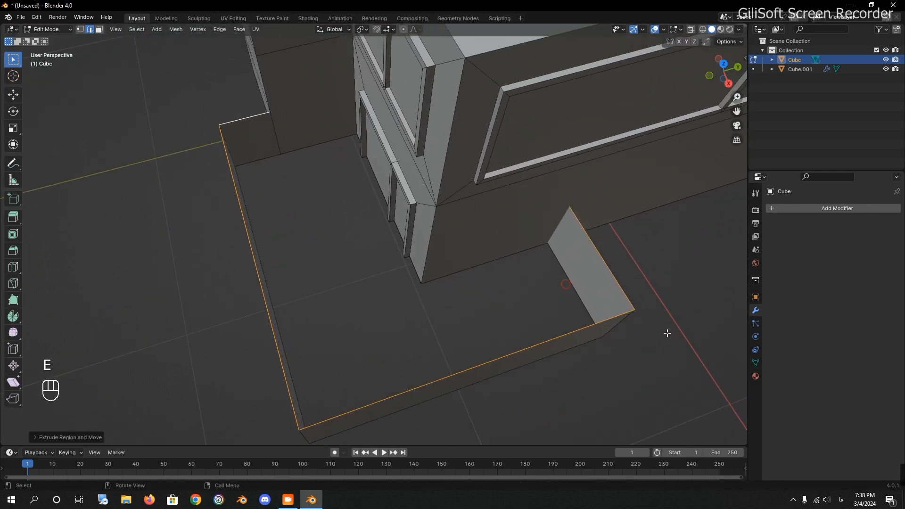
{"action": "key", "text": "s"}
{"action": "left_click", "coordinate": [650, 333]}
Step: Extrude the yard wall's inner top edges down along Z to the ground and leave Edit Mode
{"action": "middle_click_drag", "start_coordinate": [650, 333], "coordinate": [627, 285]}
{"action": "key", "text": "e"}
{"action": "key", "text": "z"}
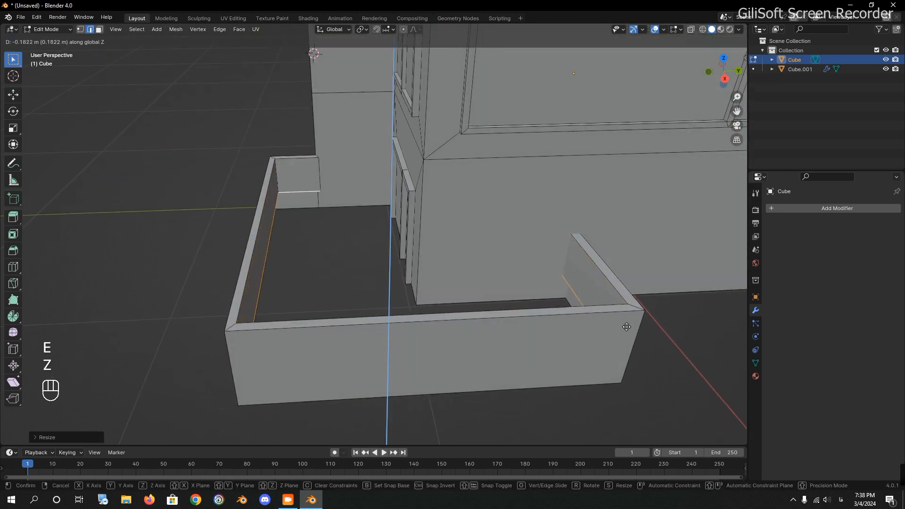
{"action": "left_click", "coordinate": [627, 349]}
{"action": "mouse_move", "coordinate": [384, 275]}
{"action": "middle_mouse_down"}
{"action": "mouse_move", "coordinate": [363, 257]}
{"action": "mouse_move", "coordinate": [375, 260]}
{"action": "middle_mouse_up"}
{"action": "key", "text": "Tab"}
Step: Add another cube near the central block's front, scale it down and move it along Y in front of the house
{"action": "middle_click_drag", "start_coordinate": [286, 188], "coordinate": [290, 239]}
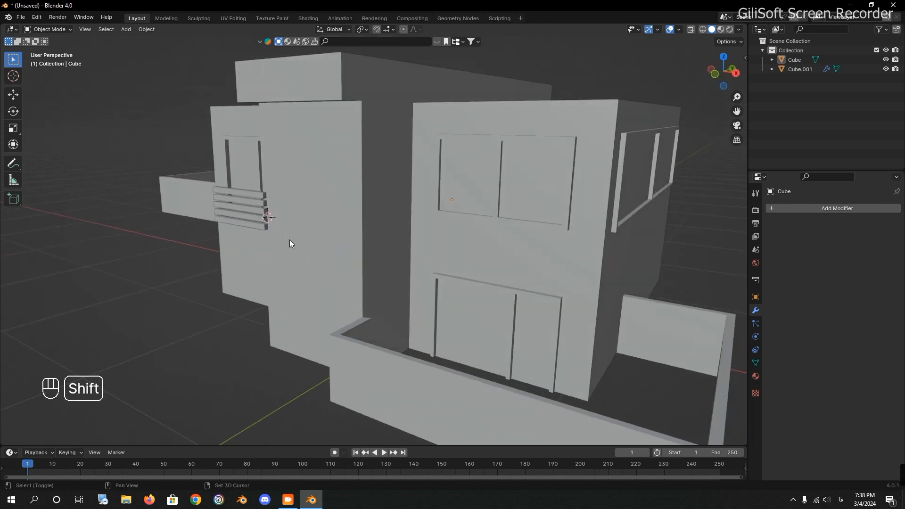
{"action": "key", "text": "shift+a"}
{"action": "mouse_move", "coordinate": [281, 241]}
{"action": "left_click", "coordinate": [311, 249]}
{"action": "key", "text": "s"}
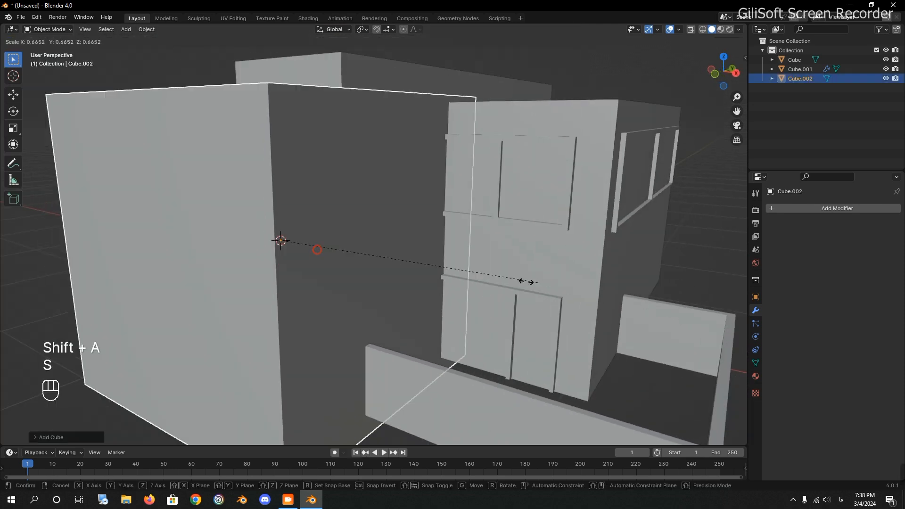
{"action": "left_click", "coordinate": [321, 252]}
{"action": "key", "text": "g"}
{"action": "key", "text": "y"}
Step: Scale the cube down and stretch it along Z into a tall, thin post in front of the house
{"action": "key", "text": "s"}
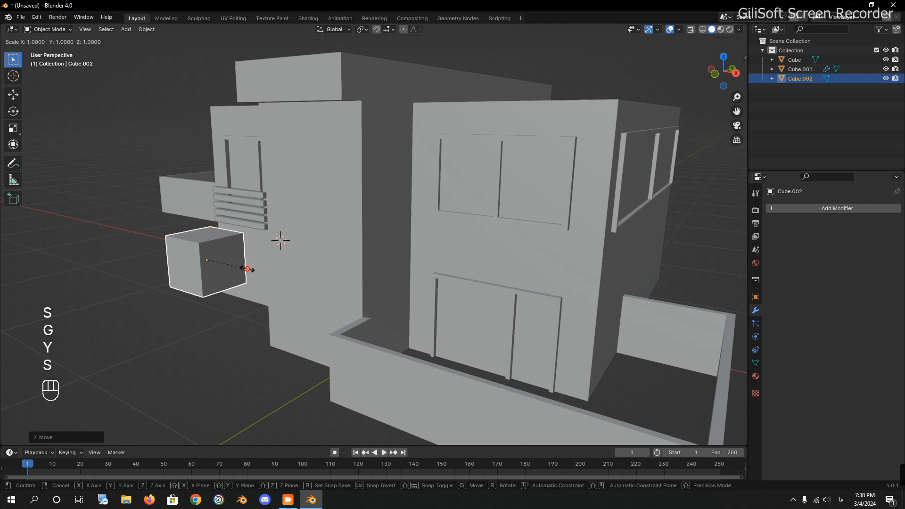
{"action": "key", "text": "z"}
{"action": "left_click", "coordinate": [353, 345]}
{"action": "key", "text": "s"}
{"action": "left_click", "coordinate": [295, 278]}
{"action": "key", "text": "s"}
{"action": "key", "text": "z"}
{"action": "left_click", "coordinate": [576, 389]}
{"action": "middle_click_drag", "start_coordinate": [576, 389], "coordinate": [520, 308]}
{"action": "key", "text": "s"}
{"action": "key", "text": "z"}
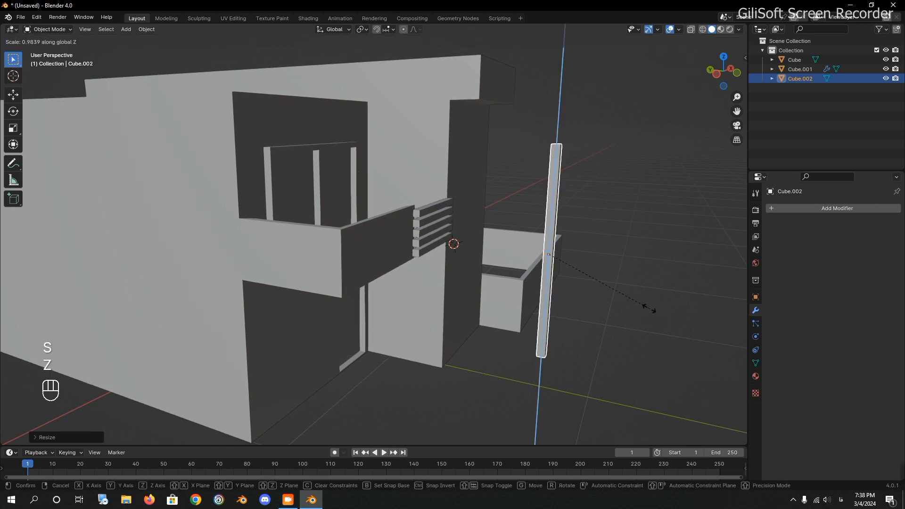
{"action": "left_click", "coordinate": [608, 300]}
Step: Add four evenly spaced horizontal loop cuts to the post in Edit Mode
{"action": "middle_click_drag", "start_coordinate": [613, 304], "coordinate": [250, 208]}
{"action": "key", "text": "Tab"}
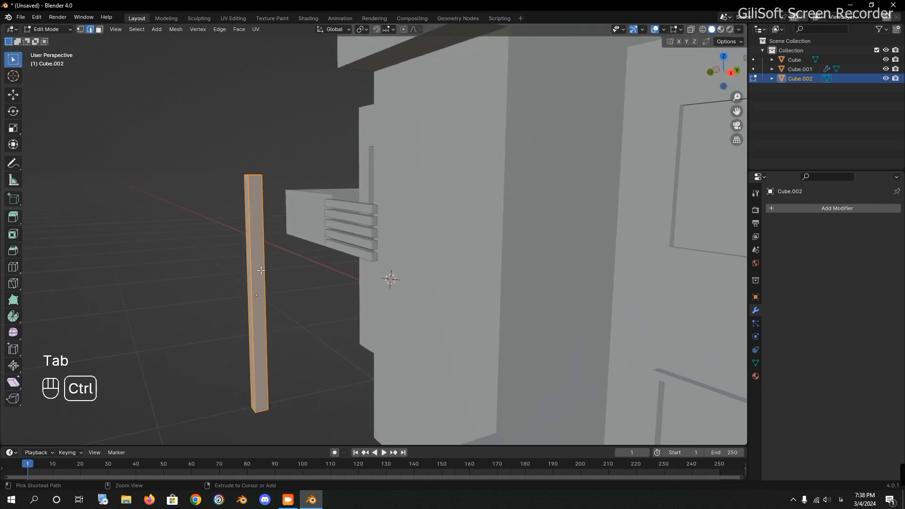
{"action": "key", "text": "ctrl+r"}
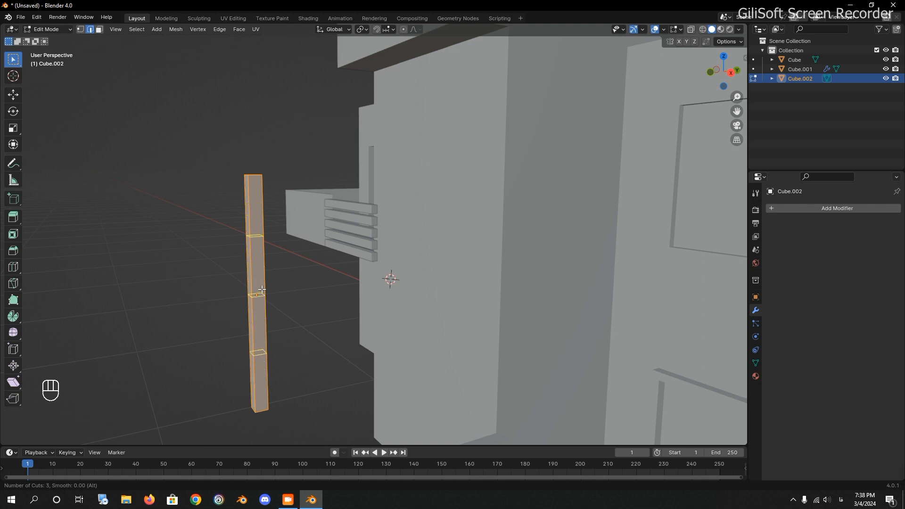
{"action": "left_click", "coordinate": [262, 289]}
{"action": "right_click", "coordinate": [261, 289]}
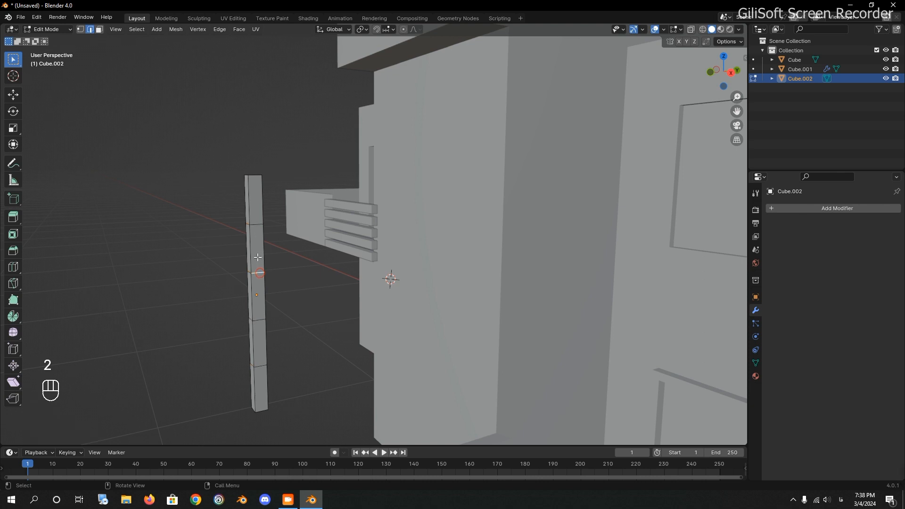
Step: Move the two upper edge loops up along Z to bound a short segment near the post's top
{"action": "middle_click_drag", "start_coordinate": [257, 273], "coordinate": [320, 294], "text": "shift"}
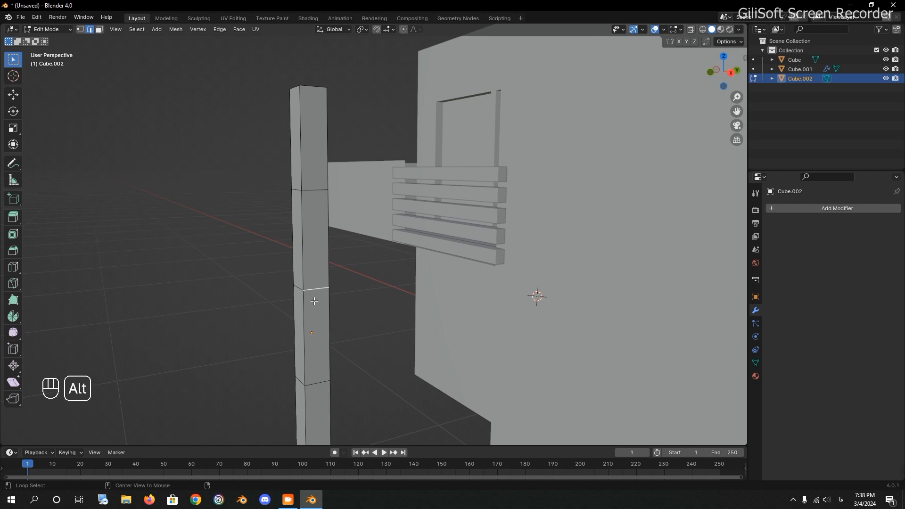
{"action": "key", "text": "g"}
{"action": "key", "text": "z"}
{"action": "left_click", "coordinate": [392, 247]}
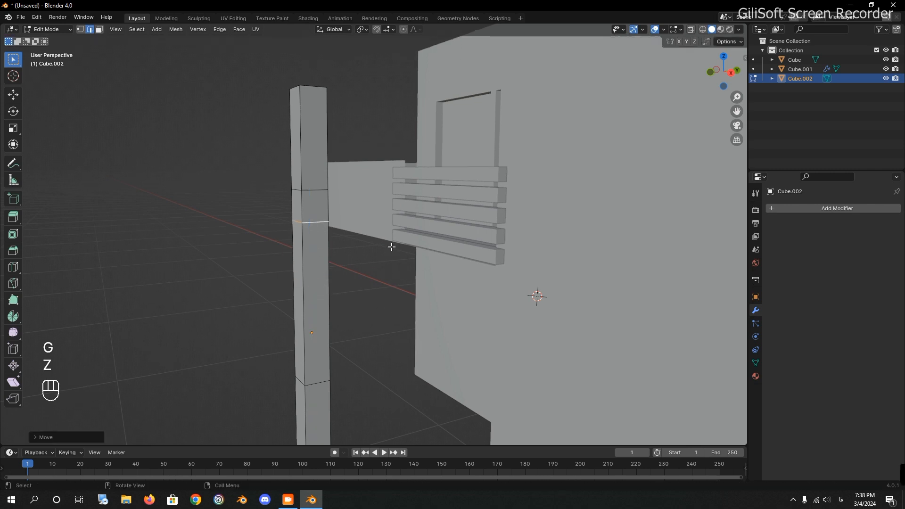
{"action": "left_click", "coordinate": [311, 189]}
{"action": "key", "text": "g"}
{"action": "key", "text": "z"}
{"action": "left_click", "coordinate": [412, 178]}
{"action": "key", "text": "g"}
{"action": "key", "text": "z"}
{"action": "left_click", "coordinate": [467, 221]}
Step: Move the two lower edge loops down along Z to bound a short segment near the post's base
{"action": "middle_click_drag", "start_coordinate": [467, 220], "coordinate": [453, 184], "text": "shift"}
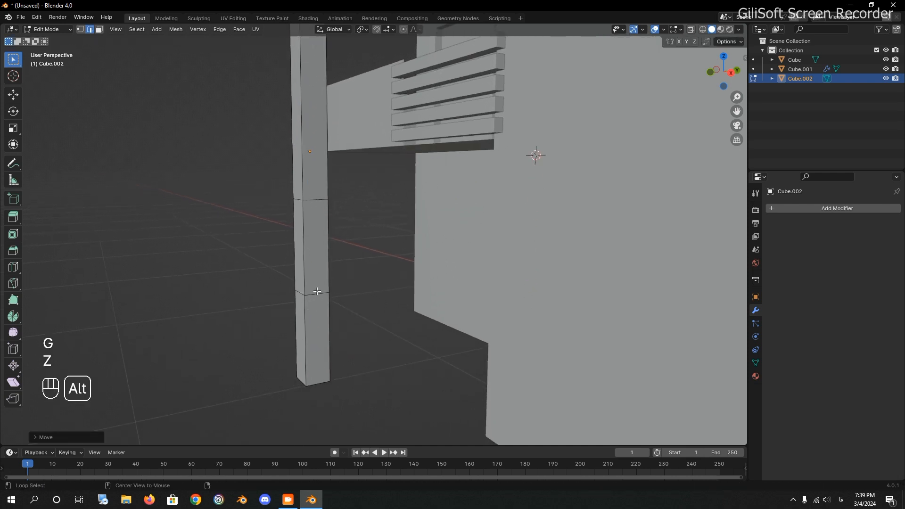
{"action": "key", "text": "g"}
{"action": "key", "text": "z"}
{"action": "left_click", "coordinate": [387, 363]}
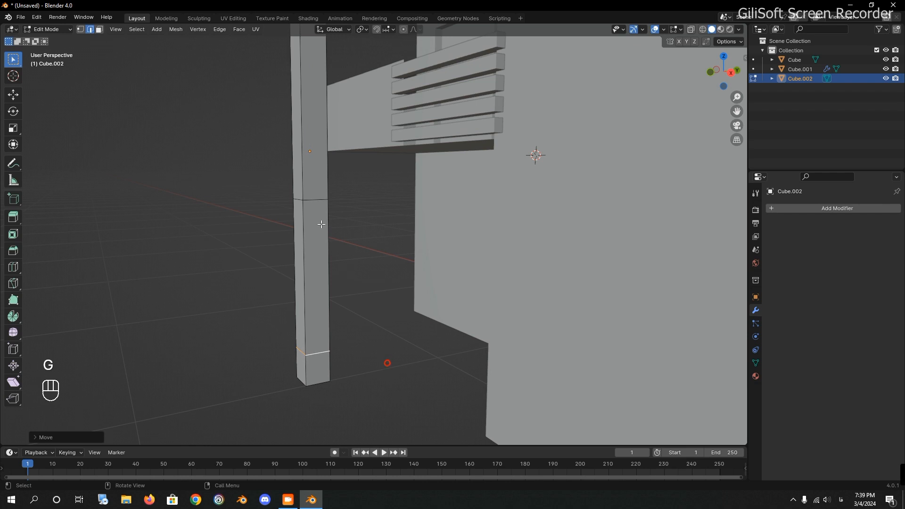
{"action": "key", "text": "g"}
{"action": "key", "text": "z"}
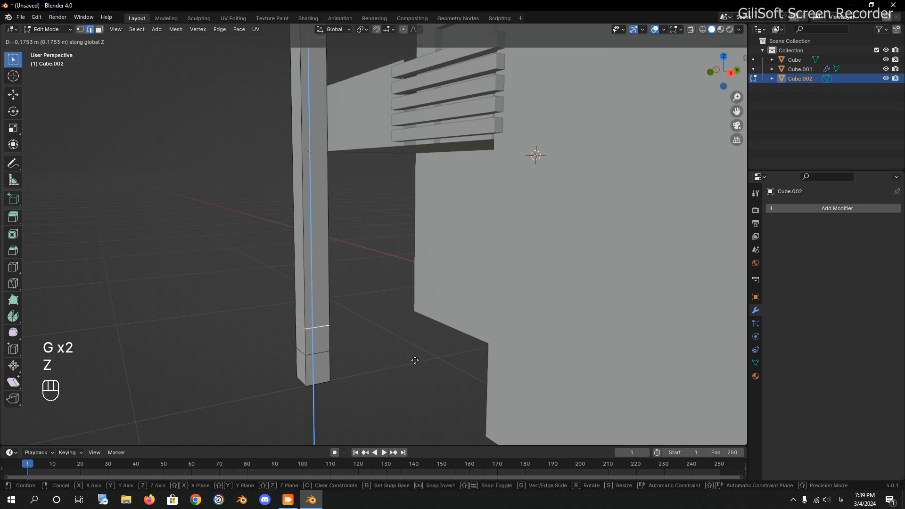
{"action": "left_click", "coordinate": [415, 360]}
Step: Extrude the house-facing faces of the two short post segments about 0.1 m as brackets and leave Edit Mode
{"action": "middle_click_drag", "start_coordinate": [406, 333], "coordinate": [360, 335]}
{"action": "key", "text": "3"}
{"action": "middle_click_drag", "start_coordinate": [241, 318], "coordinate": [280, 268], "text": "shift"}
{"action": "middle_click_drag", "start_coordinate": [373, 308], "coordinate": [385, 216], "text": "shift"}
{"action": "middle_click_drag", "start_coordinate": [384, 215], "coordinate": [395, 260], "text": "ctrl"}
{"action": "key", "text": "e"}
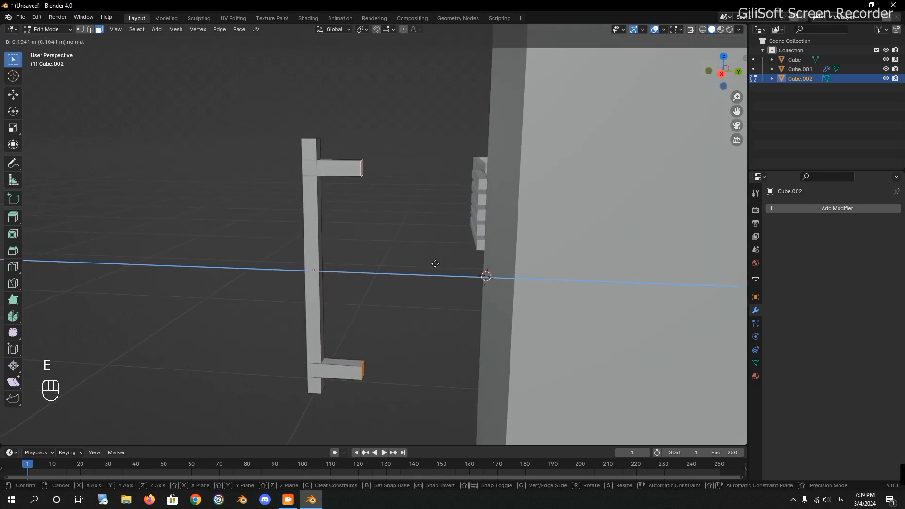
{"action": "left_click", "coordinate": [437, 264]}
{"action": "key", "text": "Tab"}
Step: Move the bracketed post along Y against the central block's front, adjust its height along Z and deselect it
{"action": "middle_click_drag", "start_coordinate": [356, 265], "coordinate": [362, 260]}
{"action": "key", "text": "g"}
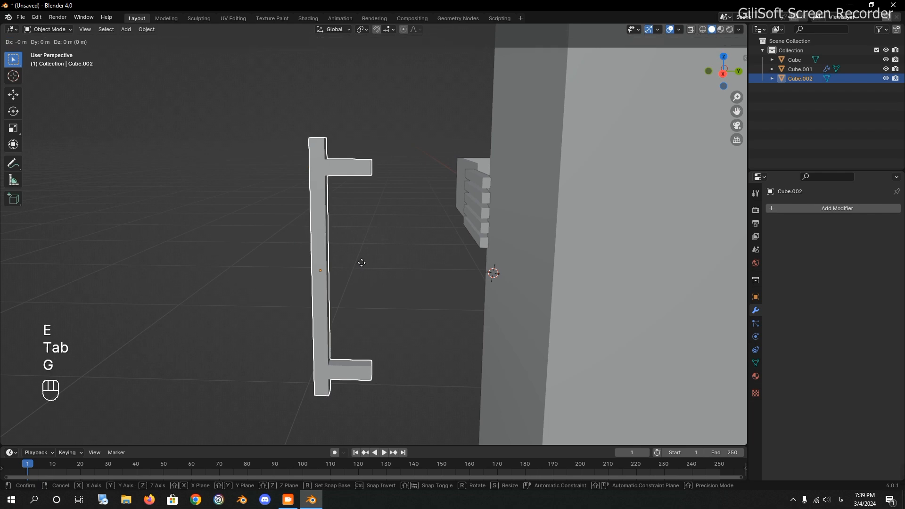
{"action": "key", "text": "x"}
{"action": "key", "text": "y"}
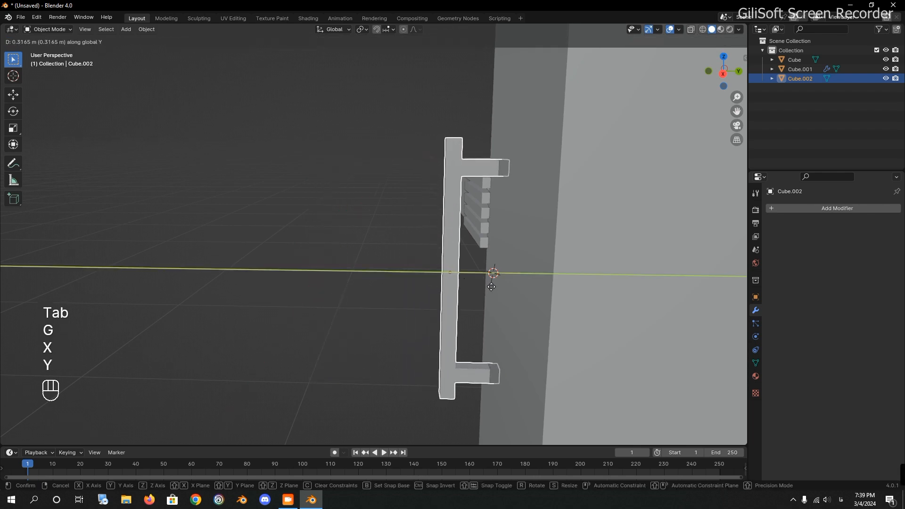
{"action": "left_click", "coordinate": [392, 287]}
{"action": "middle_click_drag", "start_coordinate": [392, 290], "coordinate": [505, 283]}
{"action": "key", "text": "g"}
{"action": "key", "text": "z"}
{"action": "left_click", "coordinate": [540, 279]}
{"action": "middle_click_drag", "start_coordinate": [607, 276], "coordinate": [459, 264], "text": "shift"}
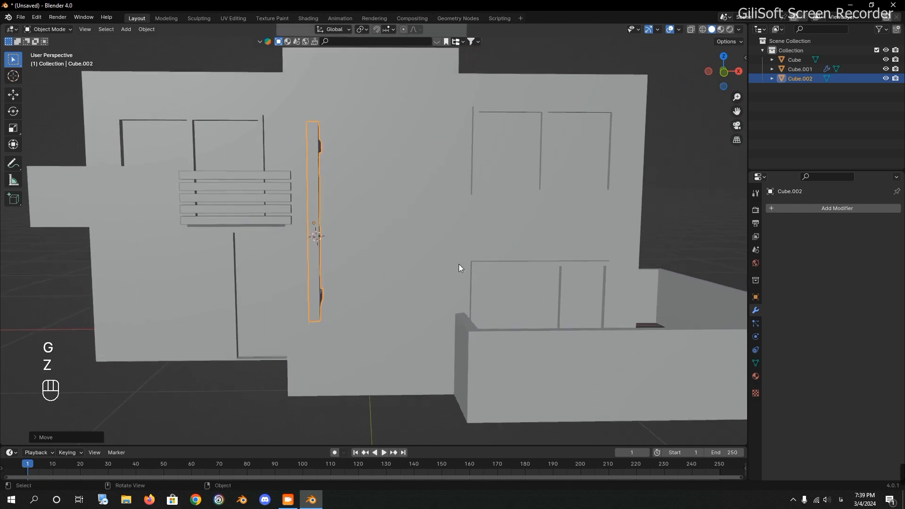
{"action": "left_click", "coordinate": [672, 169]}
Step: Add a new cube near the base of the central block, scale it down and move it along Y in front of the house
{"action": "middle_click_drag", "start_coordinate": [626, 202], "coordinate": [454, 242], "text": "ctrl"}
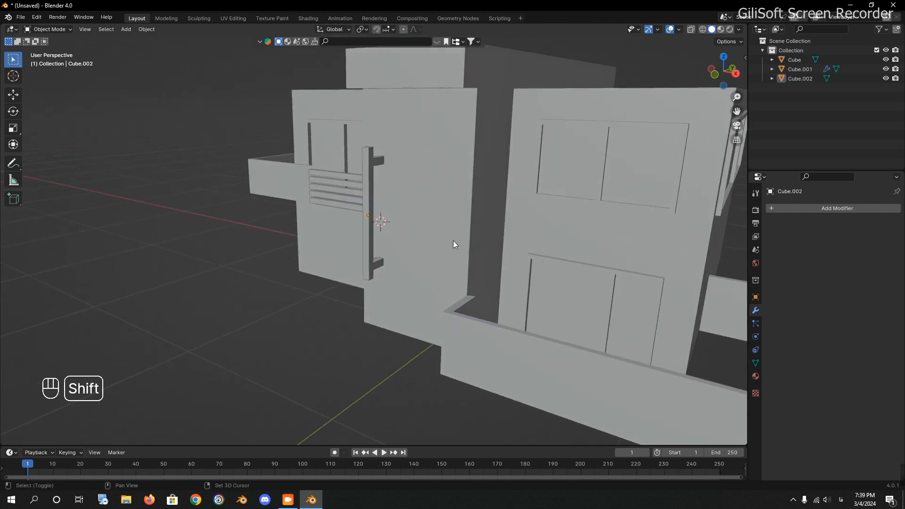
{"action": "scroll", "coordinate": [424, 277], "scroll_direction": "down", "scroll_amount": 4}
{"action": "middle_click_drag", "start_coordinate": [424, 276], "coordinate": [440, 265]}
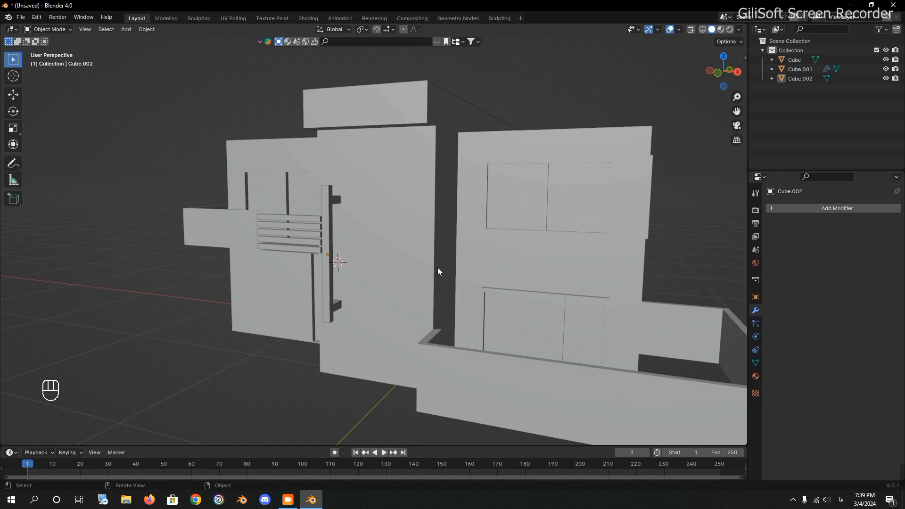
{"action": "middle_click_drag", "start_coordinate": [439, 262], "coordinate": [381, 313]}
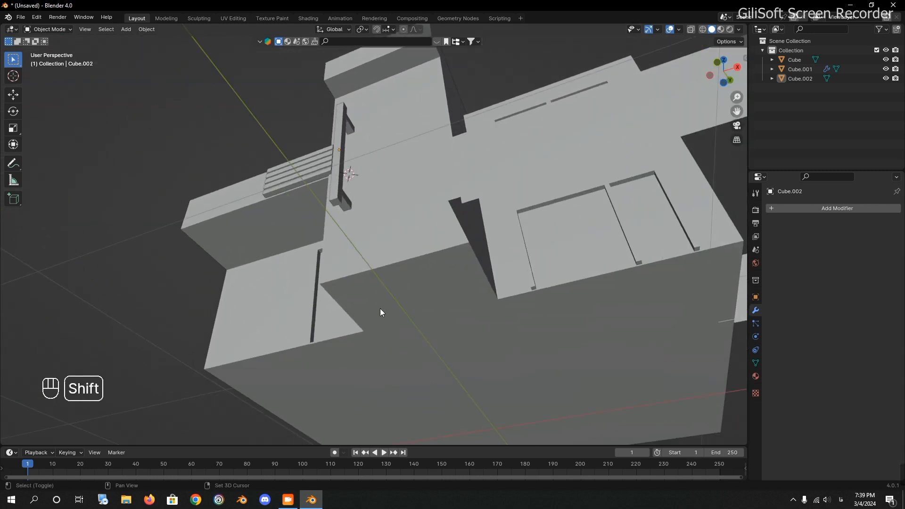
{"action": "key", "text": "shift+a"}
{"action": "mouse_move", "coordinate": [372, 289]}
{"action": "left_click", "coordinate": [427, 87]}
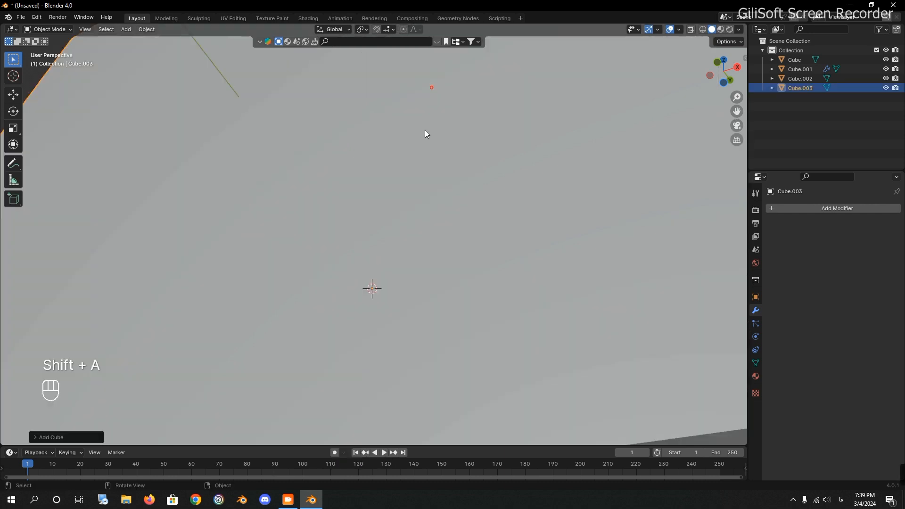
{"action": "middle_click_drag", "start_coordinate": [425, 130], "coordinate": [390, 218]}
{"action": "key", "text": "s"}
{"action": "left_click", "coordinate": [446, 284]}
{"action": "key", "text": "g"}
{"action": "key", "text": "y"}
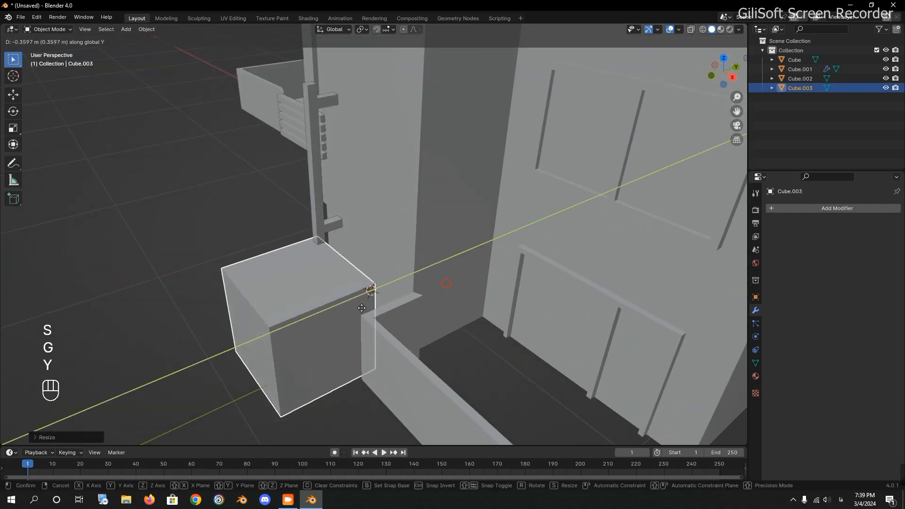
{"action": "left_click", "coordinate": [329, 357]}
Step: Scale the new cube down further and flatten it along Z into a thin block
{"action": "middle_click_drag", "start_coordinate": [330, 352], "coordinate": [477, 311], "text": "shift"}
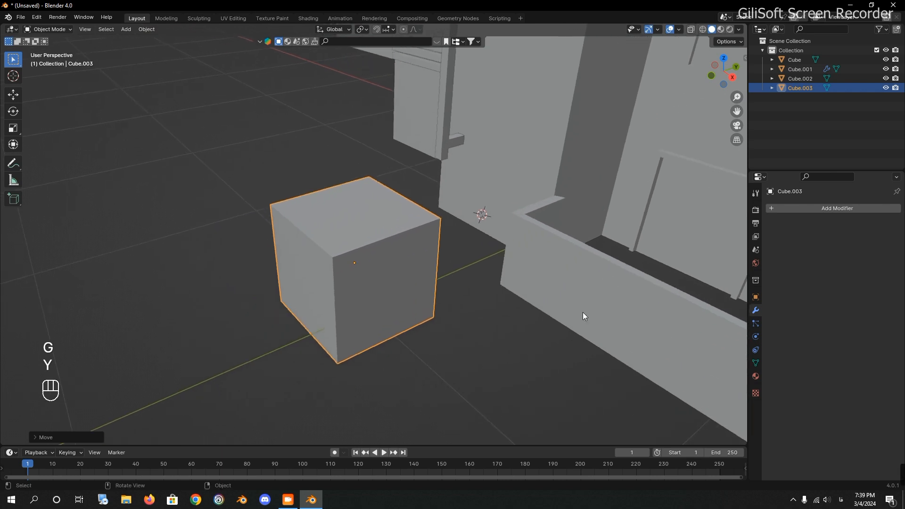
{"action": "key", "text": "s"}
{"action": "left_click", "coordinate": [418, 291]}
{"action": "key", "text": "s"}
{"action": "key", "text": "z"}
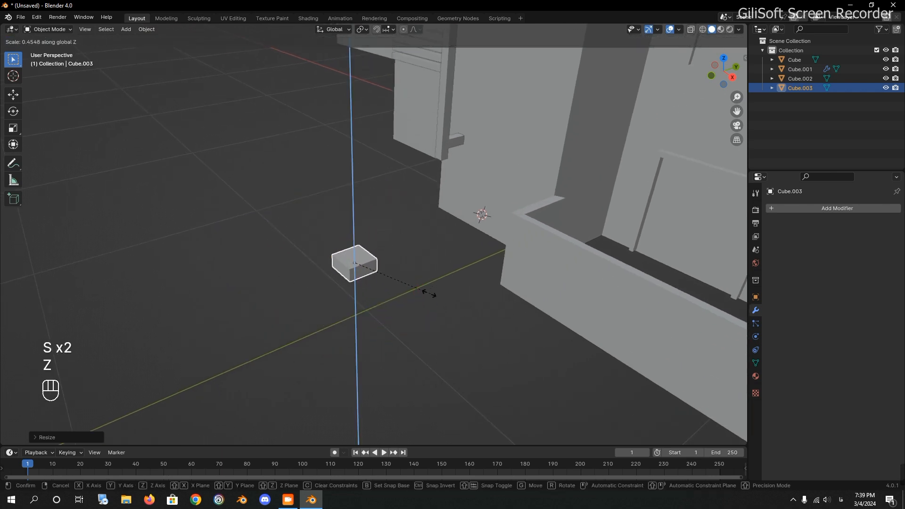
{"action": "left_click", "coordinate": [401, 281]}
Step: Narrow the flat block along Y and stretch it along X into a plank wider than the house
{"action": "middle_click_drag", "start_coordinate": [401, 281], "coordinate": [461, 335]}
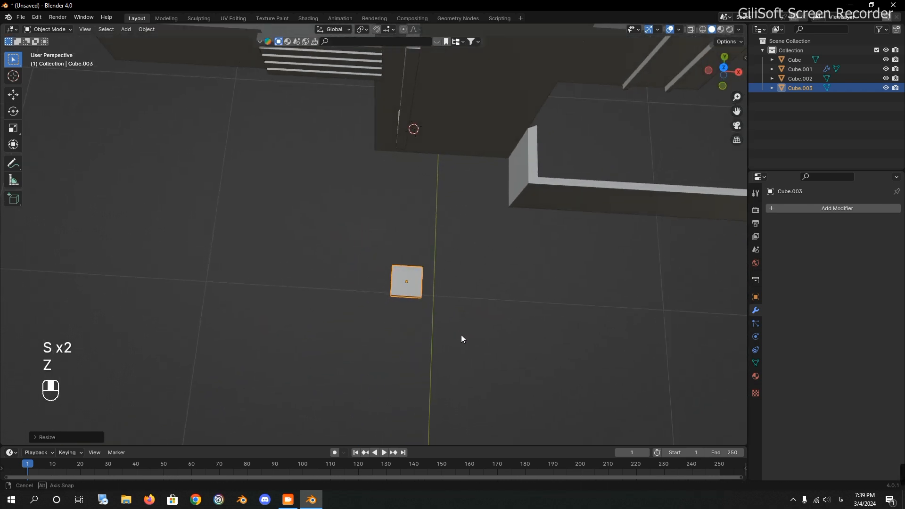
{"action": "key", "text": "s"}
{"action": "key", "text": "y"}
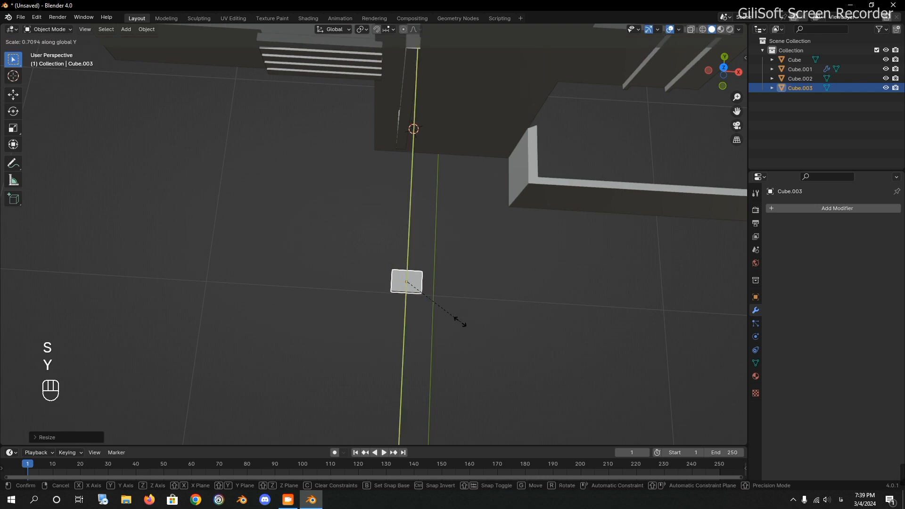
{"action": "left_click", "coordinate": [472, 299]}
{"action": "middle_click_drag", "start_coordinate": [472, 299], "coordinate": [472, 332], "text": "ctrl"}
{"action": "key", "text": "s"}
{"action": "key", "text": "x"}
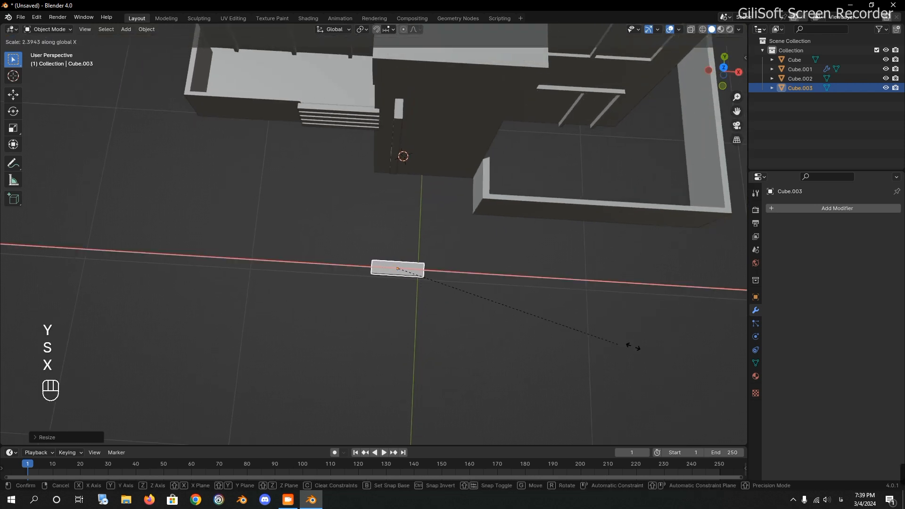
{"action": "left_click", "coordinate": [542, 297]}
Step: Reposition the plank in the top view so it is centred in front of the house and yard
{"action": "key", "text": "KP_7"}
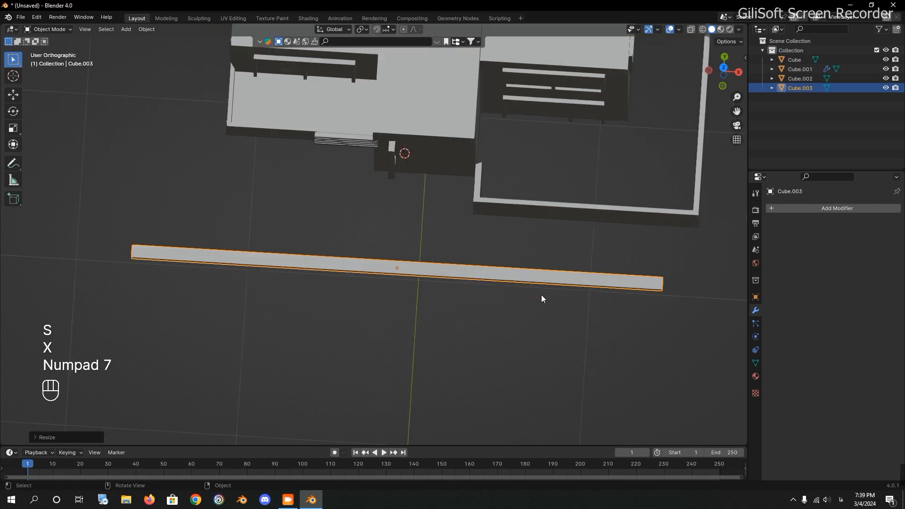
{"action": "middle_click_drag", "start_coordinate": [459, 291], "coordinate": [429, 367], "text": "ctrl"}
{"action": "key", "text": "g"}
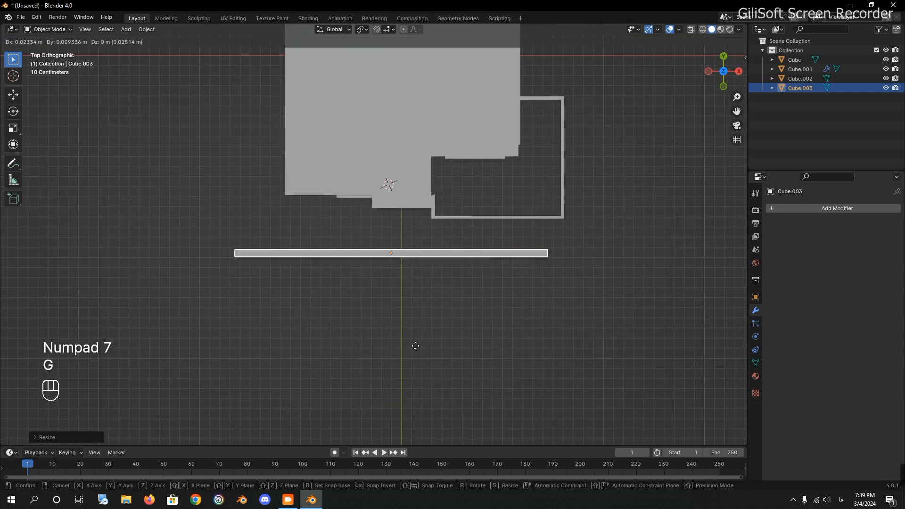
{"action": "left_click", "coordinate": [445, 345]}
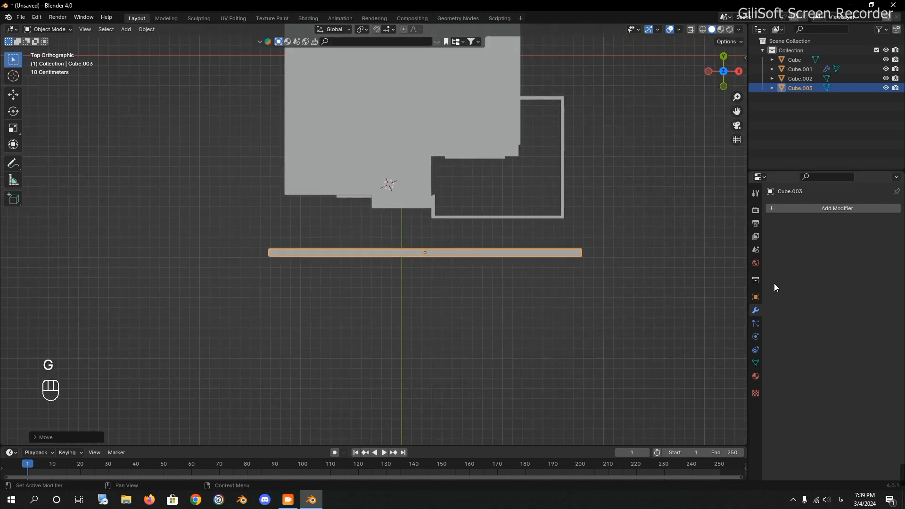
Step: Add an Array modifier to the plank with relative offset factors X 0 and Y -1.3
{"action": "left_click", "coordinate": [790, 208]}
{"action": "left_click", "coordinate": [826, 205]}
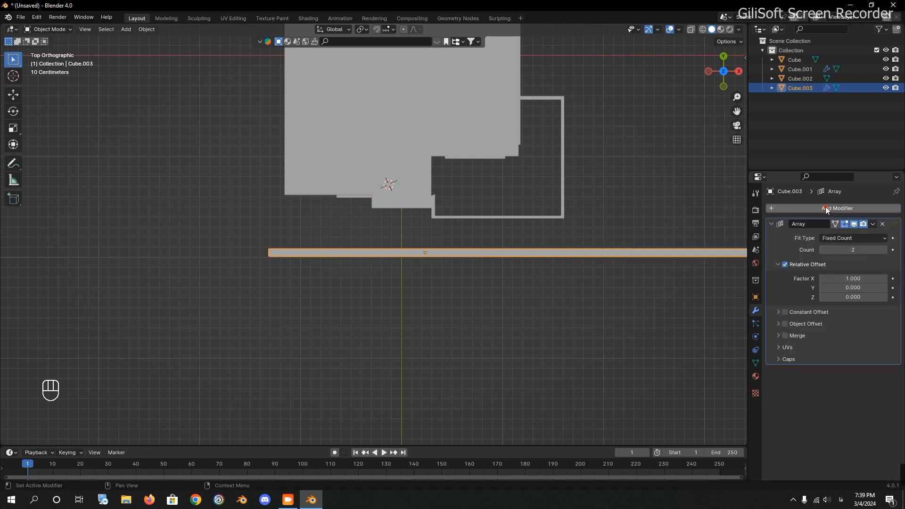
{"action": "key", "text": "Return"}
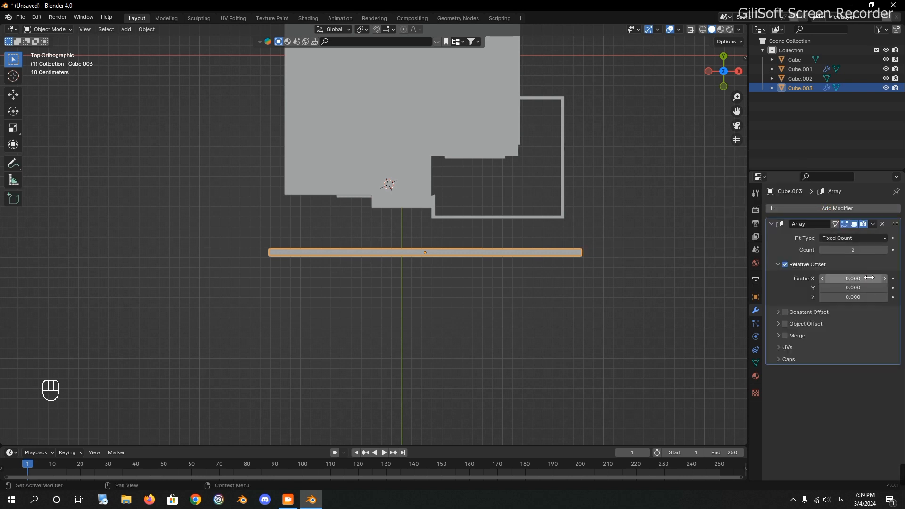
{"action": "left_click_drag", "start_coordinate": [853, 289], "coordinate": [827, 290]}
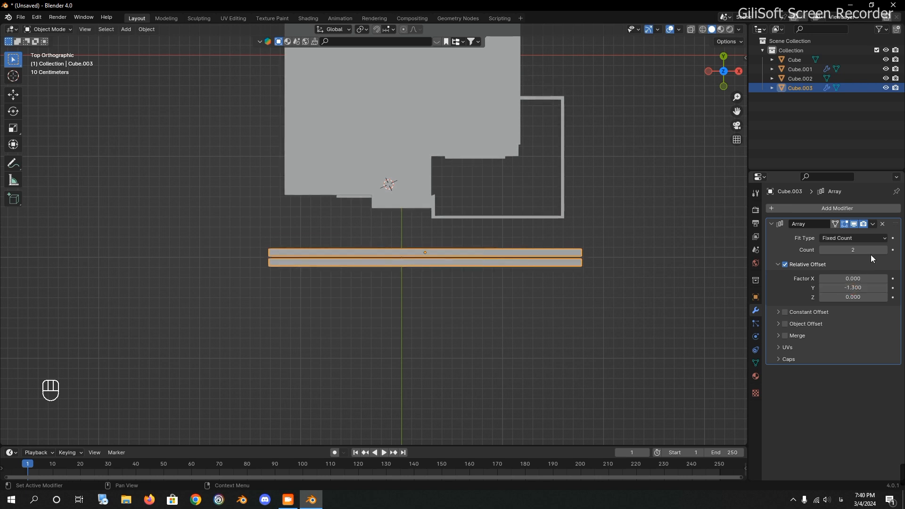
Step: Raise the plank array's count to 22
{"action": "left_click_drag", "start_coordinate": [853, 250], "coordinate": [887, 253]}
{"action": "left_click", "coordinate": [887, 253]}
{"action": "middle_click_drag", "start_coordinate": [608, 203], "coordinate": [606, 270], "text": "ctrl"}
{"action": "left_click", "coordinate": [888, 253]}
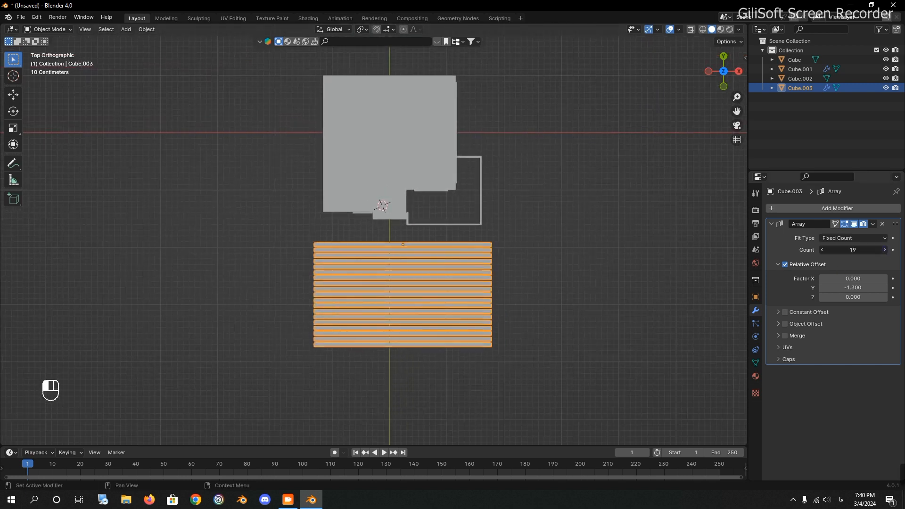
{"action": "left_click", "coordinate": [888, 252]}
{"action": "left_click", "coordinate": [889, 253]}
{"action": "left_click", "coordinate": [888, 252]}
Step: Move the plank array over the house footprint, raise its count to 26 and align its first plank with the back wall
{"action": "key", "text": "g"}
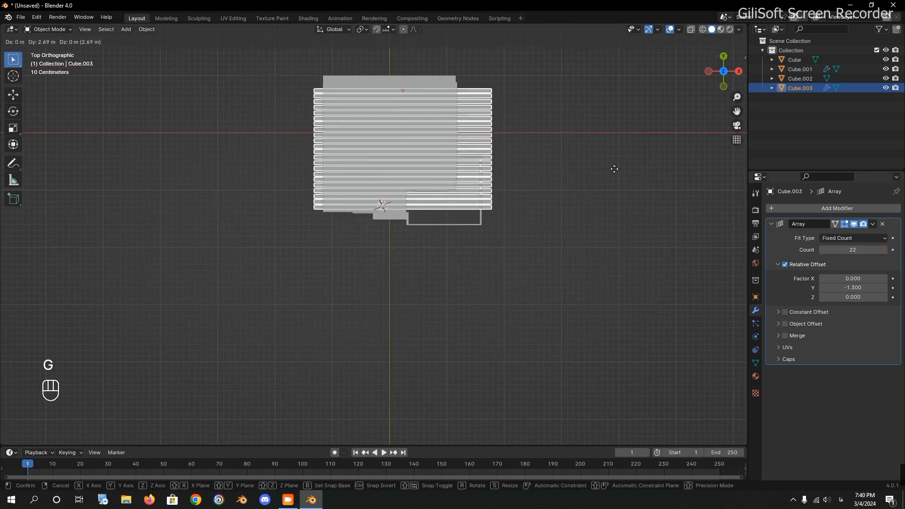
{"action": "left_click", "coordinate": [617, 168]}
{"action": "left_click", "coordinate": [886, 251]}
{"action": "left_click", "coordinate": [886, 251]}
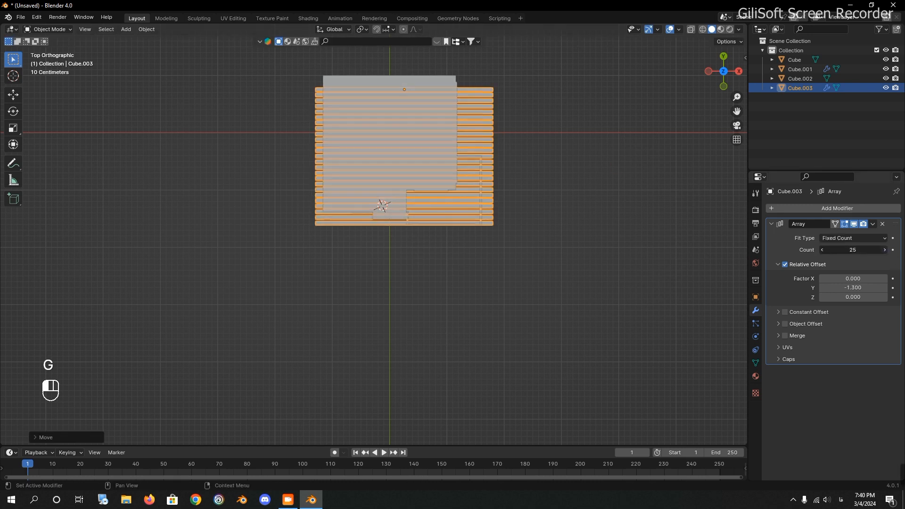
{"action": "left_click", "coordinate": [886, 251]}
{"action": "key", "text": "g"}
{"action": "left_click", "coordinate": [580, 255]}
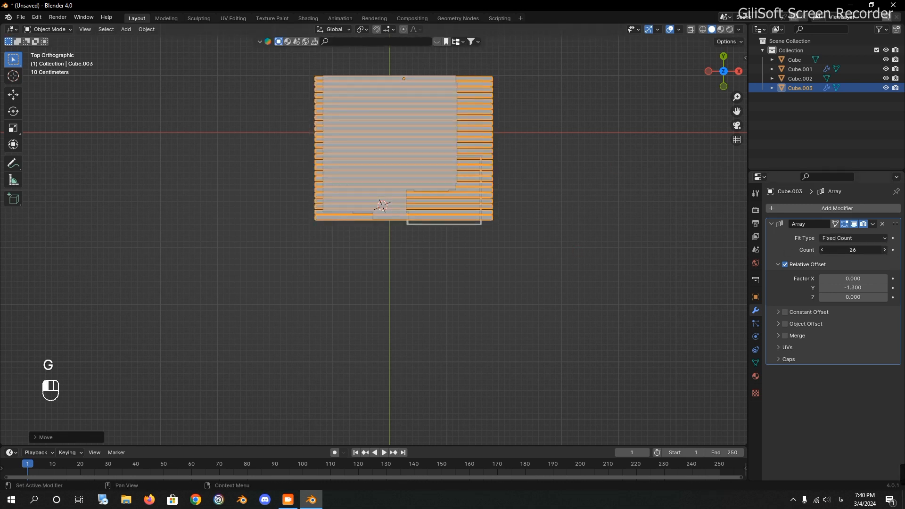
Step: Raise the plank array's count to 32 and reposition it so the deck extends evenly around the house and yard
{"action": "left_click", "coordinate": [886, 250]}
{"action": "left_click", "coordinate": [885, 250]}
{"action": "left_click", "coordinate": [886, 250]}
{"action": "left_click", "coordinate": [886, 250]}
{"action": "left_click", "coordinate": [886, 250]}
{"action": "left_click", "coordinate": [886, 250]}
{"action": "key", "text": "g"}
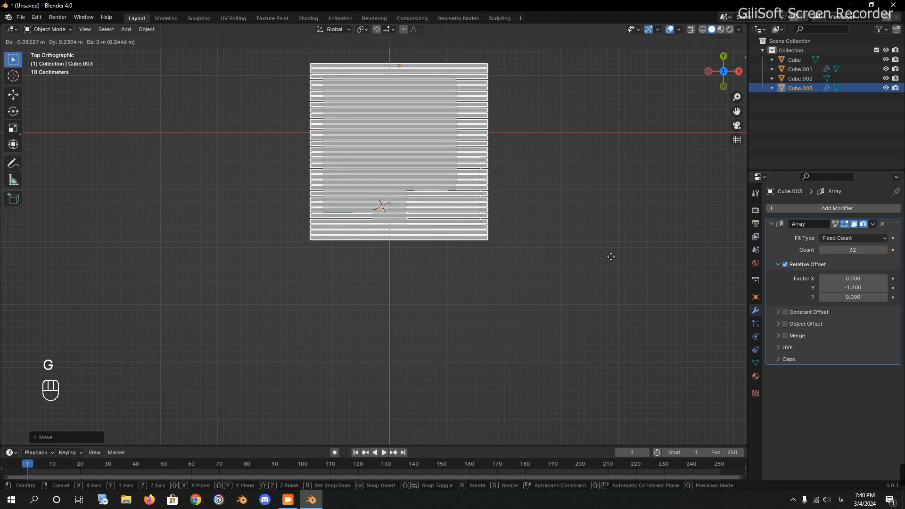
{"action": "left_click", "coordinate": [604, 262]}
{"action": "middle_click_drag", "start_coordinate": [581, 275], "coordinate": [614, 153]}
{"action": "middle_click_drag", "start_coordinate": [676, 236], "coordinate": [499, 290], "text": "shift"}
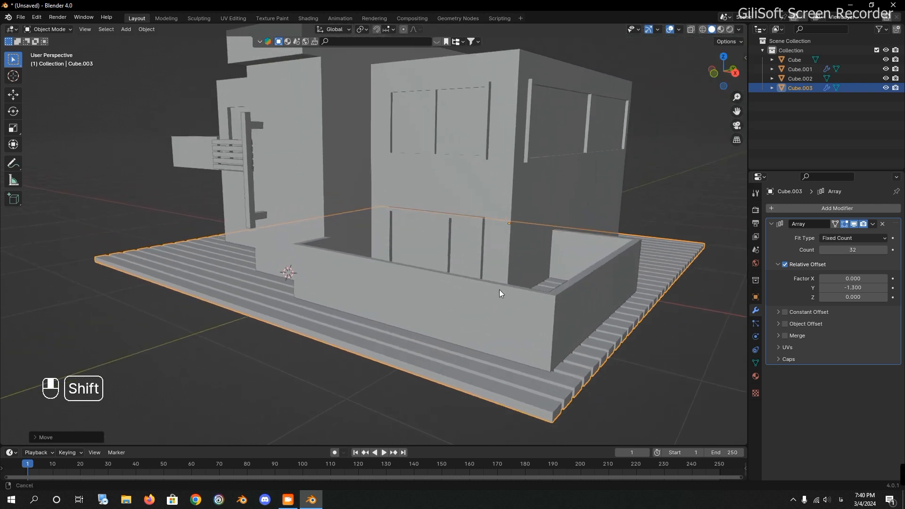
Step: Deselect the plank array and place the 3D cursor on the deck by the house's front corner beneath the balcony
{"action": "left_click", "coordinate": [651, 181]}
{"action": "middle_click_drag", "start_coordinate": [374, 395], "coordinate": [465, 319]}
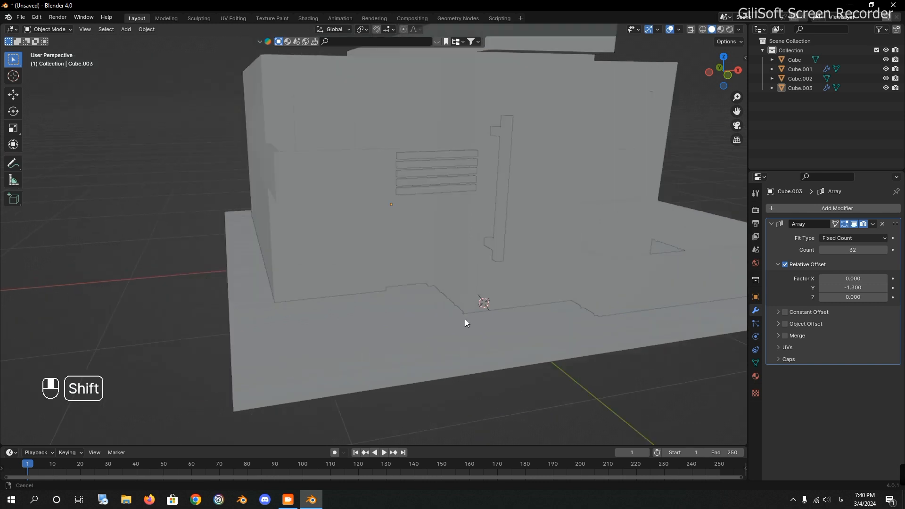
{"action": "right_click", "coordinate": [346, 299], "text": "shift"}
{"action": "key", "text": "shift+a"}
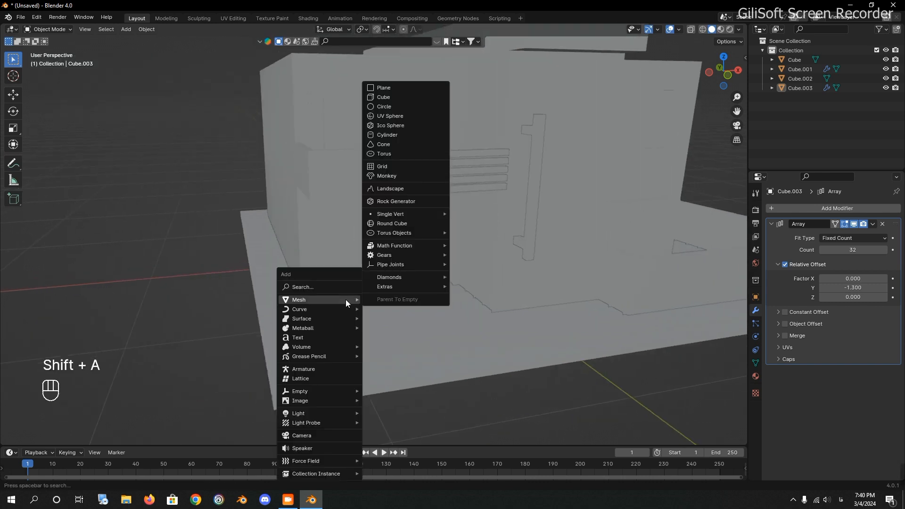
{"action": "left_click", "coordinate": [412, 91]}
{"action": "key", "text": "s"}
{"action": "left_click", "coordinate": [517, 332]}
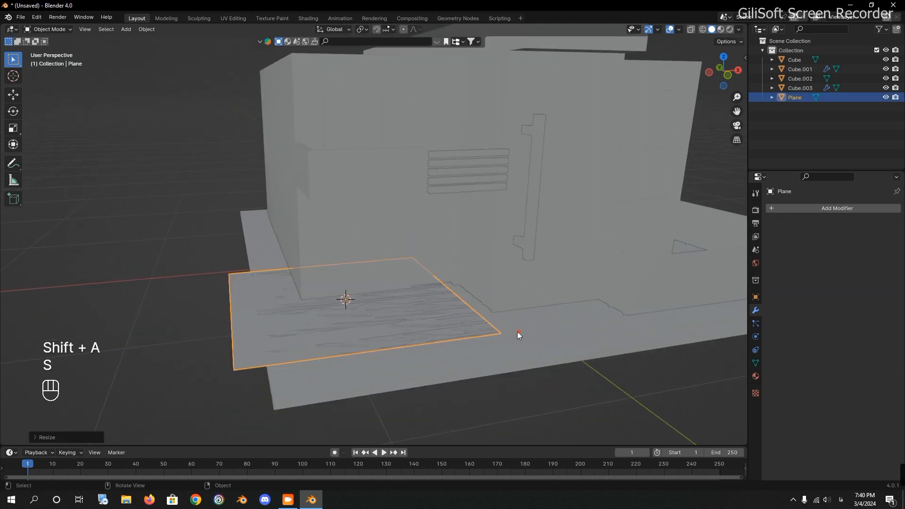
{"action": "key", "text": "x"}
{"action": "left_click", "coordinate": [465, 331]}
Step: Add a cube at the 3D cursor and scale it down to a small block on the deck
{"action": "key", "text": "shift+a"}
{"action": "mouse_move", "coordinate": [421, 306]}
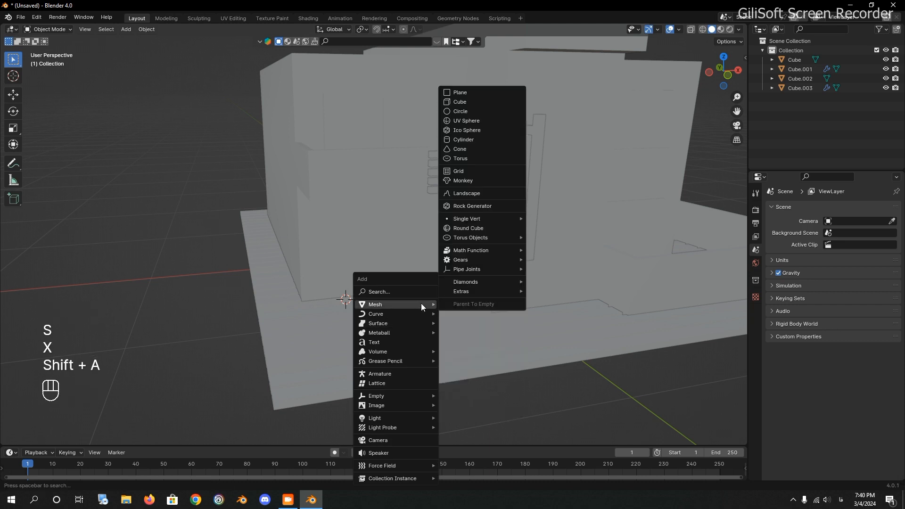
{"action": "left_click", "coordinate": [474, 102]}
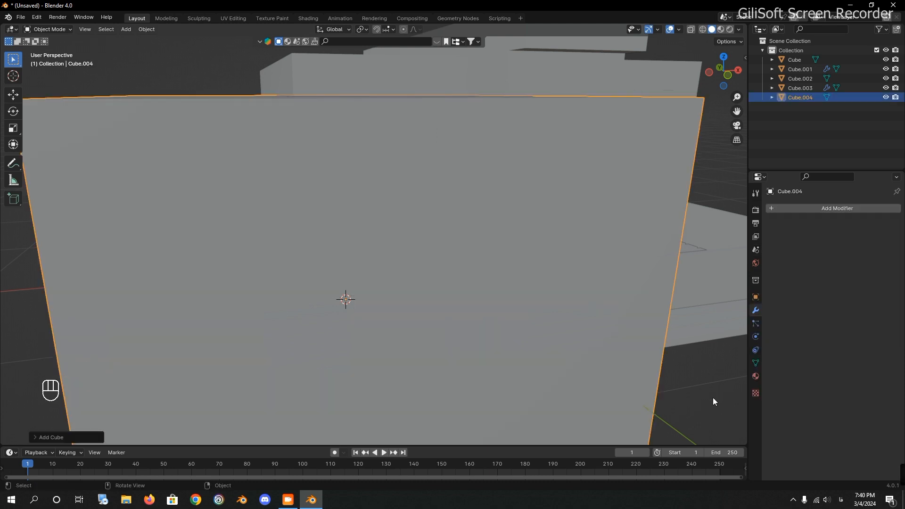
{"action": "key", "text": "s"}
{"action": "left_click", "coordinate": [372, 324]}
{"action": "middle_click_drag", "start_coordinate": [372, 324], "coordinate": [427, 341]}
{"action": "middle_click_drag", "start_coordinate": [542, 346], "coordinate": [538, 276], "text": "ctrl"}
Step: Stretch the small block along X and shift it along X to sit in front of the wall below the balcony
{"action": "key", "text": "s"}
{"action": "key", "text": "y"}
{"action": "key", "text": "x"}
{"action": "left_click", "coordinate": [591, 315]}
{"action": "key", "text": "g"}
{"action": "key", "text": "y"}
{"action": "key", "text": "x"}
{"action": "left_click", "coordinate": [644, 279]}
{"action": "mouse_move", "coordinate": [549, 335]}
{"action": "middle_mouse_down"}
{"action": "mouse_move", "coordinate": [541, 327]}
{"action": "mouse_move", "coordinate": [571, 321]}
{"action": "mouse_move", "coordinate": [542, 330]}
{"action": "middle_mouse_up"}
Step: Inset the block's top face by about 0.04 m and extrude it downward to hollow out a planter box
{"action": "key", "text": "Tab"}
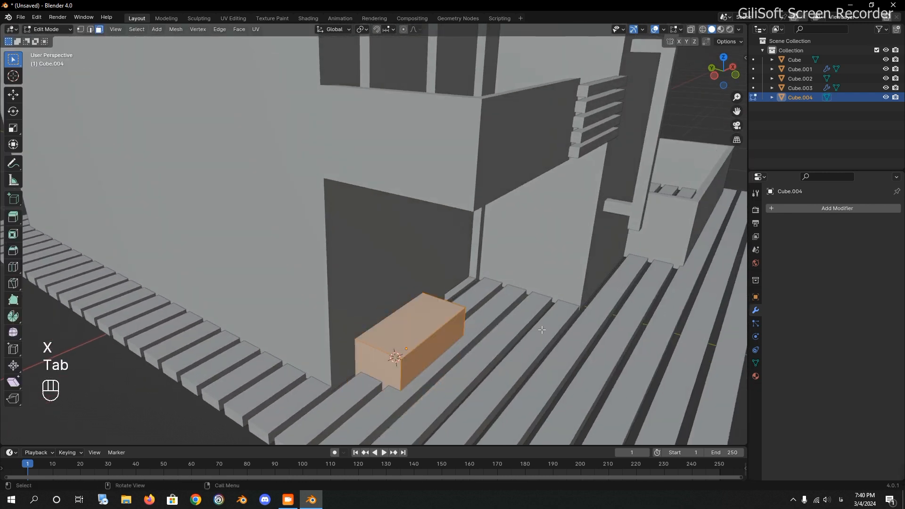
{"action": "left_click", "coordinate": [429, 326]}
{"action": "key", "text": "i"}
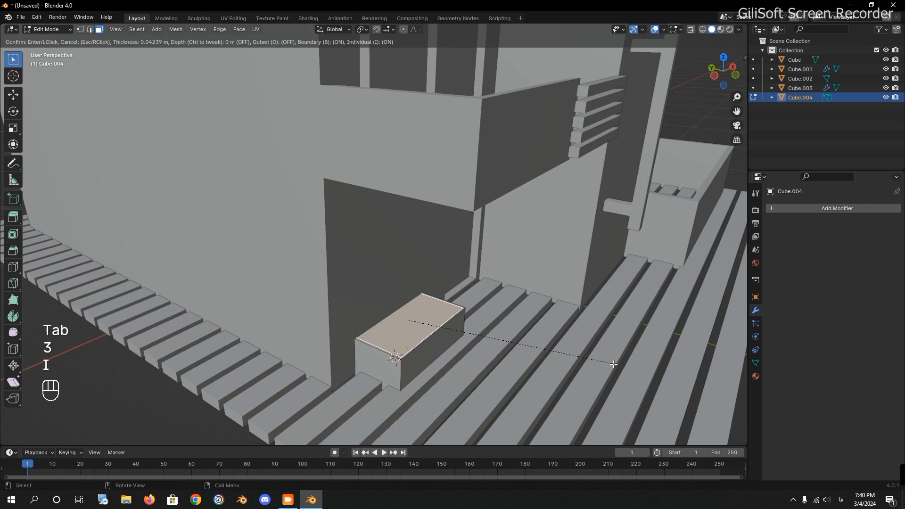
{"action": "left_click", "coordinate": [612, 363]}
{"action": "key", "text": "e"}
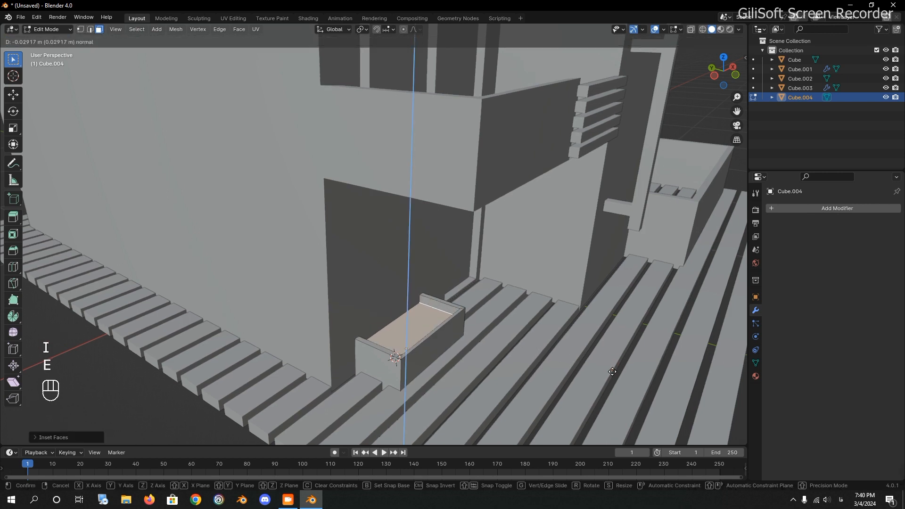
{"action": "left_click", "coordinate": [612, 385]}
{"action": "middle_click_drag", "start_coordinate": [611, 385], "coordinate": [596, 371]}
Step: Move the planter box along Y and scale it narrower along Y, then deselect it
{"action": "key", "text": "Tab"}
{"action": "key", "text": "g"}
{"action": "key", "text": "x"}
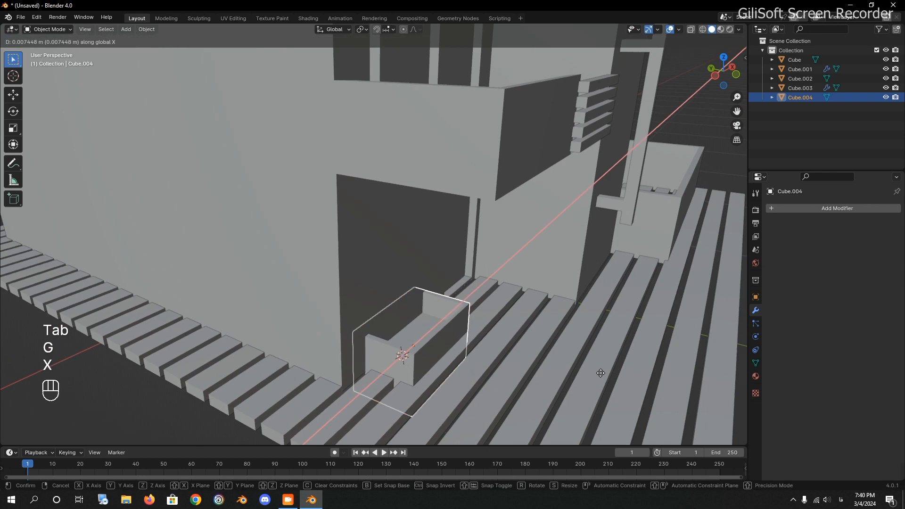
{"action": "key", "text": "y"}
{"action": "key", "text": "s"}
{"action": "key", "text": "y"}
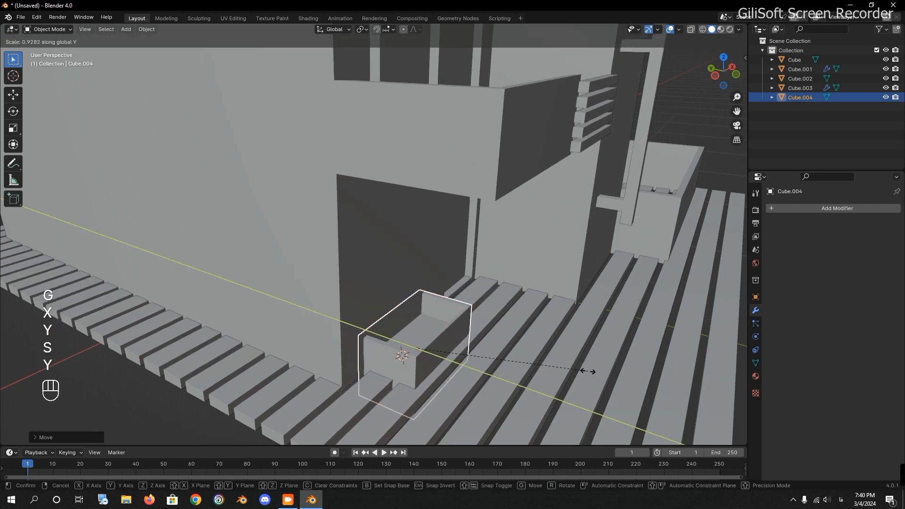
{"action": "left_click", "coordinate": [566, 367]}
{"action": "middle_click_drag", "start_coordinate": [566, 366], "coordinate": [491, 391]}
{"action": "left_click", "coordinate": [230, 283]}
Step: Add a plane beneath the deck and centre it under the house in the top view
{"action": "mouse_move", "coordinate": [423, 340]}
{"action": "middle_mouse_down"}
{"action": "mouse_move", "coordinate": [399, 329]}
{"action": "mouse_move", "coordinate": [401, 282]}
{"action": "mouse_move", "coordinate": [414, 346]}
{"action": "middle_mouse_up"}
{"action": "middle_click_drag", "start_coordinate": [626, 339], "coordinate": [455, 278]}
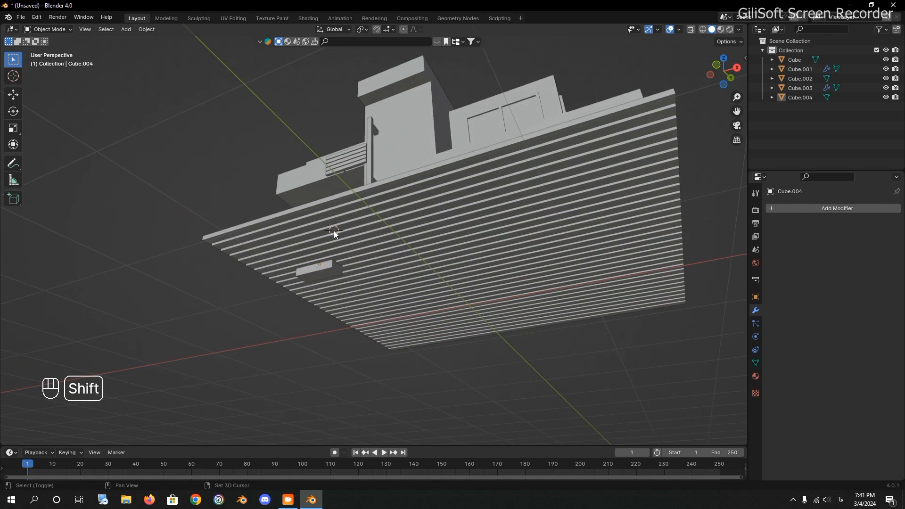
{"action": "key", "text": "shift+a"}
{"action": "left_click", "coordinate": [376, 231]}
{"action": "middle_click_drag", "start_coordinate": [378, 232], "coordinate": [447, 322]}
{"action": "key", "text": "KP_7"}
{"action": "middle_click_drag", "start_coordinate": [482, 273], "coordinate": [460, 378], "text": "ctrl"}
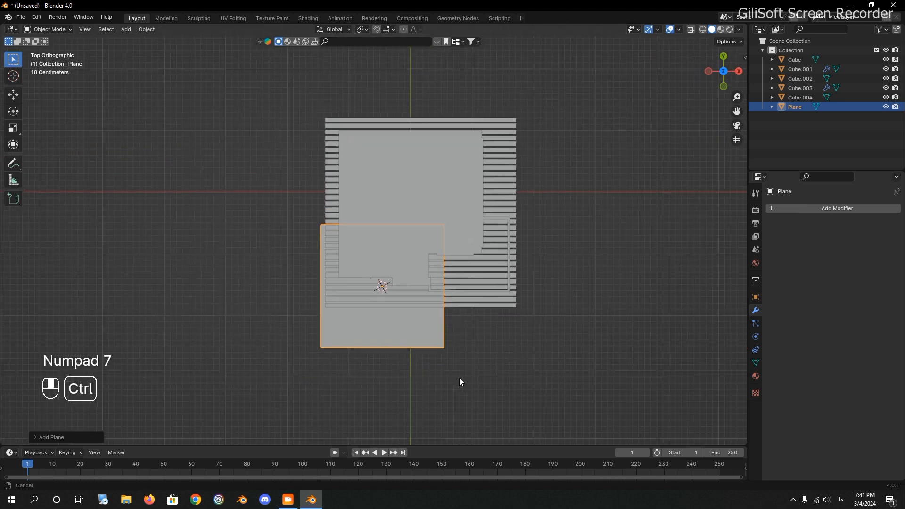
{"action": "key", "text": "g"}
{"action": "left_click", "coordinate": [493, 311]}
Step: Scale the plane up into a large ground surface extending far beyond the deck on all sides
{"action": "key", "text": "s"}
{"action": "left_click", "coordinate": [426, 274]}
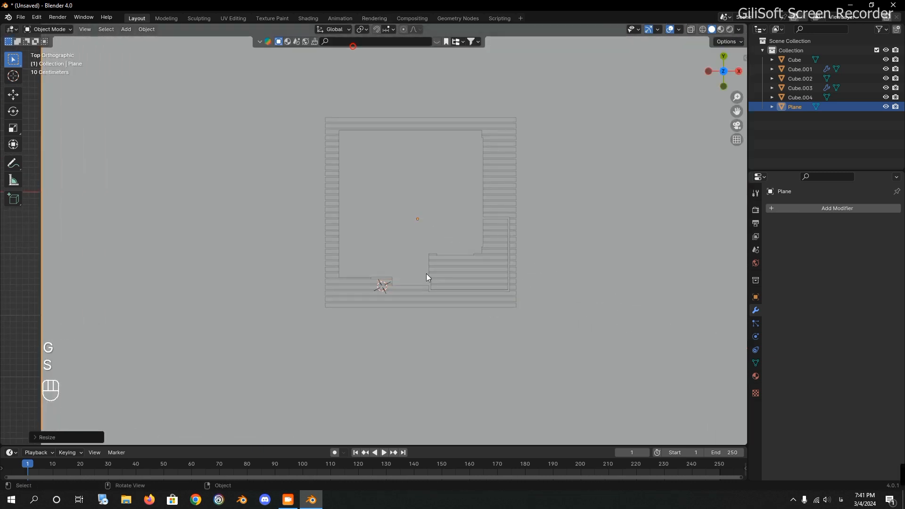
{"action": "key", "text": "s"}
{"action": "left_click", "coordinate": [450, 324]}
{"action": "middle_click_drag", "start_coordinate": [450, 323], "coordinate": [415, 246]}
{"action": "key", "text": "s"}
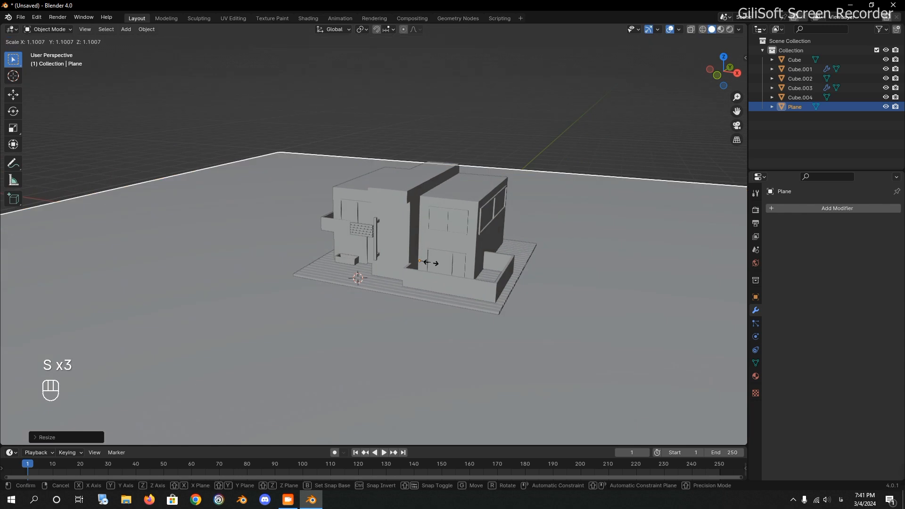
{"action": "left_click", "coordinate": [442, 270]}
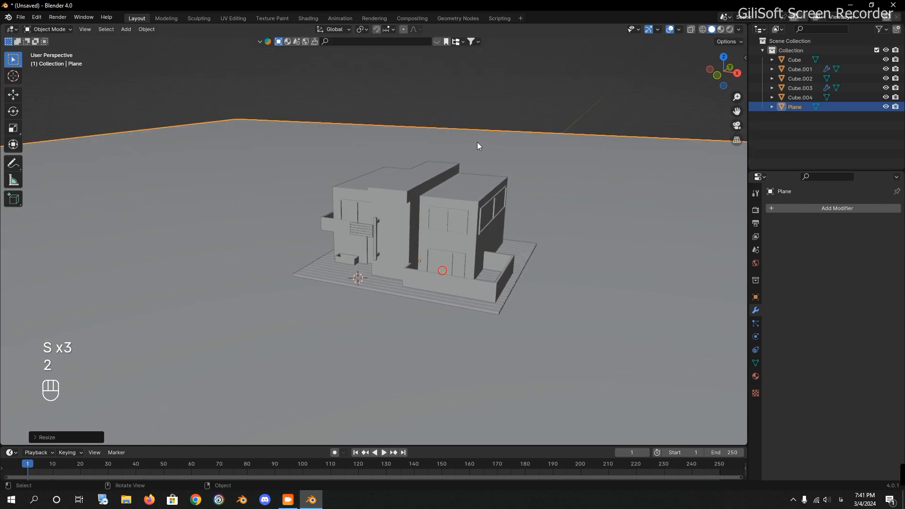
Step: Extrude the ground plane's back edge upward along Z and raise it into a tall backdrop wall
{"action": "key", "text": "Tab"}
{"action": "key", "text": "2"}
{"action": "left_click", "coordinate": [477, 129]}
{"action": "middle_click_drag", "start_coordinate": [558, 154], "coordinate": [564, 194]}
{"action": "key", "text": "e"}
{"action": "key", "text": "z"}
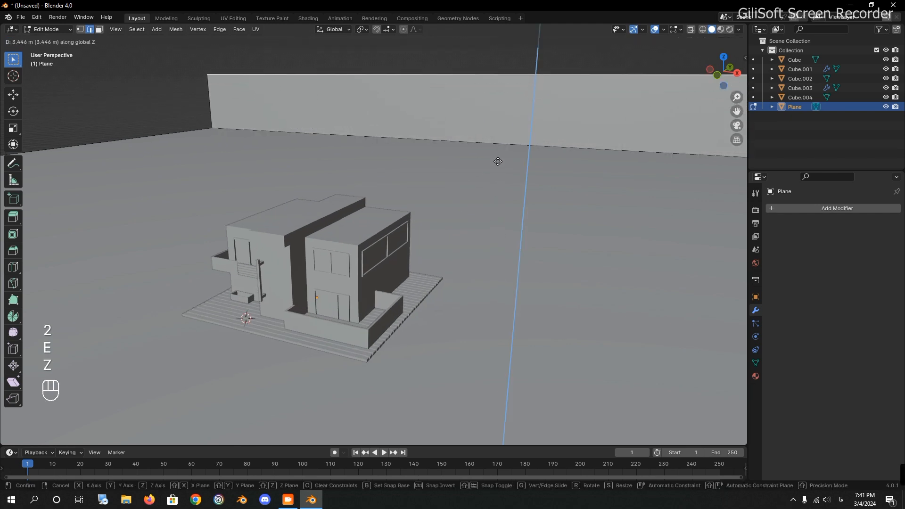
{"action": "left_click", "coordinate": [498, 114]}
{"action": "middle_click_drag", "start_coordinate": [461, 222], "coordinate": [442, 300], "text": "shift"}
{"action": "middle_click_drag", "start_coordinate": [441, 300], "coordinate": [440, 284]}
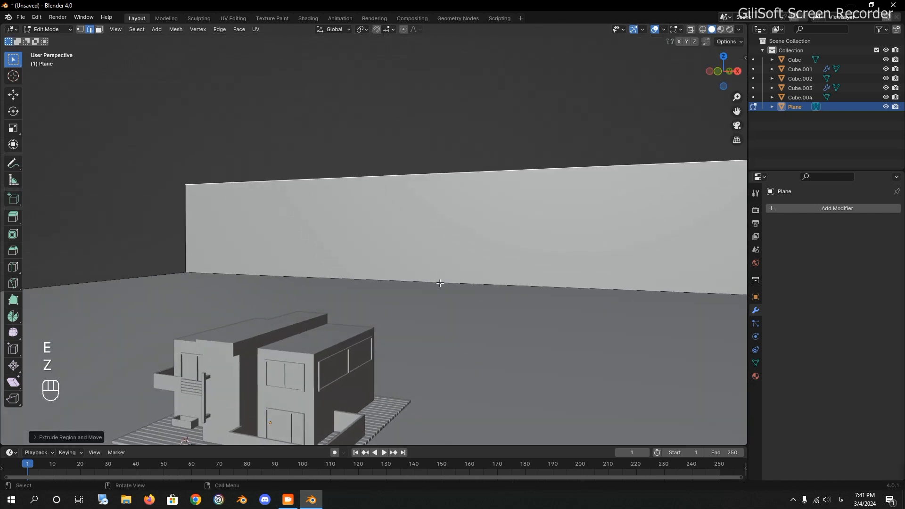
{"action": "key", "text": "g"}
{"action": "key", "text": "z"}
{"action": "left_click", "coordinate": [438, 236]}
Step: Bevel the edge between the ground and the backdrop wall with multiple segments to form a wide curved transition
{"action": "key", "text": "2"}
{"action": "left_click", "coordinate": [408, 283]}
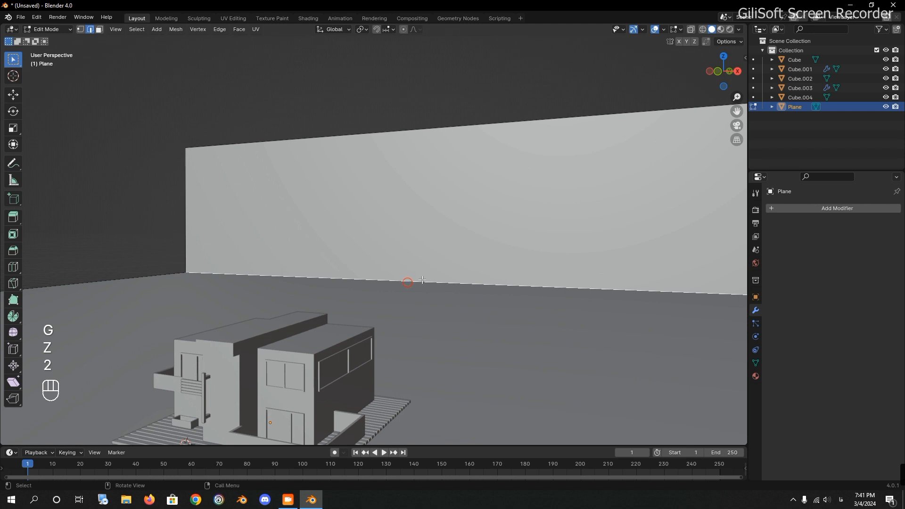
{"action": "key", "text": "ctrl+b"}
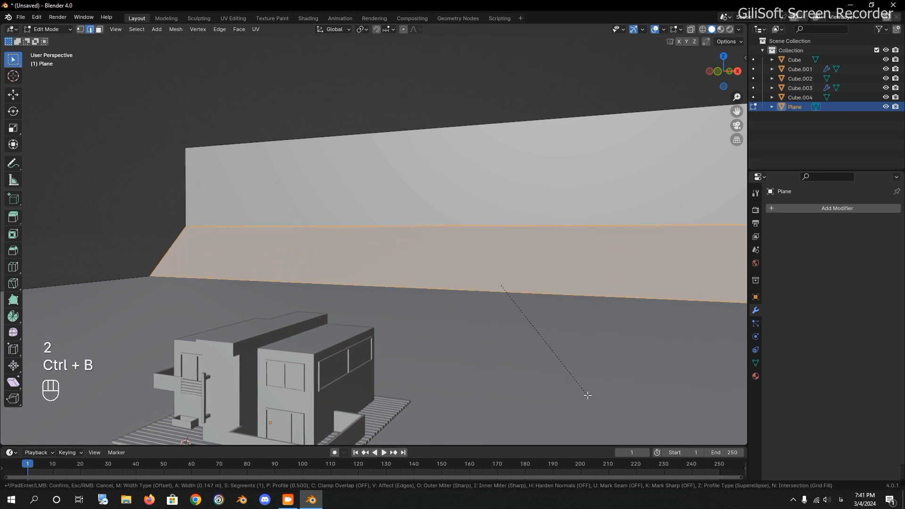
{"action": "scroll", "coordinate": [588, 395], "scroll_direction": "up", "scroll_amount": 7}
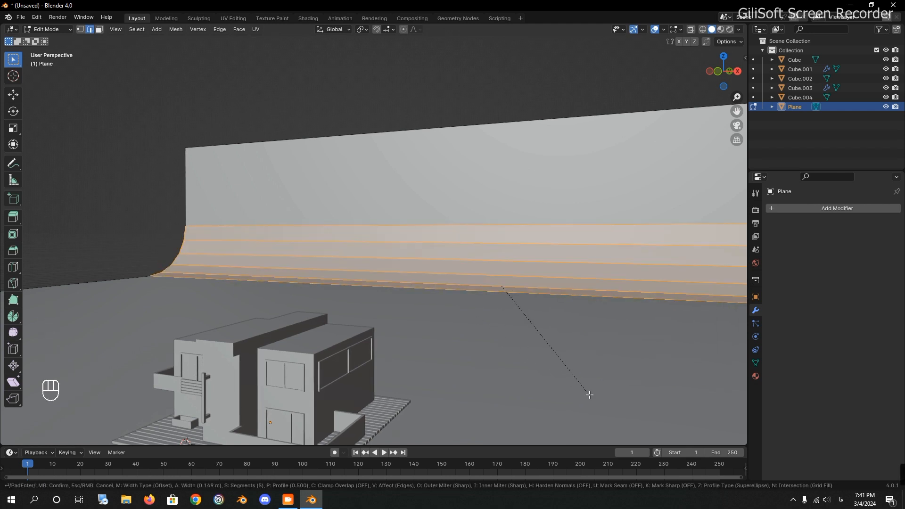
{"action": "left_click", "coordinate": [595, 397]}
{"action": "key", "text": "Tab"}
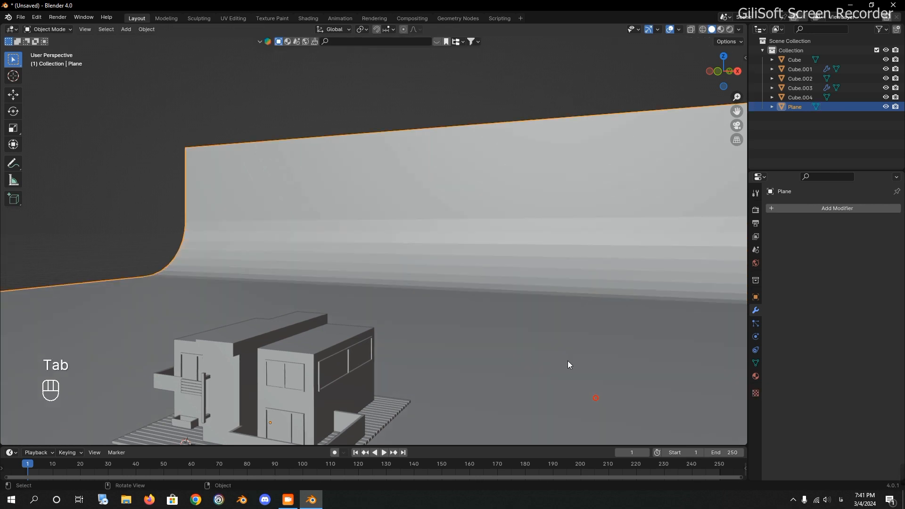
Step: Apply smooth shading to the curved backdrop and deselect it
{"action": "right_click", "coordinate": [526, 306]}
{"action": "left_click", "coordinate": [525, 313]}
{"action": "middle_click_drag", "start_coordinate": [409, 360], "coordinate": [495, 245], "text": "shift"}
{"action": "left_click", "coordinate": [178, 181]}
Step: Add a cylinder on the ground in front of the deck's front corner and scale it down
{"action": "middle_click_drag", "start_coordinate": [325, 318], "coordinate": [359, 279], "text": "shift"}
{"action": "middle_click_drag", "start_coordinate": [359, 278], "coordinate": [395, 297]}
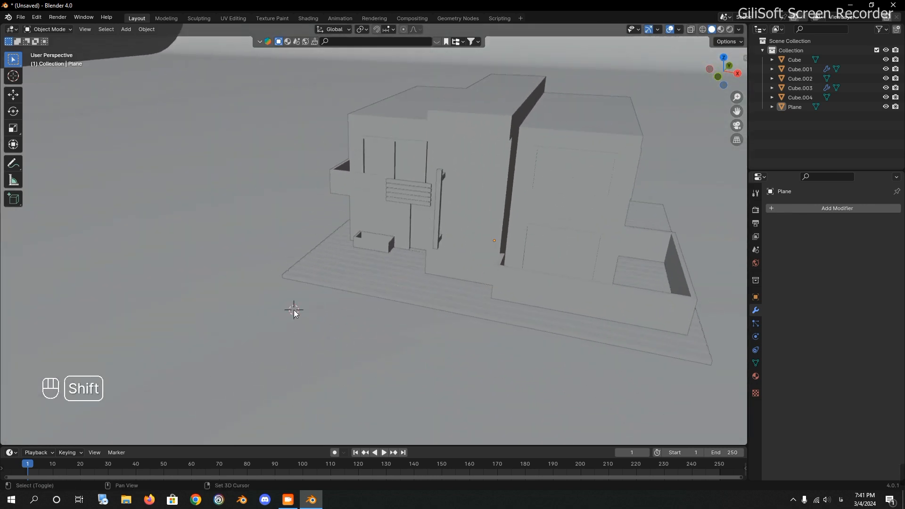
{"action": "key", "text": "shift+a"}
{"action": "mouse_move", "coordinate": [279, 308]}
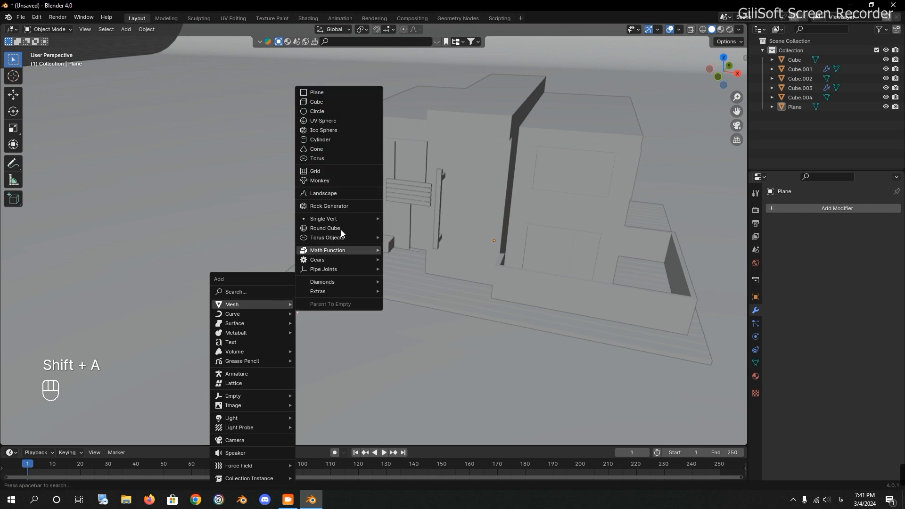
{"action": "left_click", "coordinate": [329, 139]}
{"action": "key", "text": "s"}
{"action": "left_click", "coordinate": [322, 323]}
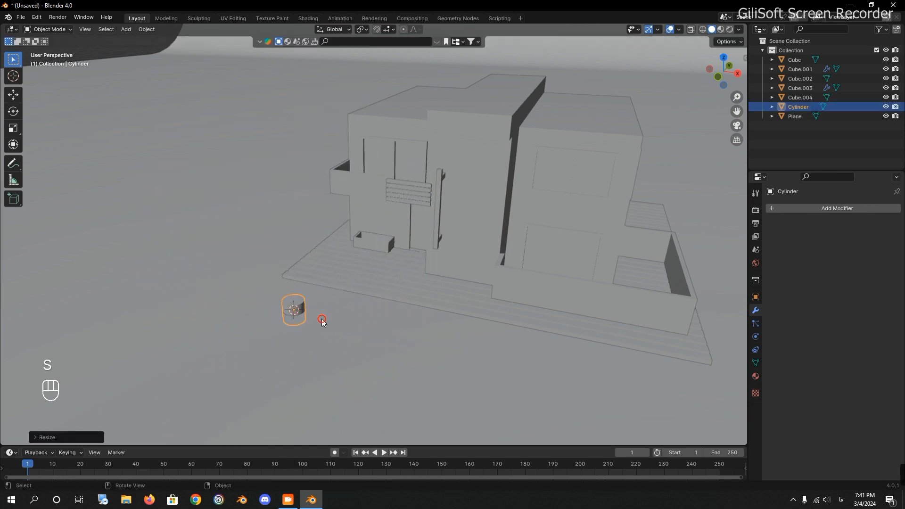
{"action": "key", "text": "KP_Decimal"}
{"action": "middle_click_drag", "start_coordinate": [350, 289], "coordinate": [577, 345], "text": "ctrl"}
Step: Shape the cylinder into a thin trunk stretched along Z and set its base on the ground
{"action": "key", "text": "s"}
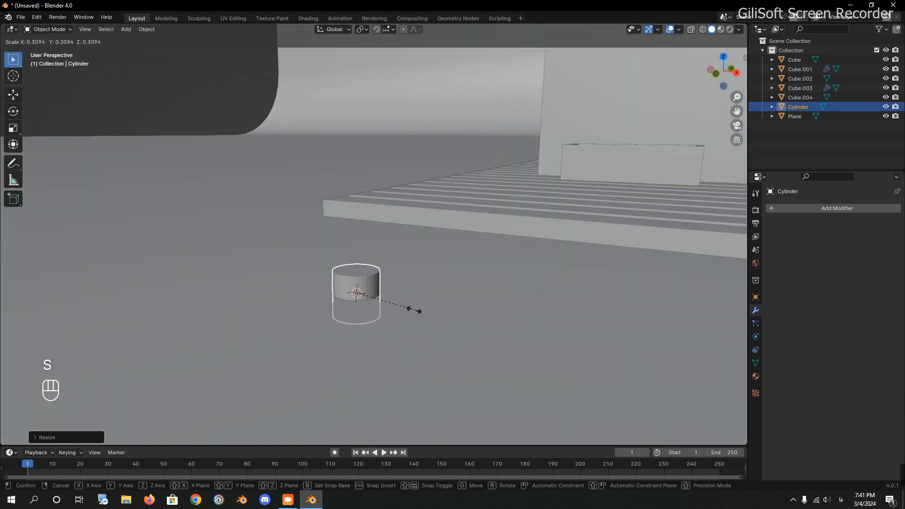
{"action": "key", "text": "g"}
{"action": "key", "text": "z"}
{"action": "key", "text": "s"}
{"action": "key", "text": "z"}
{"action": "left_click", "coordinate": [630, 321]}
{"action": "middle_click_drag", "start_coordinate": [587, 236], "coordinate": [542, 279], "text": "ctrl"}
{"action": "key", "text": "g"}
{"action": "key", "text": "z"}
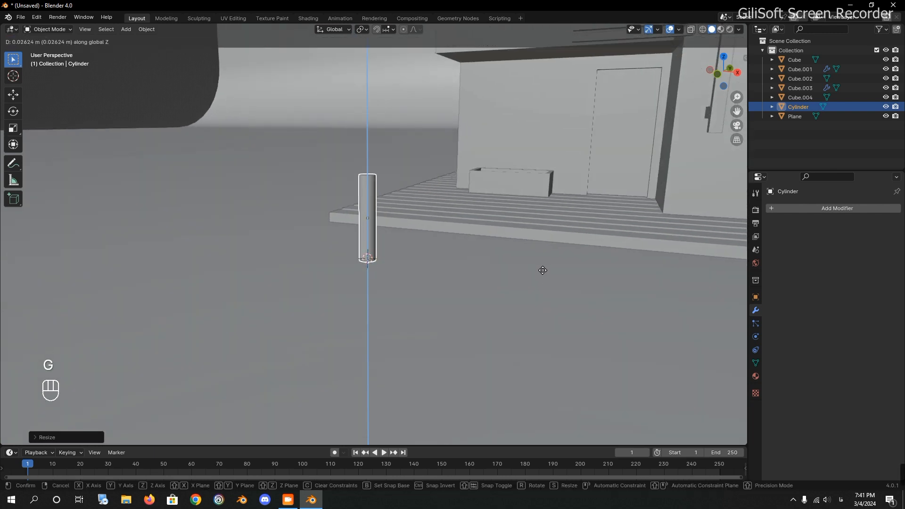
{"action": "left_click", "coordinate": [541, 277]}
Step: Add a cube over the trunk, scale it down and raise it along Z onto the trunk's top
{"action": "middle_click_drag", "start_coordinate": [511, 236], "coordinate": [360, 233], "text": "shift"}
{"action": "key", "text": "shift+a"}
{"action": "mouse_move", "coordinate": [366, 234]}
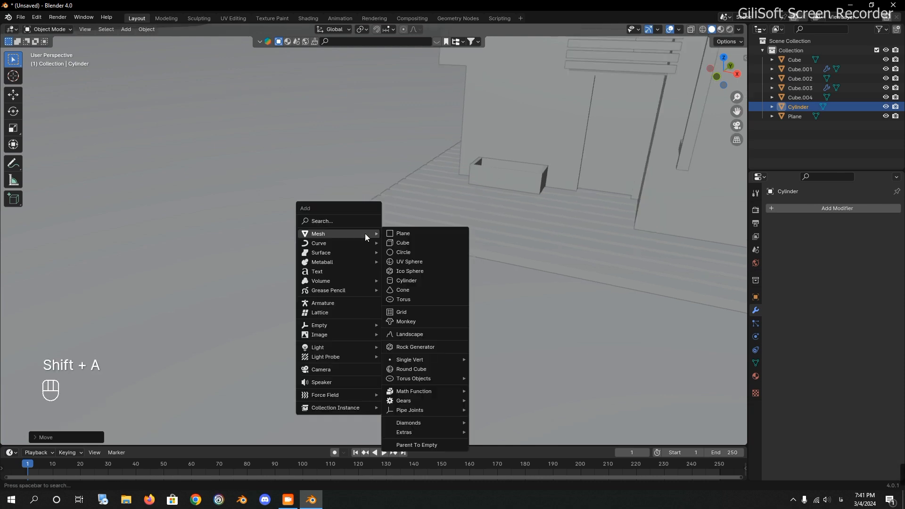
{"action": "left_click", "coordinate": [403, 243]}
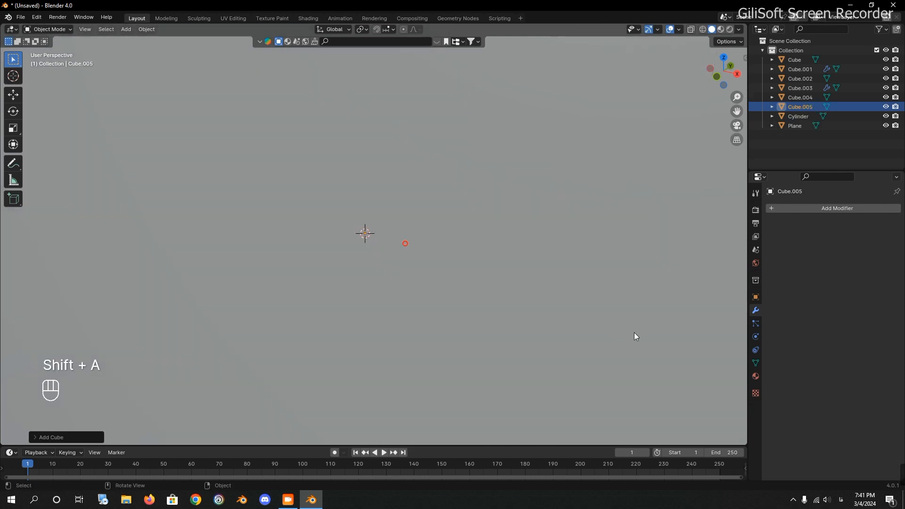
{"action": "key", "text": "s"}
{"action": "left_click", "coordinate": [417, 286]}
{"action": "middle_click_drag", "start_coordinate": [416, 282], "coordinate": [420, 268]}
{"action": "key", "text": "g"}
{"action": "key", "text": "z"}
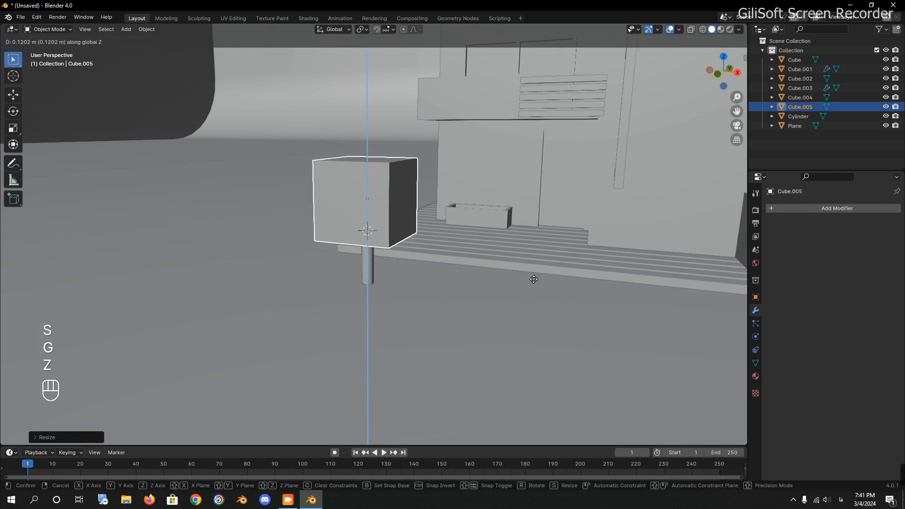
{"action": "left_click", "coordinate": [539, 288]}
Step: Shrink the cube slightly and adjust its height along Z so it sits on top of the trunk
{"action": "middle_click_drag", "start_coordinate": [539, 287], "coordinate": [512, 294]}
{"action": "key", "text": "s"}
{"action": "left_click", "coordinate": [541, 263]}
{"action": "key", "text": "g"}
{"action": "key", "text": "z"}
{"action": "left_click", "coordinate": [531, 243]}
Step: Extrude the cube's top face upward, raise it along Z and scale it in to taper the tree crown
{"action": "key", "text": "Tab"}
{"action": "key", "text": "3"}
{"action": "left_click", "coordinate": [344, 230]}
{"action": "key", "text": "e"}
{"action": "left_click", "coordinate": [500, 286]}
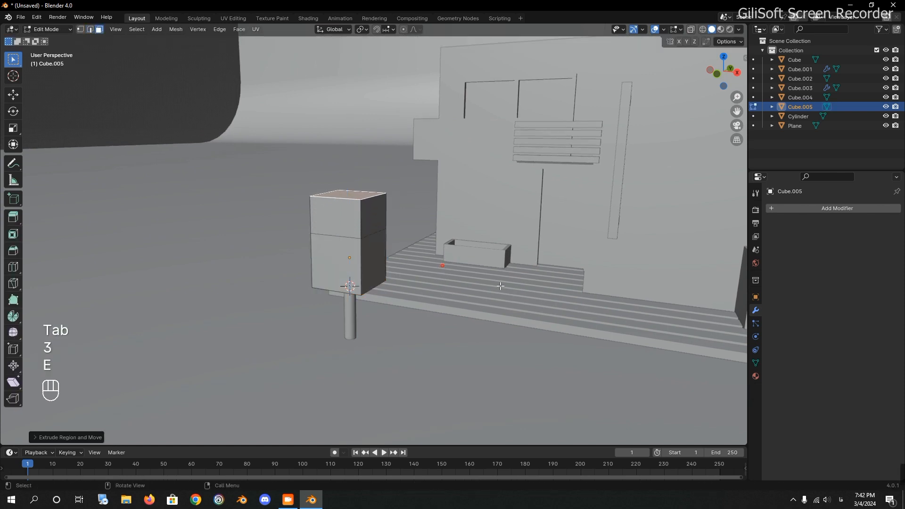
{"action": "key", "text": "g"}
{"action": "key", "text": "z"}
{"action": "left_click", "coordinate": [558, 286]}
{"action": "key", "text": "s"}
{"action": "left_click", "coordinate": [496, 267]}
Step: Extrude the crown's top face again, scale it to a narrow tip and add a level 3 Subdivision modifier
{"action": "middle_click_drag", "start_coordinate": [496, 267], "coordinate": [491, 358], "text": "shift"}
{"action": "key", "text": "e"}
{"action": "left_click", "coordinate": [478, 266]}
{"action": "key", "text": "s"}
{"action": "left_click", "coordinate": [437, 263]}
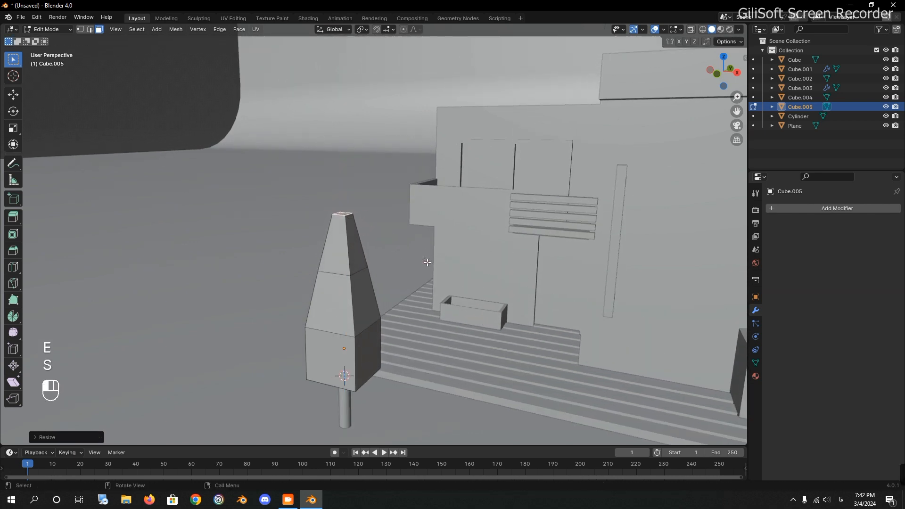
{"action": "key", "text": "Tab"}
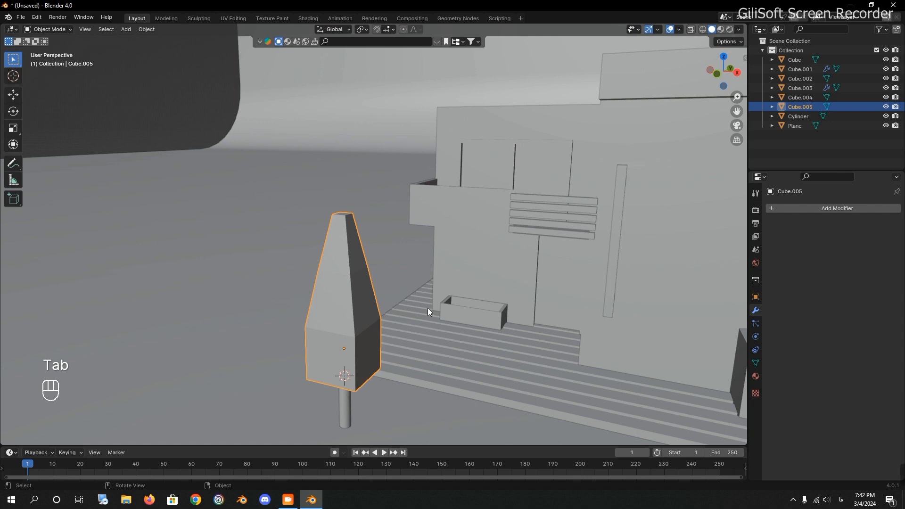
{"action": "key", "text": "ctrl+3"}
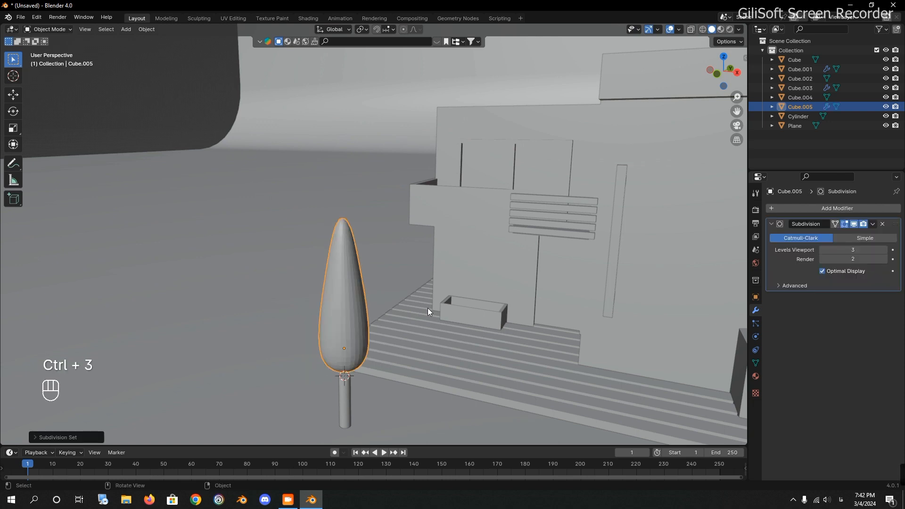
Step: Shade the tree crown smooth, scale it up and adjust its height along Z above the trunk
{"action": "right_click", "coordinate": [474, 324]}
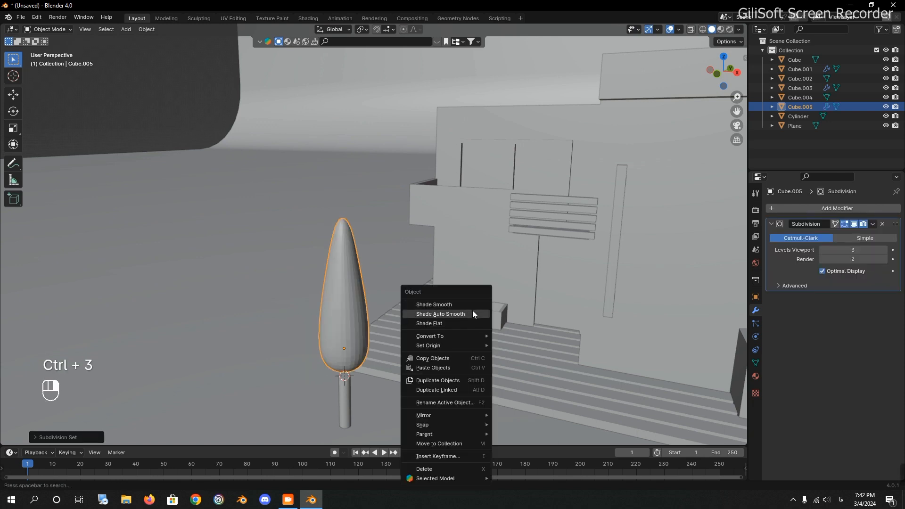
{"action": "left_click", "coordinate": [472, 303]}
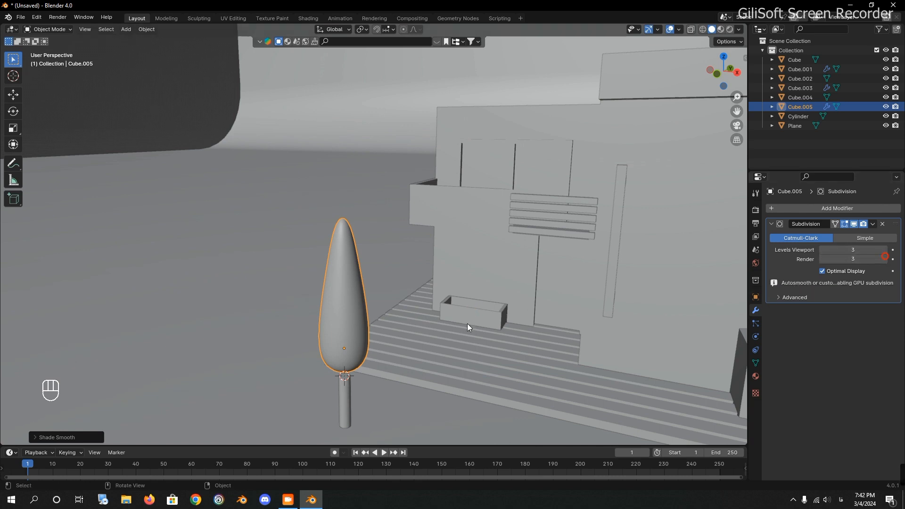
{"action": "key", "text": "s"}
{"action": "key", "text": "g"}
{"action": "key", "text": "z"}
{"action": "left_click", "coordinate": [497, 385]}
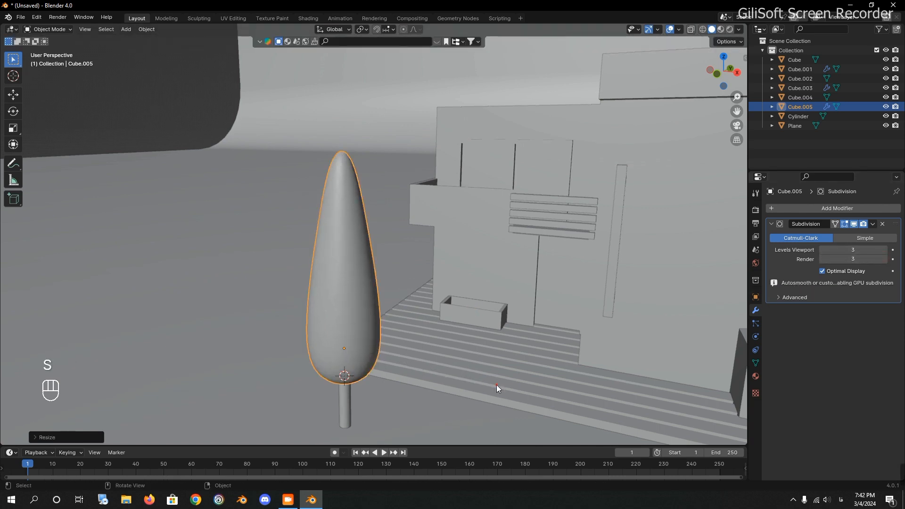
Step: Move the tree trunk along Z so it meets the underside of the enlarged crown
{"action": "left_click", "coordinate": [351, 404]}
{"action": "key", "text": "g"}
{"action": "key", "text": "z"}
{"action": "left_click", "coordinate": [460, 412]}
{"action": "left_click", "coordinate": [203, 128]}
{"action": "middle_click_drag", "start_coordinate": [530, 271], "coordinate": [420, 283], "text": "ctrl"}
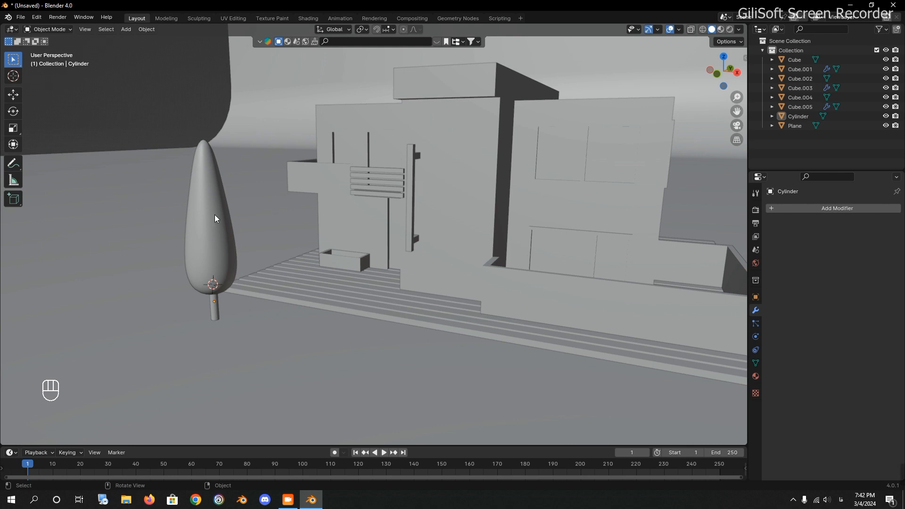
Step: Select the house and switch the viewport to rendered shading in Object Mode
{"action": "left_click", "coordinate": [465, 182]}
{"action": "middle_click_drag", "start_coordinate": [464, 182], "coordinate": [392, 303], "text": "shift"}
{"action": "key", "text": "Tab"}
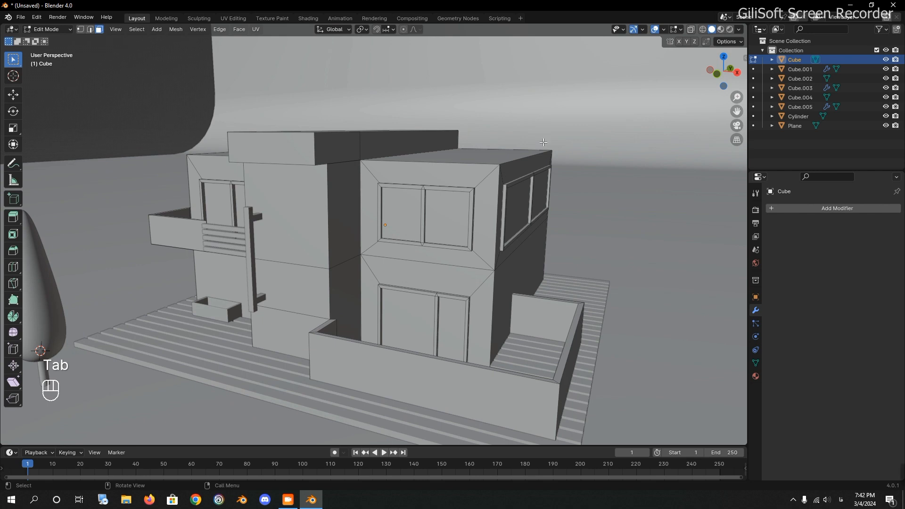
{"action": "left_click", "coordinate": [730, 29]}
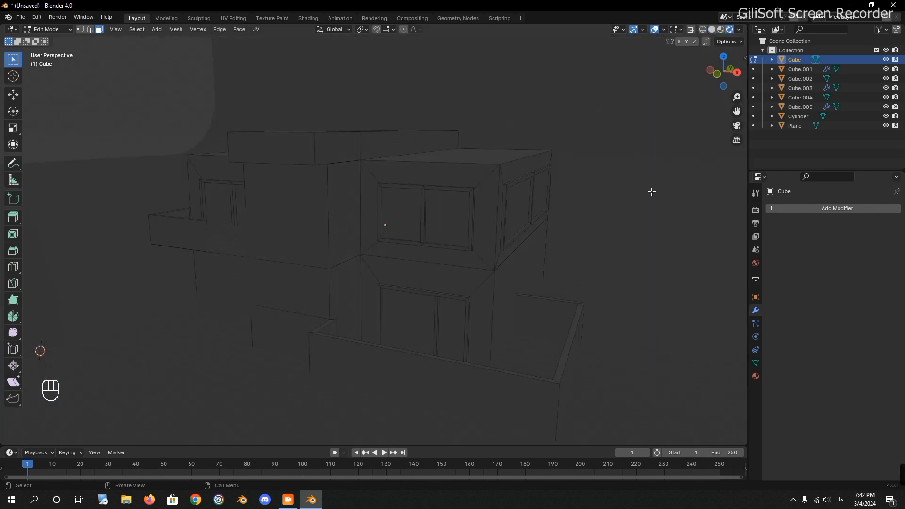
{"action": "key", "text": "Tab"}
{"action": "key", "text": "Tab"}
{"action": "key", "text": "Tab"}
Step: Place the 3D cursor on the deck in front of the house, add an area light there and move it upward
{"action": "right_click", "coordinate": [253, 370], "text": "shift"}
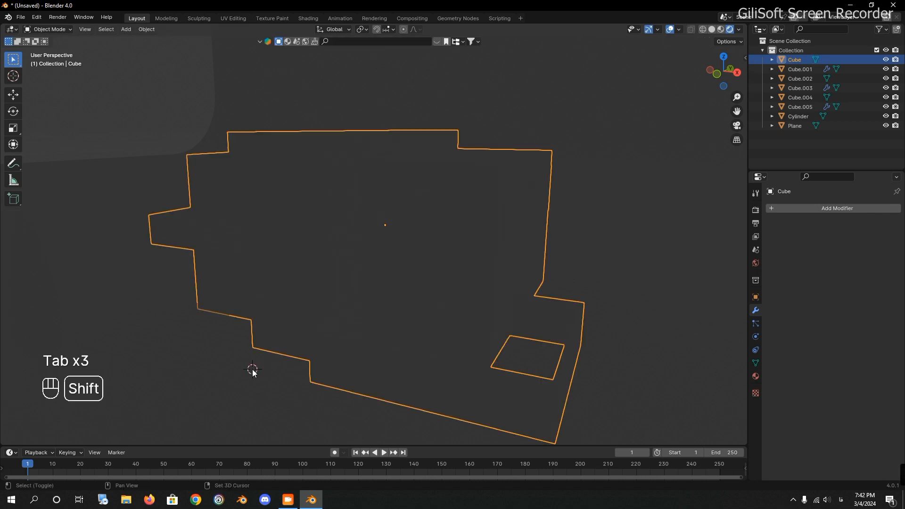
{"action": "key", "text": "shift+a"}
{"action": "mouse_move", "coordinate": [231, 418]}
{"action": "left_click", "coordinate": [283, 446]}
{"action": "key", "text": "g"}
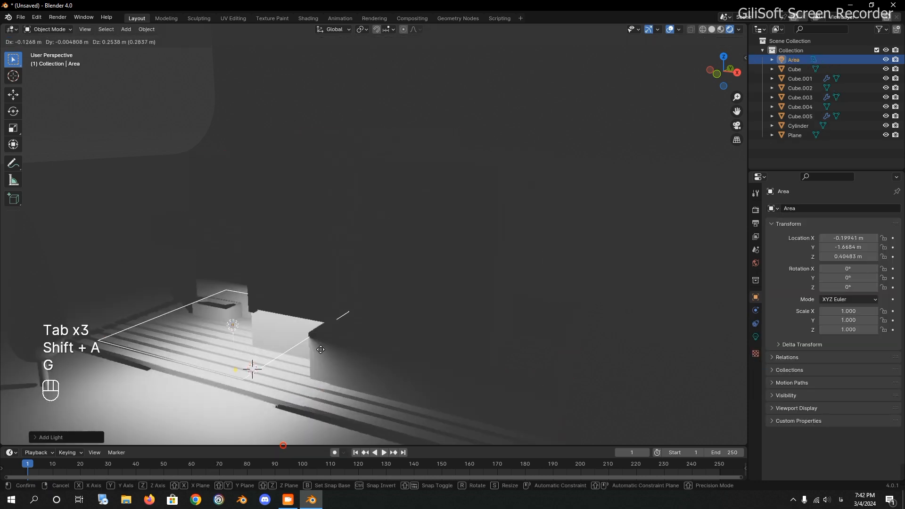
{"action": "left_click", "coordinate": [273, 36]}
Step: Increase the area light's power and reposition the light to illuminate the house front
{"action": "left_click", "coordinate": [757, 338]}
{"action": "left_click", "coordinate": [857, 271]}
{"action": "left_click_drag", "start_coordinate": [858, 272], "coordinate": [878, 272]}
{"action": "mouse_move", "coordinate": [594, 259]}
{"action": "middle_mouse_down"}
{"action": "mouse_move", "coordinate": [457, 250]}
{"action": "mouse_move", "coordinate": [589, 243]}
{"action": "middle_mouse_up"}
{"action": "key", "text": "g"}
{"action": "left_click", "coordinate": [425, 247]}
Step: Set the render engine to Cycles with GPU Compute as the device
{"action": "left_click", "coordinate": [756, 210]}
{"action": "left_click", "coordinate": [831, 209]}
{"action": "left_click", "coordinate": [840, 239]}
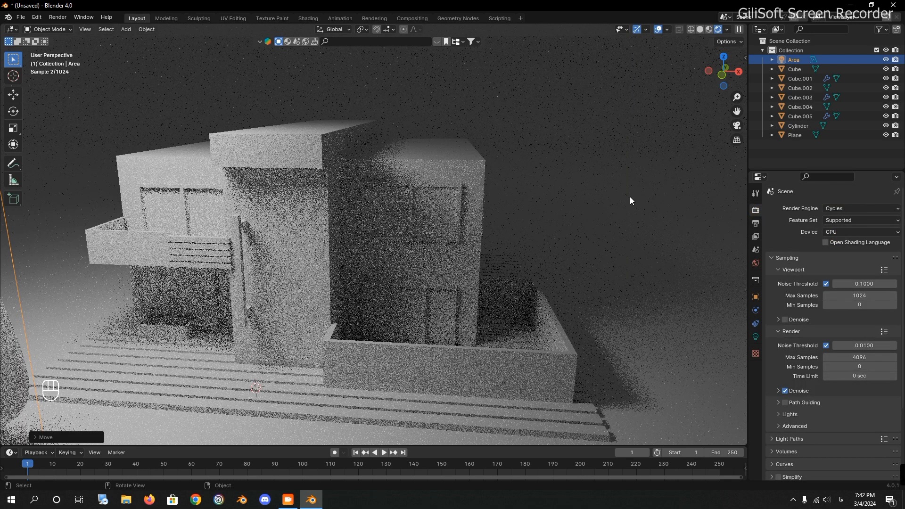
{"action": "left_click", "coordinate": [854, 232]}
{"action": "left_click", "coordinate": [852, 252]}
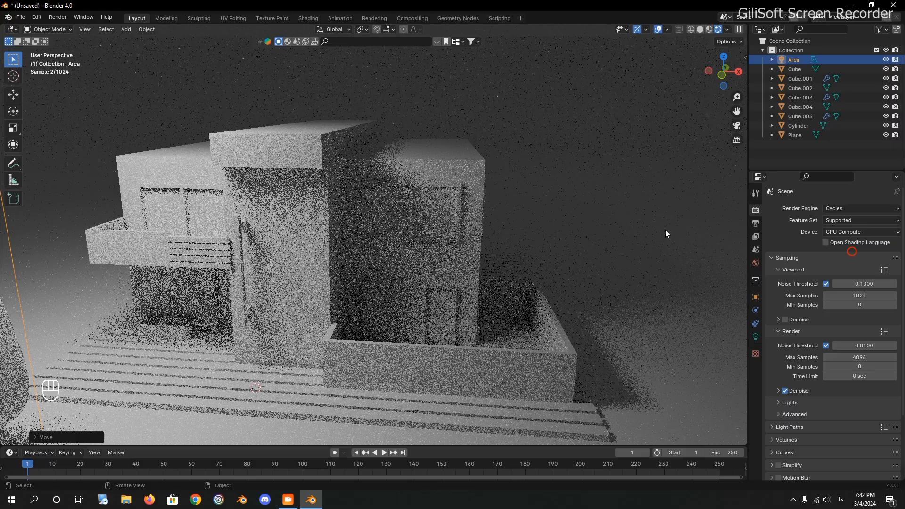
Step: Move the area light farther out to the tree's side of the house
{"action": "middle_click_drag", "start_coordinate": [596, 209], "coordinate": [572, 180]}
{"action": "key", "text": "g"}
{"action": "middle_click_drag", "start_coordinate": [438, 230], "coordinate": [455, 184]}
{"action": "left_click", "coordinate": [46, 322]}
Step: Select all faces of the upper front window's frame on the house, including its centre mullion
{"action": "left_click", "coordinate": [543, 217]}
{"action": "key", "text": "Tab"}
{"action": "key", "text": "3"}
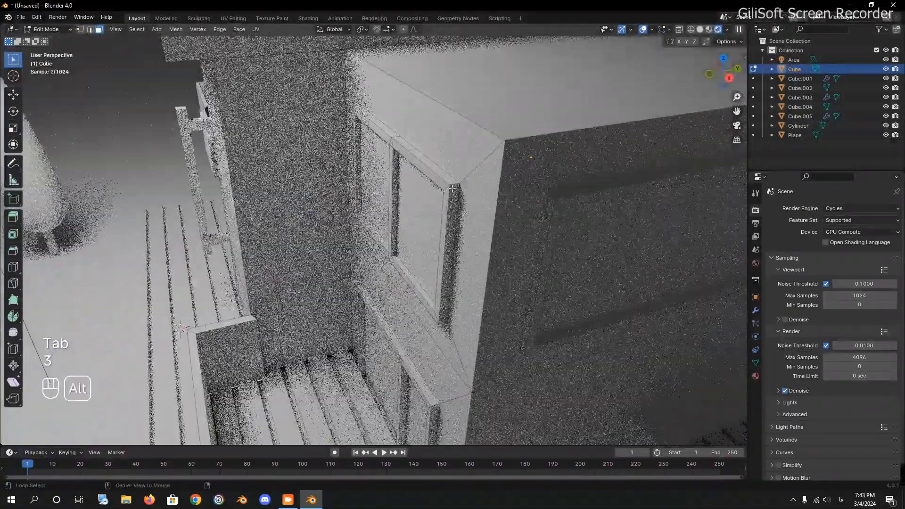
{"action": "left_click", "coordinate": [450, 192], "text": "alt+shift"}
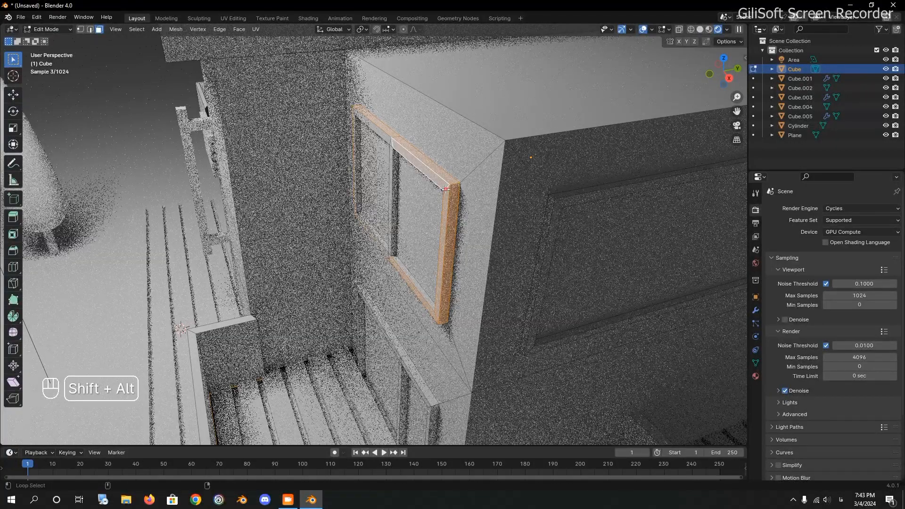
{"action": "middle_click_drag", "start_coordinate": [445, 191], "coordinate": [460, 191]}
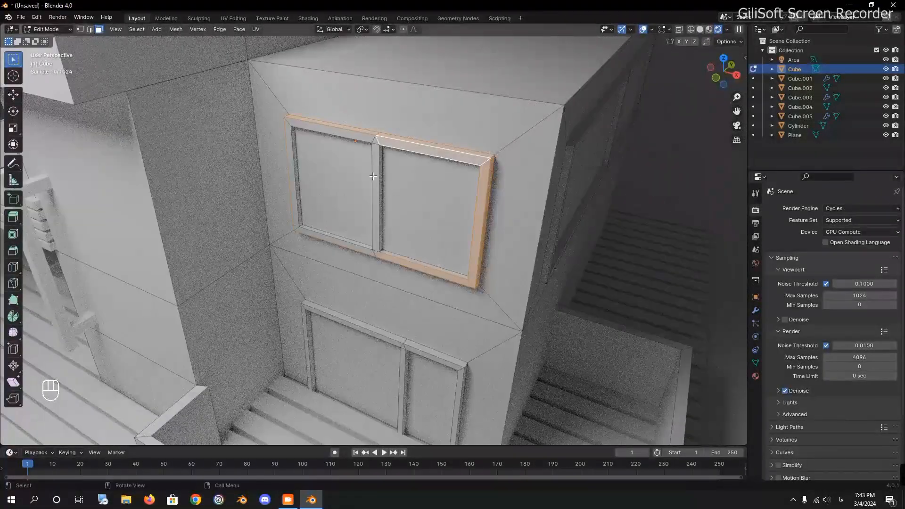
{"action": "left_click", "coordinate": [375, 142], "text": "alt+shift"}
{"action": "left_click", "coordinate": [375, 153], "text": "shift"}
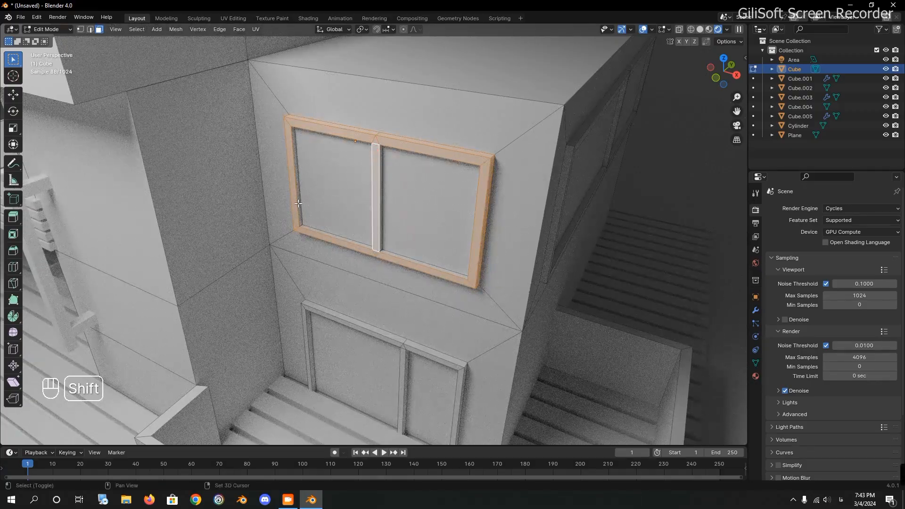
{"action": "middle_click_drag", "start_coordinate": [310, 209], "coordinate": [264, 196]}
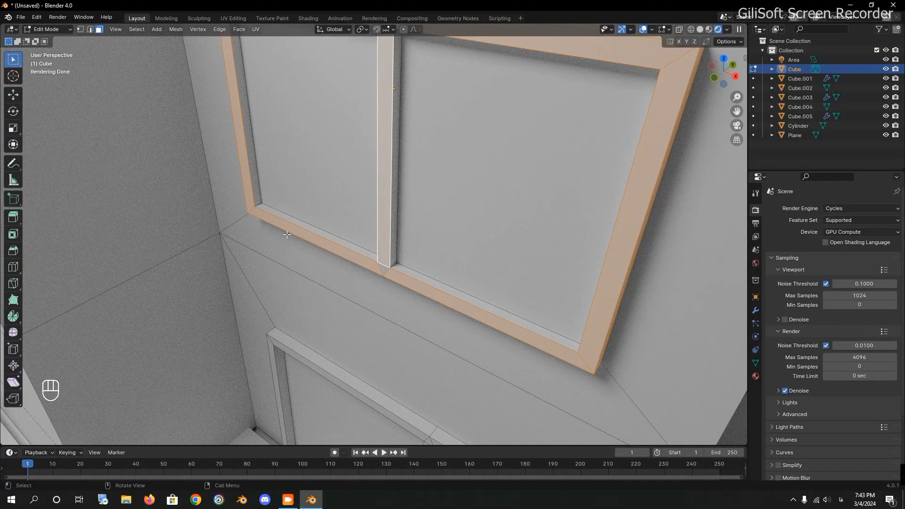
{"action": "left_click", "coordinate": [259, 203], "text": "alt+shift"}
{"action": "middle_click_drag", "start_coordinate": [260, 203], "coordinate": [440, 203]}
{"action": "left_click", "coordinate": [449, 187], "text": "alt+shift"}
{"action": "middle_click_drag", "start_coordinate": [333, 277], "coordinate": [418, 281]}
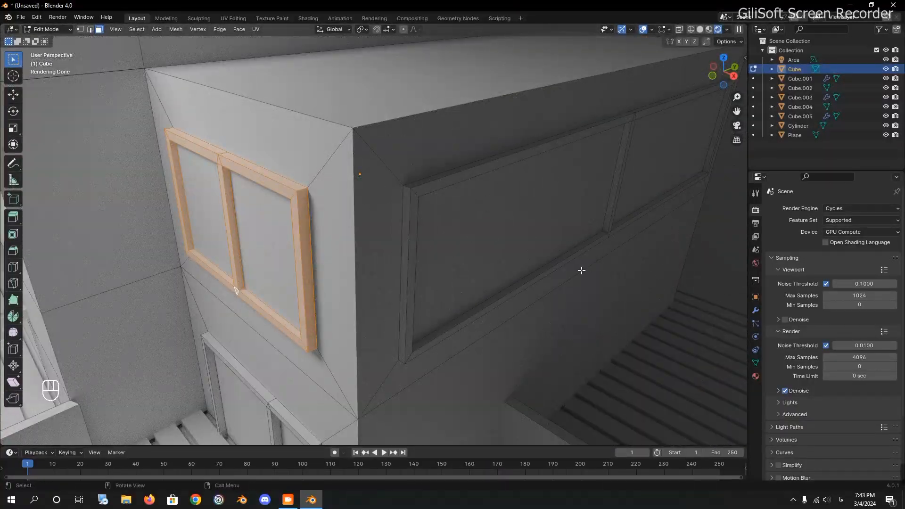
Step: Create a base material for the house and assign a second, orange material to the selected window frame
{"action": "left_click", "coordinate": [756, 376]}
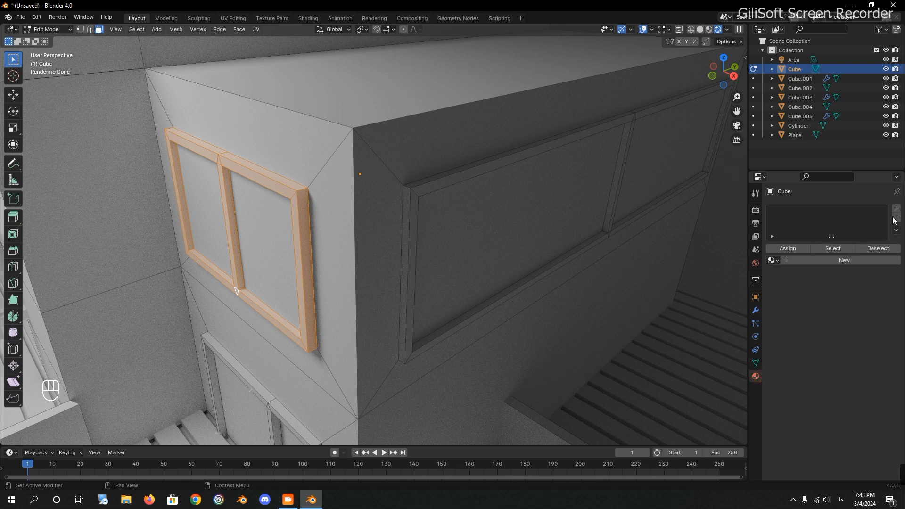
{"action": "left_click", "coordinate": [844, 260]}
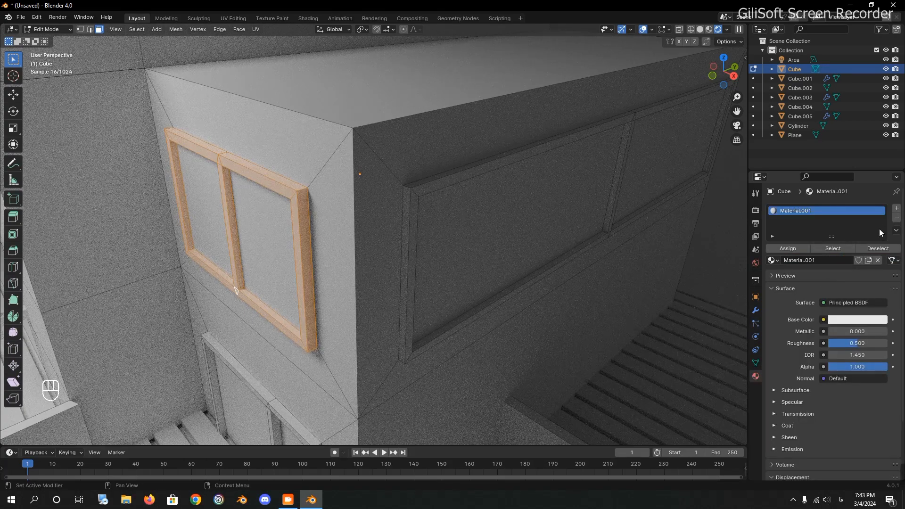
{"action": "left_click", "coordinate": [897, 209]}
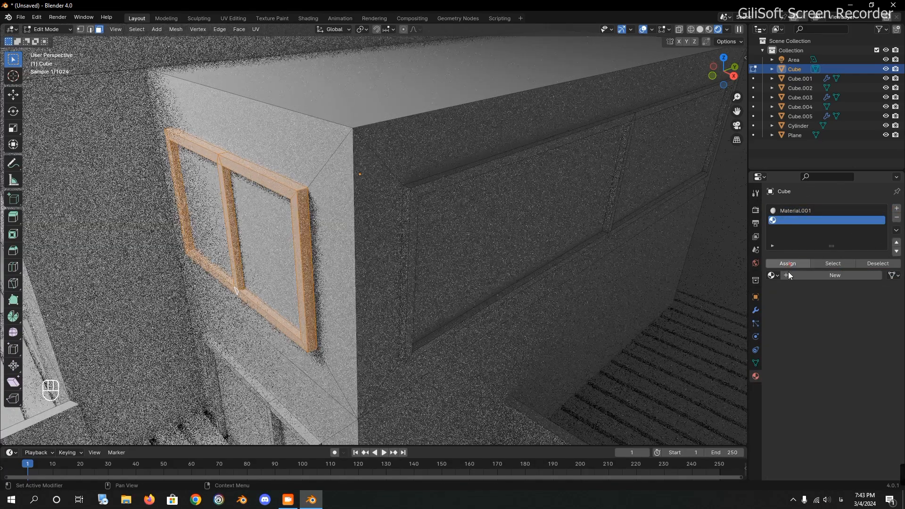
{"action": "left_click", "coordinate": [810, 276]}
{"action": "left_click", "coordinate": [839, 336]}
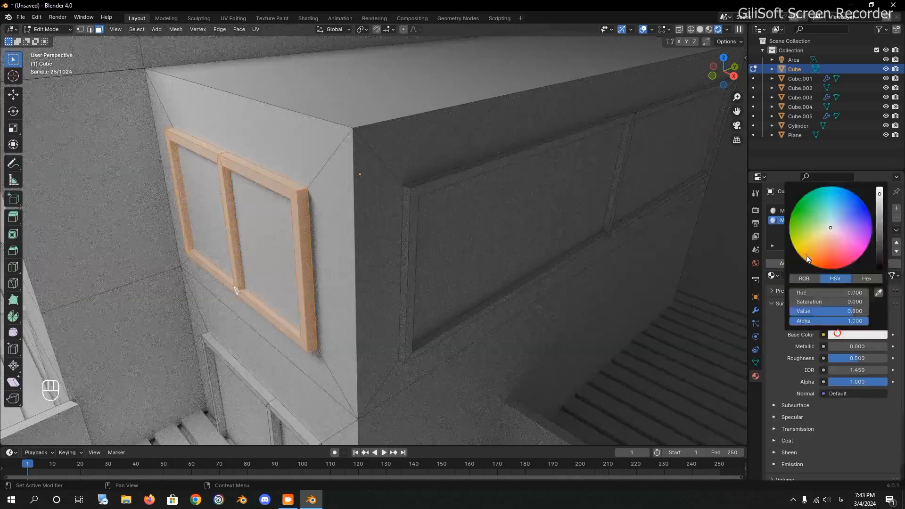
{"action": "left_click", "coordinate": [809, 253]}
{"action": "middle_click_drag", "start_coordinate": [467, 245], "coordinate": [529, 205]}
{"action": "key", "text": "Tab"}
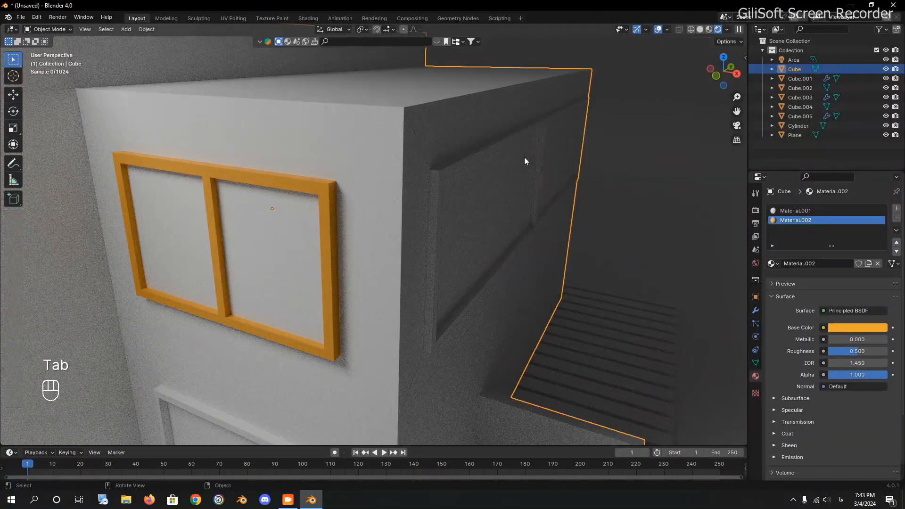
Step: Darken the window frame's base colour to hue 0.058, saturation 0.986 and value 0.438
{"action": "middle_click_drag", "start_coordinate": [323, 219], "coordinate": [453, 208], "text": "shift"}
{"action": "key", "text": "Tab"}
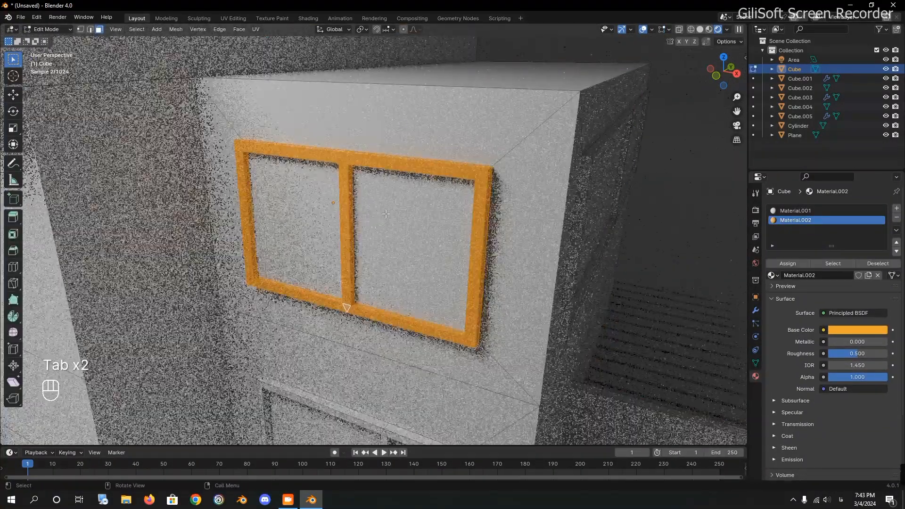
{"action": "left_click", "coordinate": [848, 333]}
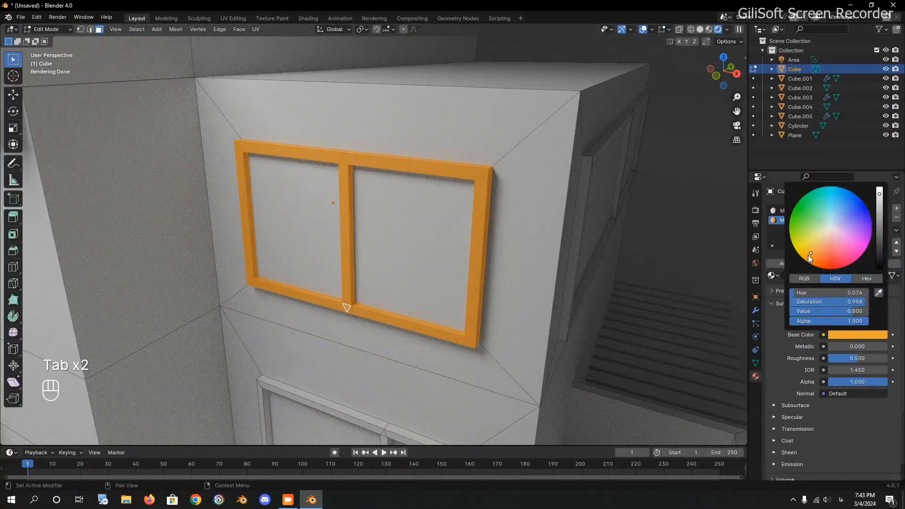
{"action": "left_click_drag", "start_coordinate": [808, 255], "coordinate": [808, 263]}
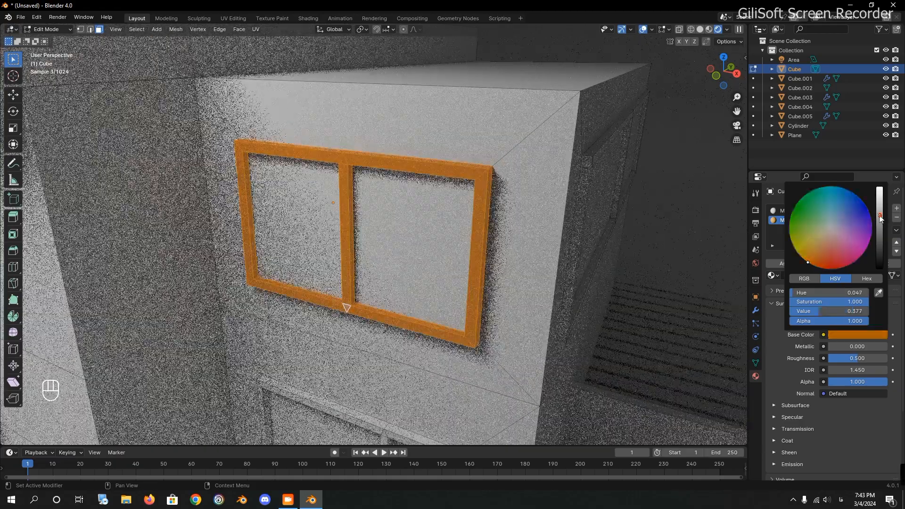
{"action": "key", "text": "Tab"}
{"action": "middle_click_drag", "start_coordinate": [497, 267], "coordinate": [551, 264]}
{"action": "left_click", "coordinate": [837, 325]}
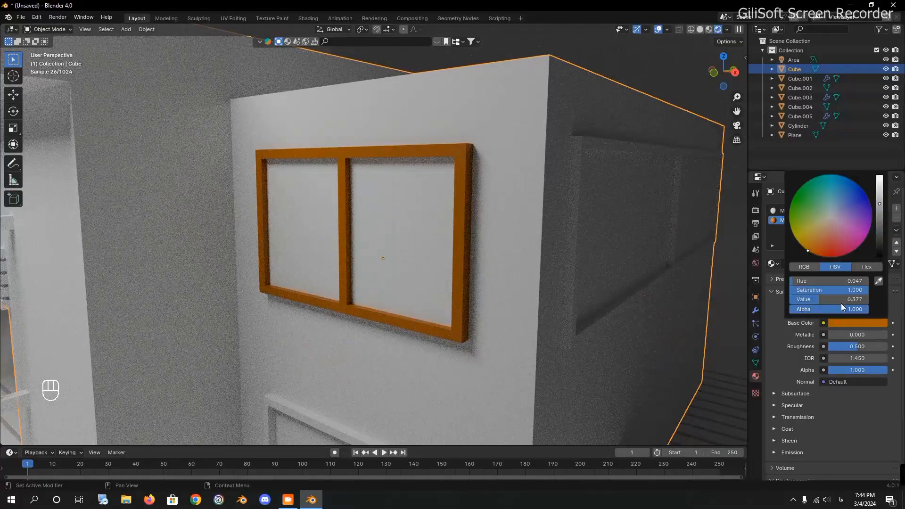
{"action": "left_click_drag", "start_coordinate": [807, 244], "coordinate": [810, 247]}
{"action": "left_click_drag", "start_coordinate": [880, 205], "coordinate": [880, 201]}
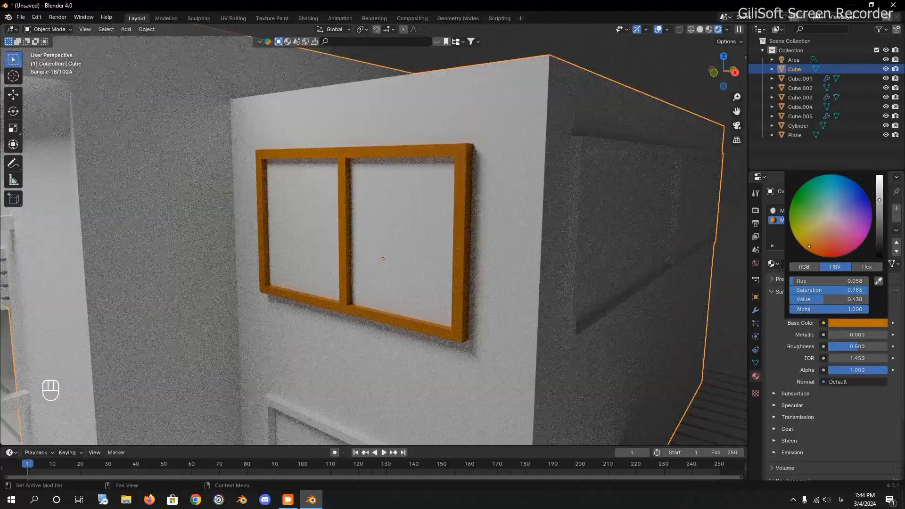
Step: Select the face loops of the side wall's window frame and assign Material.002 to them
{"action": "key", "text": "Tab"}
{"action": "middle_click_drag", "start_coordinate": [616, 217], "coordinate": [458, 234], "text": "shift"}
{"action": "left_click", "coordinate": [454, 232], "text": "alt"}
{"action": "middle_click_drag", "start_coordinate": [602, 273], "coordinate": [405, 222], "text": "shift"}
{"action": "left_click", "coordinate": [491, 277], "text": "alt+shift"}
{"action": "left_click", "coordinate": [277, 313], "text": "alt+shift"}
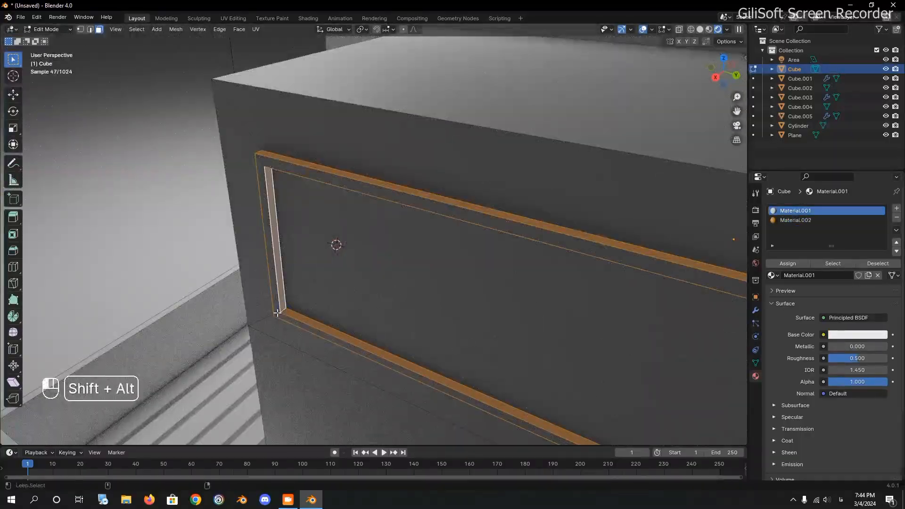
{"action": "middle_click_drag", "start_coordinate": [596, 289], "coordinate": [461, 203], "text": "shift"}
{"action": "left_click", "coordinate": [436, 323], "text": "alt+shift"}
{"action": "middle_click_drag", "start_coordinate": [601, 343], "coordinate": [424, 401], "text": "shift"}
{"action": "left_click", "coordinate": [142, 165], "text": "alt+shift"}
{"action": "middle_click_drag", "start_coordinate": [317, 299], "coordinate": [424, 283]}
{"action": "left_click", "coordinate": [637, 276], "text": "alt+shift"}
{"action": "middle_click_drag", "start_coordinate": [453, 288], "coordinate": [427, 282]}
{"action": "left_click", "coordinate": [797, 221]}
{"action": "left_click", "coordinate": [789, 264]}
{"action": "middle_click_drag", "start_coordinate": [510, 256], "coordinate": [453, 217], "text": "ctrl"}
{"action": "key", "text": "Tab"}
Step: Select the frame faces of the ground-floor front window and assign Material.002 to them
{"action": "key", "text": "Tab"}
{"action": "left_click", "coordinate": [313, 304], "text": "alt+shift"}
{"action": "left_click", "coordinate": [287, 291], "text": "alt+shift"}
{"action": "middle_click_drag", "start_coordinate": [286, 290], "coordinate": [424, 269]}
{"action": "left_click", "coordinate": [796, 220]}
{"action": "left_click", "coordinate": [788, 263]}
{"action": "middle_click_drag", "start_coordinate": [472, 236], "coordinate": [448, 283], "text": "ctrl"}
{"action": "key", "text": "Tab"}
Step: Select the frame faces of the window behind the balcony and assign Material.002 to them
{"action": "key", "text": "Tab"}
{"action": "left_click", "coordinate": [438, 154], "text": "alt+shift"}
{"action": "left_click", "coordinate": [431, 154], "text": "alt+shift"}
{"action": "left_click", "coordinate": [434, 154], "text": "alt+shift"}
{"action": "middle_click_drag", "start_coordinate": [434, 154], "coordinate": [361, 244]}
{"action": "scroll", "coordinate": [424, 179], "scroll_direction": "up", "scroll_amount": 3}
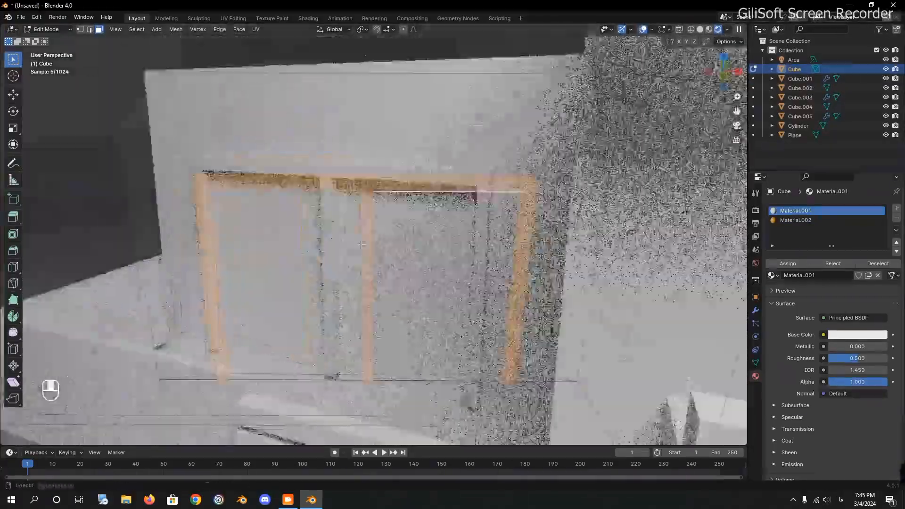
{"action": "left_click", "coordinate": [805, 220]}
{"action": "left_click", "coordinate": [787, 261]}
{"action": "key", "text": "Tab"}
Step: Give the balcony slats a new material with a dark grey base colour of value about 0.09 and roughness 0.232
{"action": "middle_click_drag", "start_coordinate": [573, 250], "coordinate": [543, 296], "text": "ctrl"}
{"action": "middle_click_drag", "start_coordinate": [543, 297], "coordinate": [261, 183]}
{"action": "left_click", "coordinate": [539, 300]}
{"action": "middle_click_drag", "start_coordinate": [540, 300], "coordinate": [387, 256], "text": "shift"}
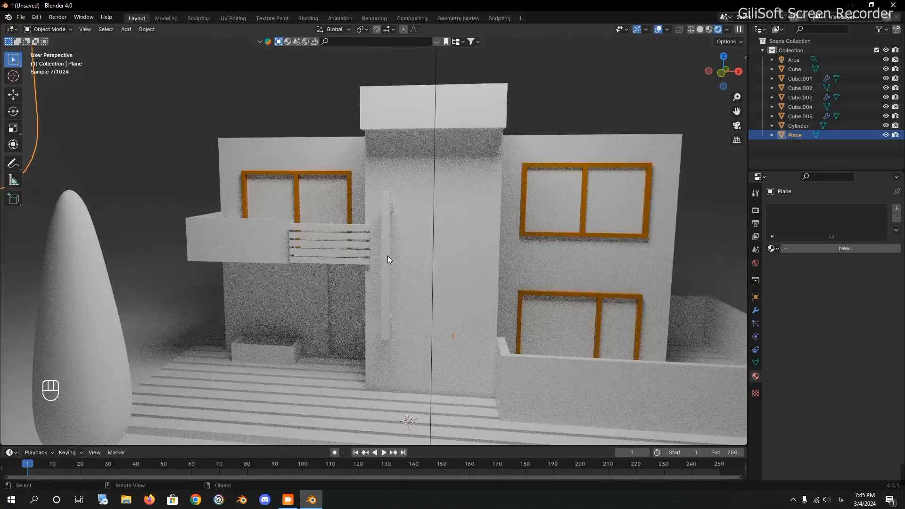
{"action": "left_click", "coordinate": [361, 236]}
{"action": "left_click", "coordinate": [841, 249]}
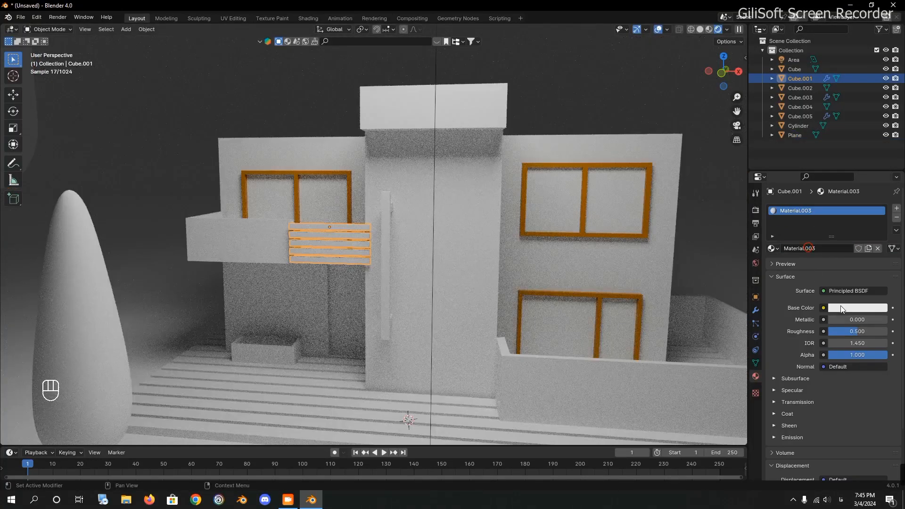
{"action": "left_click", "coordinate": [859, 308]}
{"action": "left_click", "coordinate": [876, 222]}
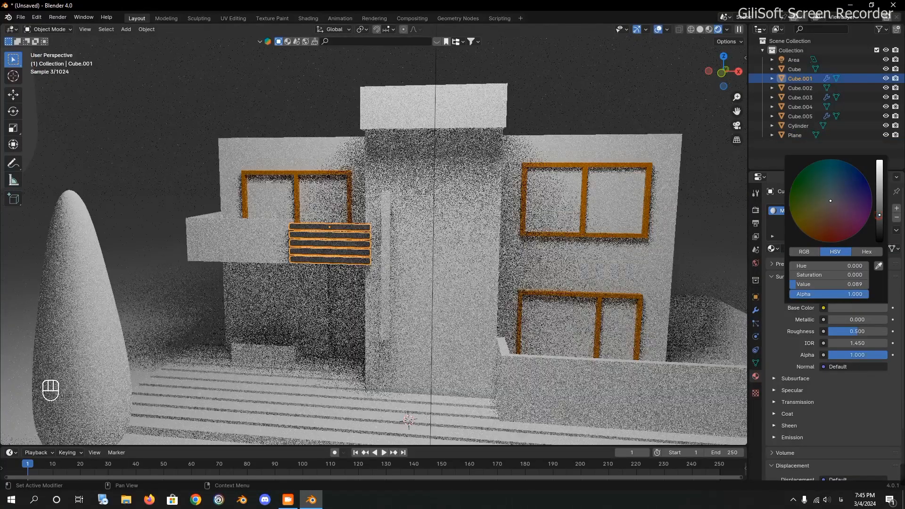
{"action": "left_click_drag", "start_coordinate": [851, 335], "coordinate": [842, 335]}
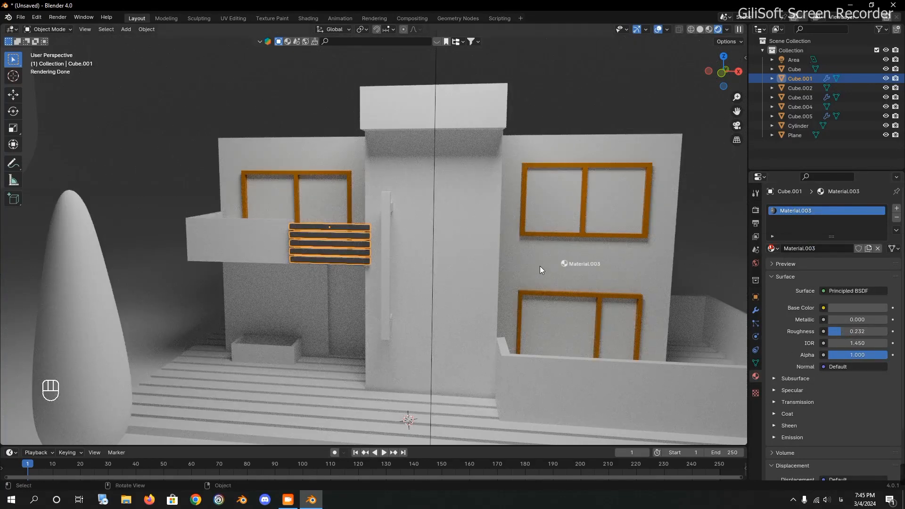
Step: Apply the slats' material to the vertical bar on the front wall and darken its base colour to near black
{"action": "left_click_drag", "start_coordinate": [388, 253], "coordinate": [386, 251]}
{"action": "middle_click_drag", "start_coordinate": [390, 307], "coordinate": [442, 234]}
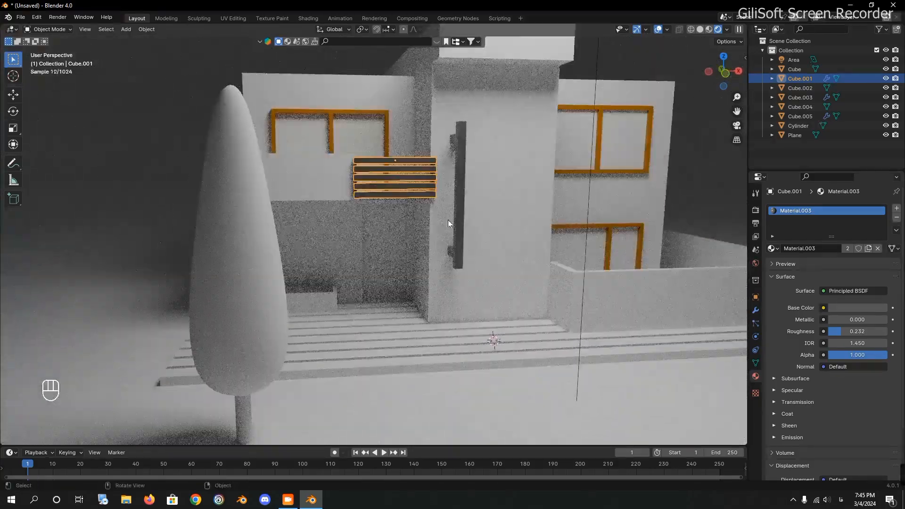
{"action": "left_click", "coordinate": [844, 308]}
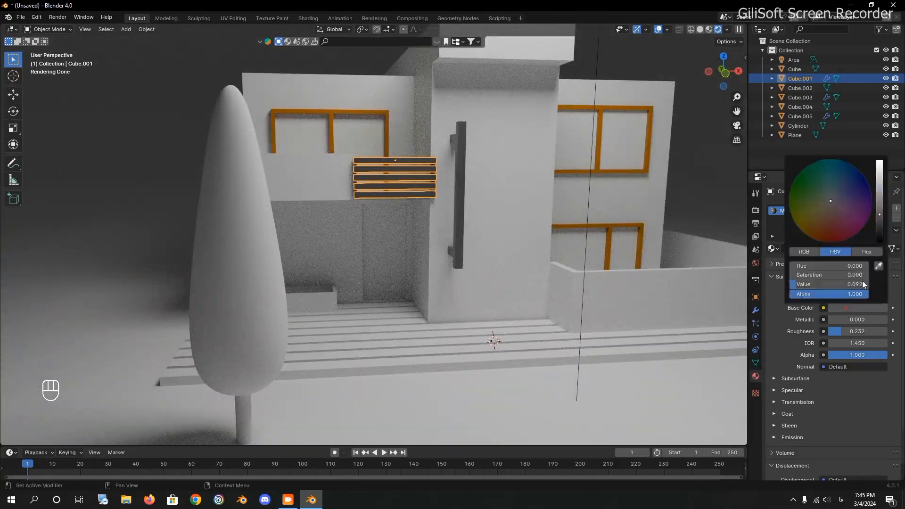
{"action": "left_click", "coordinate": [879, 224]}
{"action": "middle_click_drag", "start_coordinate": [409, 288], "coordinate": [410, 273], "text": "shift"}
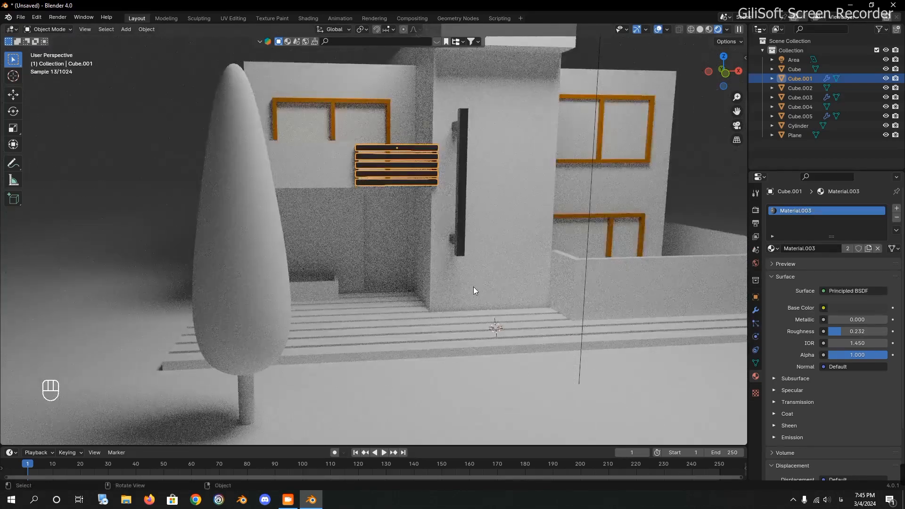
Step: Extrude the frame faces of the door under the balcony outward about 0.04 m and assign Material.002 to them
{"action": "left_click", "coordinate": [394, 234]}
{"action": "key", "text": "Tab"}
{"action": "middle_click_drag", "start_coordinate": [394, 234], "coordinate": [422, 202], "text": "ctrl"}
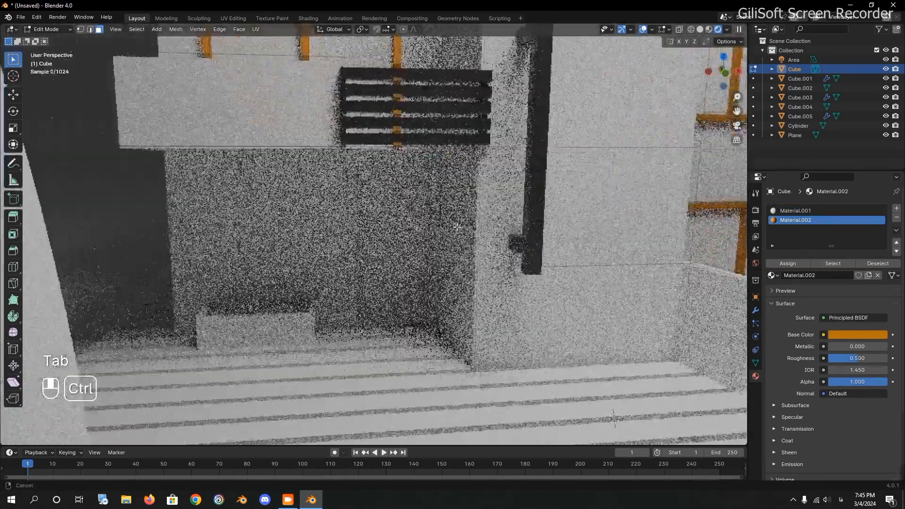
{"action": "key", "text": "3"}
{"action": "left_click", "coordinate": [356, 161], "text": "alt"}
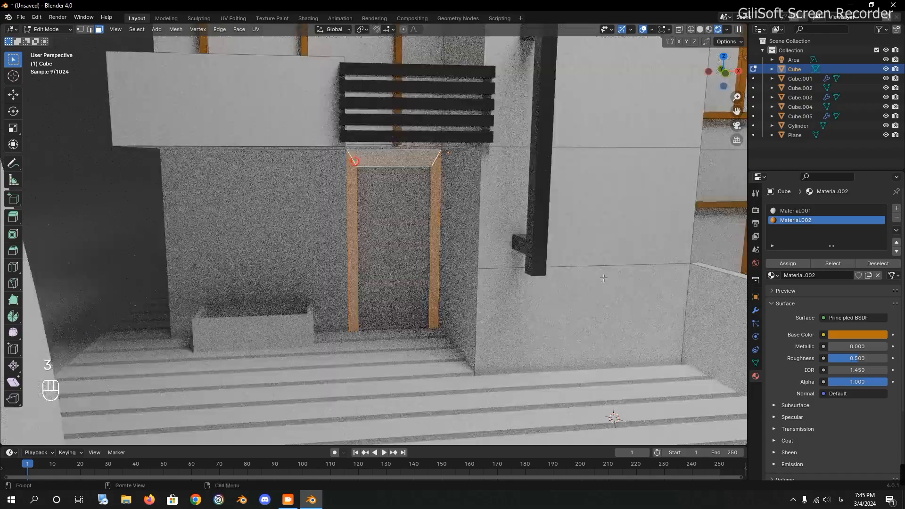
{"action": "middle_click_drag", "start_coordinate": [528, 294], "coordinate": [537, 306]}
{"action": "key", "text": "e"}
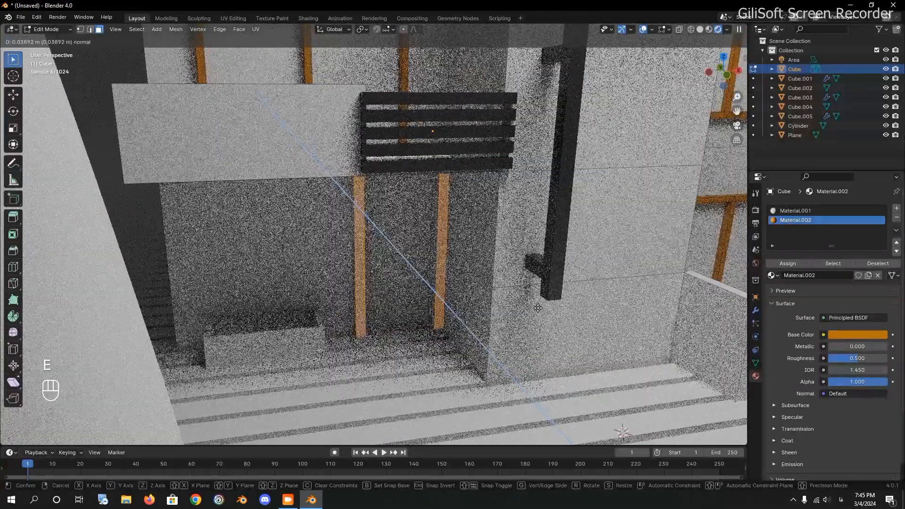
{"action": "left_click", "coordinate": [538, 308]}
{"action": "left_click", "coordinate": [784, 265]}
{"action": "key", "text": "Tab"}
Step: Select the pane faces of all front and side windows and assign them a new material in an added slot
{"action": "middle_click_drag", "start_coordinate": [445, 274], "coordinate": [412, 264]}
{"action": "middle_click_drag", "start_coordinate": [484, 242], "coordinate": [457, 259], "text": "ctrl"}
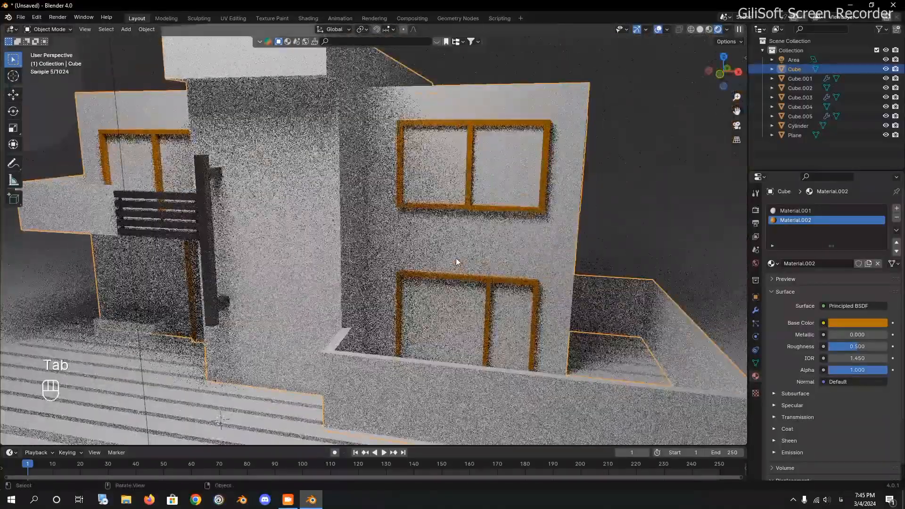
{"action": "key", "text": "Tab"}
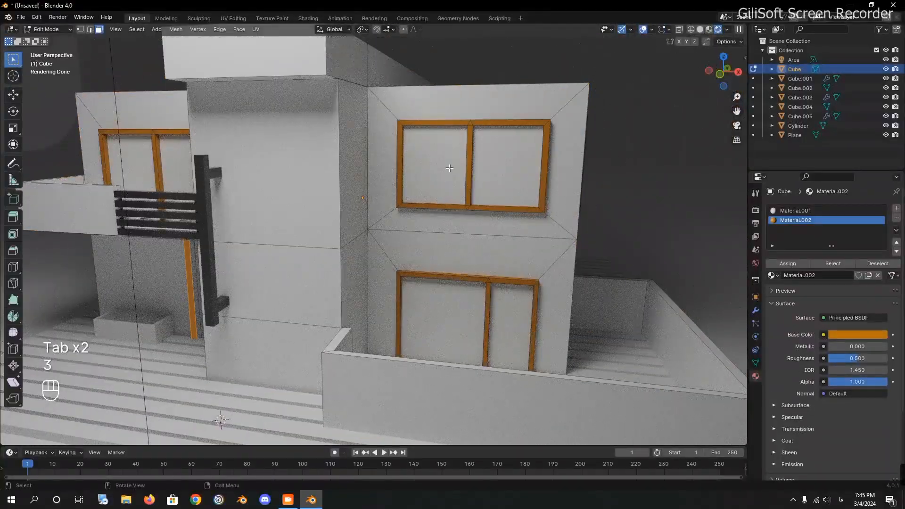
{"action": "left_click", "coordinate": [445, 168]}
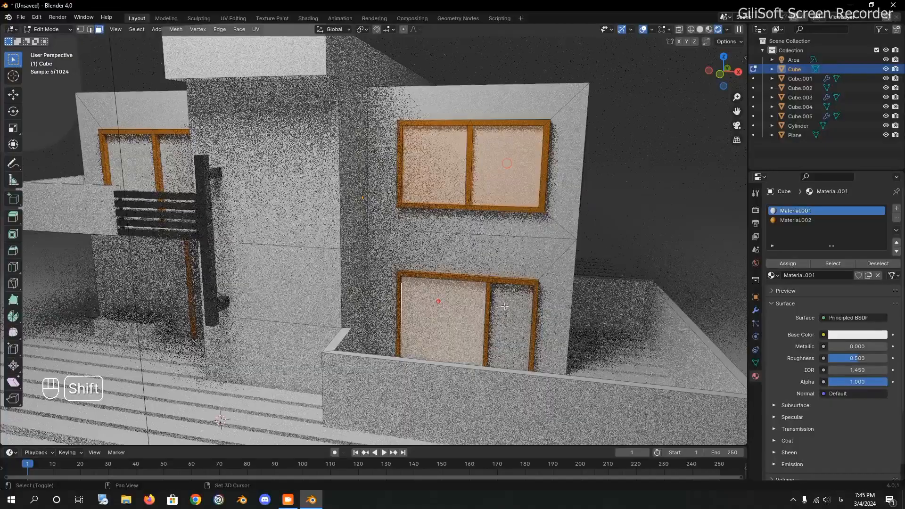
{"action": "left_click", "coordinate": [439, 301], "text": "shift"}
{"action": "left_click", "coordinate": [510, 306], "text": "shift"}
{"action": "left_click", "coordinate": [129, 152], "text": "shift"}
{"action": "left_click", "coordinate": [173, 150], "text": "shift"}
{"action": "middle_click_drag", "start_coordinate": [255, 163], "coordinate": [210, 164]}
{"action": "left_click", "coordinate": [554, 162], "text": "shift"}
{"action": "left_click", "coordinate": [667, 151], "text": "shift"}
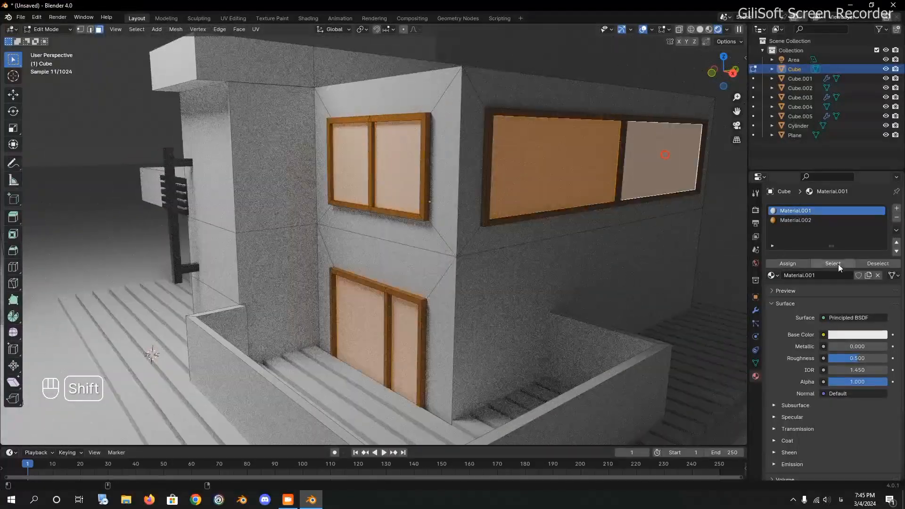
{"action": "left_click", "coordinate": [897, 208]}
{"action": "left_click", "coordinate": [805, 275]}
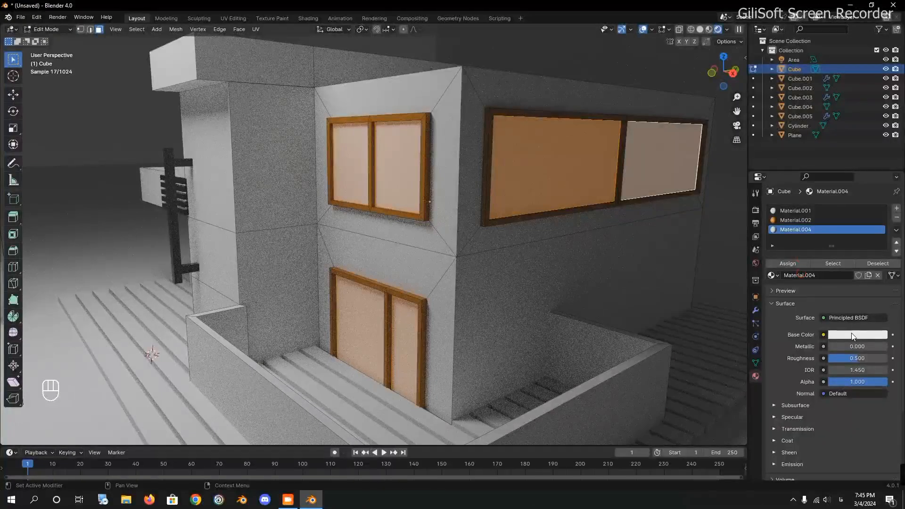
Step: Set the window pane material's base colour to bright orange with hue about 0.066, saturation 0.971 and value 1.000
{"action": "left_click", "coordinate": [853, 335]}
{"action": "left_click", "coordinate": [810, 253]}
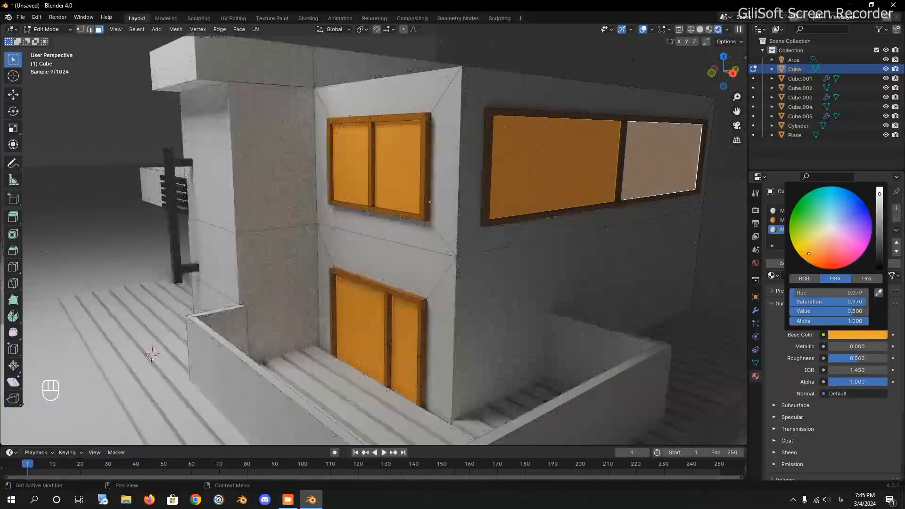
{"action": "key", "text": "Tab"}
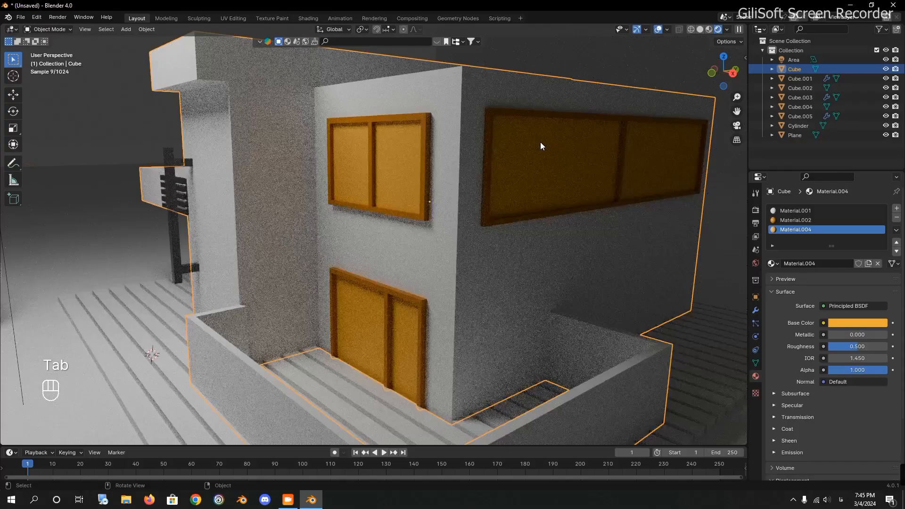
{"action": "middle_click_drag", "start_coordinate": [541, 145], "coordinate": [583, 166]}
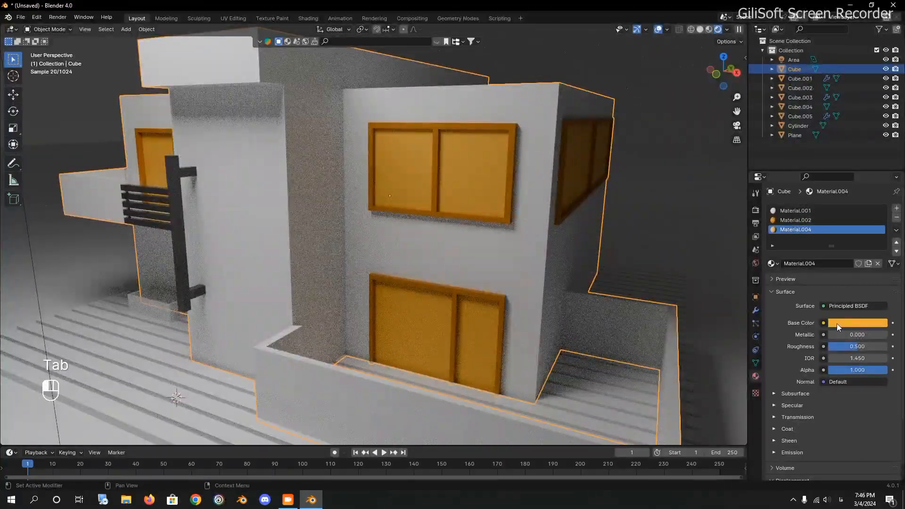
{"action": "left_click", "coordinate": [838, 326]}
{"action": "left_click", "coordinate": [815, 239]}
{"action": "left_click_drag", "start_coordinate": [816, 241], "coordinate": [814, 241]}
{"action": "left_click_drag", "start_coordinate": [880, 182], "coordinate": [880, 175]}
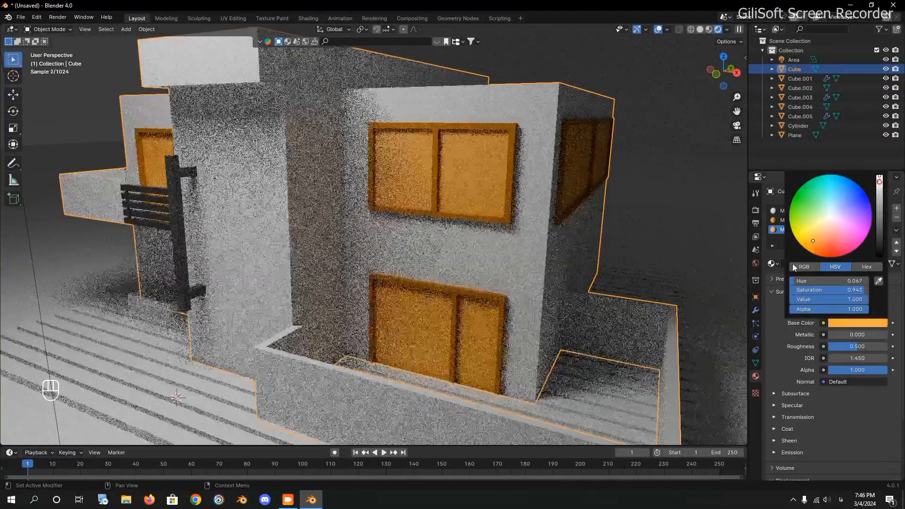
{"action": "left_click", "coordinate": [812, 245]}
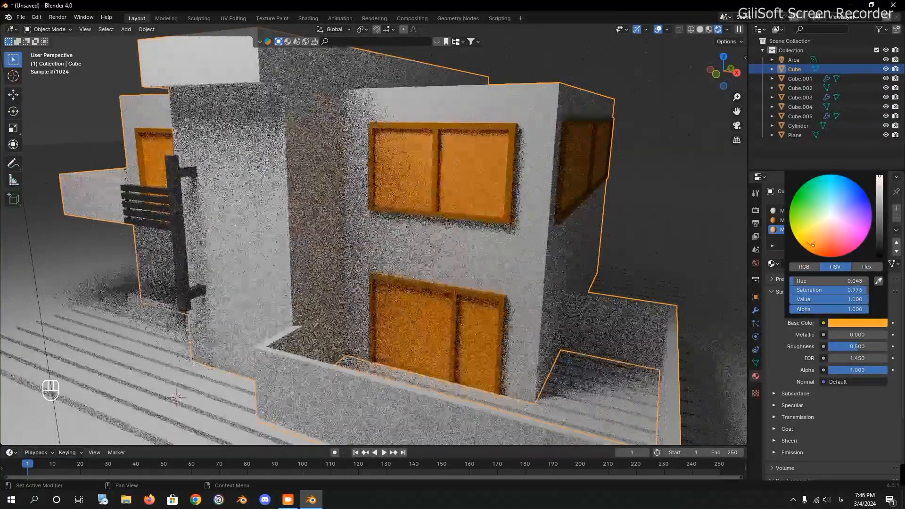
{"action": "left_click", "coordinate": [815, 243]}
{"action": "left_click", "coordinate": [810, 246]}
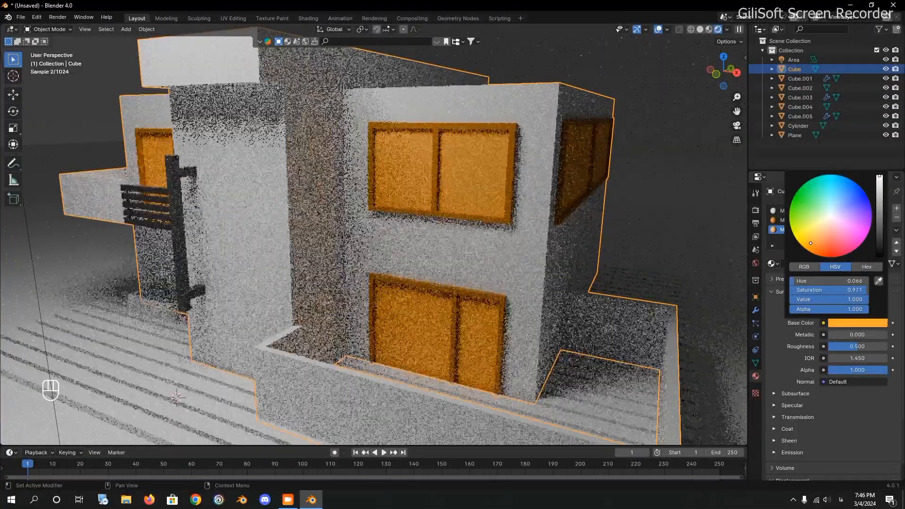
Step: Give the tree foliage a new material with a yellow base colour of hue 0.118, saturation 0.910 and value 1.000
{"action": "mouse_move", "coordinate": [529, 222]}
{"action": "middle_mouse_down"}
{"action": "mouse_move", "coordinate": [548, 222]}
{"action": "mouse_move", "coordinate": [533, 212]}
{"action": "middle_mouse_up"}
{"action": "left_click", "coordinate": [651, 142]}
{"action": "middle_click_drag", "start_coordinate": [568, 152], "coordinate": [564, 198], "text": "ctrl"}
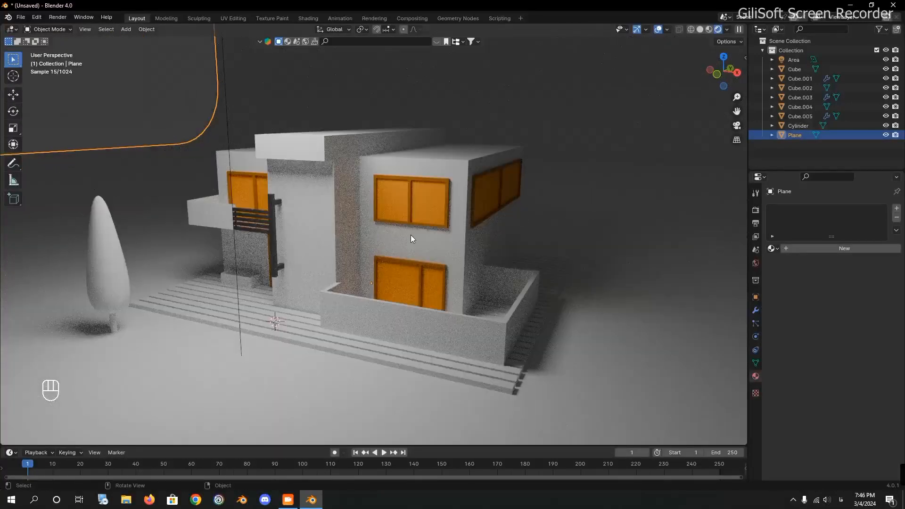
{"action": "middle_click_drag", "start_coordinate": [359, 236], "coordinate": [550, 227], "text": "shift"}
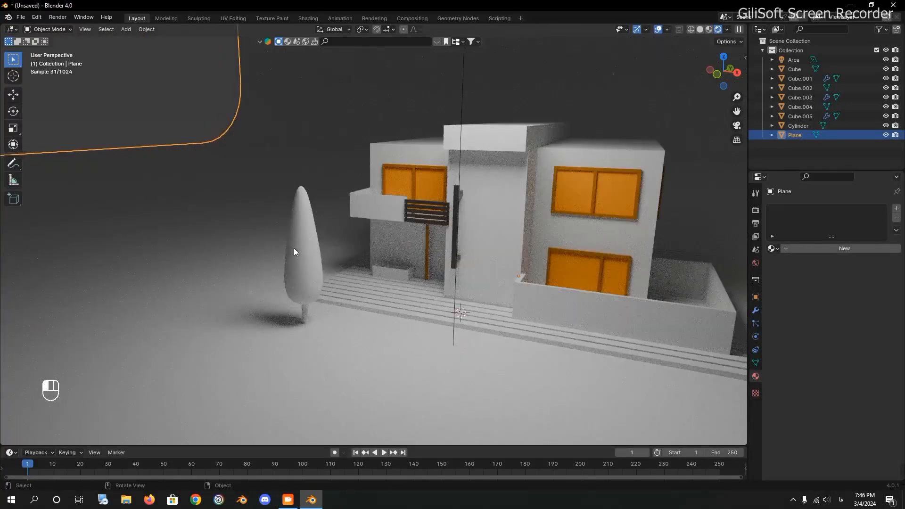
{"action": "left_click", "coordinate": [811, 248]}
{"action": "left_click", "coordinate": [866, 308]}
{"action": "left_click_drag", "start_coordinate": [814, 219], "coordinate": [810, 219]}
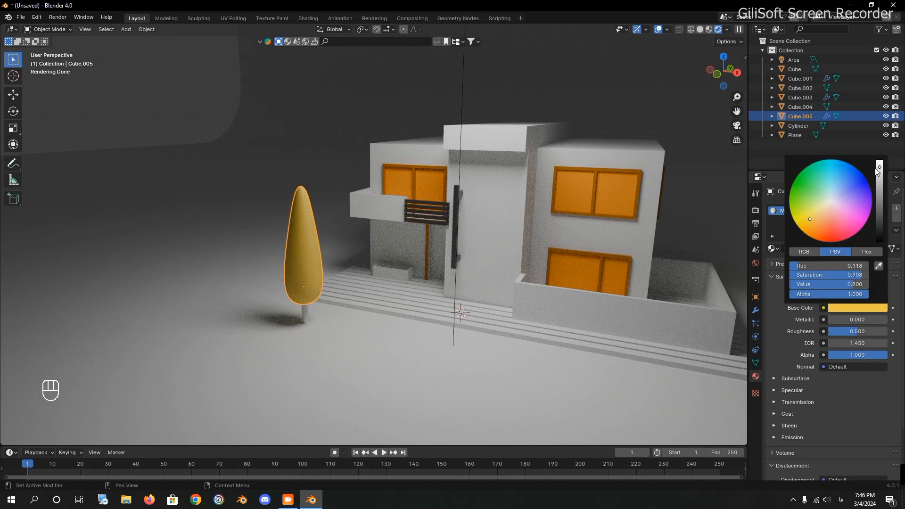
{"action": "left_click", "coordinate": [859, 308]}
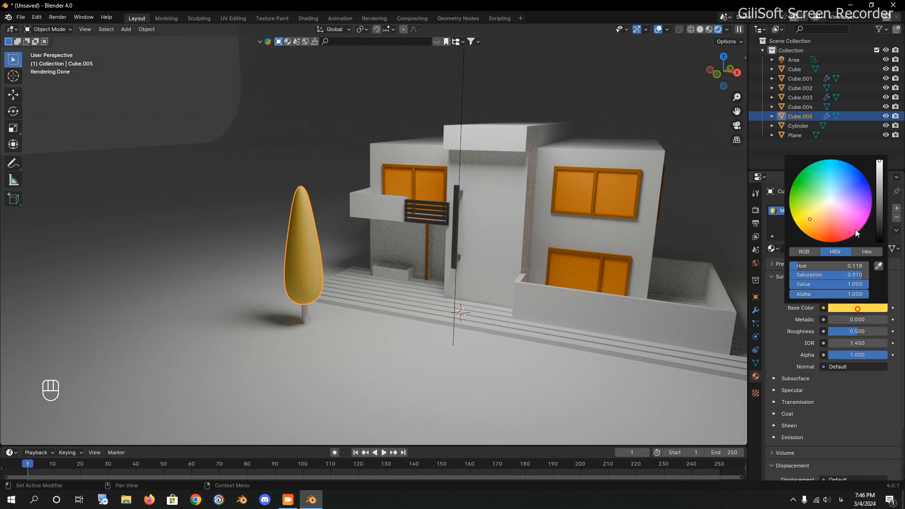
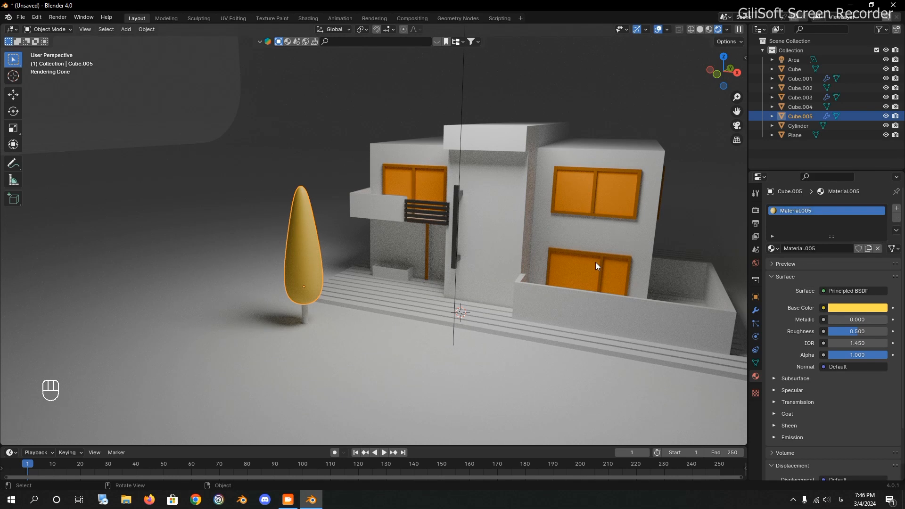
Step: Give the tree trunk a new material with a dark brown base colour of hue 0.072 and saturation 0.918
{"action": "left_click", "coordinate": [304, 310]}
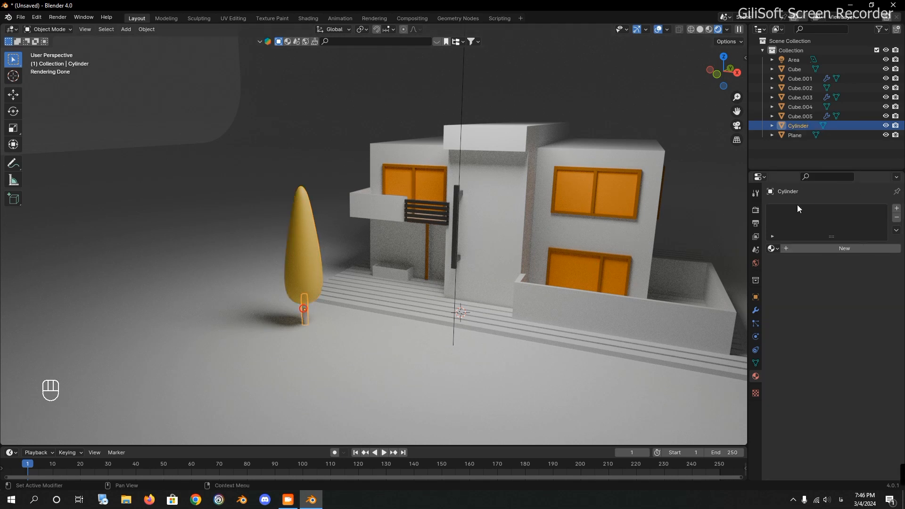
{"action": "left_click", "coordinate": [774, 248]}
{"action": "left_click", "coordinate": [793, 263]}
{"action": "left_click", "coordinate": [844, 308]}
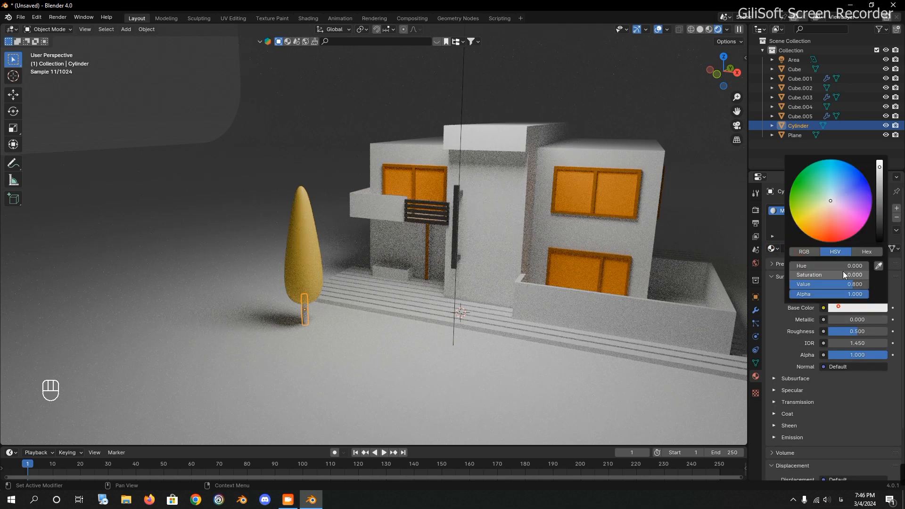
{"action": "left_click", "coordinate": [811, 226]}
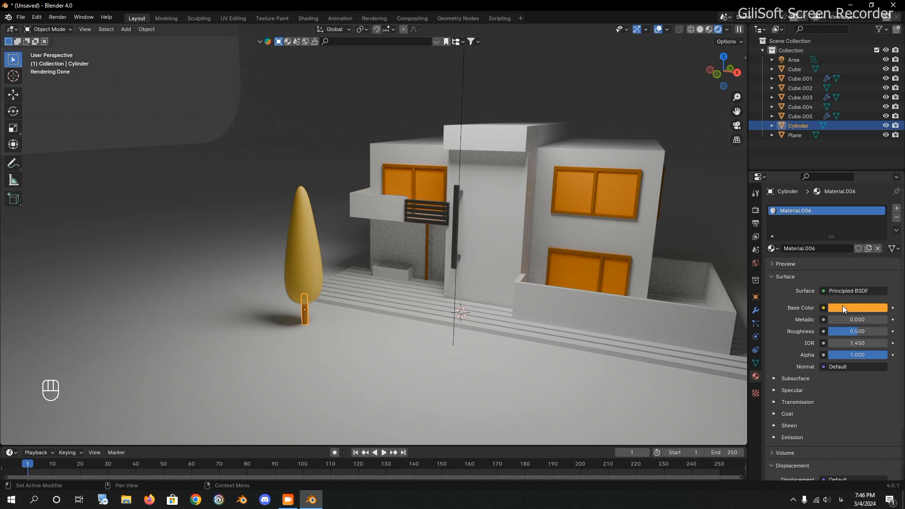
{"action": "left_click", "coordinate": [865, 304]}
{"action": "left_click", "coordinate": [880, 218]}
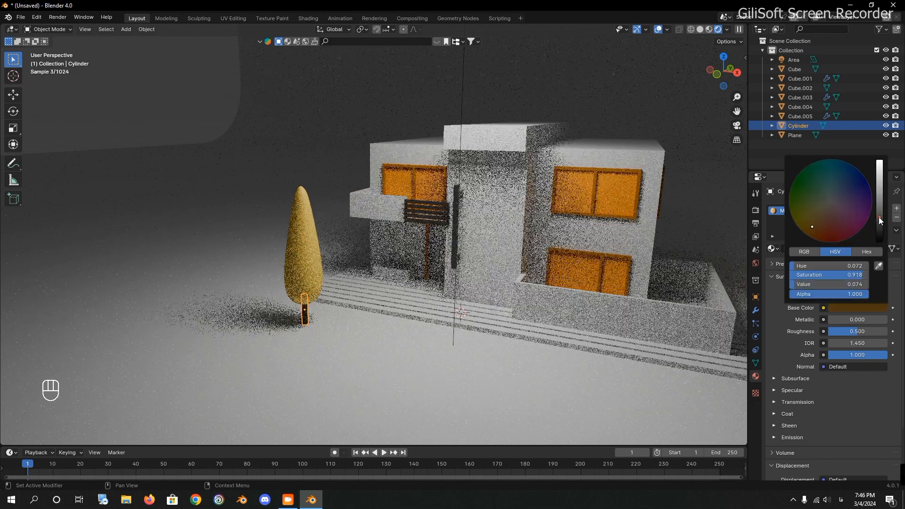
{"action": "left_click", "coordinate": [861, 308]}
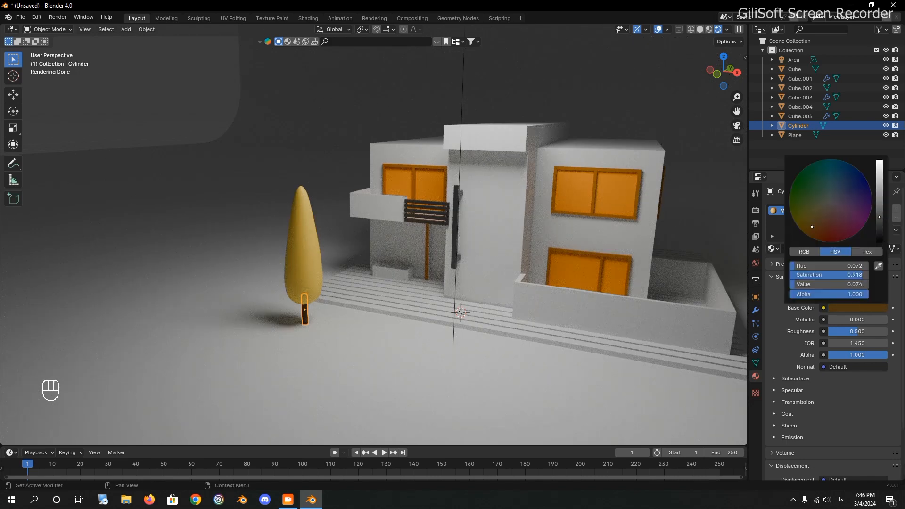
{"action": "left_click_drag", "start_coordinate": [880, 217], "coordinate": [880, 208]}
Step: Select the panel face of the door under the balcony and assign the orange Material.004 to it
{"action": "middle_click_drag", "start_coordinate": [525, 276], "coordinate": [531, 264]}
{"action": "mouse_move", "coordinate": [421, 298]}
{"action": "middle_mouse_down"}
{"action": "mouse_move", "coordinate": [411, 299]}
{"action": "mouse_move", "coordinate": [437, 299]}
{"action": "middle_mouse_up"}
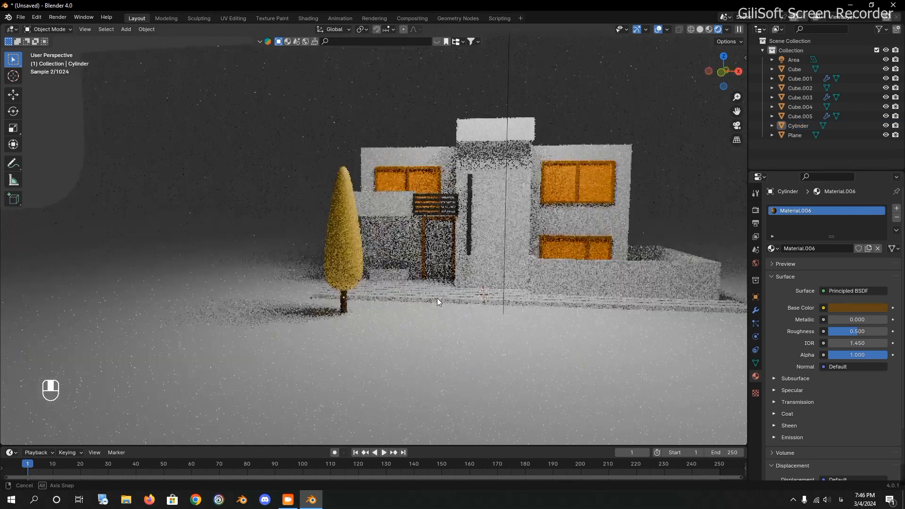
{"action": "left_click", "coordinate": [439, 255]}
{"action": "key", "text": "Tab"}
{"action": "key", "text": "3"}
{"action": "left_click", "coordinate": [438, 245]}
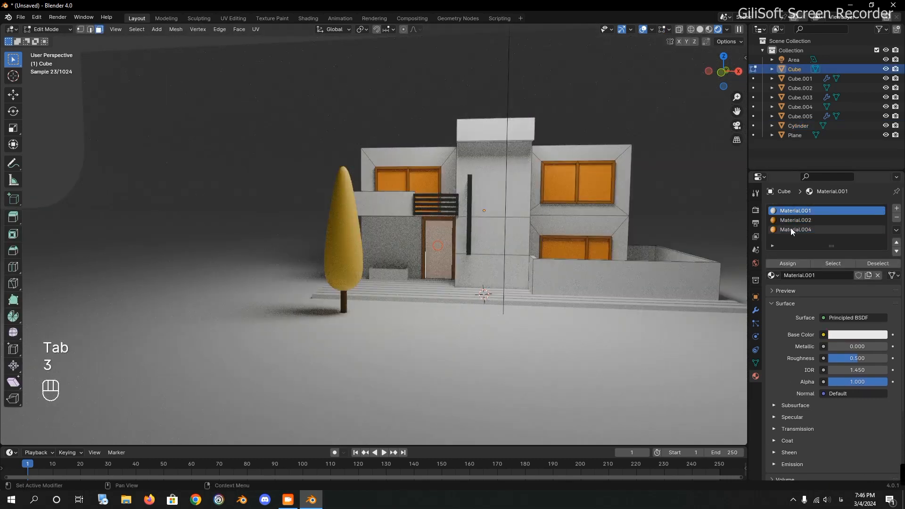
{"action": "left_click", "coordinate": [791, 228]}
{"action": "left_click", "coordinate": [788, 263]}
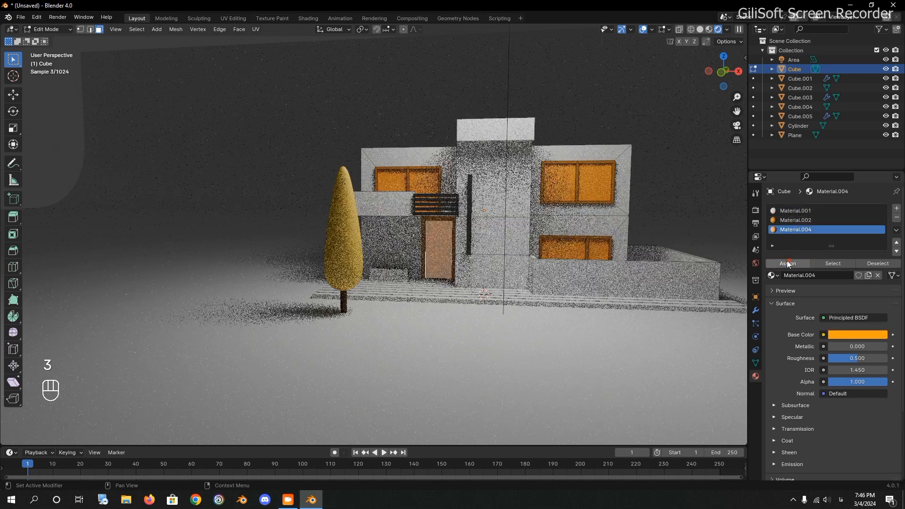
{"action": "key", "text": "Tab"}
Step: Select the side and top faces of the low terrace wall and assign the orange Material.004 to them
{"action": "middle_click_drag", "start_coordinate": [454, 229], "coordinate": [481, 326]}
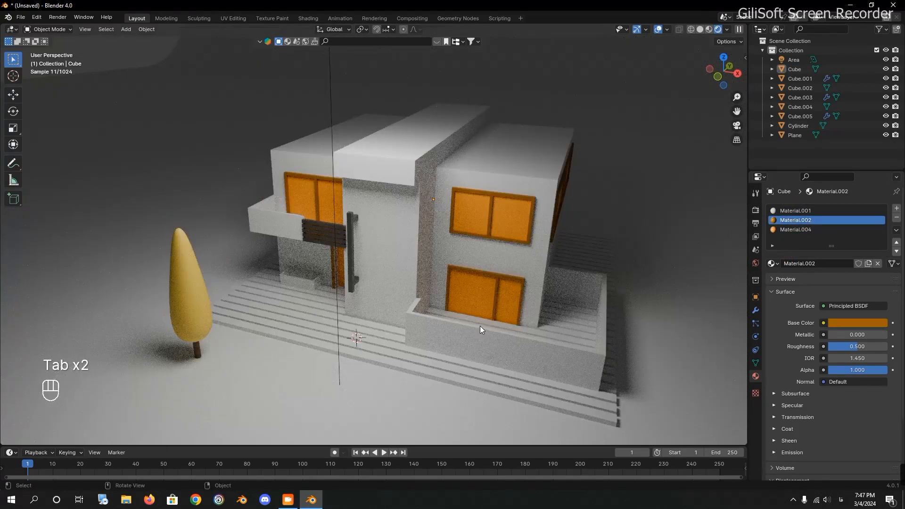
{"action": "left_click", "coordinate": [393, 205]}
{"action": "key", "text": "Tab"}
{"action": "key", "text": "3"}
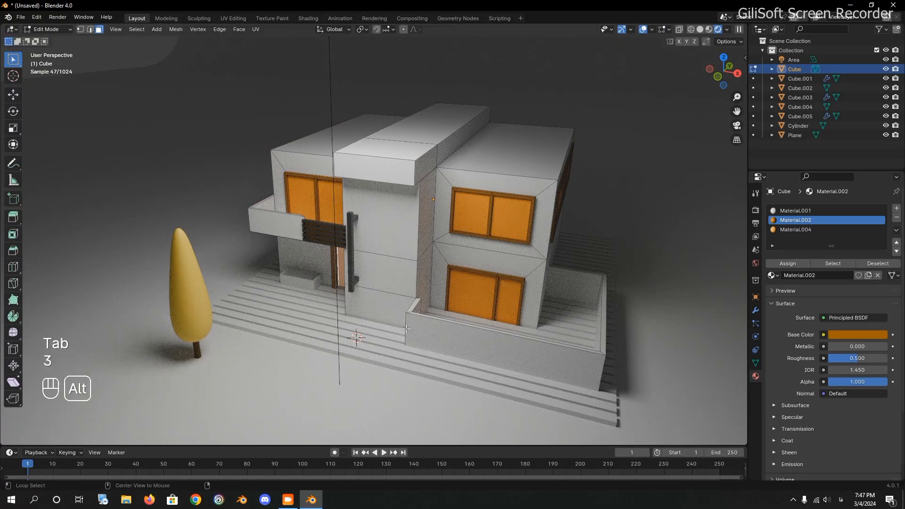
{"action": "left_click", "coordinate": [406, 328], "text": "alt"}
{"action": "left_click", "coordinate": [599, 294], "text": "alt+shift"}
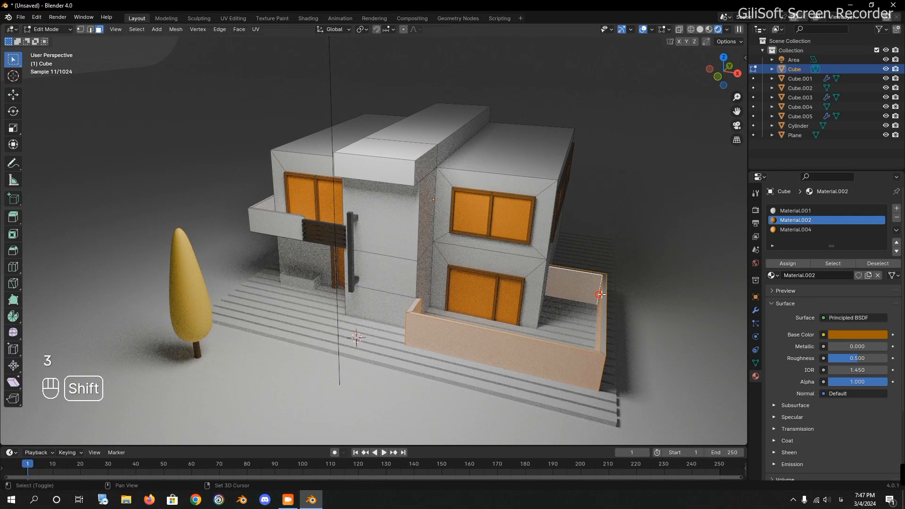
{"action": "left_click", "coordinate": [604, 295], "text": "shift"}
{"action": "middle_click_drag", "start_coordinate": [605, 294], "coordinate": [325, 371]}
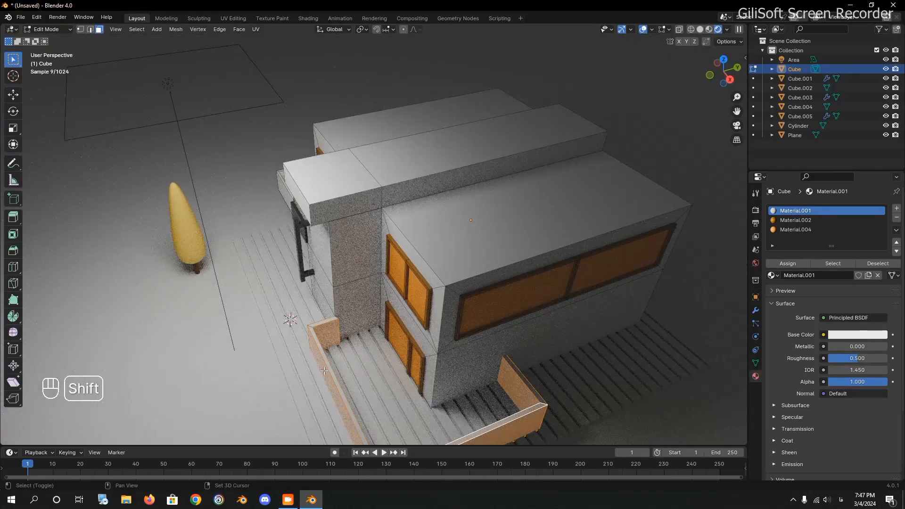
{"action": "left_click", "coordinate": [329, 367], "text": "shift"}
{"action": "left_click", "coordinate": [317, 324], "text": "shift"}
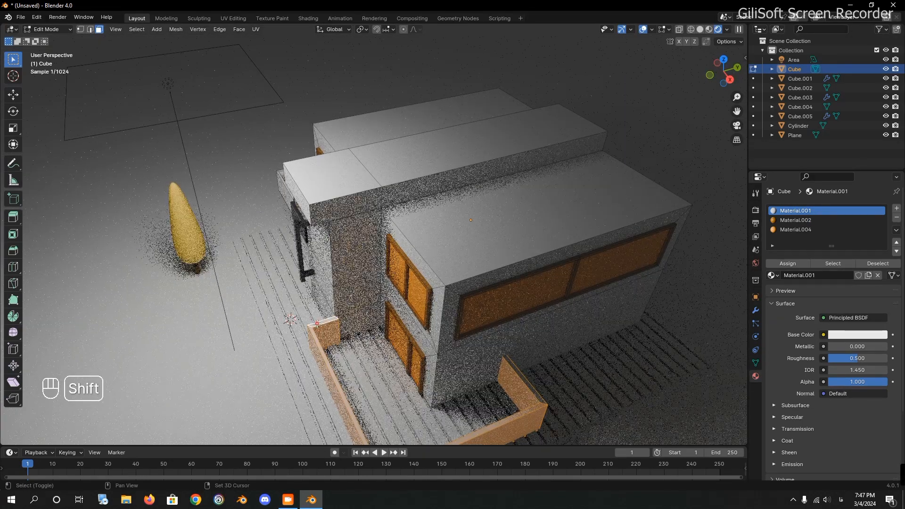
{"action": "middle_click_drag", "start_coordinate": [566, 356], "coordinate": [514, 313]}
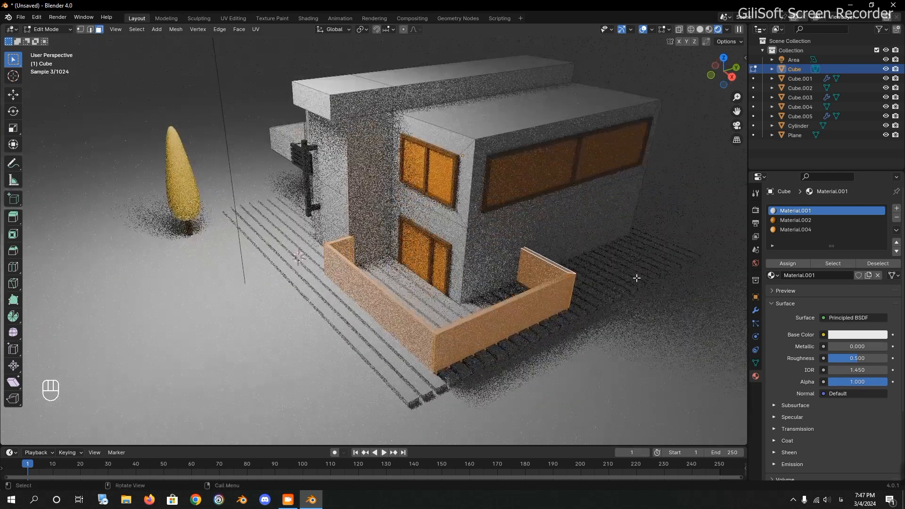
{"action": "left_click", "coordinate": [796, 230]}
{"action": "left_click", "coordinate": [793, 263]}
{"action": "key", "text": "Tab"}
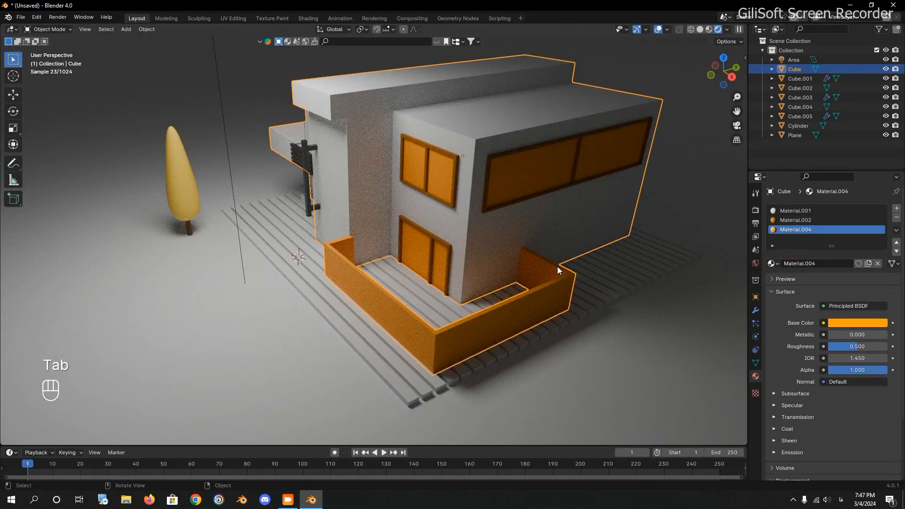
Step: Assign the existing orange Material.004 to the small box on the deck beneath the balcony
{"action": "middle_click_drag", "start_coordinate": [512, 285], "coordinate": [393, 264]}
{"action": "left_click", "coordinate": [253, 245]}
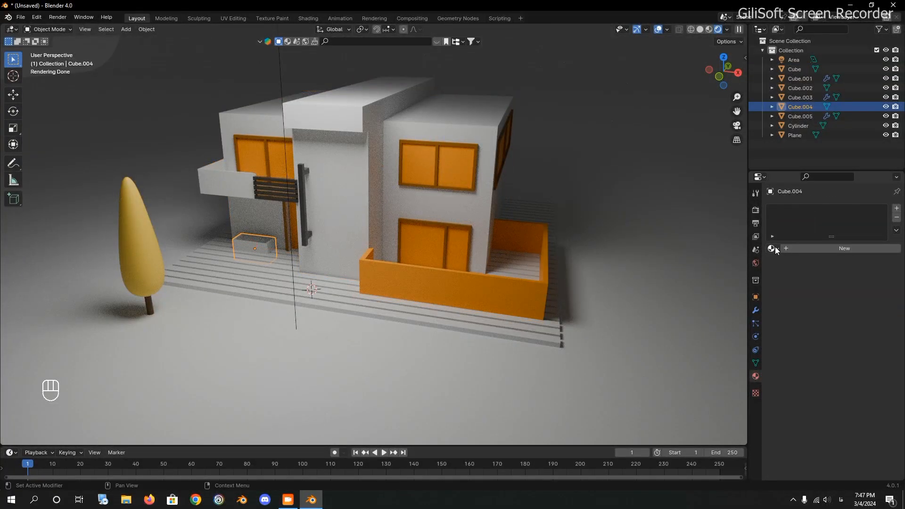
{"action": "left_click", "coordinate": [773, 248]}
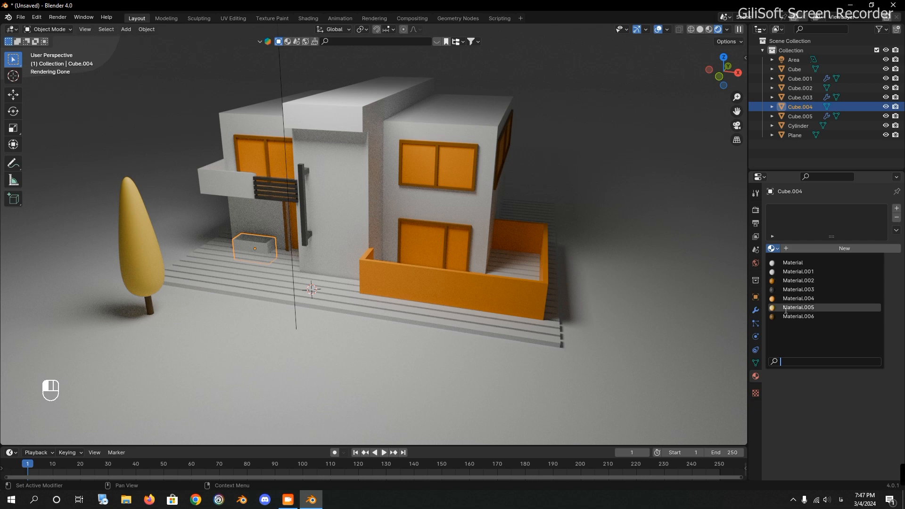
{"action": "left_click", "coordinate": [786, 299]}
Step: Select the tree's foliage and trunk together and move them beside the deck, on the balcony side of the house
{"action": "mouse_move", "coordinate": [199, 188]}
{"action": "middle_mouse_down"}
{"action": "mouse_move", "coordinate": [220, 187]}
{"action": "mouse_move", "coordinate": [213, 183]}
{"action": "middle_mouse_up"}
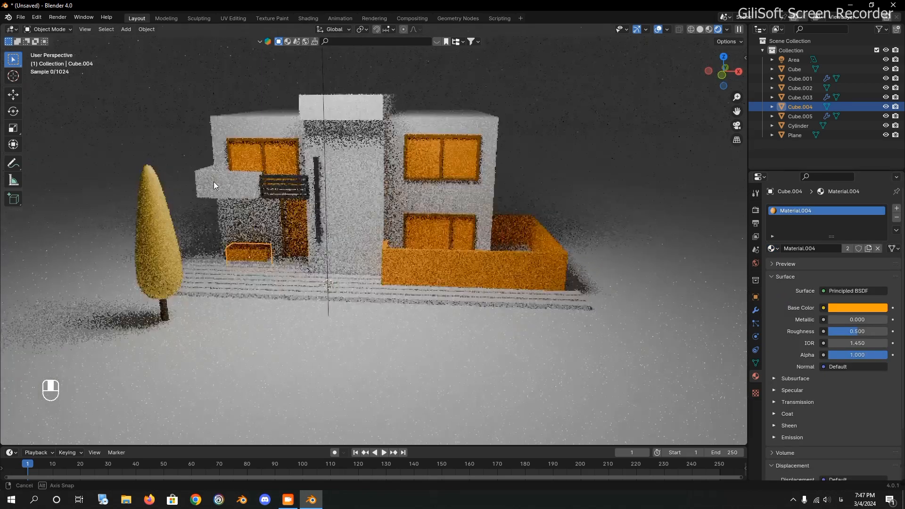
{"action": "left_click", "coordinate": [154, 253]}
{"action": "left_click", "coordinate": [161, 306], "text": "shift"}
{"action": "middle_click_drag", "start_coordinate": [320, 255], "coordinate": [361, 299]}
{"action": "key", "text": "KP_7"}
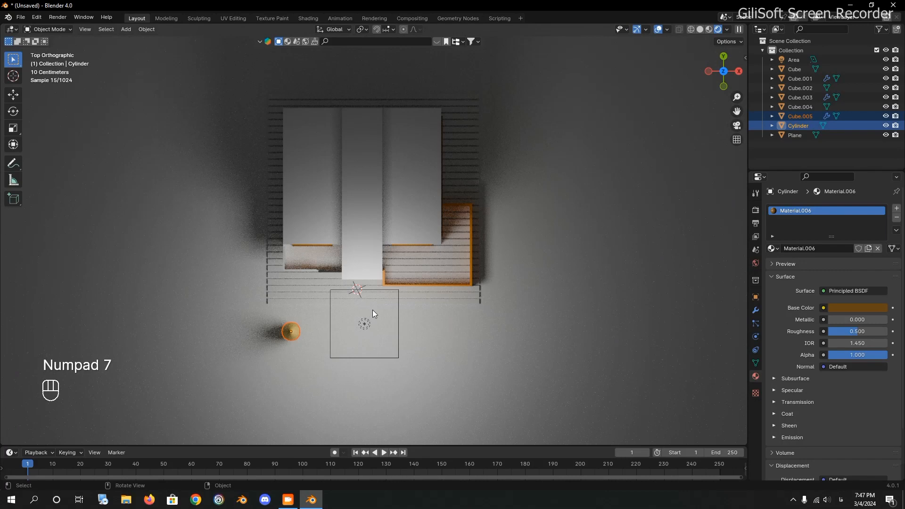
{"action": "key", "text": "g"}
{"action": "left_click", "coordinate": [318, 222]}
Step: Duplicate the tree farther back along the balcony side of the house, enlarge the copy and adjust its height along Z
{"action": "middle_click_drag", "start_coordinate": [348, 255], "coordinate": [365, 320], "text": "shift"}
{"action": "key", "text": "shift+d"}
{"action": "middle_click_drag", "start_coordinate": [380, 259], "coordinate": [431, 210]}
{"action": "key", "text": "s"}
{"action": "left_click", "coordinate": [472, 218]}
{"action": "key", "text": "g"}
{"action": "key", "text": "z"}
{"action": "left_click", "coordinate": [471, 219]}
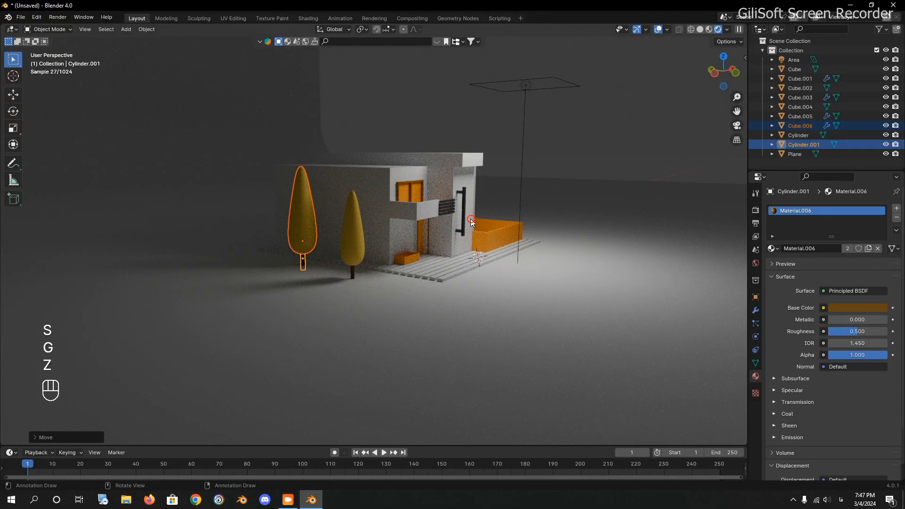
Step: Place two more copies of the tree along the balcony side of the house
{"action": "key", "text": "KP_7"}
{"action": "key", "text": "shift+d"}
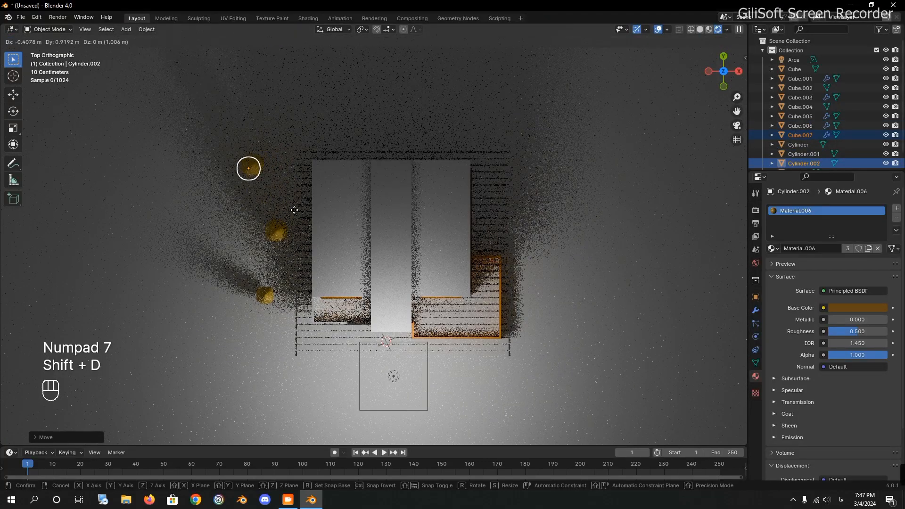
{"action": "key", "text": "shift+d"}
{"action": "left_click", "coordinate": [292, 283]}
Step: Duplicate the tree again, enlarge the copy, raise it along Z and position it behind the house
{"action": "key", "text": "shift+d"}
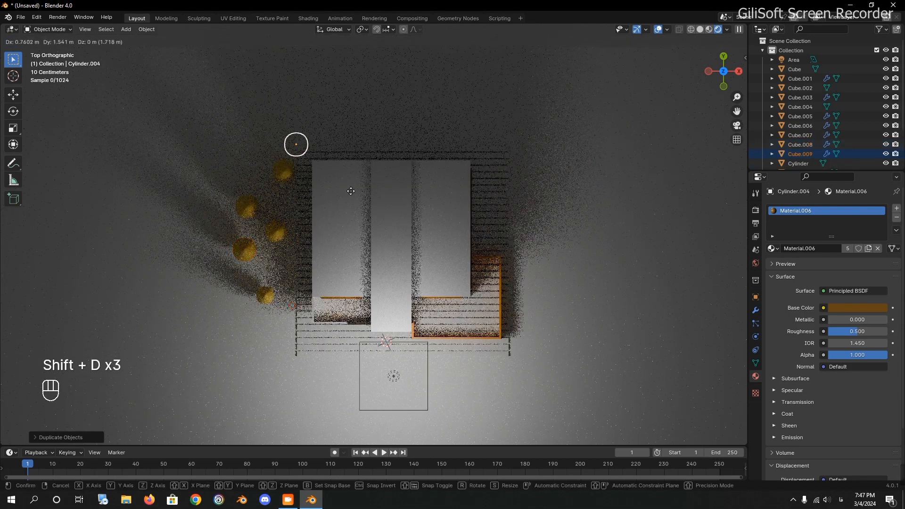
{"action": "middle_click_drag", "start_coordinate": [369, 170], "coordinate": [460, 103]}
{"action": "key", "text": "s"}
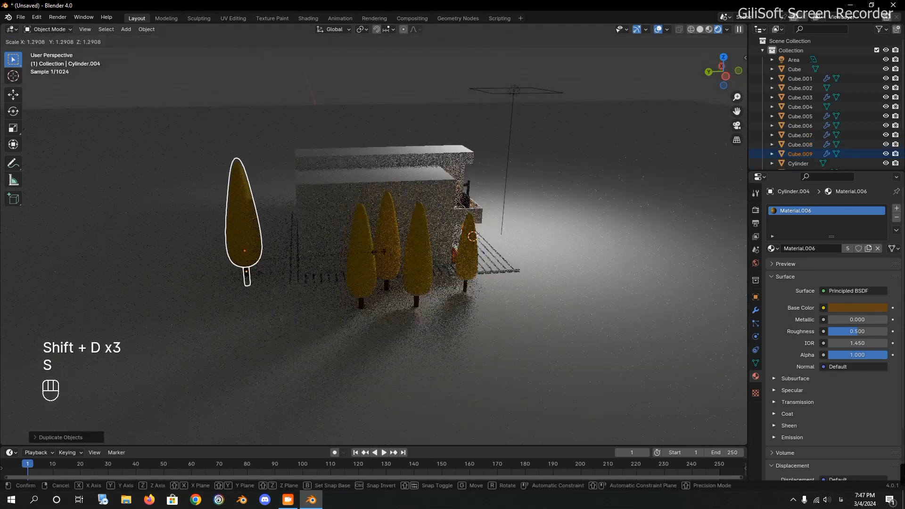
{"action": "key", "text": "g"}
{"action": "key", "text": "z"}
{"action": "key", "text": "g"}
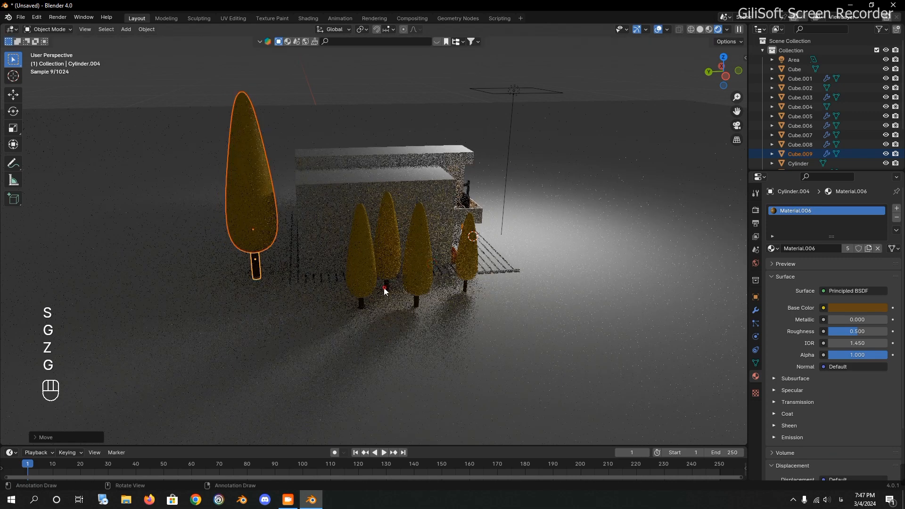
{"action": "left_click", "coordinate": [383, 293]}
{"action": "middle_click_drag", "start_coordinate": [384, 293], "coordinate": [275, 278]}
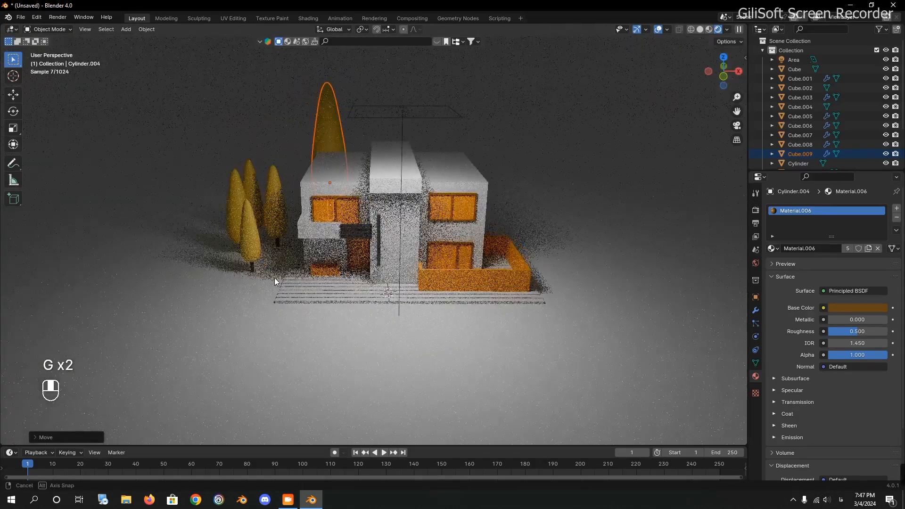
Step: Spread five more copies of the large tree behind the house, resizing the first copy
{"action": "key", "text": "KP_7"}
{"action": "middle_click_drag", "start_coordinate": [460, 102], "coordinate": [443, 177], "text": "shift"}
{"action": "key", "text": "shift+d"}
{"action": "key", "text": "s"}
{"action": "left_click", "coordinate": [467, 238]}
{"action": "key", "text": "shift+d"}
{"action": "left_click", "coordinate": [406, 240]}
{"action": "key", "text": "shift+d"}
{"action": "left_click", "coordinate": [575, 193]}
{"action": "key", "text": "shift+d"}
{"action": "left_click", "coordinate": [565, 260]}
{"action": "key", "text": "shift+d"}
{"action": "left_click", "coordinate": [406, 188]}
Step: Fill out the grove behind the house with seven more tree copies, resizing the first and ending near the terrace-side rear corner
{"action": "key", "text": "shift+d"}
{"action": "left_click", "coordinate": [470, 305]}
{"action": "key", "text": "s"}
{"action": "left_click", "coordinate": [468, 284]}
{"action": "key", "text": "shift+d"}
{"action": "left_click", "coordinate": [439, 265]}
{"action": "key", "text": "shift+d"}
{"action": "left_click", "coordinate": [520, 288]}
{"action": "key", "text": "shift+d"}
{"action": "left_click", "coordinate": [599, 278]}
{"action": "key", "text": "shift+d"}
{"action": "left_click", "coordinate": [641, 290]}
{"action": "key", "text": "shift+d"}
{"action": "left_click", "coordinate": [600, 222]}
{"action": "key", "text": "shift+d"}
{"action": "left_click", "coordinate": [681, 270]}
Step: Resize and reposition a tree near the rear corner on the terrace side
{"action": "middle_click_drag", "start_coordinate": [660, 257], "coordinate": [385, 152]}
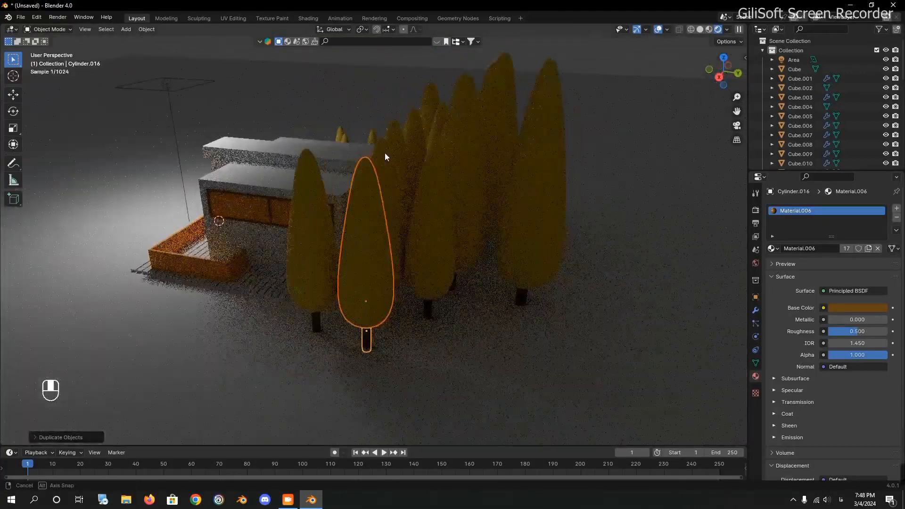
{"action": "middle_click_drag", "start_coordinate": [451, 323], "coordinate": [492, 317]}
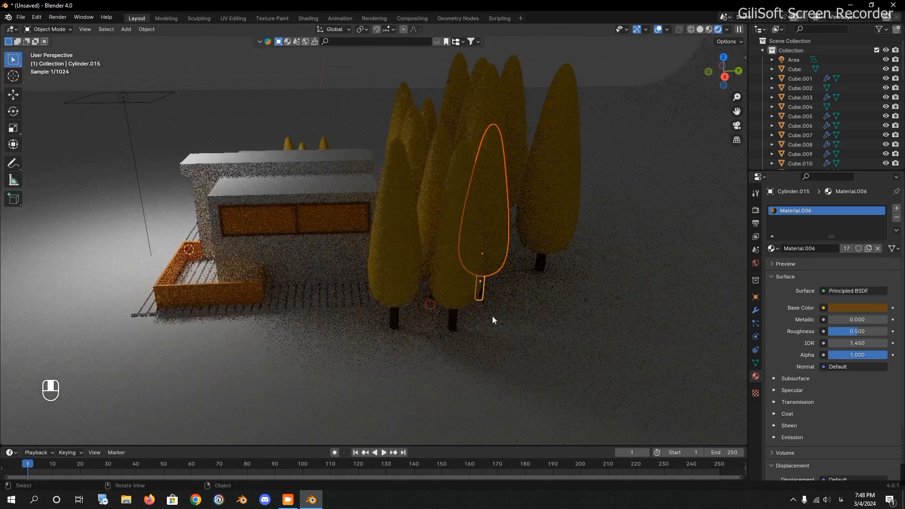
{"action": "key", "text": "s"}
{"action": "key", "text": "g"}
{"action": "middle_click_drag", "start_coordinate": [552, 322], "coordinate": [639, 321]}
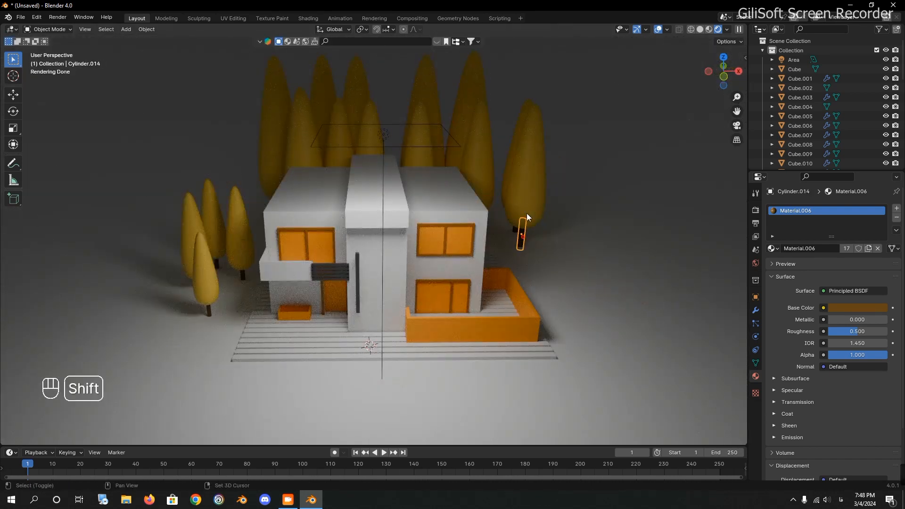
Step: Duplicate the rear-corner tree's foliage and trunk twice, placing the copies along the terrace side of the house
{"action": "key", "text": "KP_7"}
{"action": "key", "text": "shift+d"}
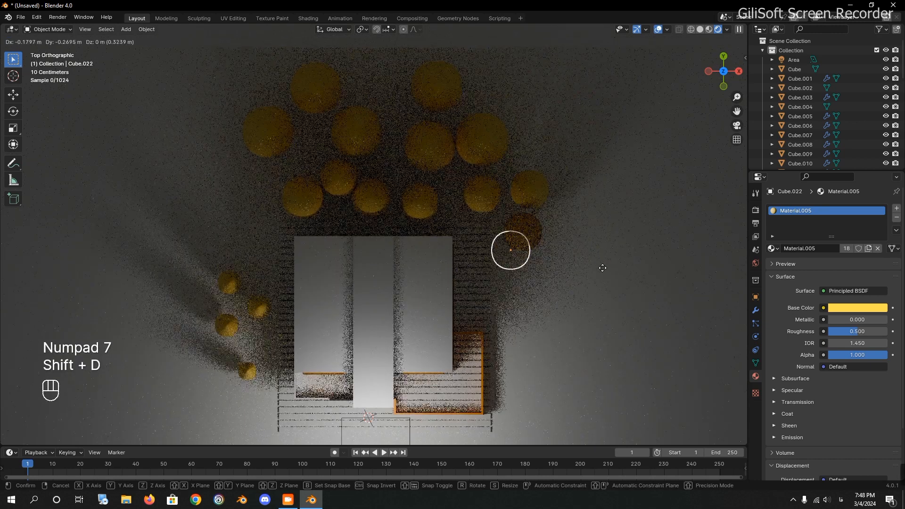
{"action": "left_click", "coordinate": [599, 273]}
{"action": "key", "text": "shift+d"}
{"action": "left_click", "coordinate": [648, 295]}
Step: Add a third tree copy closer to the terrace, scale it down and adjust its height along Z
{"action": "key", "text": "shift+d"}
{"action": "middle_click_drag", "start_coordinate": [618, 340], "coordinate": [568, 206]}
{"action": "key", "text": "s"}
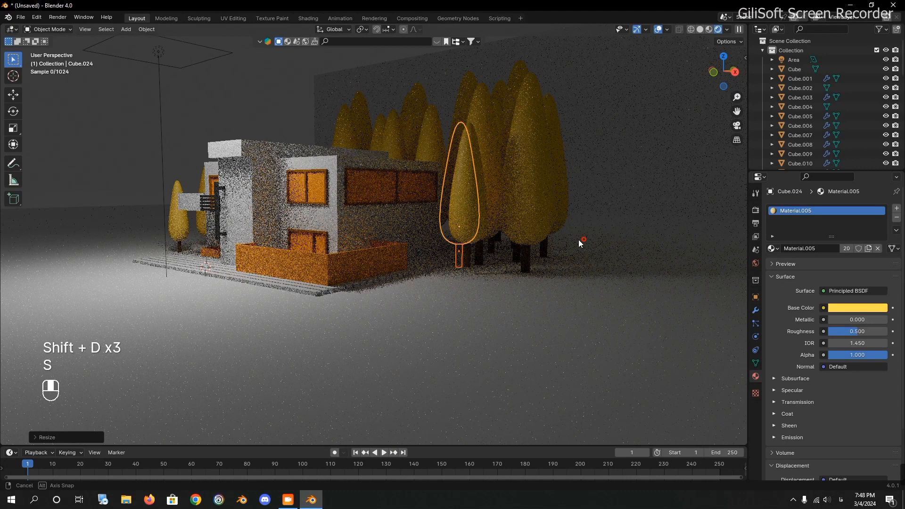
{"action": "middle_click_drag", "start_coordinate": [578, 240], "coordinate": [566, 259]}
{"action": "key", "text": "g"}
{"action": "key", "text": "z"}
{"action": "left_click", "coordinate": [567, 259]}
Step: Place three more copies of the smaller tree beside the terrace, working toward the front
{"action": "key", "text": "KP_7"}
{"action": "key", "text": "shift+d"}
{"action": "left_click", "coordinate": [596, 316]}
{"action": "key", "text": "shift+d"}
{"action": "left_click", "coordinate": [522, 341]}
{"action": "key", "text": "shift+d"}
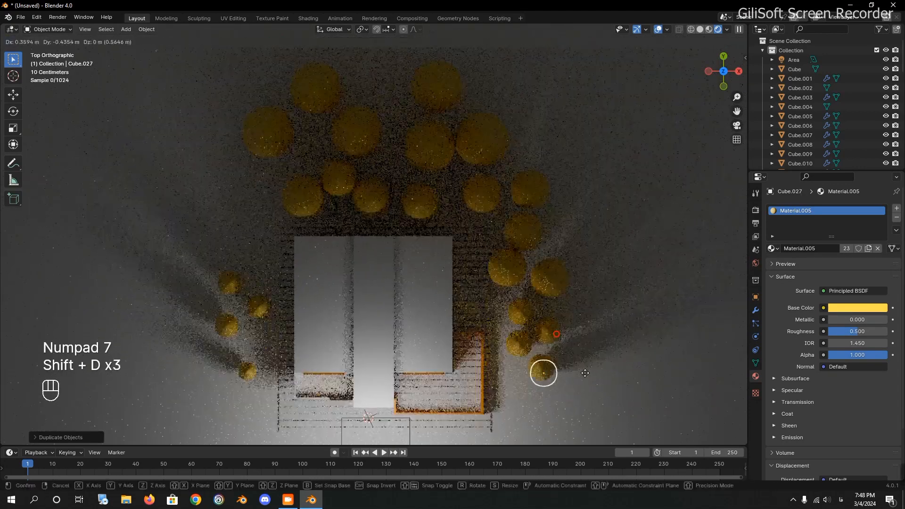
{"action": "left_click", "coordinate": [542, 370]}
Step: Add two tree copies on the balcony side of the house and resize each one
{"action": "key", "text": "shift+d"}
{"action": "left_click", "coordinate": [265, 252]}
{"action": "middle_click_drag", "start_coordinate": [288, 241], "coordinate": [324, 157]}
{"action": "key", "text": "KP_7"}
{"action": "key", "text": "s"}
{"action": "left_click", "coordinate": [372, 184]}
{"action": "key", "text": "shift+d"}
{"action": "left_click", "coordinate": [382, 209]}
{"action": "key", "text": "s"}
{"action": "left_click", "coordinate": [427, 227]}
Step: Add three more trees toward the rear on the balcony side, then resize the last copy and adjust its height along Z
{"action": "key", "text": "shift+d"}
{"action": "key", "text": "shift+d"}
{"action": "left_click", "coordinate": [450, 165]}
{"action": "key", "text": "shift+d"}
{"action": "left_click", "coordinate": [391, 197]}
{"action": "mouse_move", "coordinate": [393, 192]}
{"action": "middle_mouse_down"}
{"action": "mouse_move", "coordinate": [440, 95]}
{"action": "mouse_move", "coordinate": [395, 188]}
{"action": "middle_mouse_up"}
{"action": "key", "text": "s"}
{"action": "left_click", "coordinate": [441, 205]}
{"action": "key", "text": "g"}
{"action": "key", "text": "z"}
{"action": "left_click", "coordinate": [439, 207]}
Step: Duplicate the tree at the rear corner on the balcony side and enlarge the copy
{"action": "middle_click_drag", "start_coordinate": [439, 206], "coordinate": [394, 208]}
{"action": "key", "text": "KP_7"}
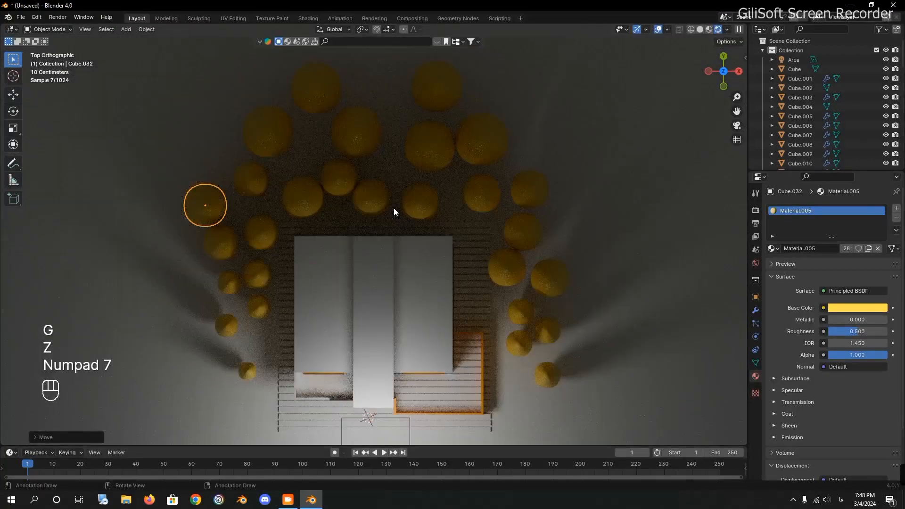
{"action": "key", "text": "shift+d"}
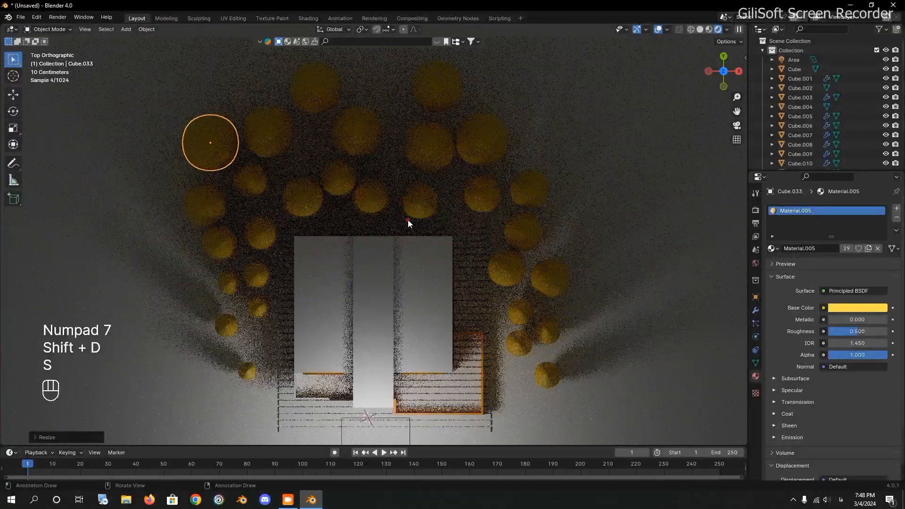
{"action": "left_click", "coordinate": [353, 270]}
Step: Duplicate the large tree to the front corner on the balcony side and scale it down to shrub size
{"action": "middle_click_drag", "start_coordinate": [352, 271], "coordinate": [352, 245], "text": "shift"}
{"action": "key", "text": "shift+d"}
{"action": "left_click", "coordinate": [347, 87]}
{"action": "key", "text": "s"}
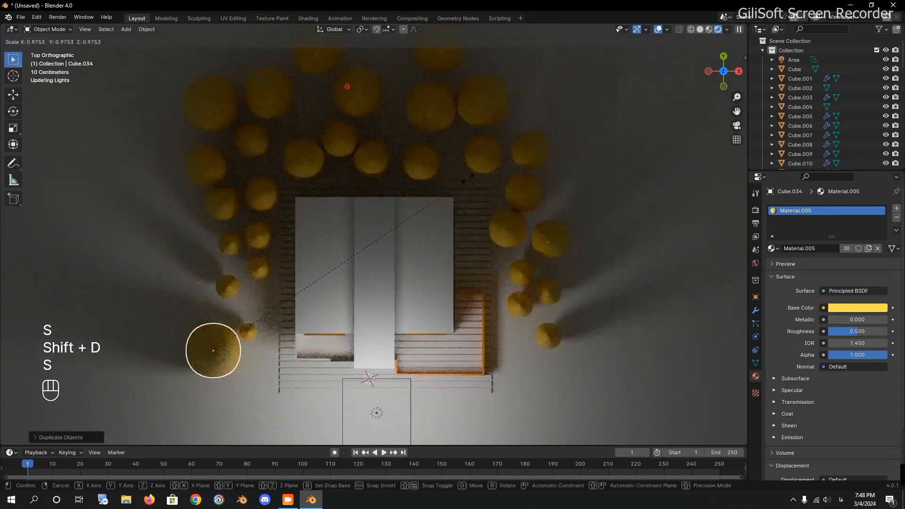
{"action": "left_click", "coordinate": [245, 233]}
{"action": "middle_click_drag", "start_coordinate": [245, 234], "coordinate": [268, 135]}
{"action": "key", "text": "s"}
{"action": "left_click", "coordinate": [311, 245]}
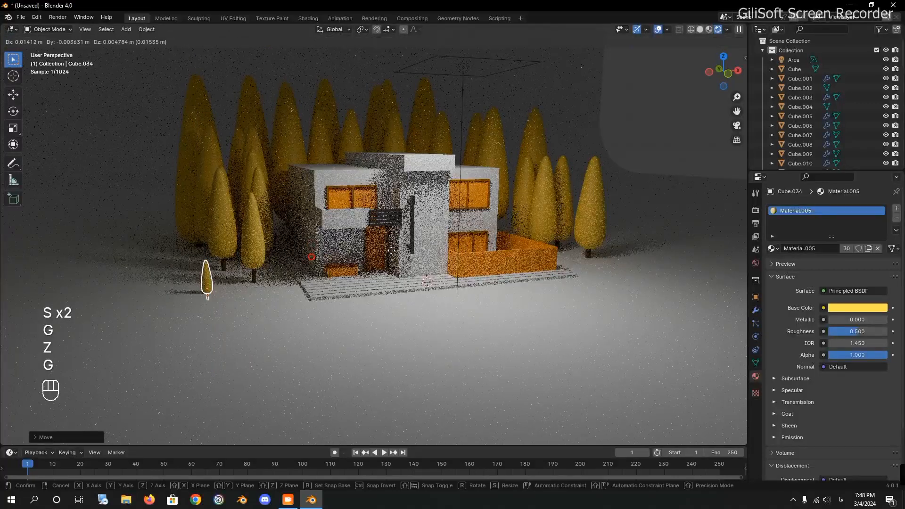
Step: Resize the small tree beside the deck and adjust its height along Z so its trunk meets the ground
{"action": "key", "text": "s"}
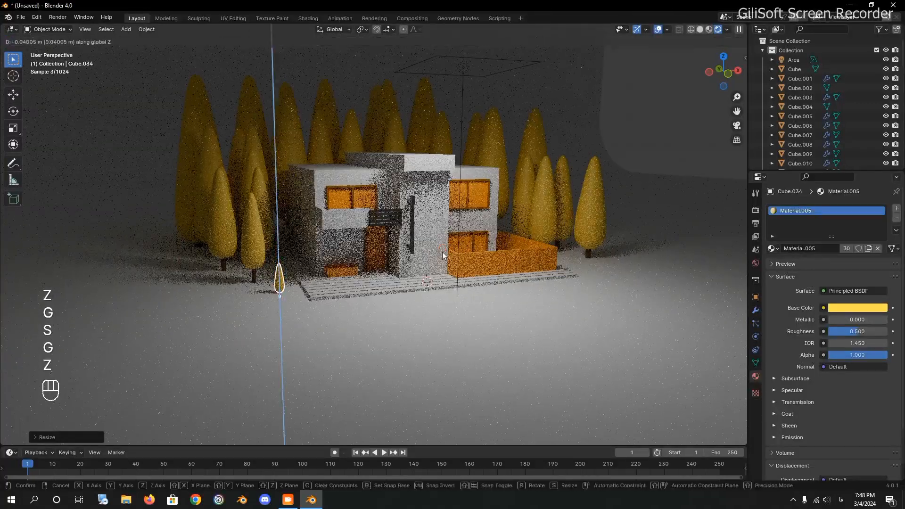
{"action": "left_click", "coordinate": [442, 255]}
{"action": "key", "text": "KP_Decimal"}
{"action": "key", "text": "g"}
{"action": "key", "text": "z"}
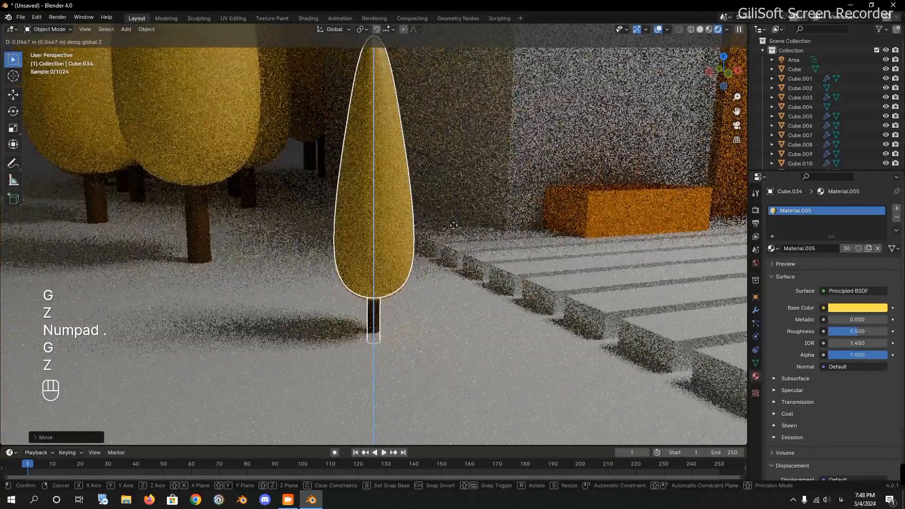
{"action": "left_click", "coordinate": [453, 225]}
Step: Place three copies of the small tree around it, between the deck edge and the nearest larger tree
{"action": "key", "text": "KP_7"}
{"action": "middle_click_drag", "start_coordinate": [531, 217], "coordinate": [485, 381], "text": "ctrl"}
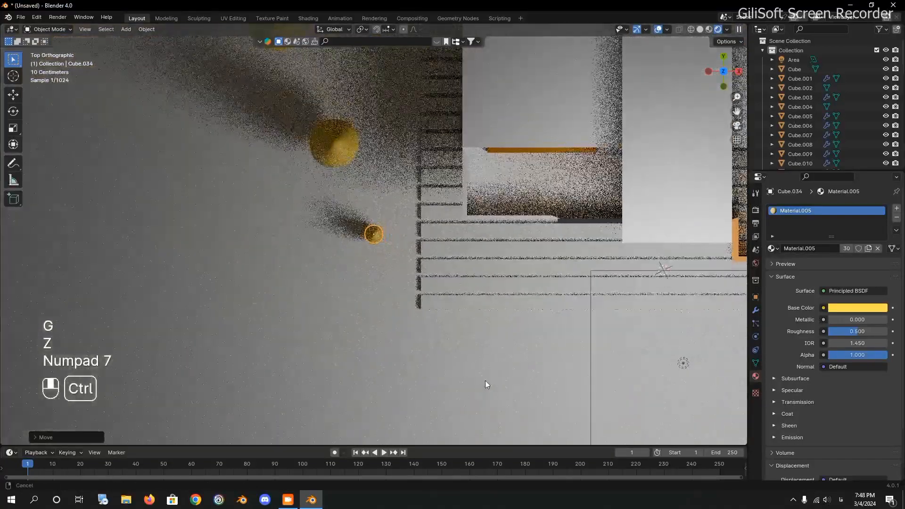
{"action": "key", "text": "shift+d"}
{"action": "left_click", "coordinate": [522, 269]}
{"action": "key", "text": "shift+d"}
{"action": "left_click", "coordinate": [457, 289]}
{"action": "key", "text": "shift+d"}
{"action": "left_click", "coordinate": [501, 314]}
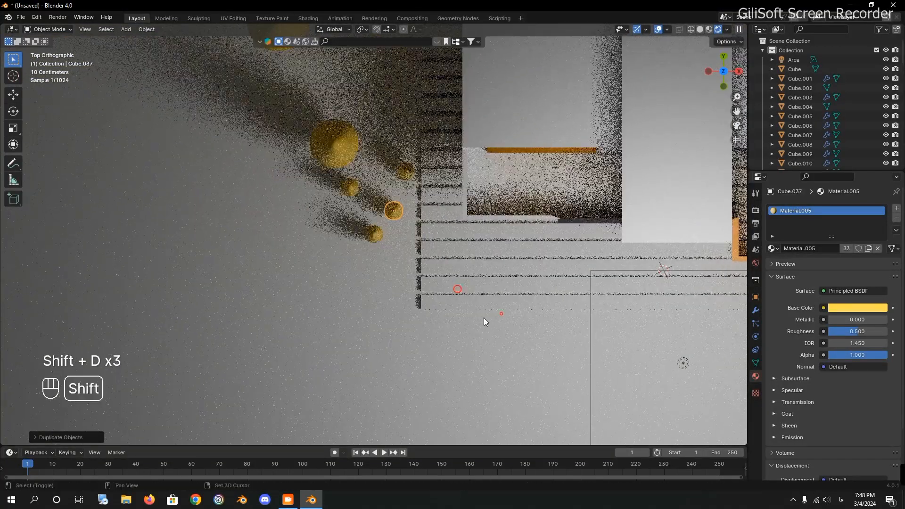
Step: Scatter further copies of the small tree over the ground beside the deck's front corner on the balcony side
{"action": "key", "text": "shift+d"}
{"action": "left_click", "coordinate": [404, 346]}
{"action": "key", "text": "shift+d"}
{"action": "left_click", "coordinate": [344, 372]}
{"action": "key", "text": "shift+d"}
{"action": "left_click", "coordinate": [404, 305]}
{"action": "key", "text": "shift+d"}
{"action": "left_click", "coordinate": [309, 248]}
{"action": "key", "text": "shift+d"}
{"action": "left_click", "coordinate": [397, 208]}
{"action": "key", "text": "shift+d"}
{"action": "left_click", "coordinate": [293, 217]}
{"action": "key", "text": "shift+d"}
{"action": "left_click", "coordinate": [374, 251]}
{"action": "key", "text": "shift+d"}
{"action": "left_click", "coordinate": [334, 312]}
Step: Scatter more small tree copies along the front edge of the cluster beside the deck's front corner on the balcony side
{"action": "middle_click_drag", "start_coordinate": [335, 302], "coordinate": [349, 285]}
{"action": "key", "text": "KP_7"}
{"action": "key", "text": "shift+d"}
{"action": "left_click", "coordinate": [394, 330]}
{"action": "key", "text": "shift+d"}
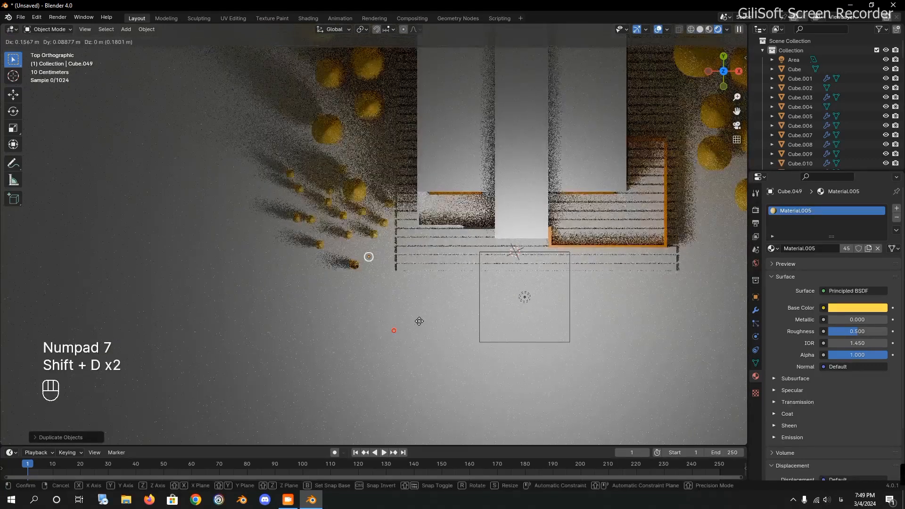
{"action": "left_click", "coordinate": [415, 337]}
{"action": "key", "text": "shift+d"}
{"action": "left_click", "coordinate": [415, 353]}
{"action": "key", "text": "shift+d"}
{"action": "left_click", "coordinate": [367, 351]}
Step: Duplicate the small tree within the balcony-side cluster, resize that copy, and place two further copies of it
{"action": "key", "text": "shift+d"}
{"action": "left_click", "coordinate": [349, 320]}
{"action": "key", "text": "s"}
{"action": "left_click", "coordinate": [380, 335]}
{"action": "key", "text": "shift+d"}
{"action": "left_click", "coordinate": [382, 279]}
{"action": "key", "text": "shift+d"}
{"action": "left_click", "coordinate": [355, 311]}
Step: Extend the balcony-side cluster outward and backward with small tree copies, enlarge one, and fill remaining gaps with more copies
{"action": "key", "text": "shift+d"}
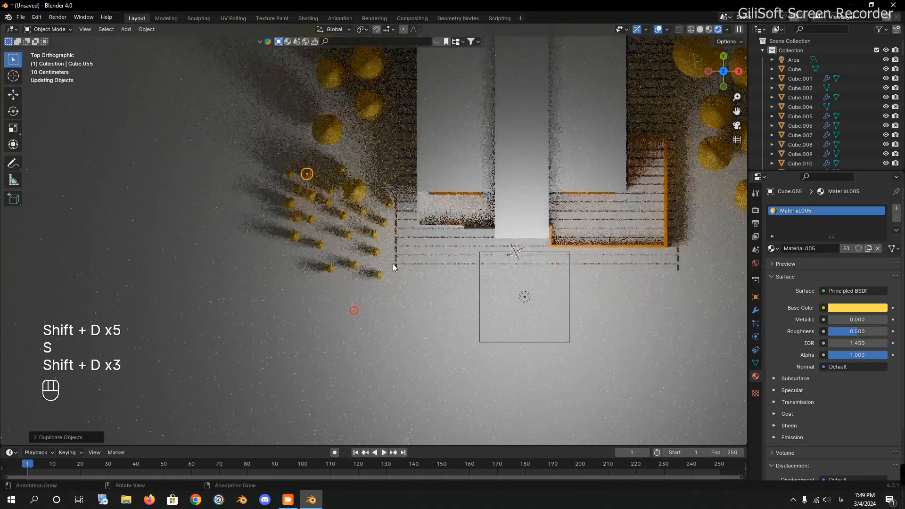
{"action": "left_click", "coordinate": [393, 264]}
{"action": "key", "text": "shift+d"}
{"action": "left_click", "coordinate": [357, 246]}
{"action": "key", "text": "shift+d"}
{"action": "key", "text": "shift+d"}
{"action": "left_click", "coordinate": [383, 287]}
{"action": "key", "text": "s"}
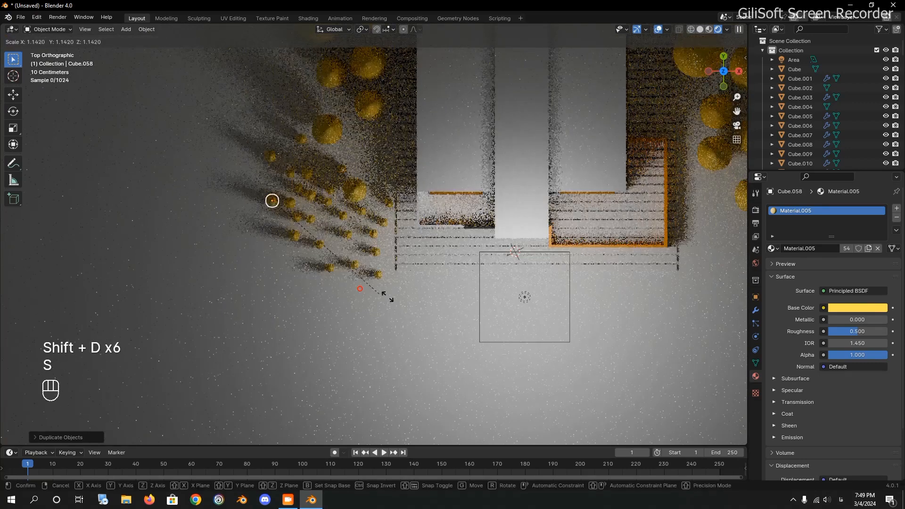
{"action": "left_click", "coordinate": [399, 299]}
{"action": "key", "text": "shift+d"}
{"action": "left_click", "coordinate": [489, 252]}
{"action": "key", "text": "shift+d"}
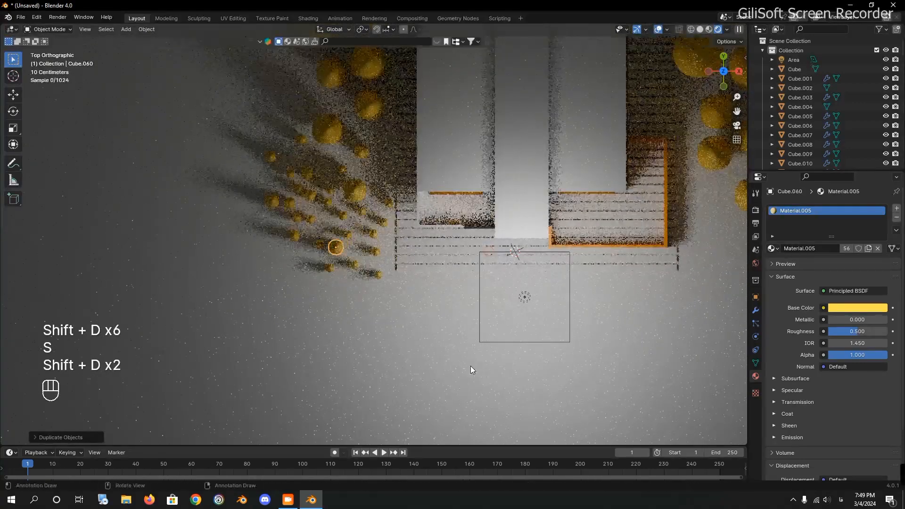
Step: Duplicate the small tree to the deck's front corner on the walled terrace side and scale it down
{"action": "middle_click_drag", "start_coordinate": [470, 366], "coordinate": [267, 357], "text": "shift"}
{"action": "key", "text": "shift+d"}
{"action": "left_click", "coordinate": [712, 327]}
{"action": "key", "text": "s"}
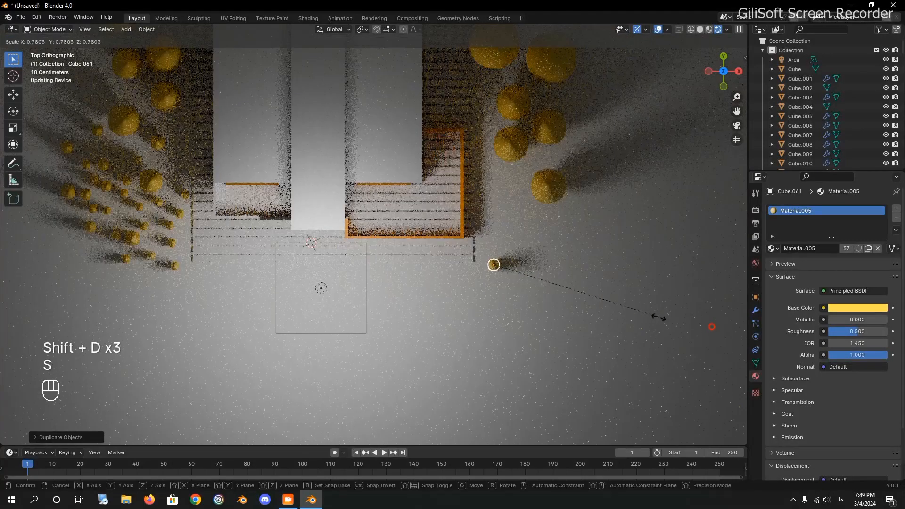
{"action": "left_click", "coordinate": [651, 315]}
Step: Scatter copies of the small tree around the terrace-side deck corner and resize the rearmost copy
{"action": "key", "text": "shift+d"}
{"action": "left_click", "coordinate": [674, 331]}
{"action": "key", "text": "shift+d"}
{"action": "left_click", "coordinate": [664, 310]}
{"action": "key", "text": "shift+d"}
{"action": "left_click", "coordinate": [654, 338]}
{"action": "left_click", "coordinate": [632, 307]}
{"action": "key", "text": "shift+d"}
{"action": "left_click", "coordinate": [659, 313]}
{"action": "key", "text": "shift+d"}
{"action": "key", "text": "s"}
{"action": "left_click", "coordinate": [647, 289]}
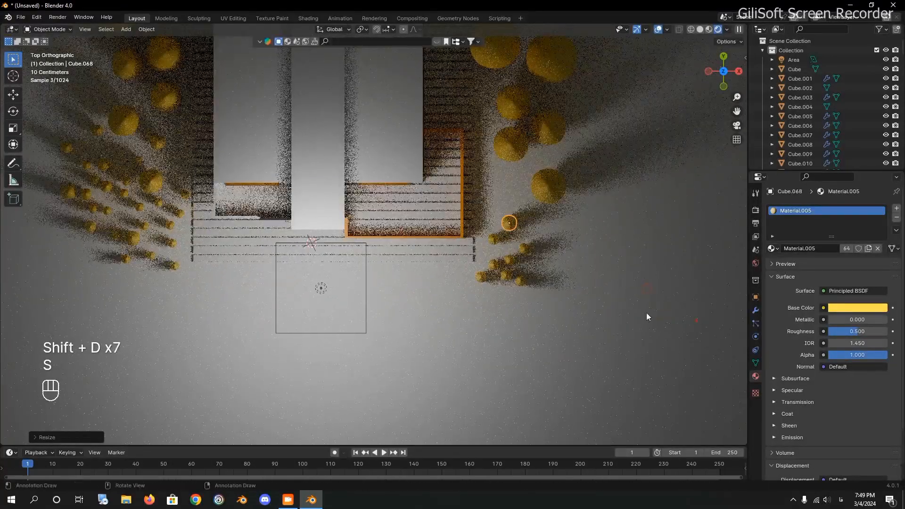
Step: Spread more small tree copies beside the terrace and enlarge one at the cluster's outer edge
{"action": "key", "text": "shift+d"}
{"action": "left_click", "coordinate": [613, 302]}
{"action": "key", "text": "shift+d"}
{"action": "left_click", "coordinate": [651, 348]}
{"action": "key", "text": "shift+d"}
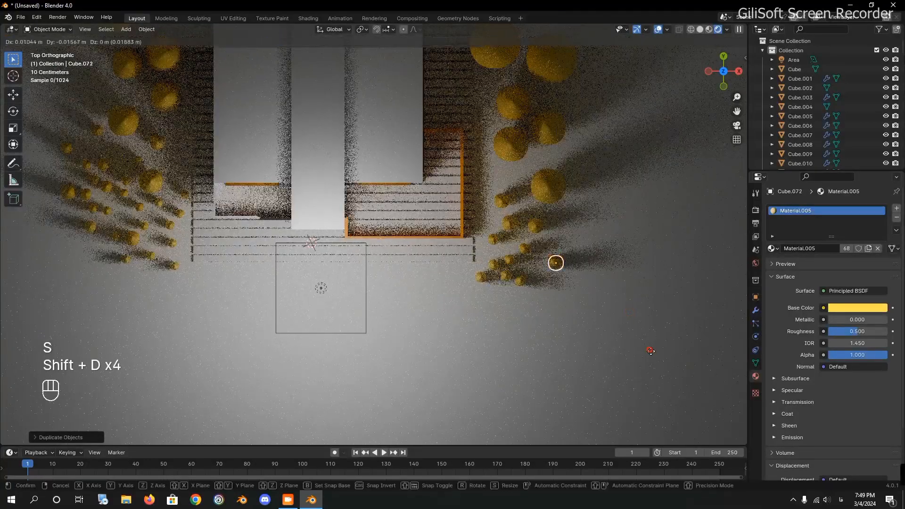
{"action": "key", "text": "s"}
{"action": "left_click", "coordinate": [689, 342]}
Step: Copy the enlarged small tree around the terrace-side cluster and into the gaps between the deck and the larger trees
{"action": "key", "text": "shift+d"}
{"action": "left_click", "coordinate": [655, 381]}
{"action": "key", "text": "shift+d"}
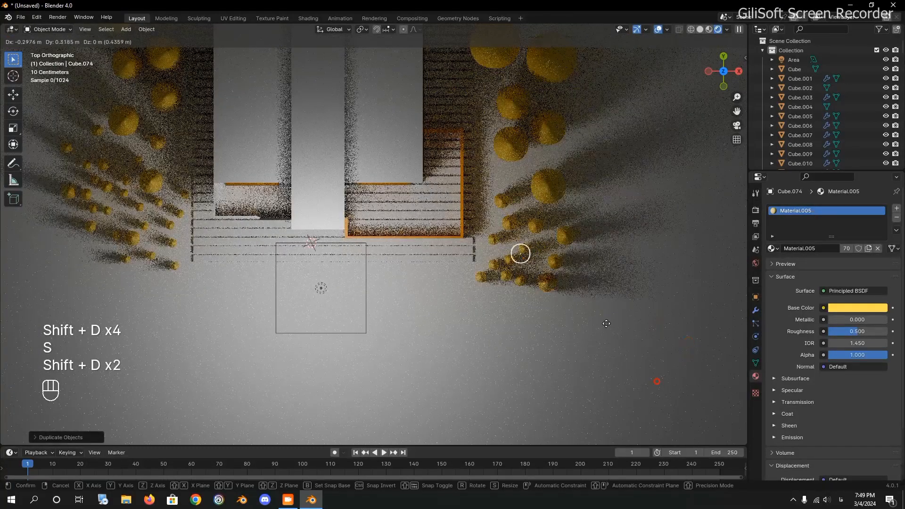
{"action": "left_click", "coordinate": [590, 274]}
{"action": "key", "text": "shift+d"}
{"action": "left_click", "coordinate": [575, 239]}
{"action": "key", "text": "shift+d"}
{"action": "left_click", "coordinate": [604, 238]}
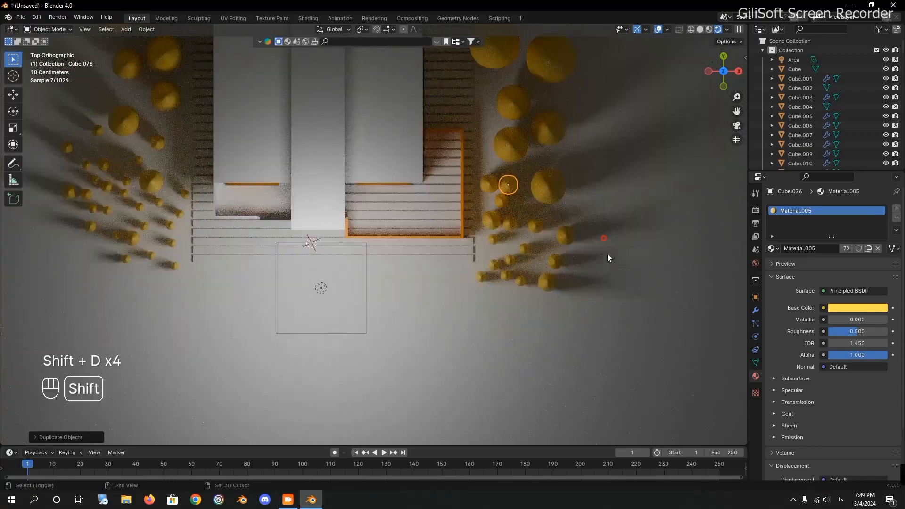
{"action": "key", "text": "shift+d"}
{"action": "left_click", "coordinate": [672, 294]}
Step: Duplicate a larger tree with its trunk to the outer edge of the balcony-side planting and enlarge it
{"action": "middle_click_drag", "start_coordinate": [646, 301], "coordinate": [205, 323]}
{"action": "middle_click_drag", "start_coordinate": [155, 304], "coordinate": [281, 178]}
{"action": "left_click", "coordinate": [80, 297], "text": "shift"}
{"action": "key", "text": "KP_7"}
{"action": "key", "text": "shift+d"}
{"action": "left_click", "coordinate": [364, 181]}
{"action": "key", "text": "s"}
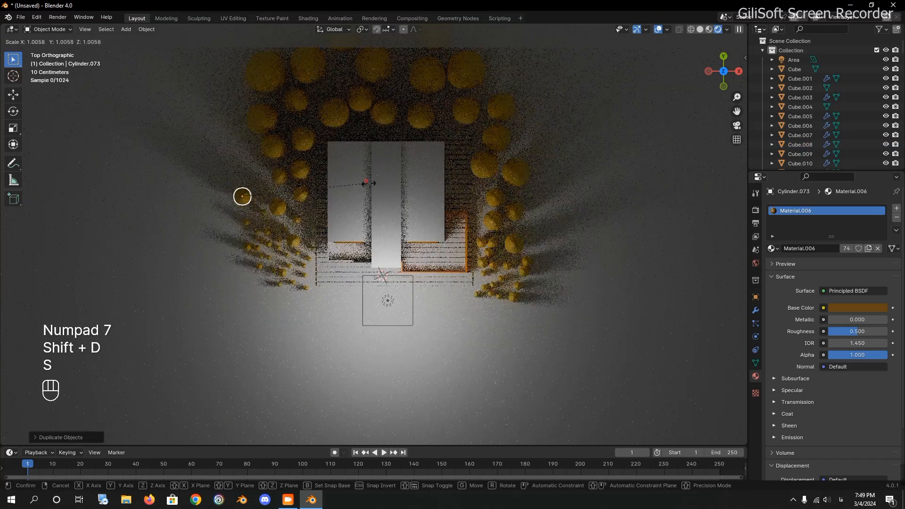
{"action": "left_click", "coordinate": [443, 231]}
Step: Adjust the enlarged balcony-side tree's height along Z so its trunk meets the ground
{"action": "middle_click_drag", "start_coordinate": [444, 231], "coordinate": [466, 150]}
{"action": "key", "text": "g"}
{"action": "key", "text": "z"}
{"action": "key", "text": "g"}
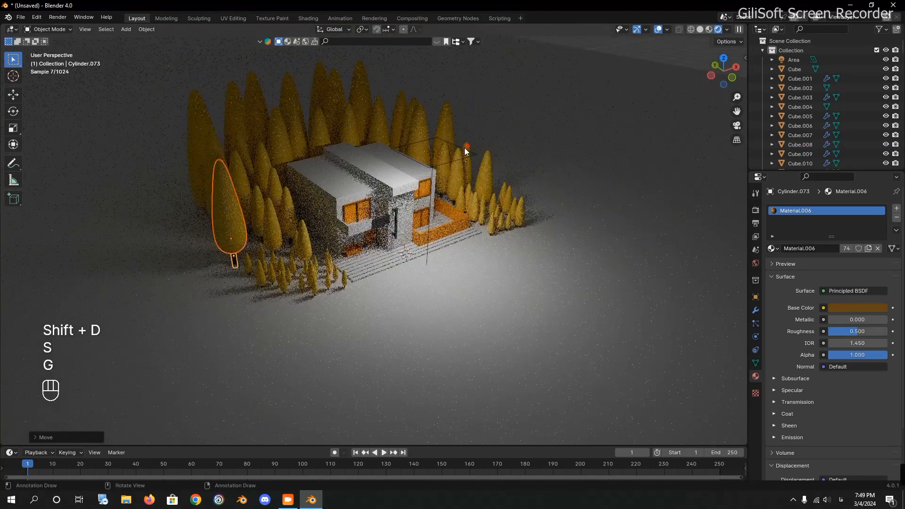
{"action": "key", "text": "z"}
{"action": "left_click", "coordinate": [462, 149]}
Step: Place four copies of the enlarged tree in an outer row along the balcony side of the house
{"action": "key", "text": "KP_7"}
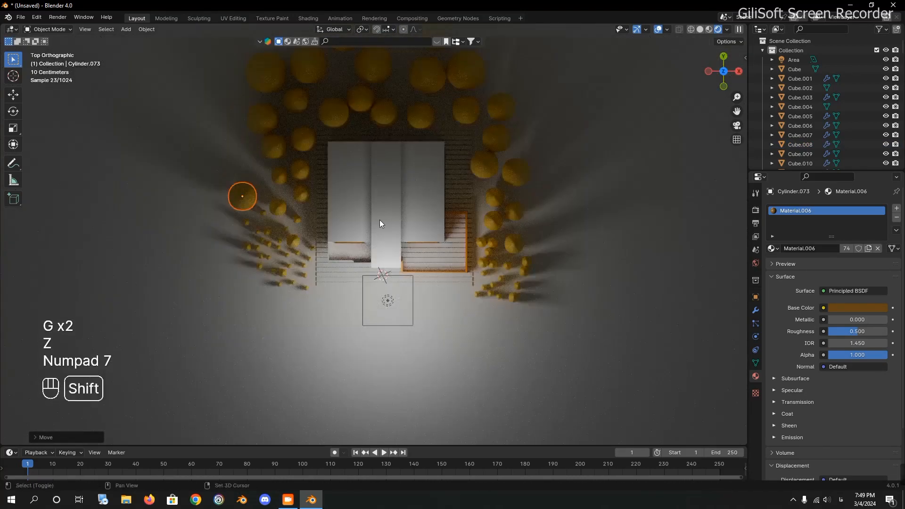
{"action": "key", "text": "shift+d"}
{"action": "left_click", "coordinate": [391, 183]}
{"action": "key", "text": "shift+d"}
{"action": "left_click", "coordinate": [363, 148]}
{"action": "key", "text": "shift+d"}
{"action": "left_click", "coordinate": [356, 255]}
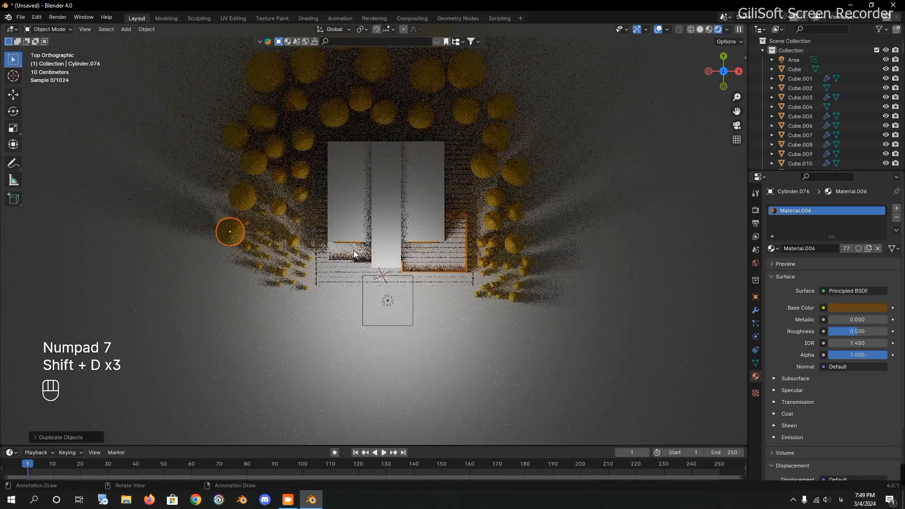
{"action": "key", "text": "shift+d"}
{"action": "left_click", "coordinate": [337, 188]}
Step: Duplicate the tree to the rear corner on the balcony side, scale it up, and move it to suit its new size
{"action": "key", "text": "shift+d"}
{"action": "left_click", "coordinate": [353, 102]}
{"action": "key", "text": "s"}
{"action": "left_click", "coordinate": [420, 184]}
{"action": "middle_click_drag", "start_coordinate": [420, 184], "coordinate": [406, 110]}
{"action": "key", "text": "g"}
{"action": "left_click", "coordinate": [461, 81]}
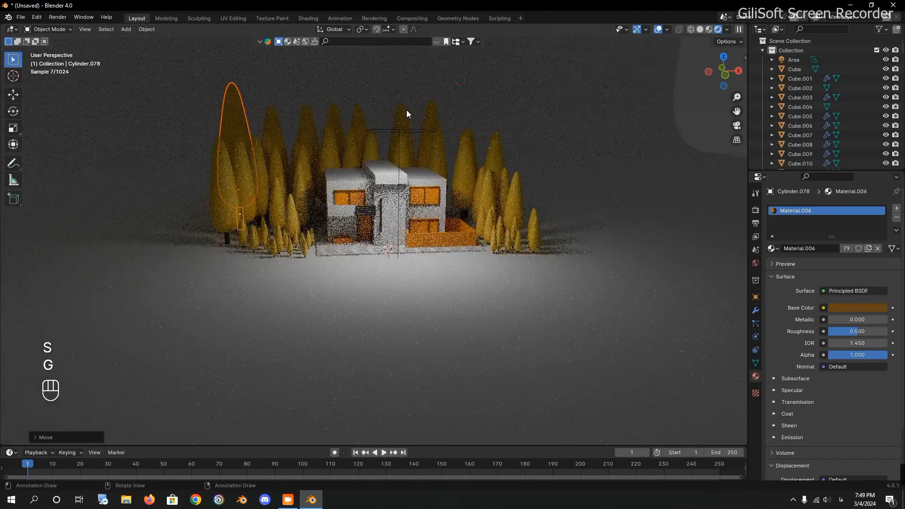
Step: Duplicate the largest tree behind the existing trees, resize it, and place two further copies across the rear
{"action": "key", "text": "KP_7"}
{"action": "middle_click_drag", "start_coordinate": [371, 174], "coordinate": [350, 233], "text": "shift"}
{"action": "scroll", "coordinate": [350, 233], "scroll_direction": "up", "scroll_amount": 1}
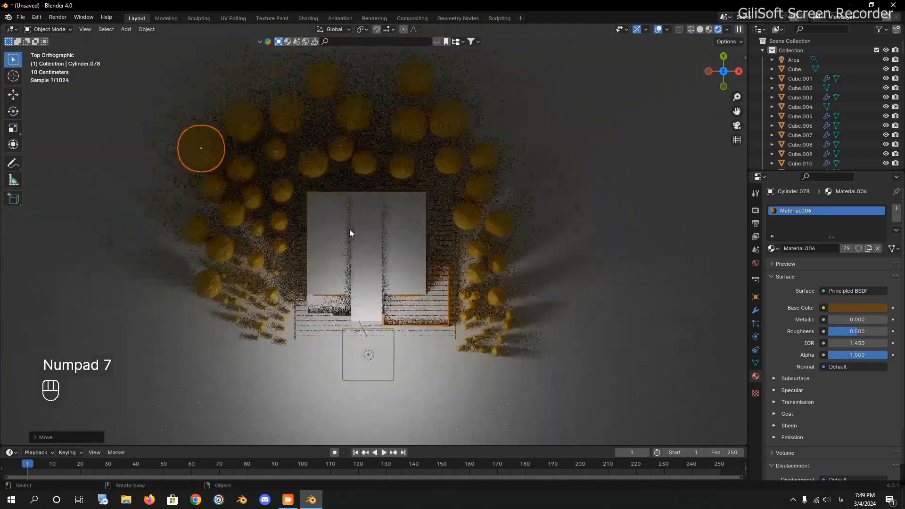
{"action": "left_click", "coordinate": [372, 196]}
{"action": "middle_click_drag", "start_coordinate": [372, 196], "coordinate": [329, 273], "text": "shift"}
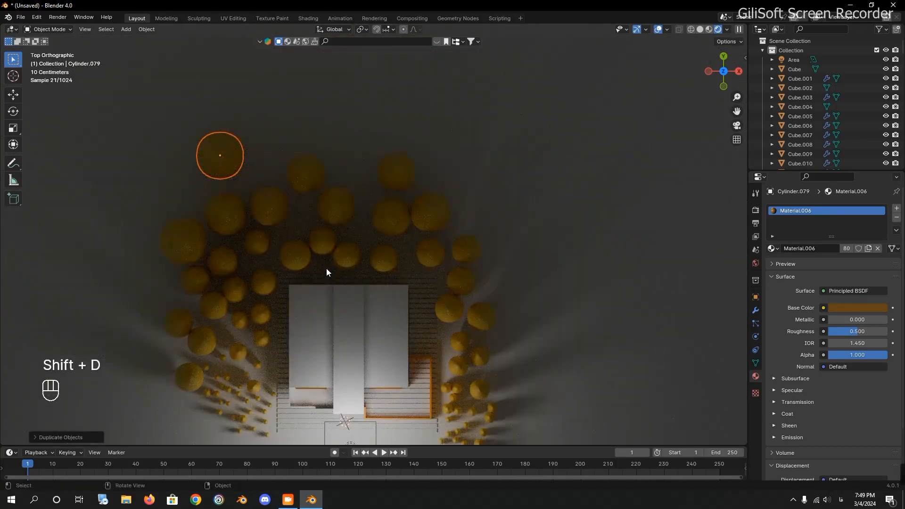
{"action": "key", "text": "s"}
{"action": "left_click", "coordinate": [370, 289]}
{"action": "key", "text": "shift+d"}
{"action": "left_click", "coordinate": [398, 259]}
{"action": "key", "text": "shift+d"}
{"action": "left_click", "coordinate": [496, 263]}
Step: Give the deck planks a new material with a yellow base colour of hue 0.125, saturation 1.000 and value 0.801
{"action": "middle_click_drag", "start_coordinate": [590, 312], "coordinate": [562, 217]}
{"action": "scroll", "coordinate": [562, 217], "scroll_direction": "down", "scroll_amount": 1}
{"action": "left_click", "coordinate": [292, 300]}
{"action": "middle_click_drag", "start_coordinate": [324, 306], "coordinate": [420, 182], "text": "ctrl"}
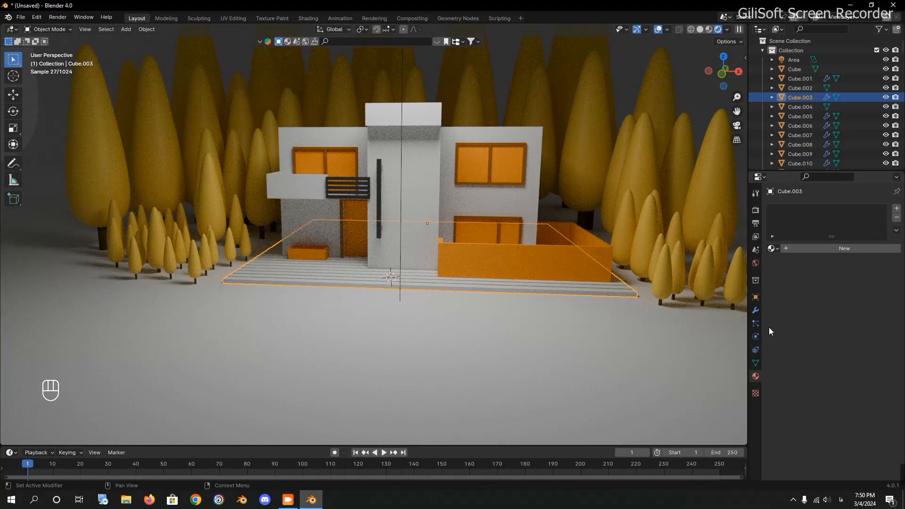
{"action": "left_click", "coordinate": [790, 249]}
{"action": "mouse_move", "coordinate": [819, 240]}
{"action": "left_mouse_down"}
{"action": "mouse_move", "coordinate": [798, 227]}
{"action": "mouse_move", "coordinate": [815, 239]}
{"action": "left_mouse_up"}
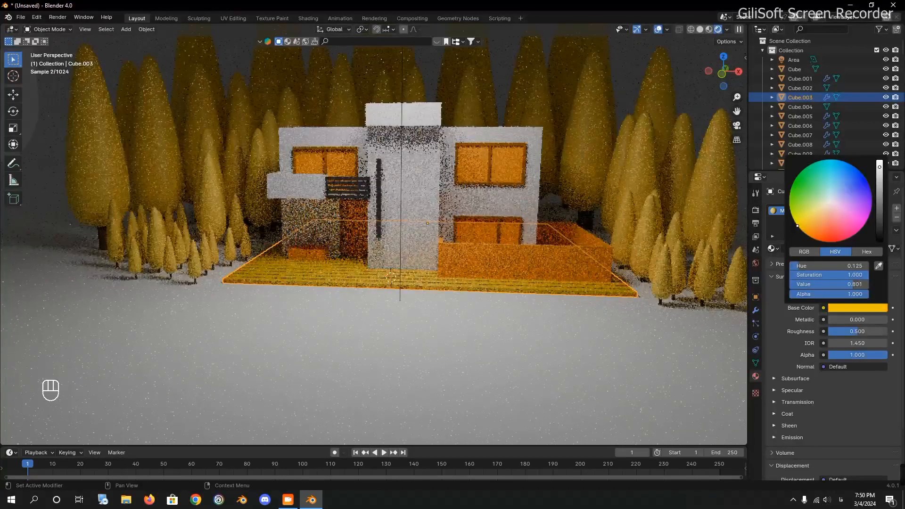
Step: Change the terrace wall material's base colour to orange with hue 0.061, saturation 0.965 and value 1.000
{"action": "scroll", "coordinate": [488, 262], "scroll_direction": "up", "scroll_amount": 3}
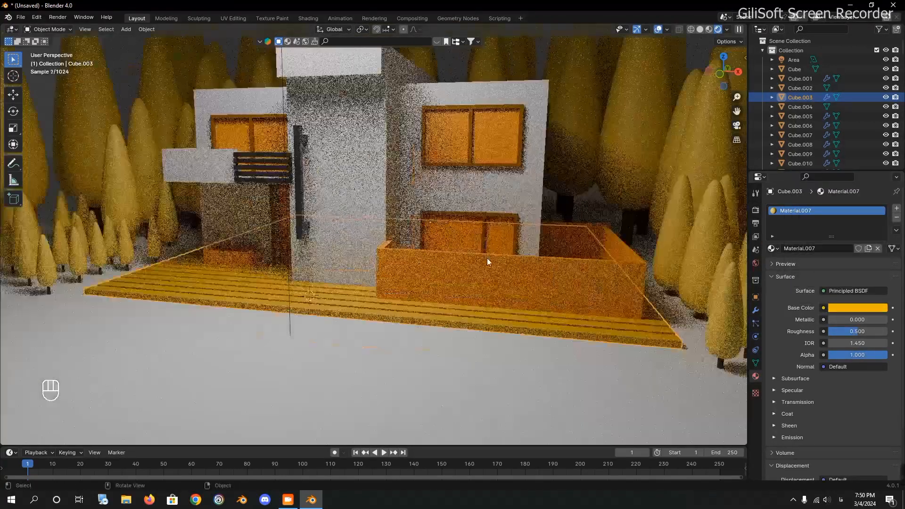
{"action": "left_click", "coordinate": [488, 263]}
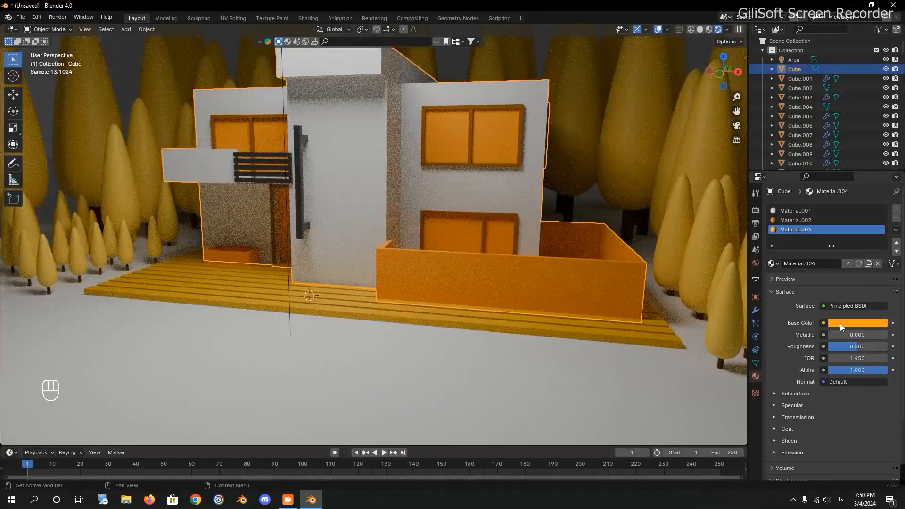
{"action": "left_click", "coordinate": [841, 323]}
{"action": "left_click_drag", "start_coordinate": [805, 237], "coordinate": [813, 243]}
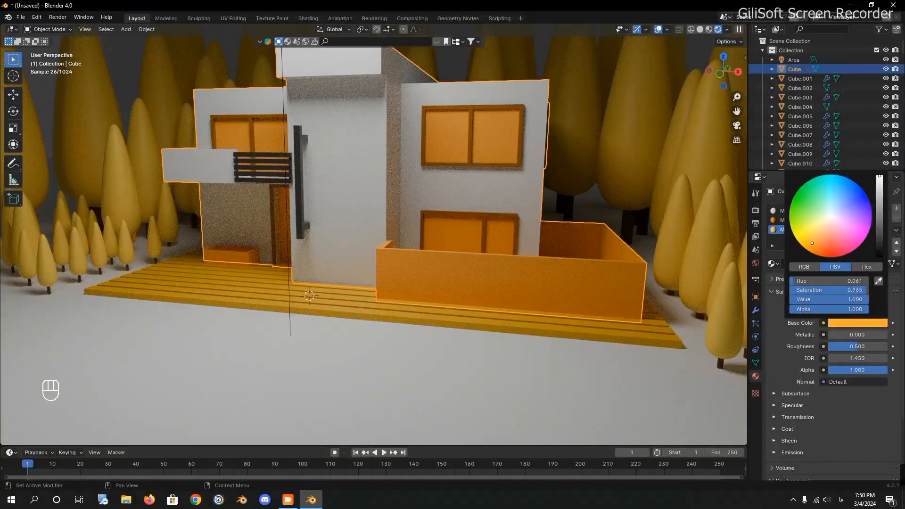
Step: Set the world background strength to 0.5 and darken its colour
{"action": "scroll", "coordinate": [566, 254], "scroll_direction": "down", "scroll_amount": 3}
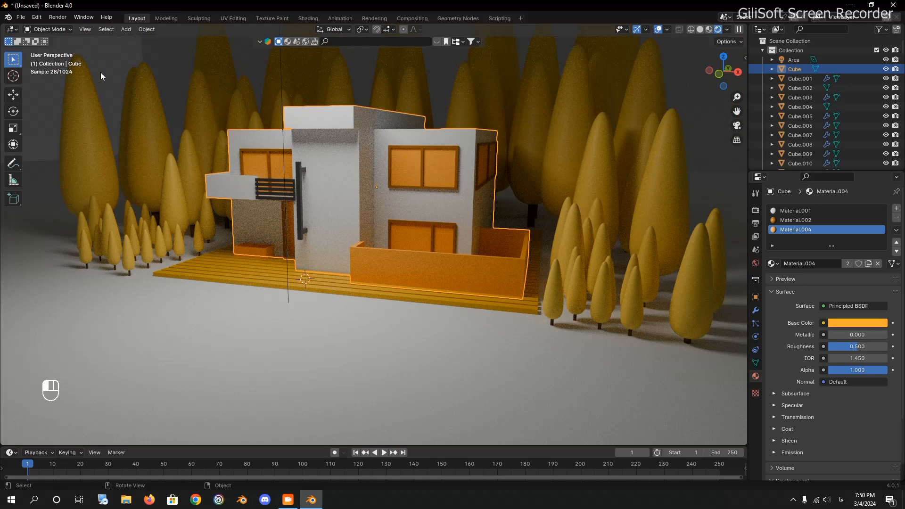
{"action": "left_click", "coordinate": [756, 263]}
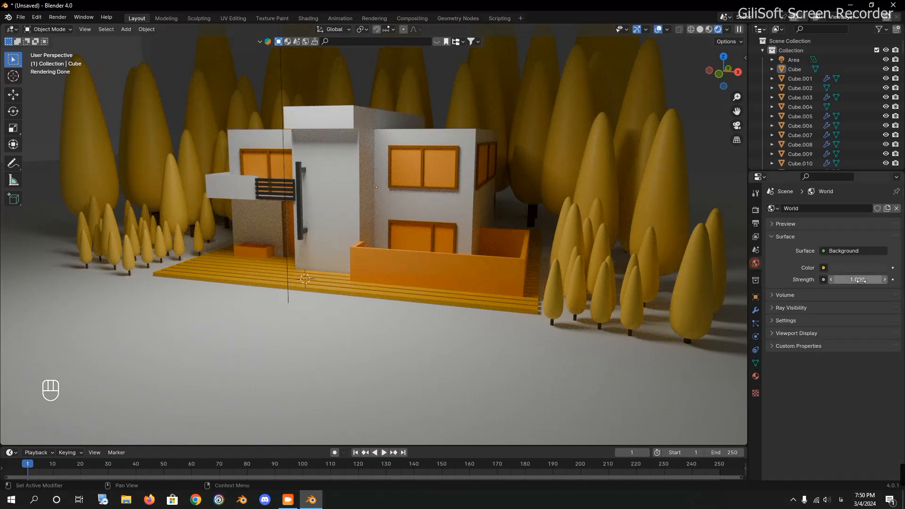
{"action": "left_click_drag", "start_coordinate": [862, 281], "coordinate": [849, 281]}
{"action": "left_click", "coordinate": [861, 271]}
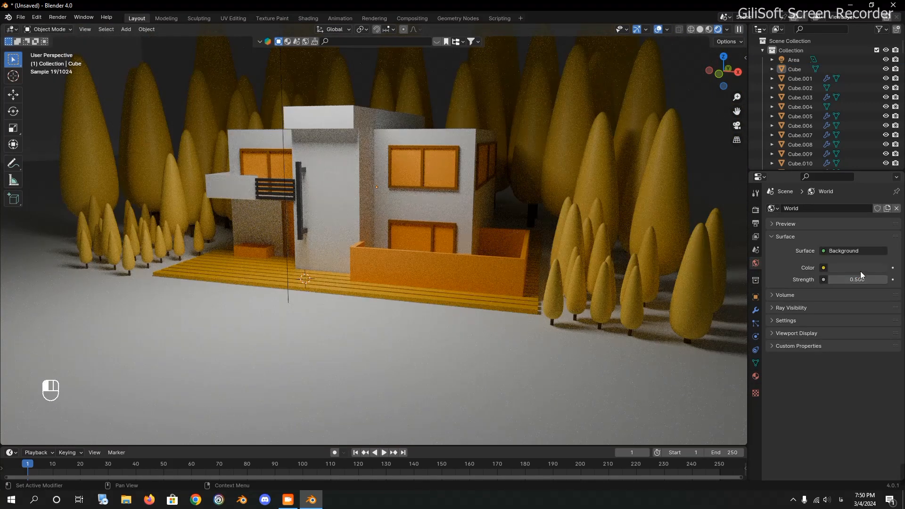
{"action": "left_click", "coordinate": [880, 186]}
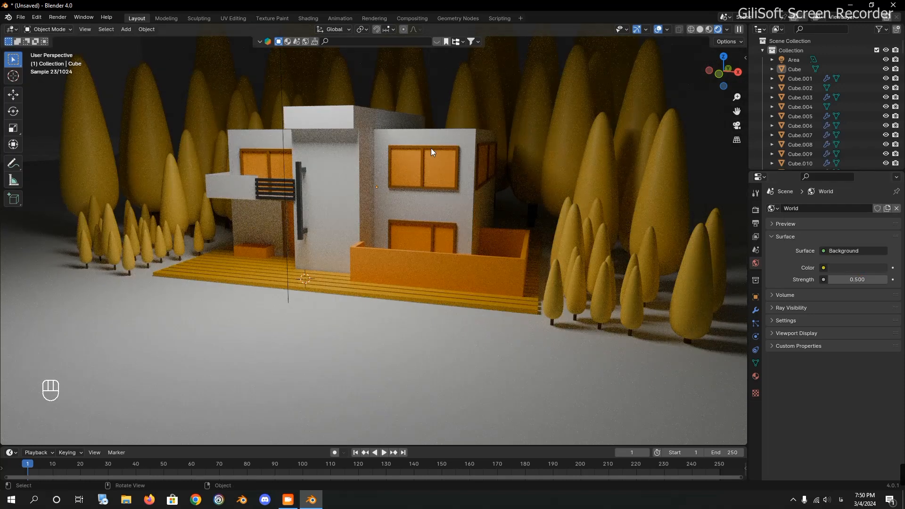
Step: Colour the backdrop plane pale yellow with hue 0.123, saturation 0.844 and value 0.800
{"action": "left_click", "coordinate": [755, 375]}
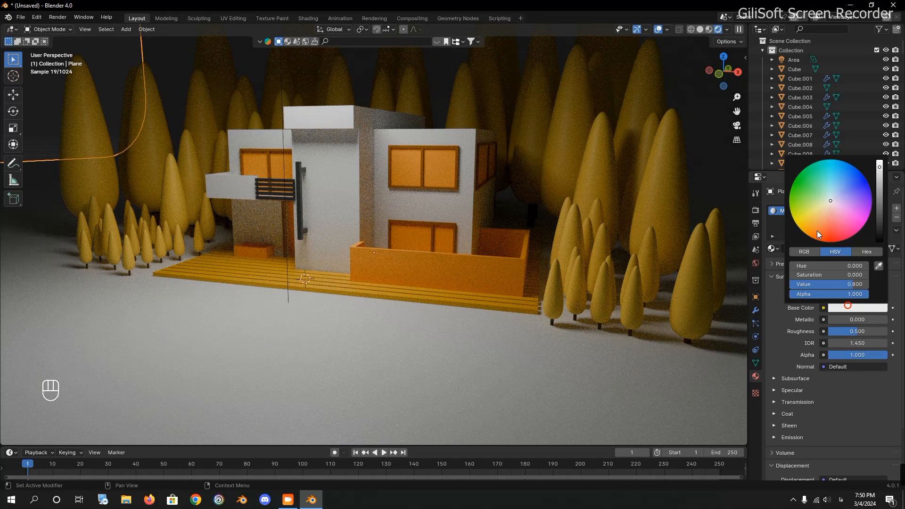
{"action": "left_click", "coordinate": [802, 230]}
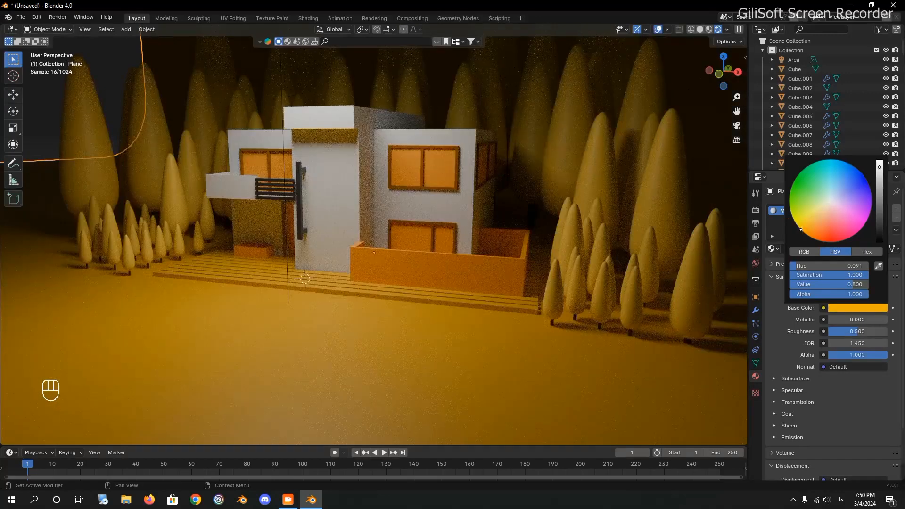
{"action": "left_click_drag", "start_coordinate": [808, 220], "coordinate": [817, 215]}
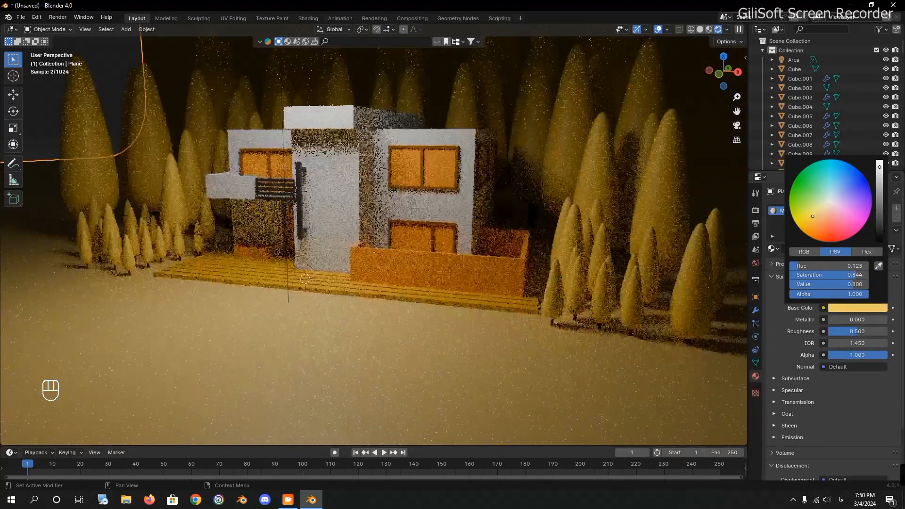
Step: Move the area light back along Y over the house and reposition it along Z
{"action": "middle_click_drag", "start_coordinate": [548, 198], "coordinate": [572, 233], "text": "shift"}
{"action": "middle_click_drag", "start_coordinate": [295, 102], "coordinate": [287, 206], "text": "shift"}
{"action": "left_click", "coordinate": [289, 237]}
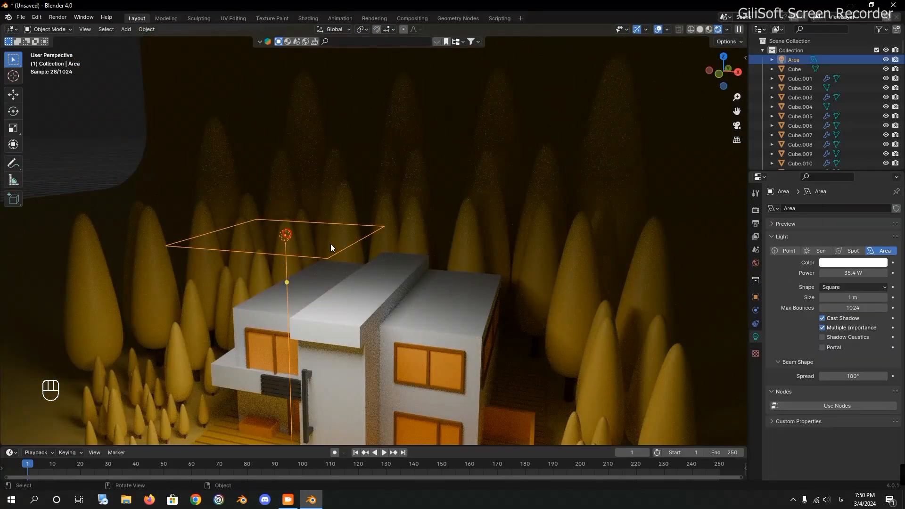
{"action": "key", "text": "g"}
{"action": "key", "text": "y"}
{"action": "key", "text": "g"}
{"action": "key", "text": "z"}
{"action": "left_click", "coordinate": [381, 173]}
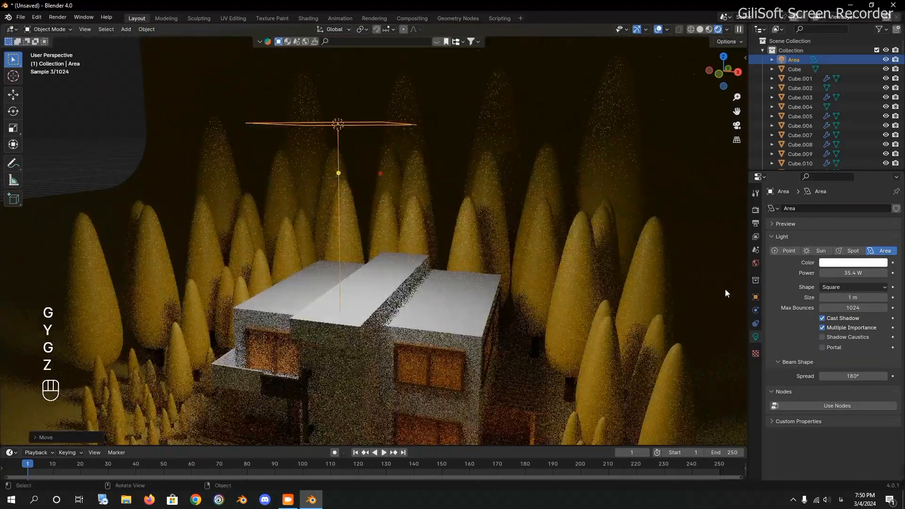
Step: Set the area light's power to 68.6 W and adjust its height along Z
{"action": "mouse_move", "coordinate": [846, 273]}
{"action": "left_mouse_down"}
{"action": "mouse_move", "coordinate": [873, 273]}
{"action": "mouse_move", "coordinate": [858, 272]}
{"action": "left_mouse_up"}
{"action": "key", "text": "g"}
{"action": "key", "text": "z"}
{"action": "left_click", "coordinate": [476, 282]}
Step: Duplicate the area light to another position in the scene and set the copy's power to 15 W
{"action": "middle_click_drag", "start_coordinate": [476, 283], "coordinate": [566, 212]}
{"action": "key", "text": "shift+d"}
{"action": "left_click", "coordinate": [347, 239]}
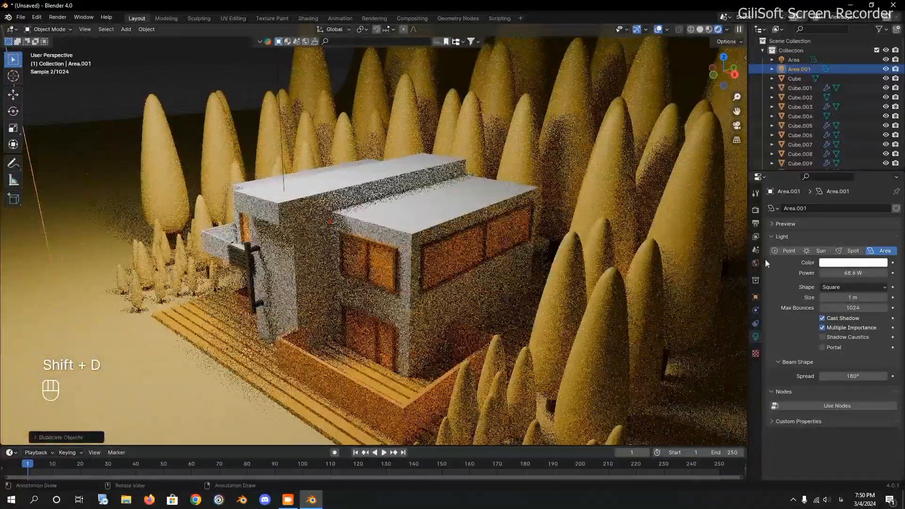
{"action": "left_click_drag", "start_coordinate": [875, 273], "coordinate": [863, 274]}
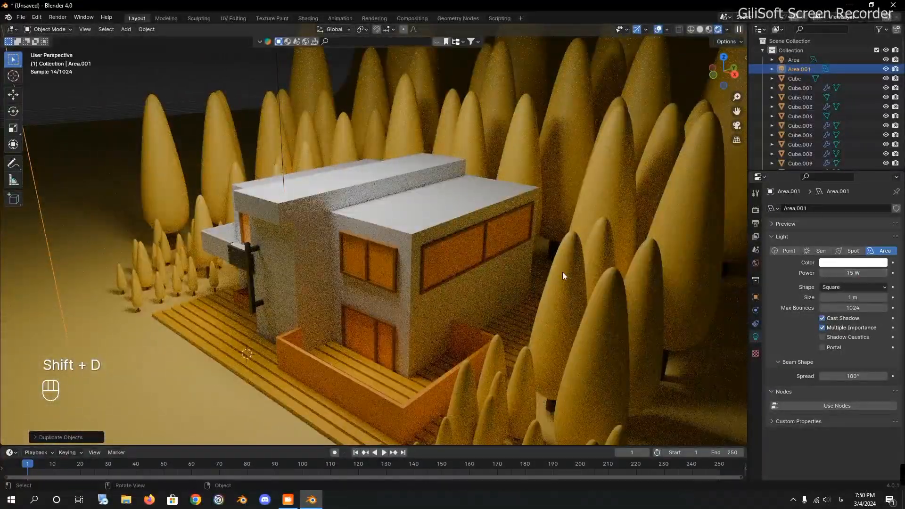
Step: Duplicate the 15 W area light to the opposite side of the house
{"action": "middle_click_drag", "start_coordinate": [562, 272], "coordinate": [592, 296]}
{"action": "key", "text": "KP_7"}
{"action": "middle_click_drag", "start_coordinate": [561, 243], "coordinate": [494, 289], "text": "ctrl"}
{"action": "key", "text": "shift+d"}
{"action": "left_click", "coordinate": [668, 284]}
{"action": "middle_click_drag", "start_coordinate": [632, 259], "coordinate": [571, 233]}
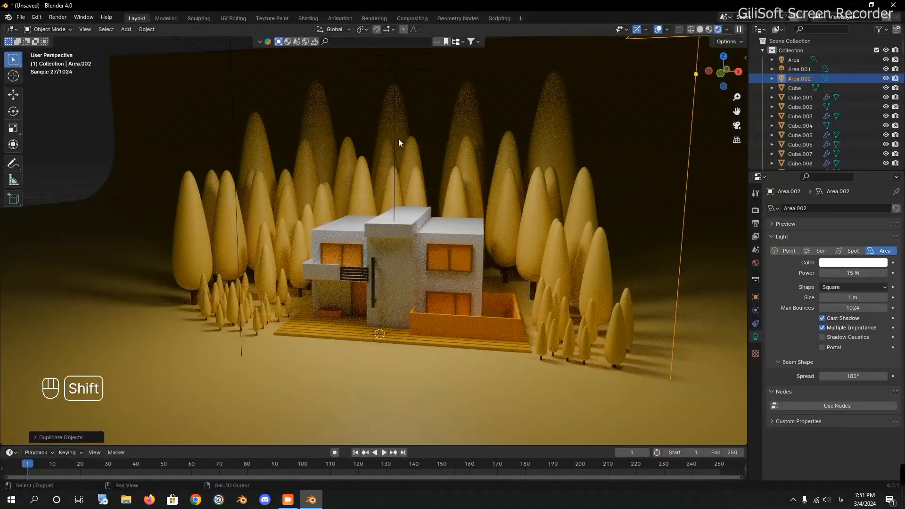
Step: Add a point light and place it near the backdrop, above the back row of trees
{"action": "key", "text": "shift+a"}
{"action": "mouse_move", "coordinate": [391, 161]}
{"action": "left_click", "coordinate": [460, 161]}
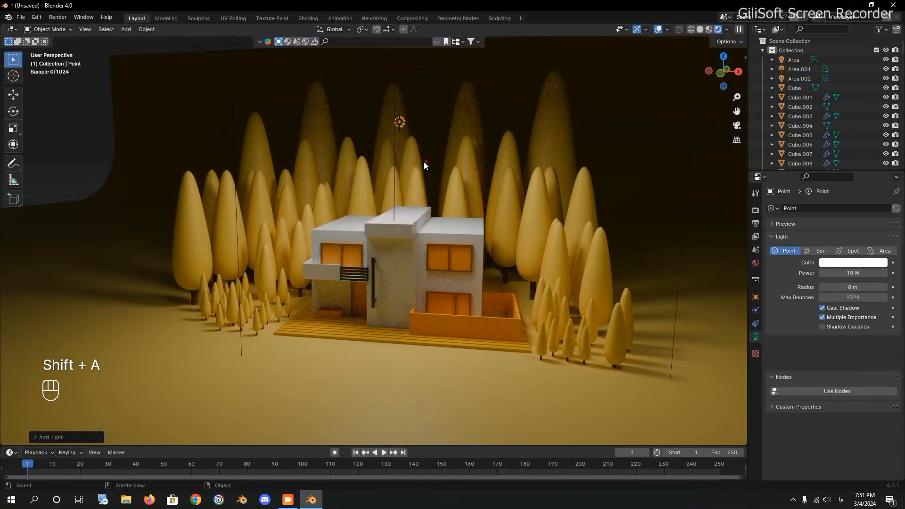
{"action": "key", "text": "g"}
{"action": "left_click", "coordinate": [519, 174]}
Step: Duplicate the point light three times, spreading the copies across the backdrop above the back row of trees
{"action": "key", "text": "shift+d"}
{"action": "left_click", "coordinate": [577, 190]}
{"action": "key", "text": "shift+d"}
{"action": "left_click", "coordinate": [381, 278]}
{"action": "key", "text": "shift+d"}
{"action": "left_click", "coordinate": [529, 276]}
Step: Lighten the world background colour to a dark grey
{"action": "left_click", "coordinate": [756, 263]}
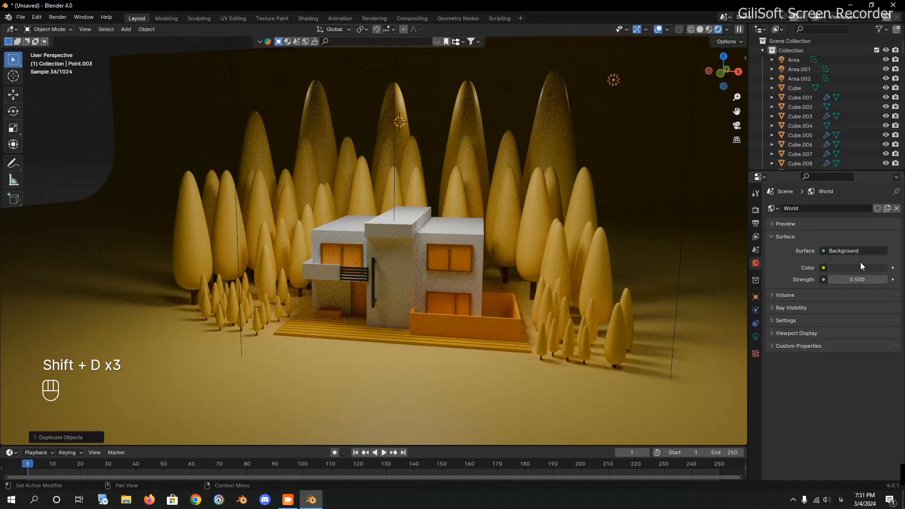
{"action": "left_click", "coordinate": [860, 267]}
{"action": "left_click_drag", "start_coordinate": [882, 184], "coordinate": [882, 176]}
Step: Add an area light beside the trees, raise it along Z and set its power to 34.7 W
{"action": "key", "text": "shift+a"}
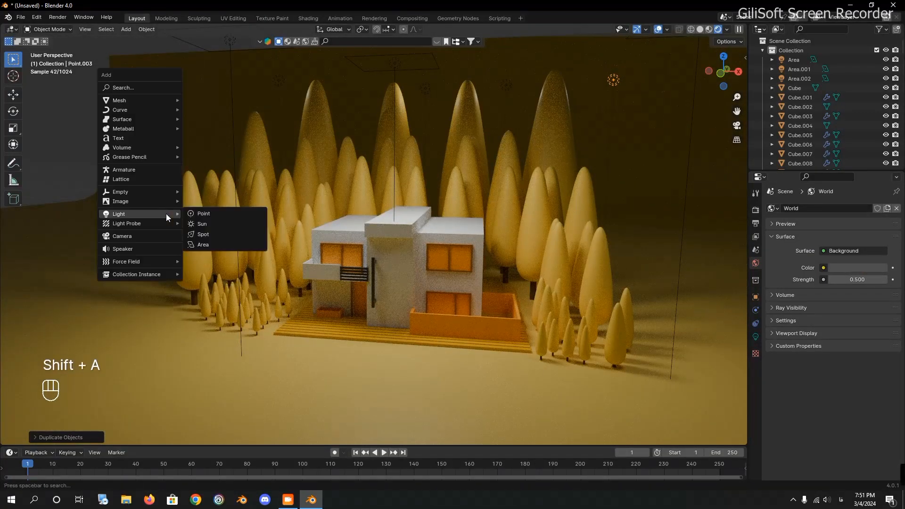
{"action": "left_click", "coordinate": [215, 248]}
{"action": "key", "text": "g"}
{"action": "key", "text": "z"}
{"action": "left_click", "coordinate": [768, 283]}
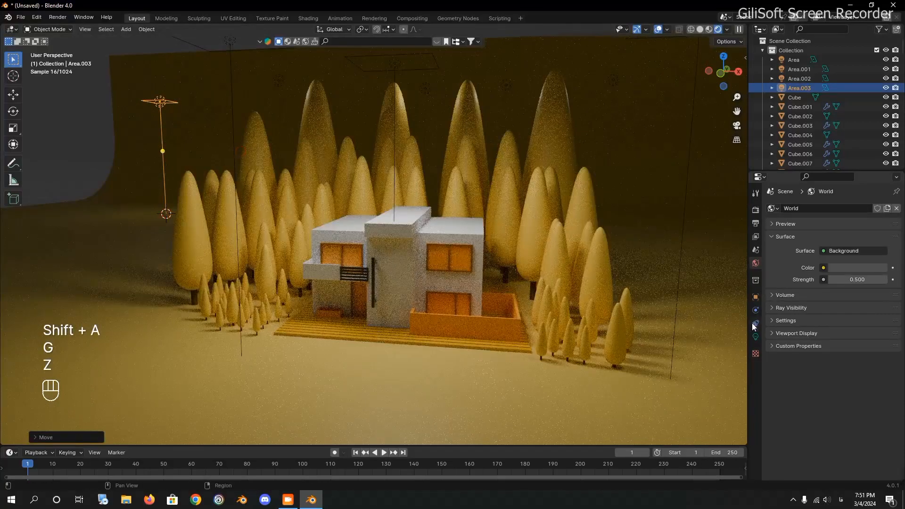
{"action": "left_click", "coordinate": [758, 337]}
{"action": "left_click_drag", "start_coordinate": [853, 273], "coordinate": [873, 273]}
Step: Duplicate the 34.7 W area light to the other side of the trees and adjust its position along Y and freely
{"action": "key", "text": "shift+d"}
{"action": "key", "text": "g"}
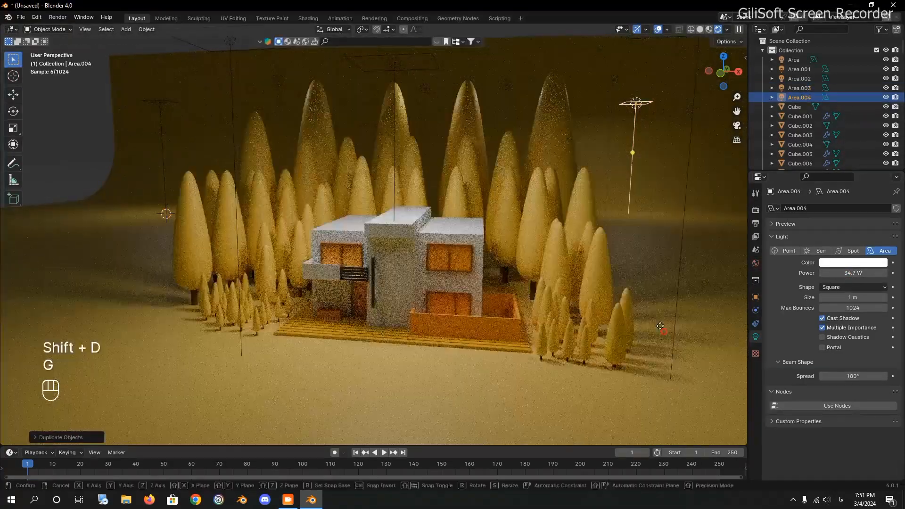
{"action": "key", "text": "y"}
{"action": "left_click", "coordinate": [655, 219]}
{"action": "key", "text": "g"}
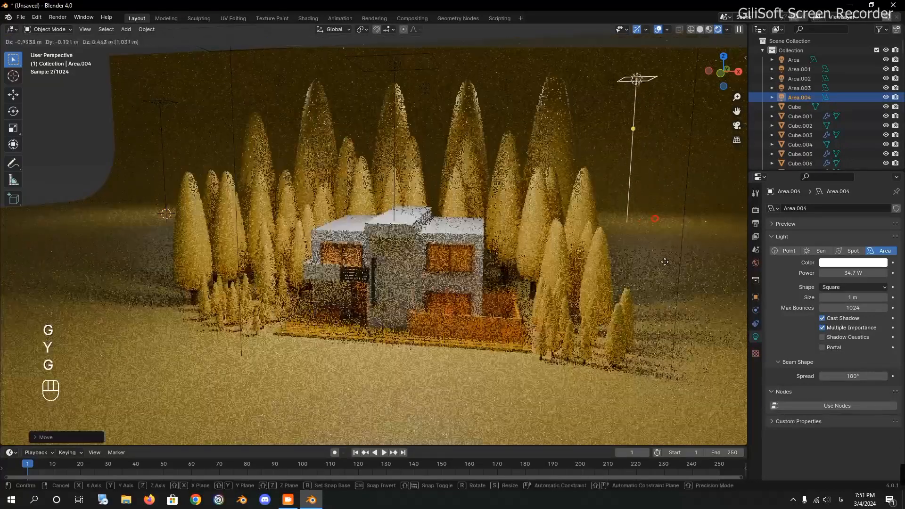
{"action": "left_click", "coordinate": [652, 256]}
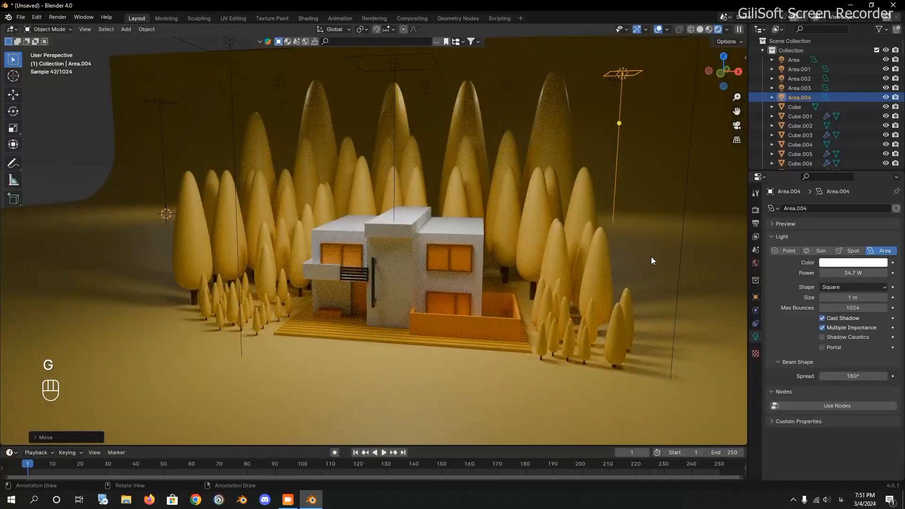
{"action": "middle_click_drag", "start_coordinate": [447, 199], "coordinate": [429, 141]}
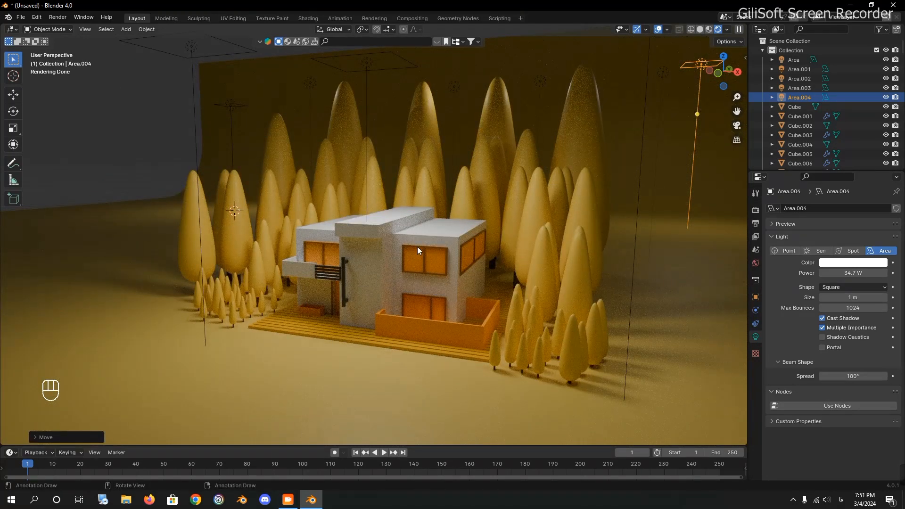
Step: Add a UV sphere, raise it along Z above the house roof and scale it down
{"action": "key", "text": "shift+a"}
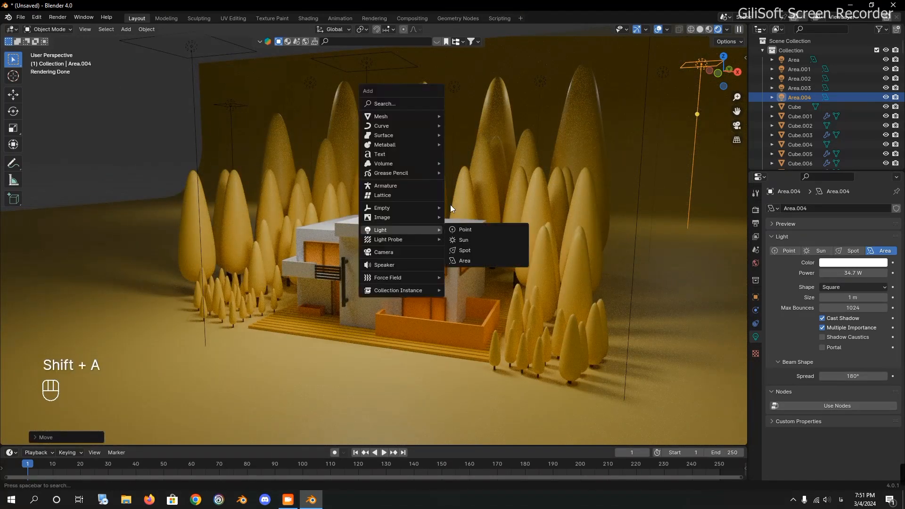
{"action": "mouse_move", "coordinate": [409, 117]}
{"action": "left_click", "coordinate": [467, 145]}
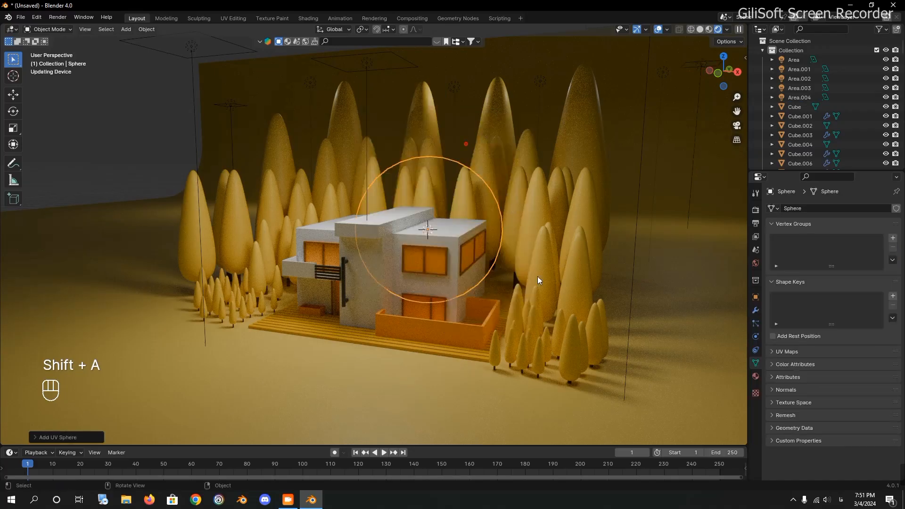
{"action": "key", "text": "g"}
{"action": "key", "text": "z"}
{"action": "key", "text": "s"}
{"action": "left_click", "coordinate": [485, 206]}
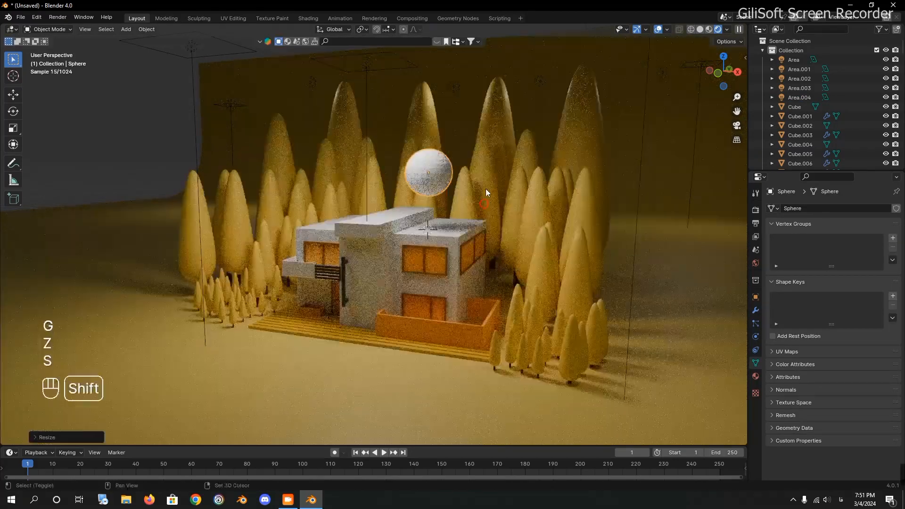
Step: Delete the faces of the sphere's lower half in see-through front view to leave a dome, then restore rendered shading
{"action": "middle_click_drag", "start_coordinate": [486, 190], "coordinate": [439, 204], "text": "shift"}
{"action": "key", "text": "KP_Decimal"}
{"action": "key", "text": "KP_1"}
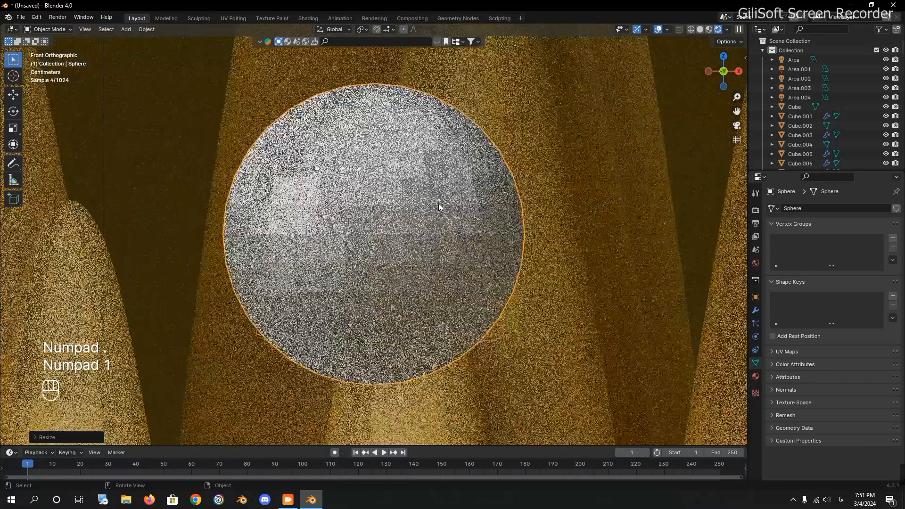
{"action": "left_click", "coordinate": [700, 30]}
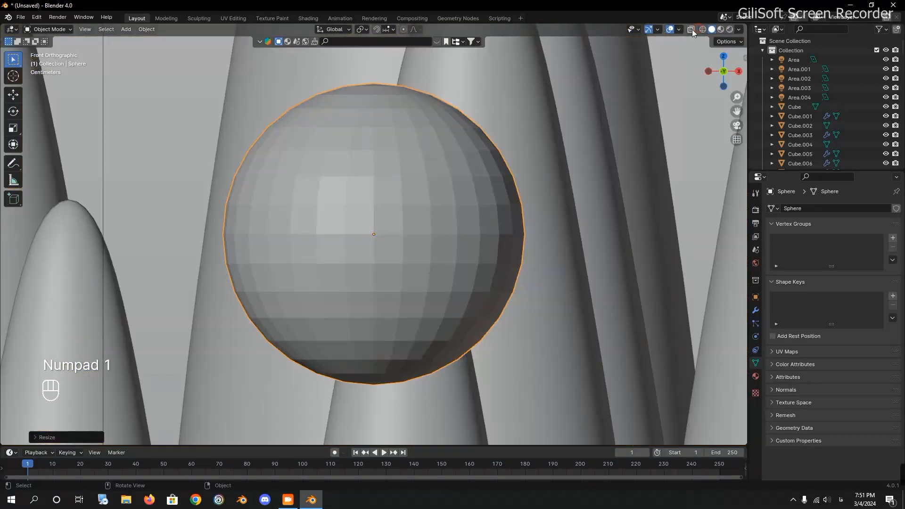
{"action": "left_click", "coordinate": [691, 30]}
{"action": "key", "text": "Tab"}
{"action": "key", "text": "1"}
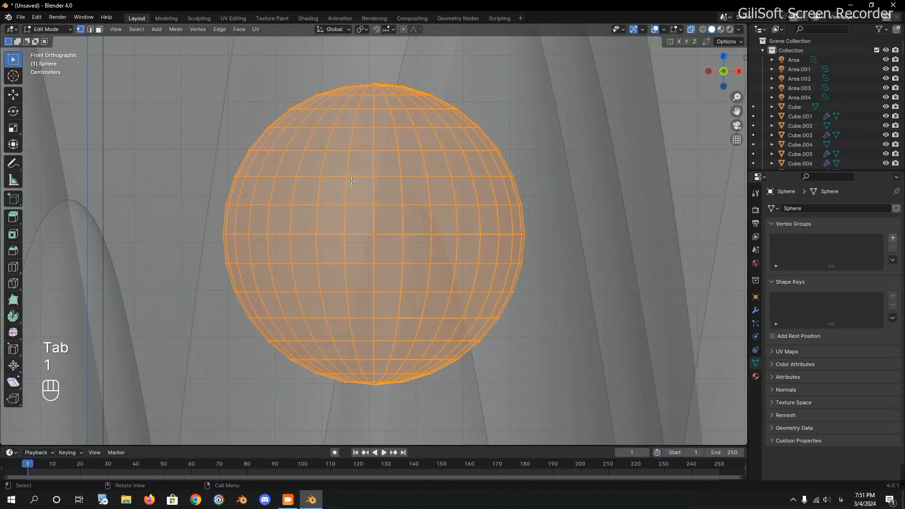
{"action": "left_click_drag", "start_coordinate": [415, 341], "coordinate": [573, 412]}
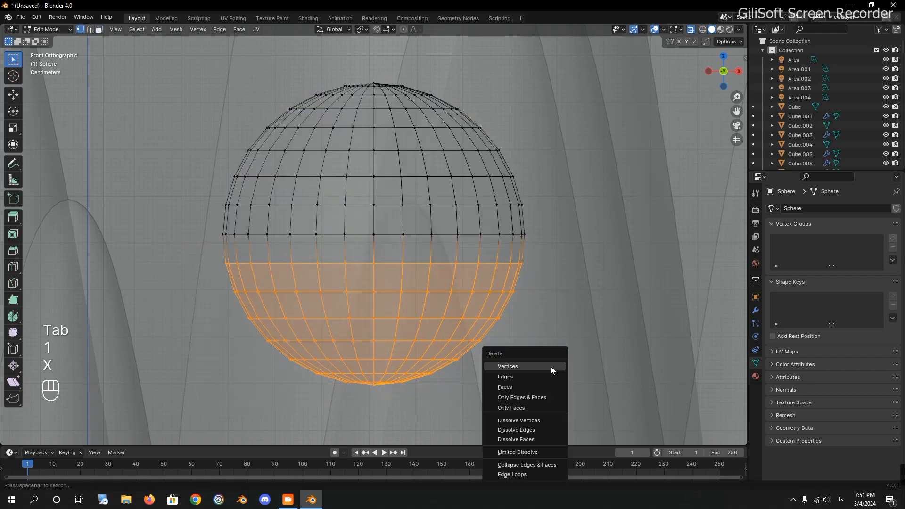
{"action": "left_click", "coordinate": [526, 388]}
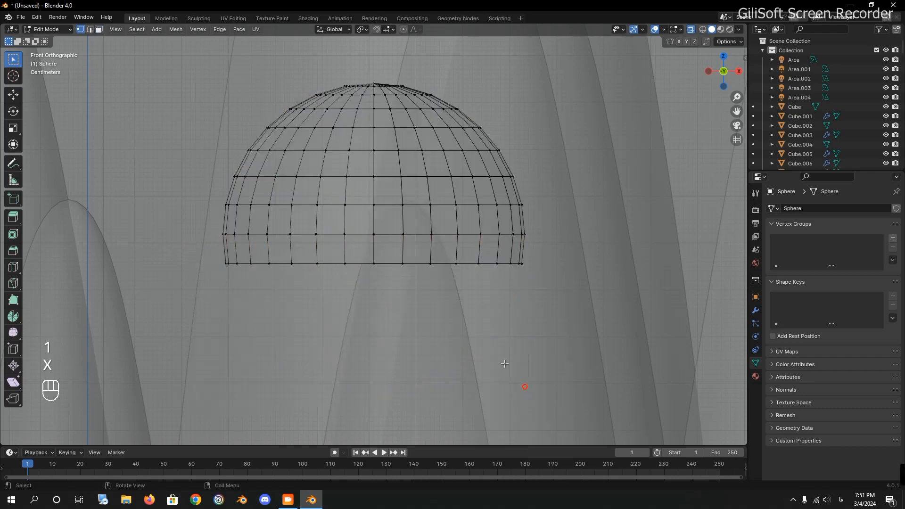
{"action": "left_click", "coordinate": [691, 31]}
{"action": "left_click", "coordinate": [730, 31]}
Step: Fill the dome's open bottom edge loop with a face and shade the dome smooth
{"action": "mouse_move", "coordinate": [582, 171]}
{"action": "middle_mouse_down"}
{"action": "mouse_move", "coordinate": [530, 196]}
{"action": "mouse_move", "coordinate": [520, 185]}
{"action": "middle_mouse_up"}
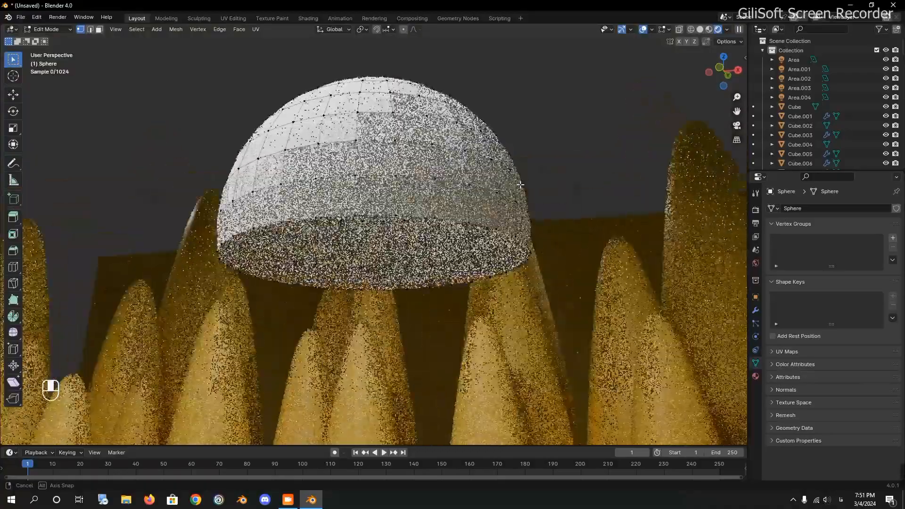
{"action": "key", "text": "2"}
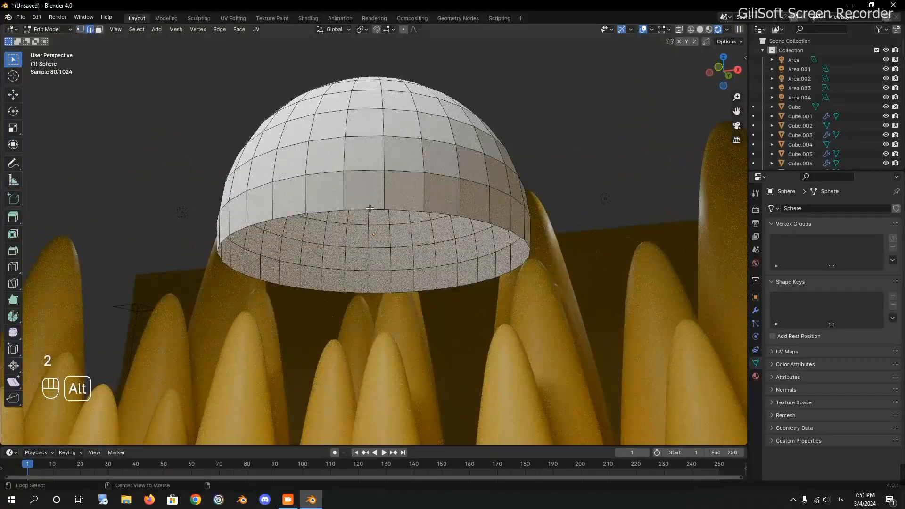
{"action": "left_click", "coordinate": [370, 208], "text": "alt"}
{"action": "key", "text": "Tab"}
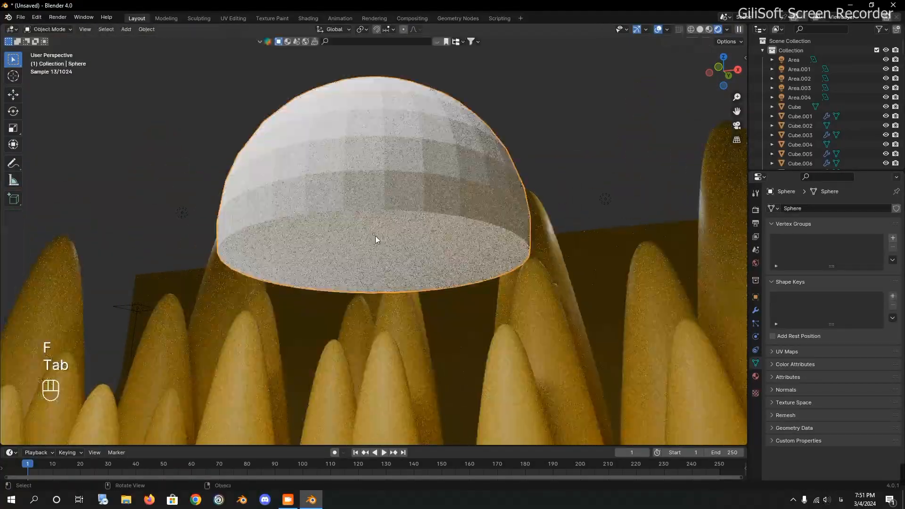
{"action": "right_click", "coordinate": [390, 241]}
{"action": "left_click", "coordinate": [389, 243]}
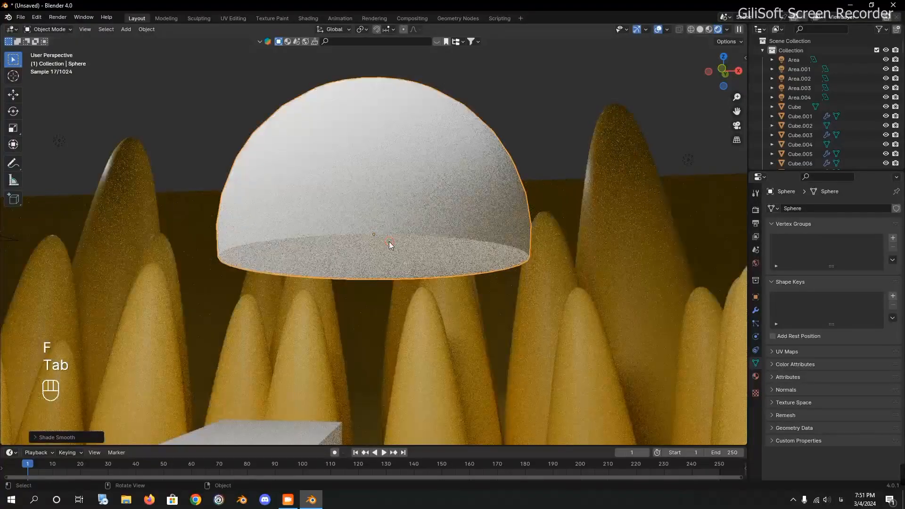
Step: Duplicate the dome along X, scale the copy down and align its base with the large dome so they overlap
{"action": "key", "text": "KP_1"}
{"action": "key", "text": "shift+d"}
{"action": "key", "text": "x"}
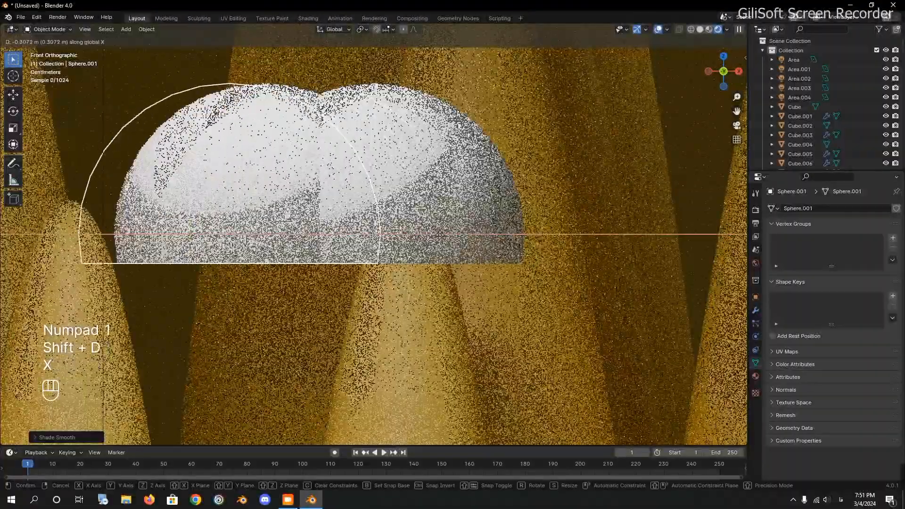
{"action": "key", "text": "s"}
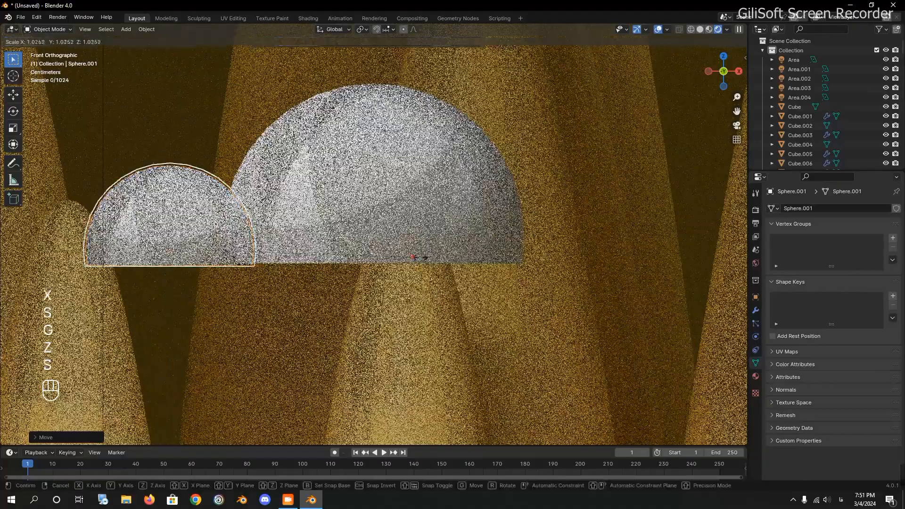
{"action": "key", "text": "s"}
{"action": "key", "text": "g"}
{"action": "key", "text": "z"}
{"action": "left_click", "coordinate": [484, 256]}
{"action": "key", "text": "g"}
{"action": "key", "text": "x"}
{"action": "left_click", "coordinate": [515, 257]}
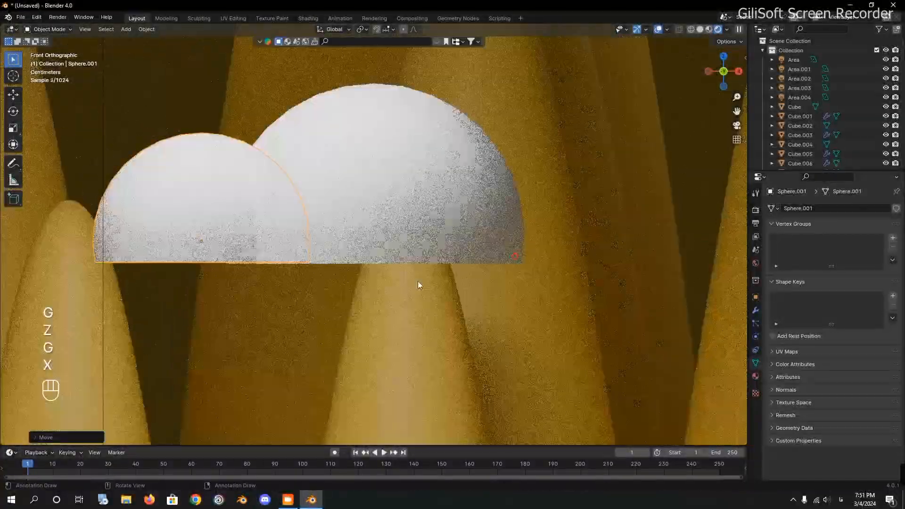
Step: Duplicate the smaller dome along X to the large dome's other side to complete the cloud
{"action": "key", "text": "shift+d"}
{"action": "key", "text": "g"}
{"action": "key", "text": "x"}
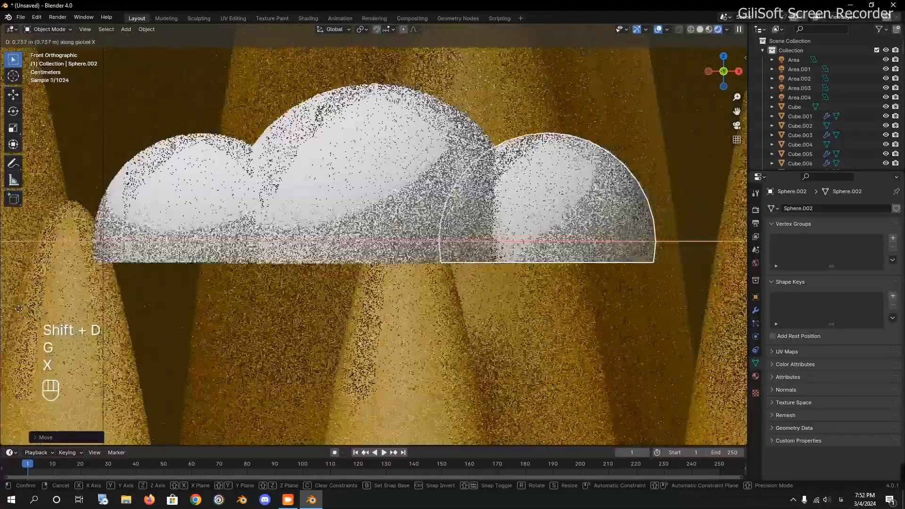
{"action": "left_click", "coordinate": [19, 313]}
{"action": "middle_click_drag", "start_coordinate": [586, 224], "coordinate": [506, 392]}
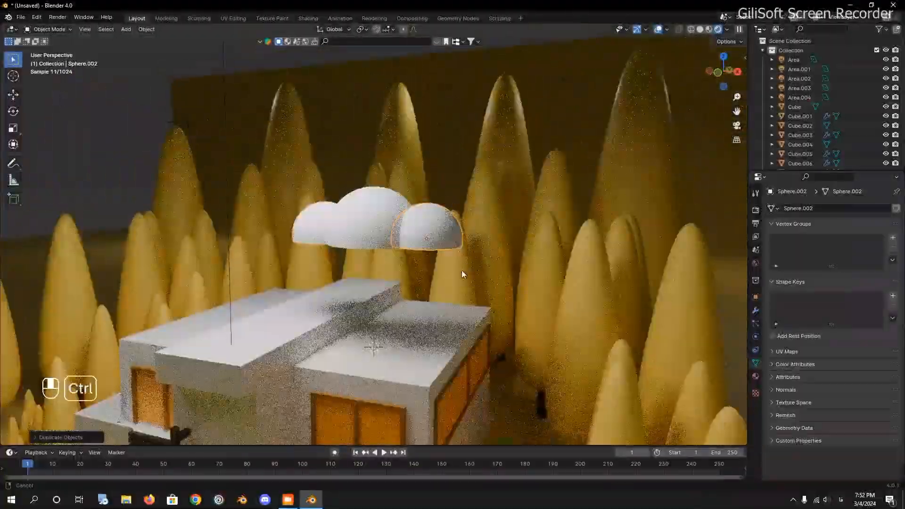
Step: Select all three cloud domes, scale them down together and move the cloud along X above the trees
{"action": "middle_click_drag", "start_coordinate": [462, 270], "coordinate": [460, 282], "text": "ctrl"}
{"action": "left_click", "coordinate": [376, 222], "text": "shift"}
{"action": "left_click", "coordinate": [310, 225], "text": "shift"}
{"action": "key", "text": "s"}
{"action": "left_click", "coordinate": [550, 306]}
{"action": "key", "text": "g"}
{"action": "key", "text": "g"}
{"action": "key", "text": "x"}
{"action": "left_click", "coordinate": [661, 309]}
Step: Duplicate the cloud about 1.8 m in the negative X direction
{"action": "key", "text": "shift+d"}
{"action": "key", "text": "x"}
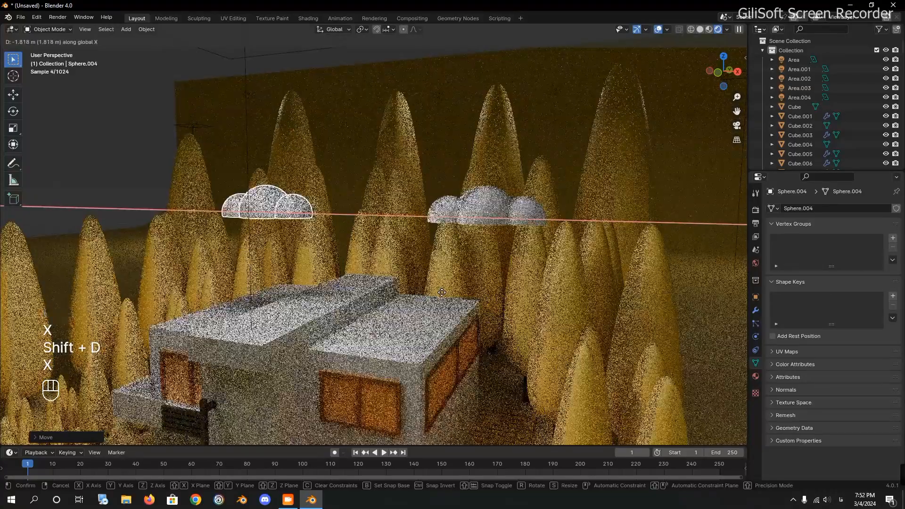
{"action": "left_click", "coordinate": [443, 293]}
Step: Duplicate a third cloud farther along the row, rotate it about Z and reposition it above the outer trees
{"action": "key", "text": "shift+d"}
{"action": "left_click", "coordinate": [362, 286]}
{"action": "key", "text": "r"}
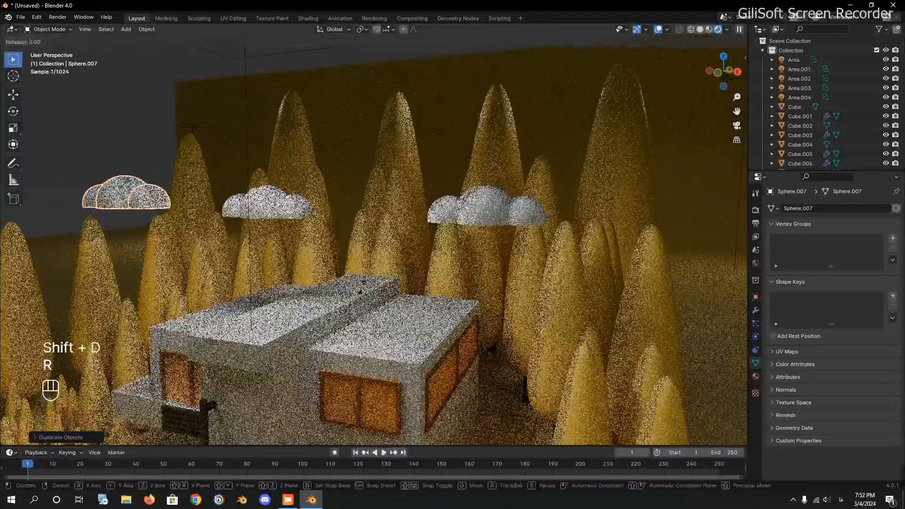
{"action": "key", "text": "z"}
{"action": "key", "text": "g"}
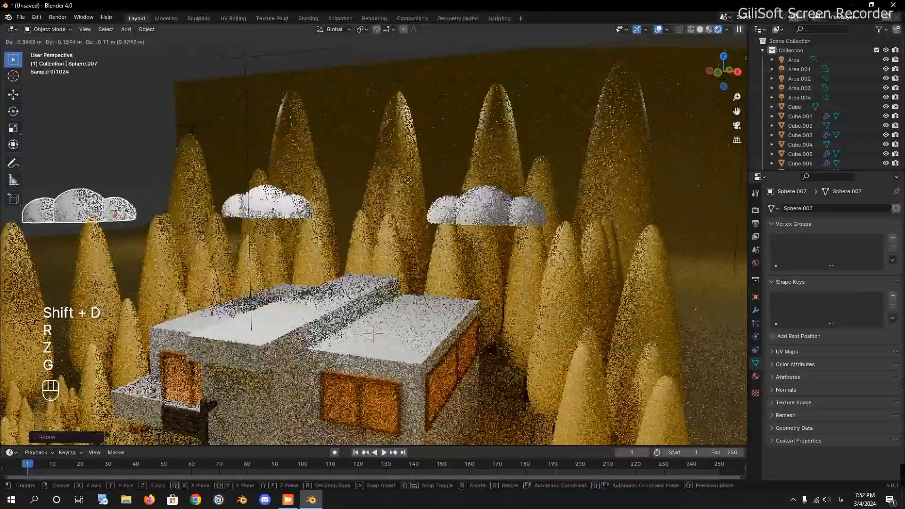
{"action": "left_click", "coordinate": [325, 256]}
{"action": "middle_click_drag", "start_coordinate": [326, 256], "coordinate": [407, 222], "text": "shift"}
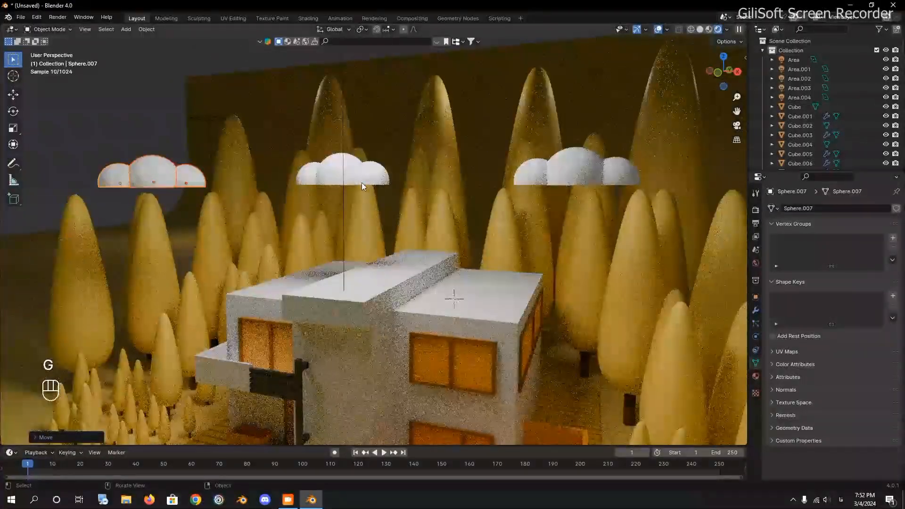
Step: Add a point light and place it just below the middle cloud
{"action": "key", "text": "shift+a"}
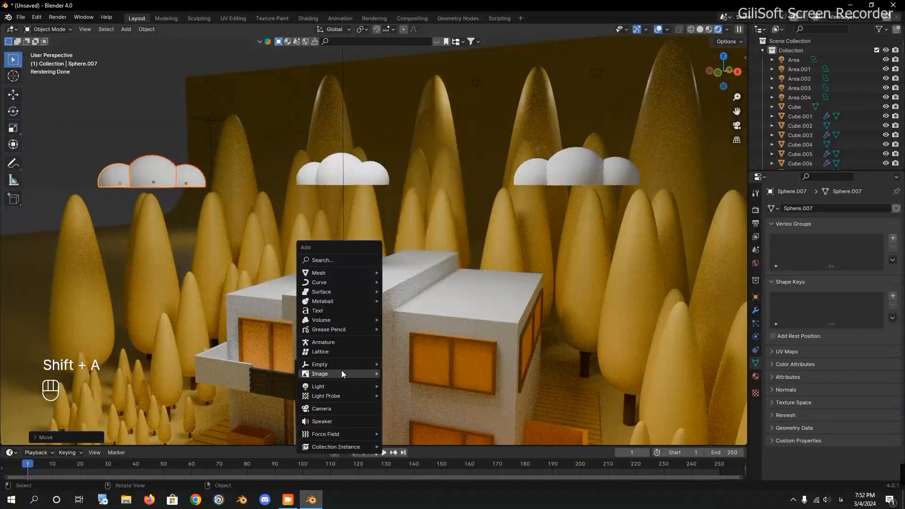
{"action": "mouse_move", "coordinate": [347, 387]}
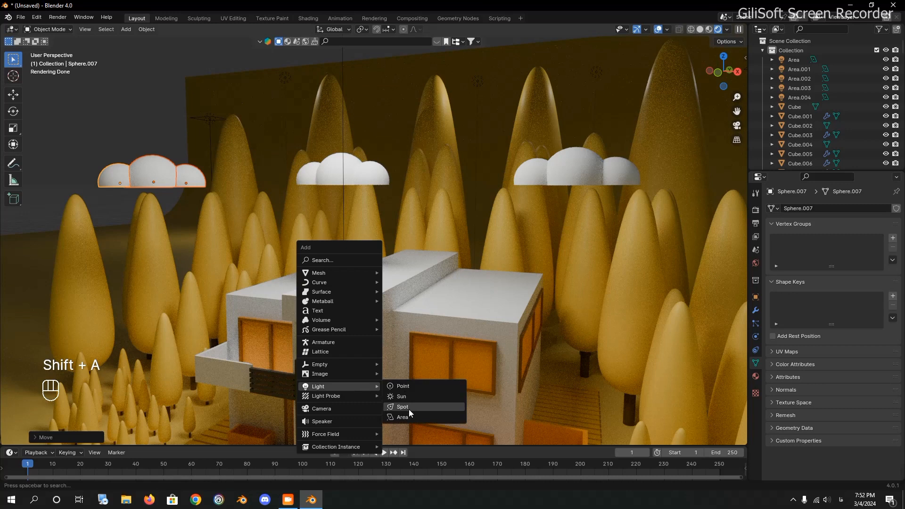
{"action": "left_click", "coordinate": [400, 387]}
{"action": "key", "text": "g"}
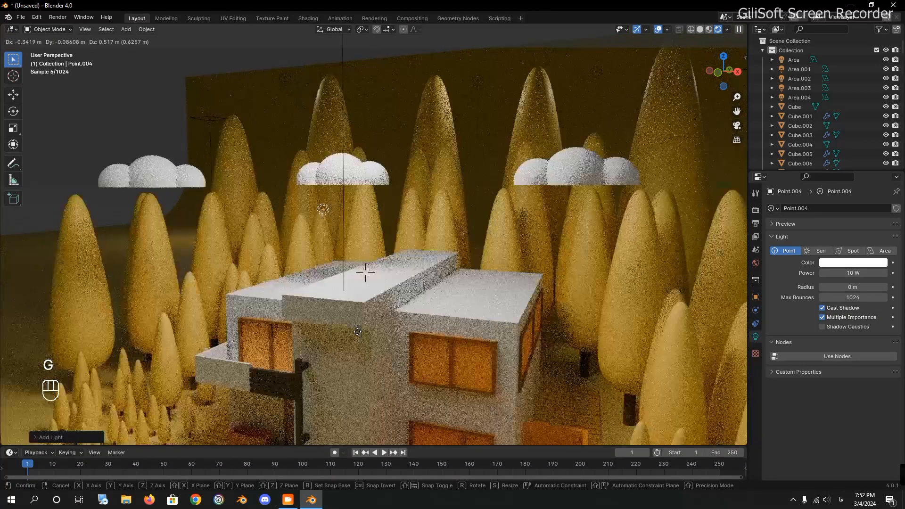
{"action": "left_click", "coordinate": [357, 331]}
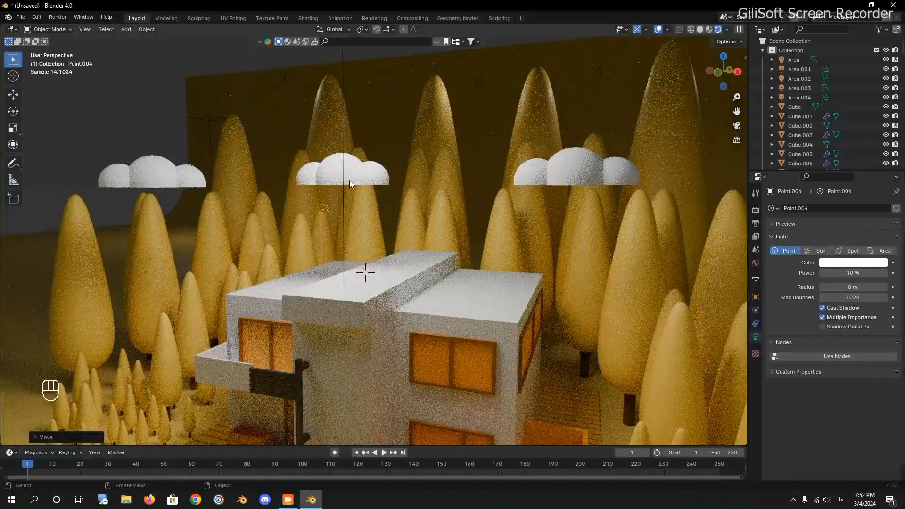
Step: Add a point light in front of the deck and shift it along the Y axis
{"action": "middle_click_drag", "start_coordinate": [363, 265], "coordinate": [382, 318], "text": "ctrl"}
{"action": "key", "text": "shift+a"}
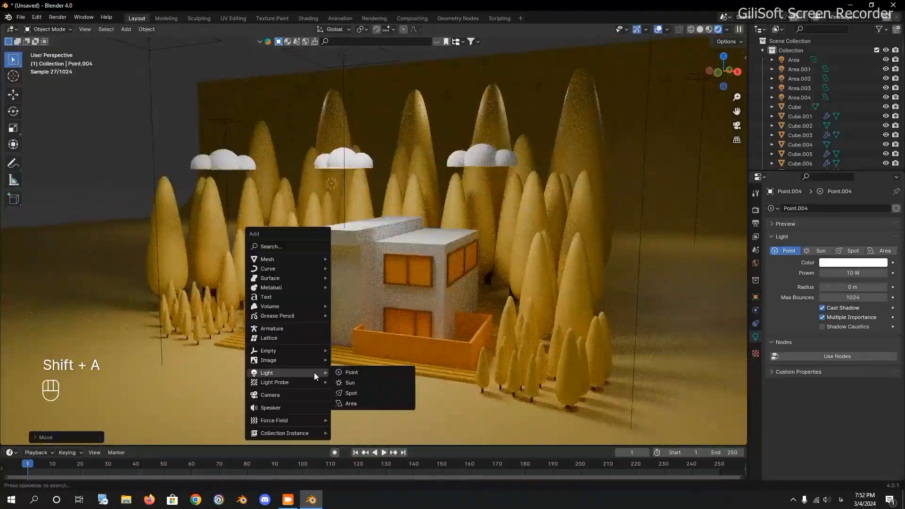
{"action": "left_click", "coordinate": [351, 373]}
{"action": "key", "text": "g"}
{"action": "left_click", "coordinate": [351, 372]}
{"action": "key", "text": "g"}
{"action": "key", "text": "y"}
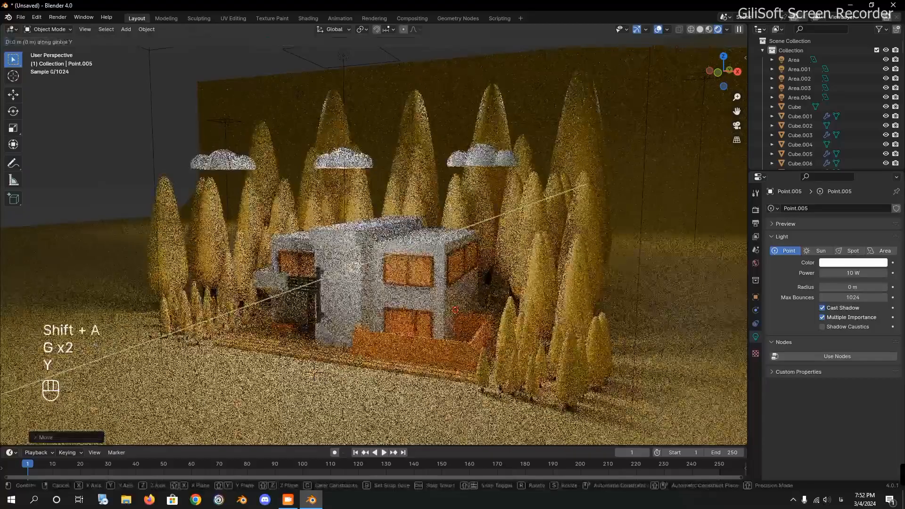
{"action": "left_click", "coordinate": [421, 346]}
Step: Turn off Cast Shadow and Multiple Importance for the new point light, then reposition it with a further shift along Y
{"action": "left_click_drag", "start_coordinate": [823, 309], "coordinate": [823, 318]}
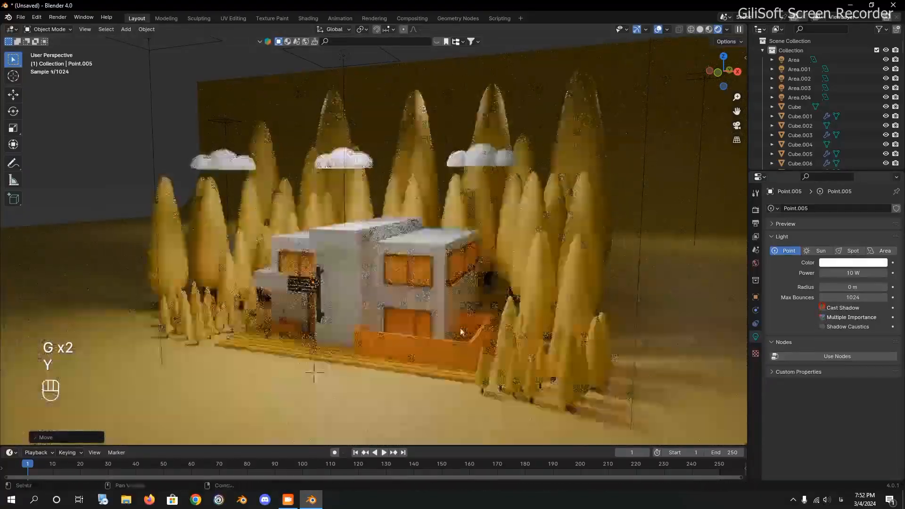
{"action": "key", "text": "g"}
{"action": "left_click", "coordinate": [439, 330]}
{"action": "key", "text": "g"}
{"action": "key", "text": "y"}
{"action": "left_click", "coordinate": [450, 324]}
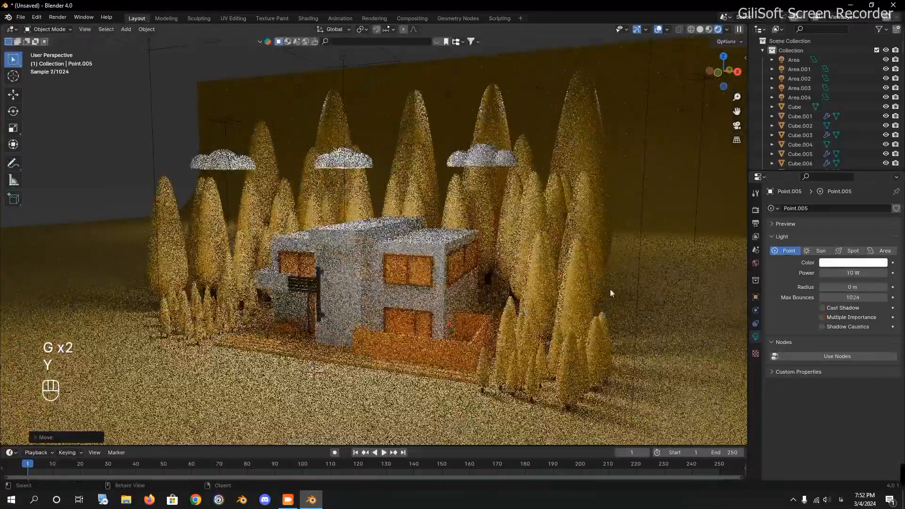
Step: Set the point light's power to 9.7 W and move it beside the house, near the small trees at the balcony end
{"action": "mouse_move", "coordinate": [852, 274]}
{"action": "left_mouse_down"}
{"action": "mouse_move", "coordinate": [888, 274]}
{"action": "mouse_move", "coordinate": [834, 273]}
{"action": "left_mouse_up"}
{"action": "key", "text": "g"}
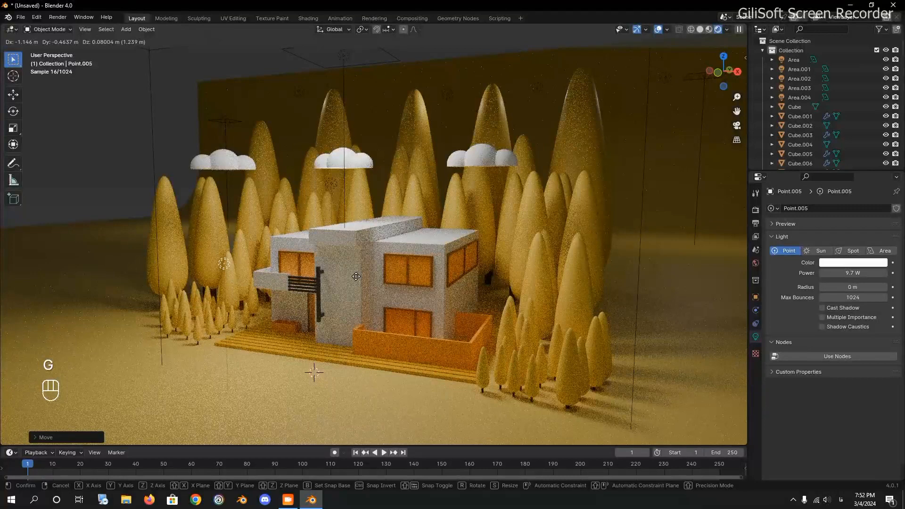
{"action": "left_click", "coordinate": [377, 286]}
Step: Add a camera and align it to the current view of the house
{"action": "key", "text": "shift+a"}
{"action": "mouse_move", "coordinate": [381, 304]}
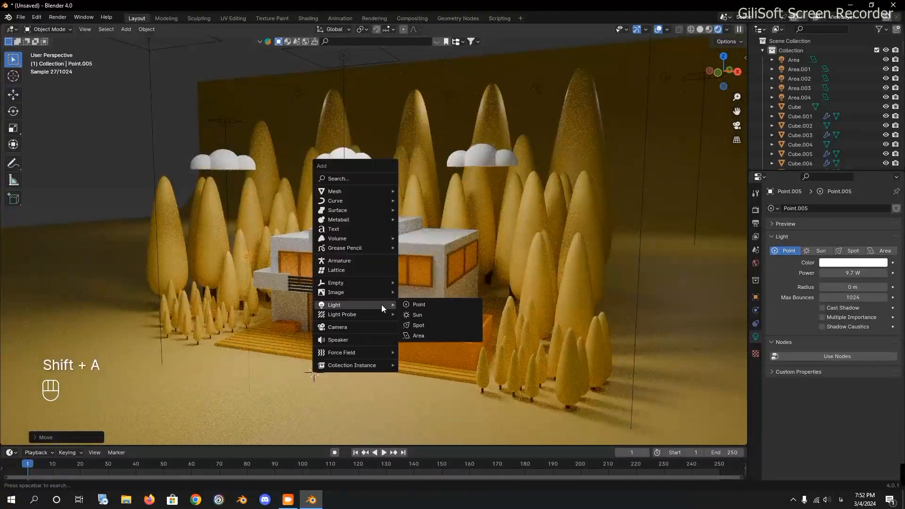
{"action": "left_click", "coordinate": [372, 327]}
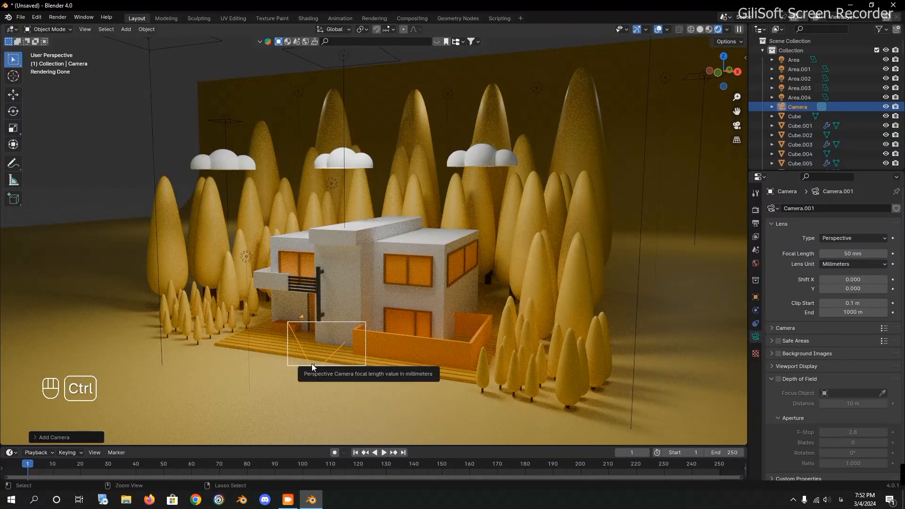
{"action": "key", "text": "ctrl+alt+KP_0"}
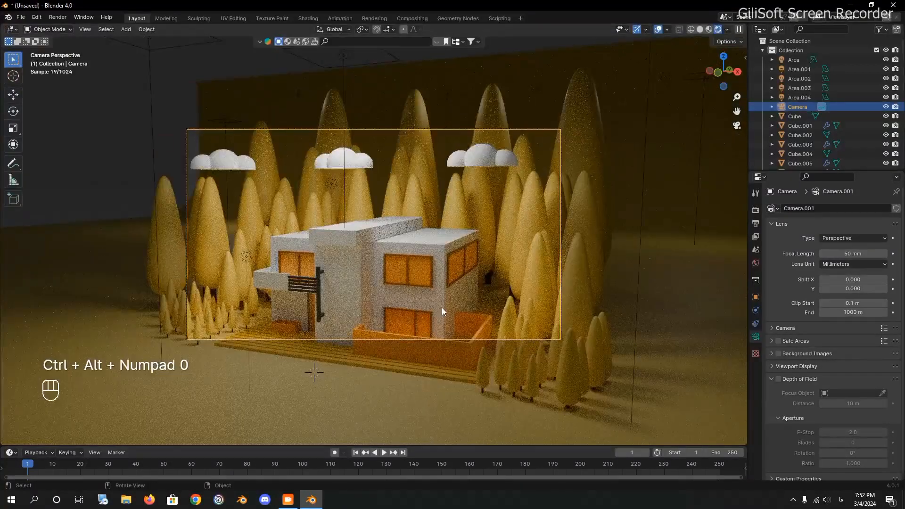
Step: Pull the camera back along its local Z axis and shift it until the house and trees fit in the frame
{"action": "key", "text": "g"}
{"action": "key", "text": "z"}
{"action": "key", "text": "z"}
{"action": "left_click", "coordinate": [446, 383]}
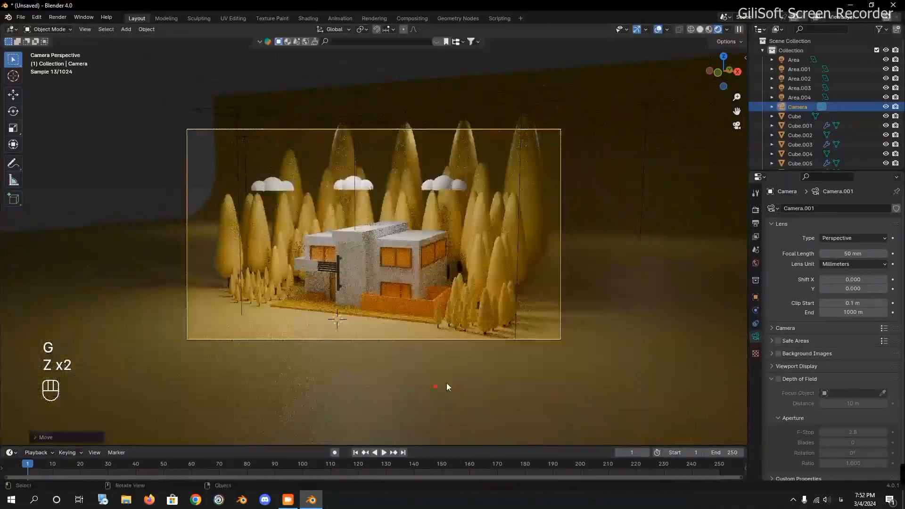
{"action": "key", "text": "g"}
{"action": "left_click", "coordinate": [467, 380]}
Step: Widen the backdrop plane along X so it extends beyond the camera frame
{"action": "left_click", "coordinate": [601, 373]}
{"action": "key", "text": "s"}
{"action": "key", "text": "x"}
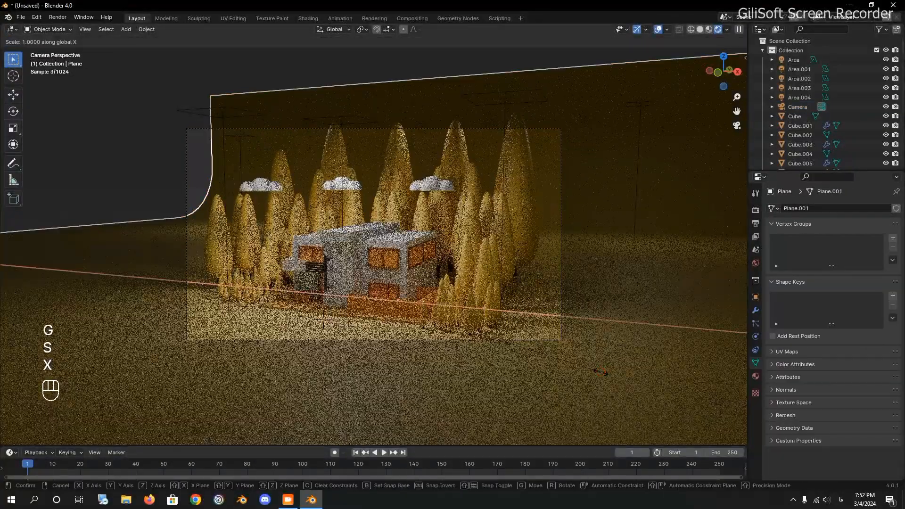
{"action": "left_click", "coordinate": [666, 386]}
{"action": "middle_click_drag", "start_coordinate": [542, 327], "coordinate": [647, 219], "text": "ctrl"}
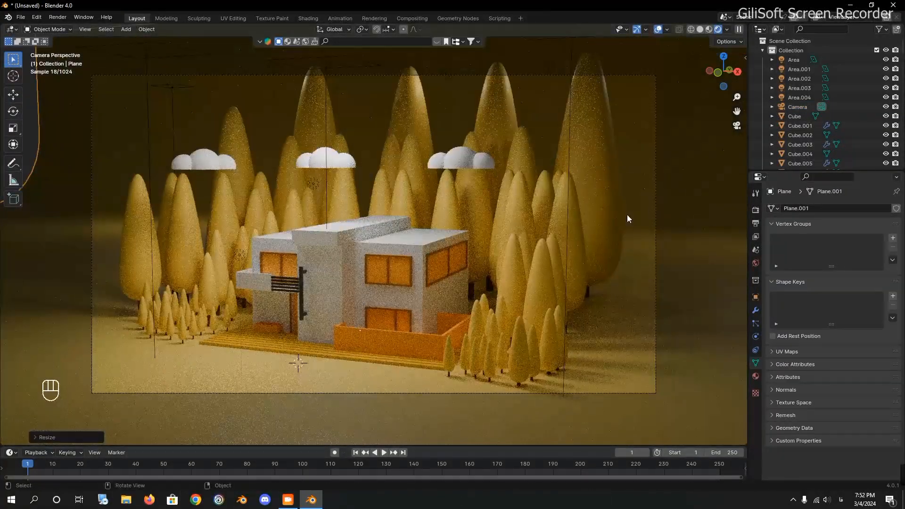
{"action": "key", "text": "g"}
{"action": "key", "text": "z"}
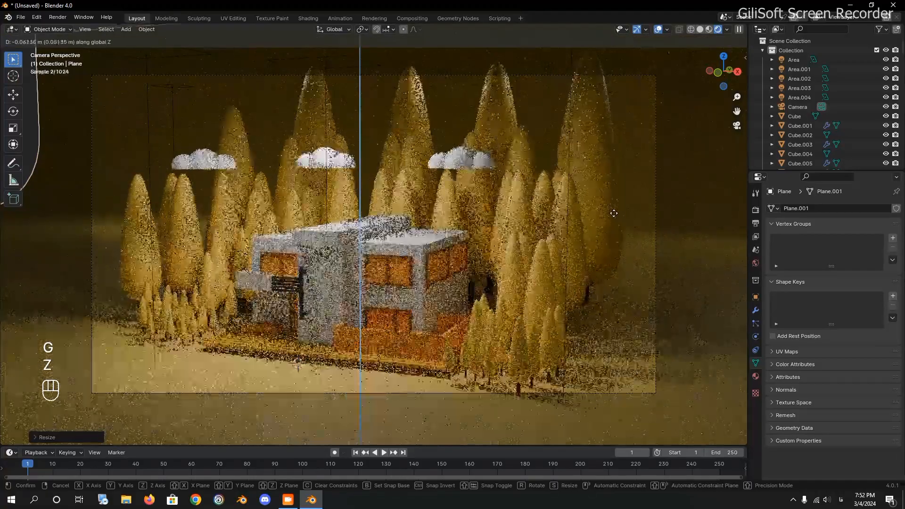
{"action": "key", "text": "Escape"}
Step: Reframe the camera by lowering it along Z, moving it closer along its local Z, and lowering it again
{"action": "left_click", "coordinate": [654, 125]}
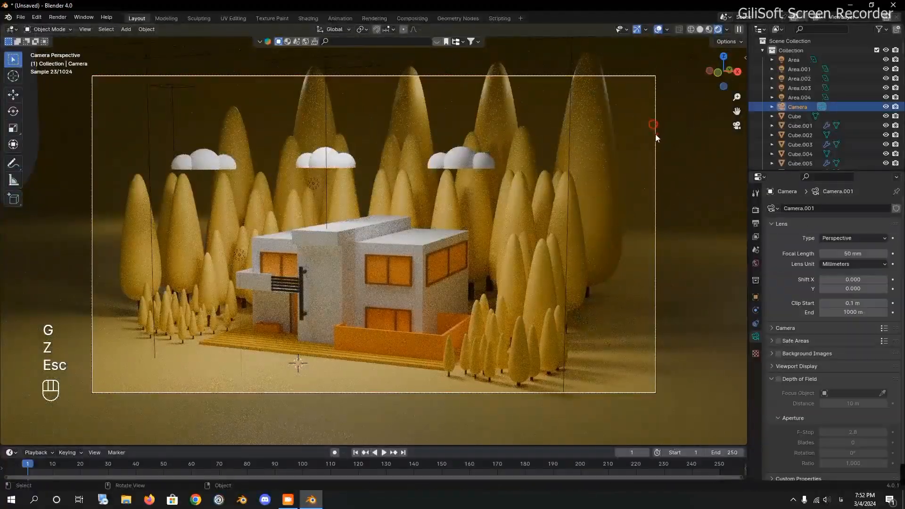
{"action": "key", "text": "g"}
{"action": "key", "text": "z"}
{"action": "left_click", "coordinate": [633, 158]}
{"action": "key", "text": "g"}
{"action": "key", "text": "z"}
{"action": "key", "text": "z"}
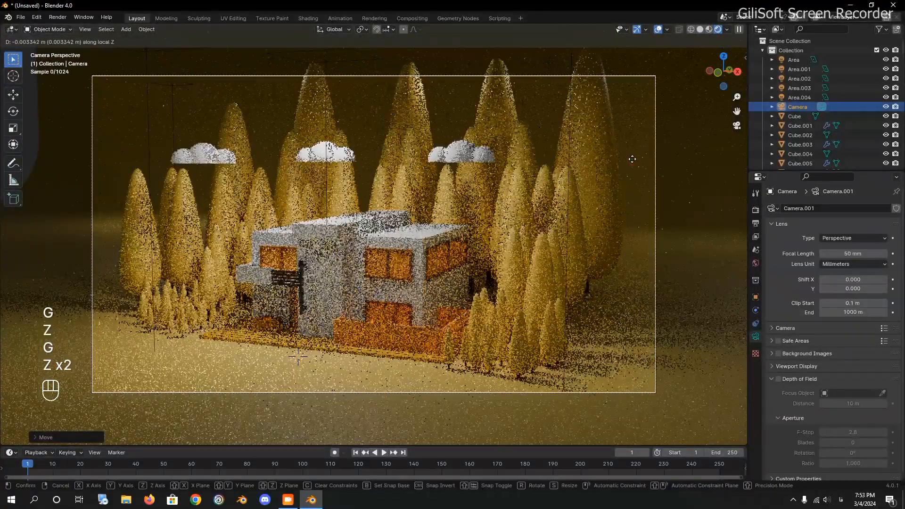
{"action": "left_click", "coordinate": [633, 128]}
{"action": "key", "text": "g"}
{"action": "key", "text": "z"}
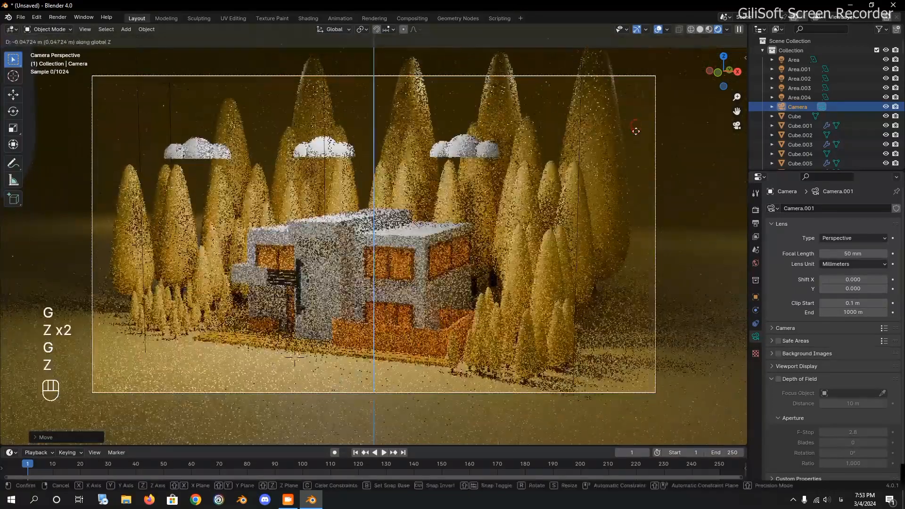
{"action": "left_click", "coordinate": [636, 134]}
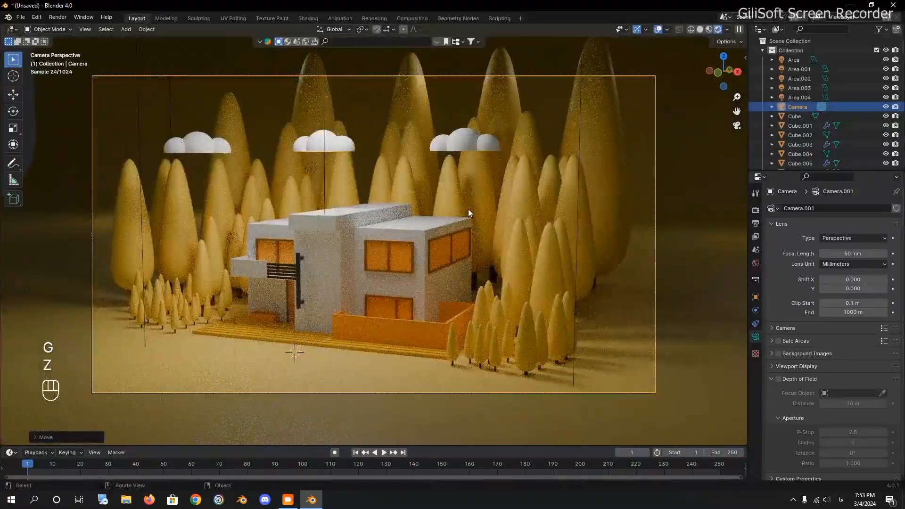
Step: Add a point light and move it about 0.75 m, above the outermost cloud beside the tall trees
{"action": "key", "text": "shift+a"}
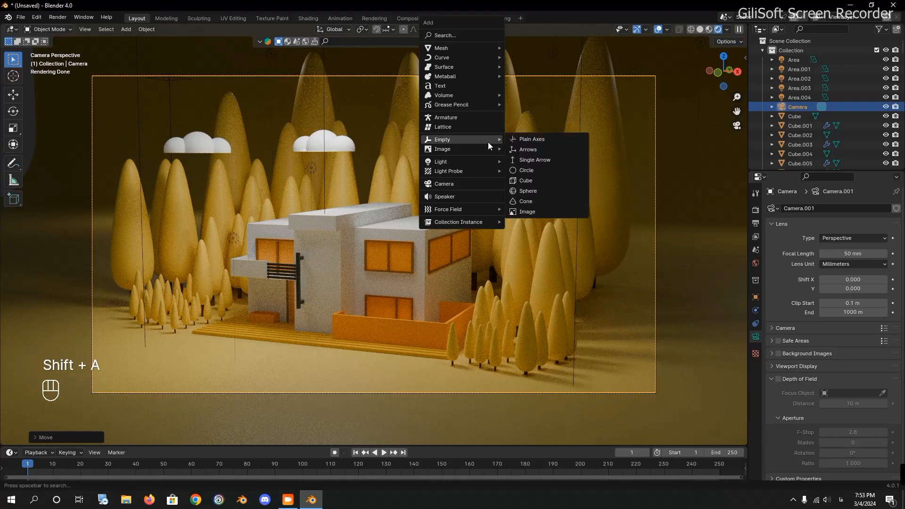
{"action": "mouse_move", "coordinate": [497, 164]}
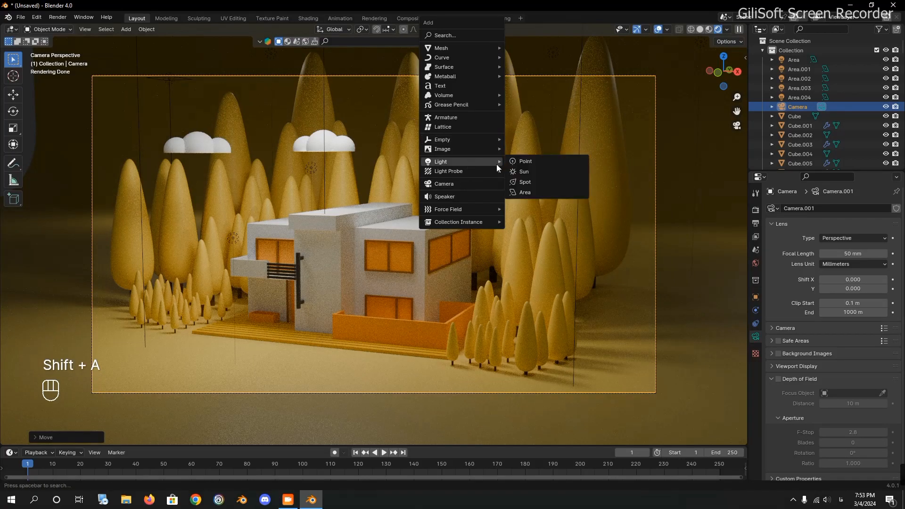
{"action": "left_click", "coordinate": [526, 162]}
{"action": "key", "text": "g"}
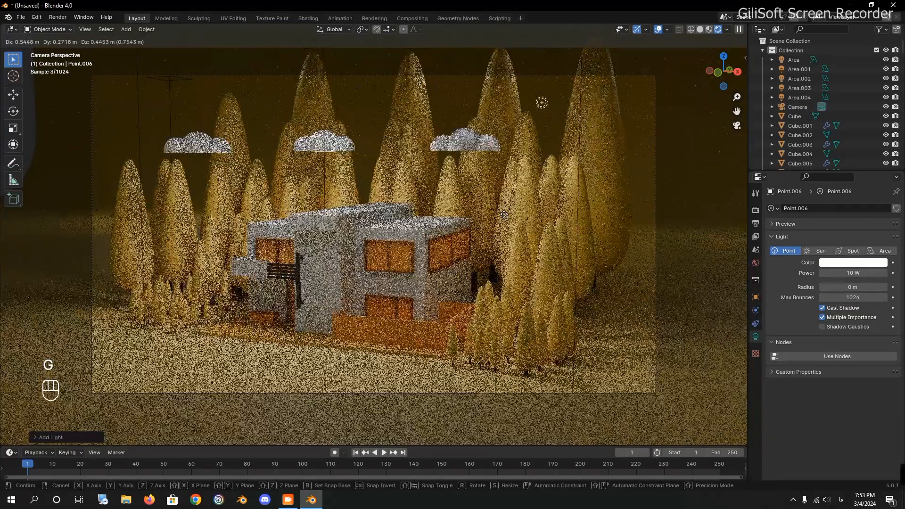
{"action": "left_click", "coordinate": [276, 319]}
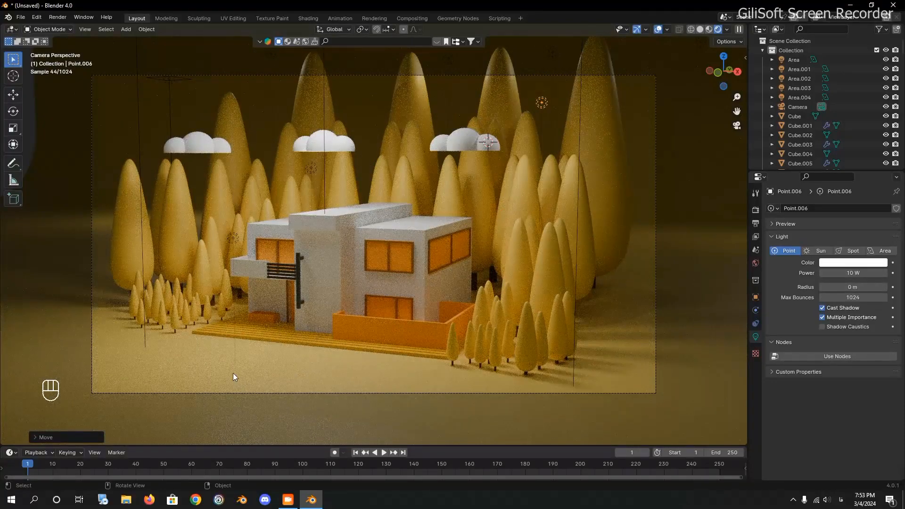
Step: Add a UV sphere on the ground in front of the house and scale it down to a small dome
{"action": "middle_click_drag", "start_coordinate": [260, 345], "coordinate": [396, 327]}
{"action": "key", "text": "shift+a"}
{"action": "mouse_move", "coordinate": [339, 311]}
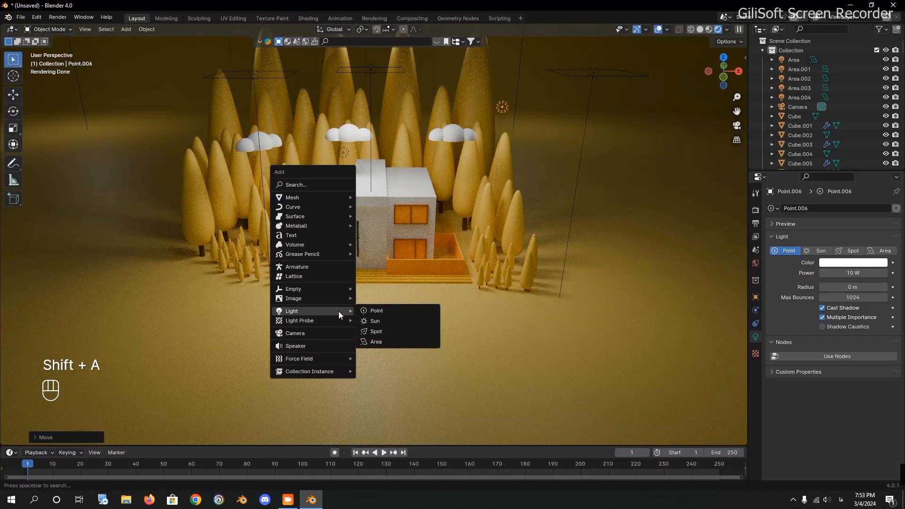
{"action": "mouse_move", "coordinate": [304, 197]}
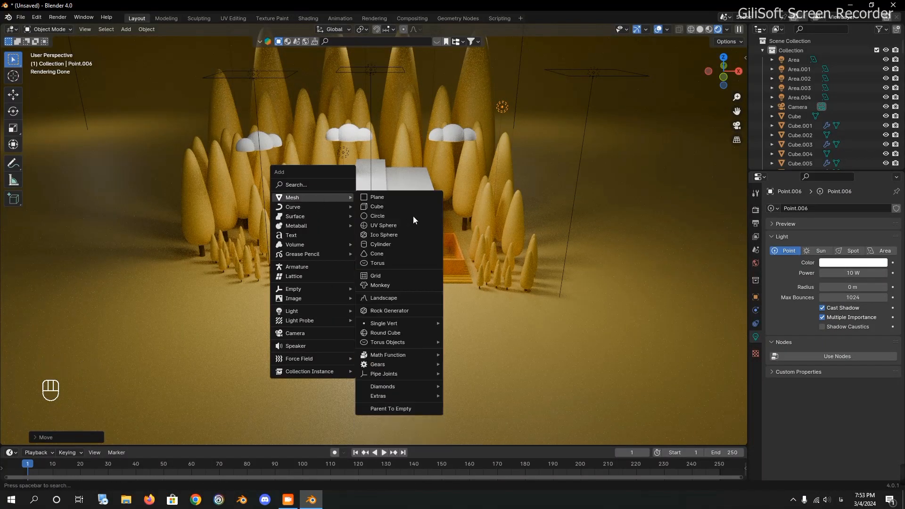
{"action": "left_click", "coordinate": [412, 226]}
{"action": "key", "text": "s"}
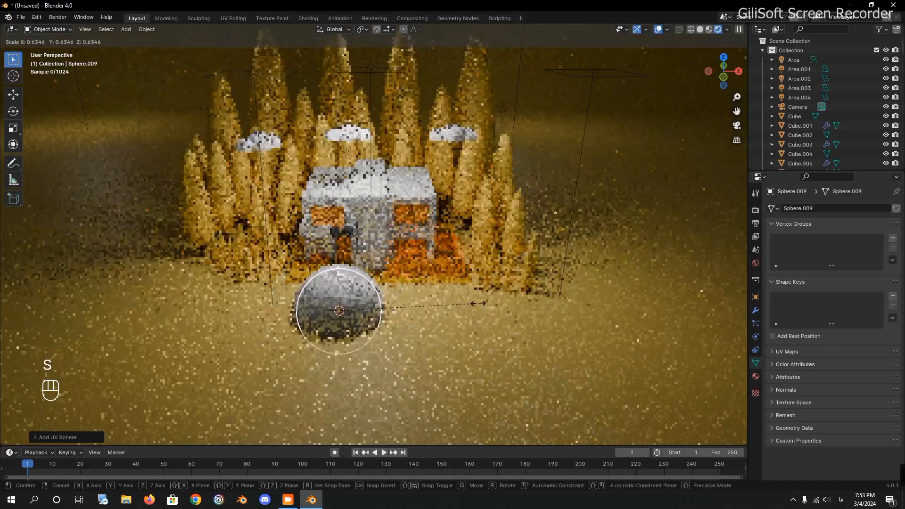
{"action": "left_click", "coordinate": [340, 310]}
{"action": "key", "text": "KP_Decimal"}
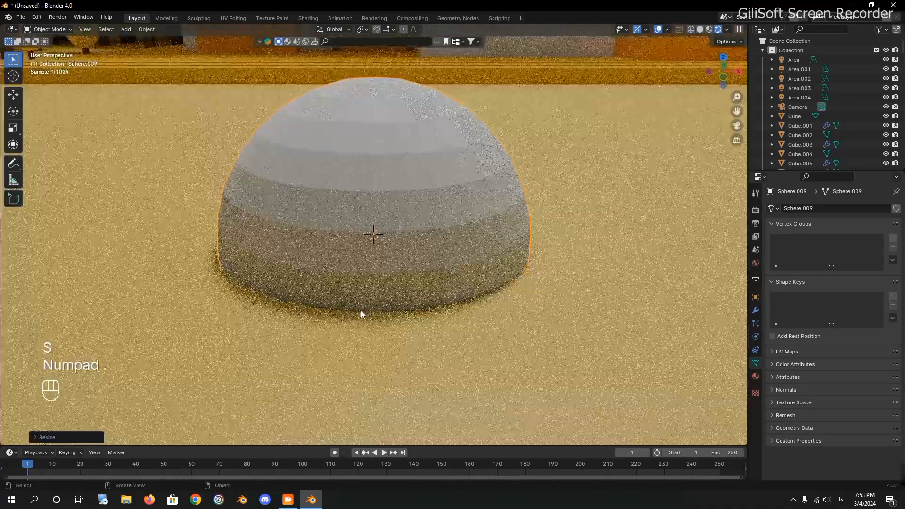
{"action": "key", "text": "s"}
{"action": "left_click", "coordinate": [465, 293]}
{"action": "key", "text": "Tab"}
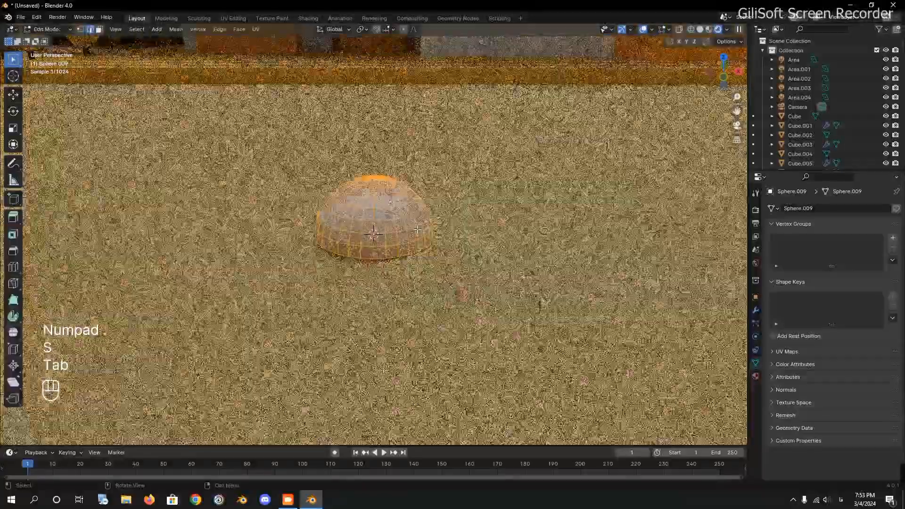
{"action": "key", "text": "Tab"}
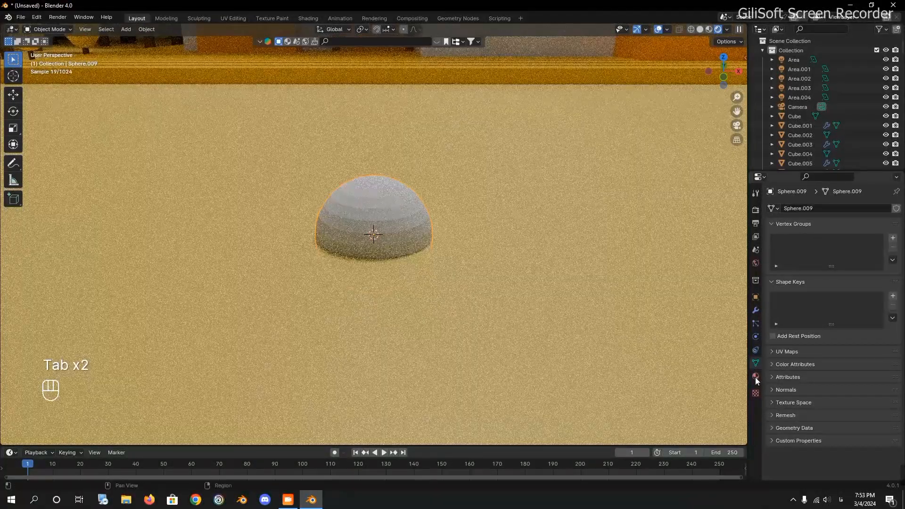
Step: Give the small sphere a new material with an orange base color
{"action": "left_click", "coordinate": [756, 375]}
{"action": "left_click", "coordinate": [821, 249]}
{"action": "left_click", "coordinate": [838, 307]}
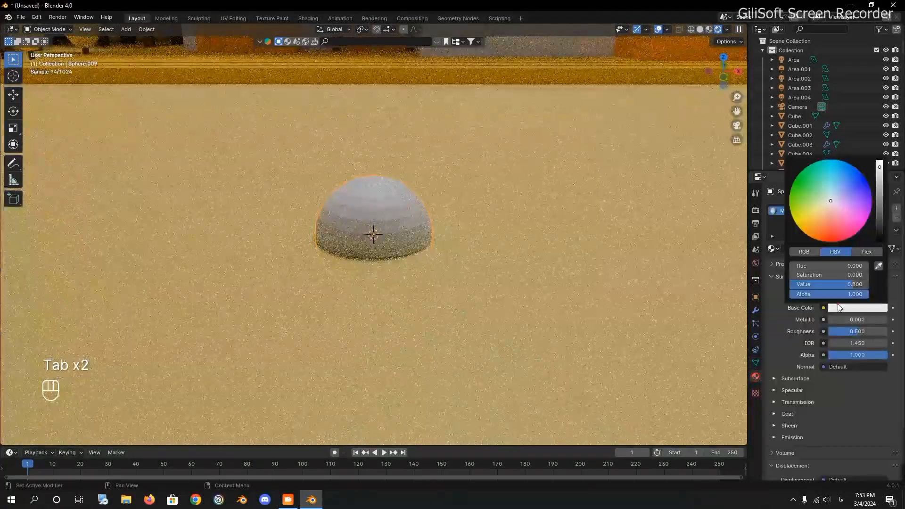
{"action": "left_click", "coordinate": [813, 234]}
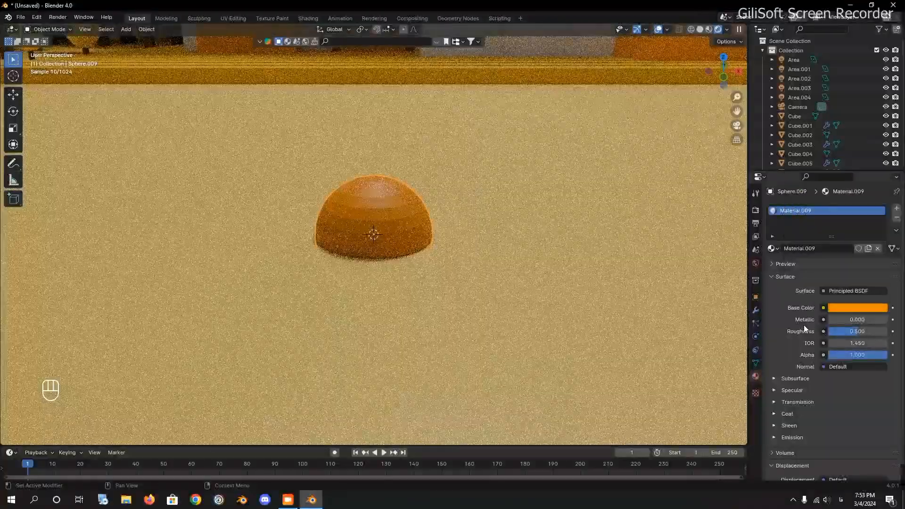
Step: Move the orange sphere along Z to sit in the ground and shade it smooth
{"action": "key", "text": "g"}
{"action": "key", "text": "z"}
{"action": "left_click", "coordinate": [491, 299]}
{"action": "right_click", "coordinate": [570, 262]}
{"action": "left_click", "coordinate": [532, 252]}
Step: From the top view, duplicate the orange sphere repeatedly and scatter the copies across the ground in front of the deck
{"action": "key", "text": "KP_7"}
{"action": "middle_click_drag", "start_coordinate": [531, 247], "coordinate": [443, 28], "text": "ctrl"}
{"action": "middle_click_drag", "start_coordinate": [441, 302], "coordinate": [431, 179], "text": "ctrl"}
{"action": "middle_click_drag", "start_coordinate": [431, 176], "coordinate": [411, 227], "text": "shift"}
{"action": "key", "text": "shift+d"}
{"action": "left_click", "coordinate": [325, 274]}
{"action": "key", "text": "shift+d"}
{"action": "left_click", "coordinate": [321, 235]}
{"action": "key", "text": "shift+d"}
{"action": "left_click", "coordinate": [365, 239]}
{"action": "key", "text": "shift+d"}
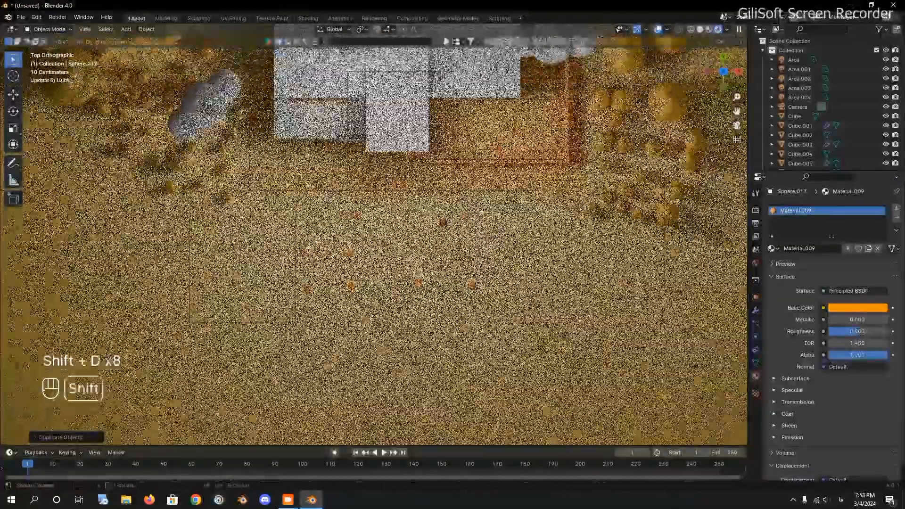
{"action": "key", "text": "shift+d"}
{"action": "left_click", "coordinate": [177, 270]}
{"action": "key", "text": "shift+d"}
{"action": "left_click", "coordinate": [548, 274]}
{"action": "key", "text": "shift+d"}
{"action": "left_click", "coordinate": [450, 252]}
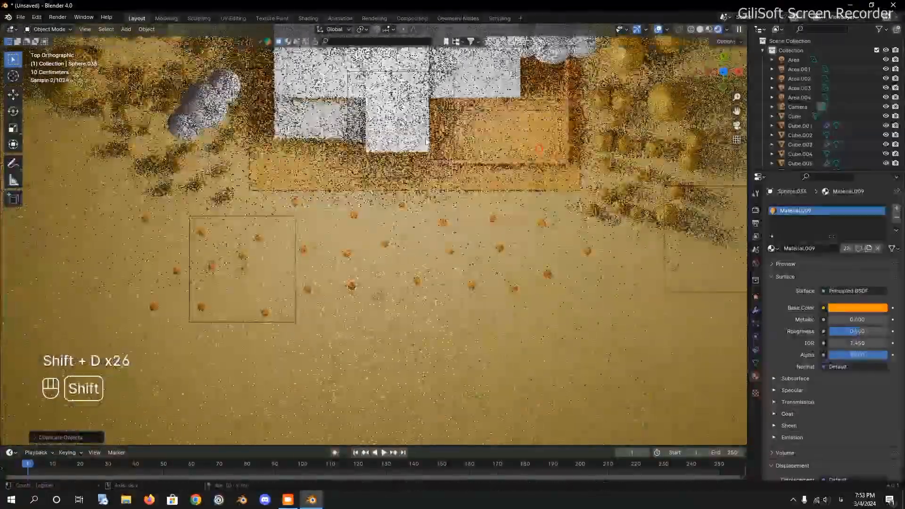
{"action": "left_click", "coordinate": [376, 296]}
{"action": "key", "text": "shift+d"}
{"action": "left_click", "coordinate": [244, 223]}
{"action": "key", "text": "shift+d"}
{"action": "left_click", "coordinate": [327, 337]}
{"action": "key", "text": "shift+d"}
{"action": "left_click", "coordinate": [478, 319]}
{"action": "key", "text": "shift+d"}
{"action": "left_click", "coordinate": [614, 297]}
{"action": "key", "text": "shift+d"}
{"action": "left_click", "coordinate": [600, 284]}
{"action": "key", "text": "shift+d"}
{"action": "left_click", "coordinate": [554, 220]}
Step: Add an area light and raise it along Z above the walled end of the deck
{"action": "middle_click_drag", "start_coordinate": [554, 220], "coordinate": [519, 137]}
{"action": "key", "text": "shift+a"}
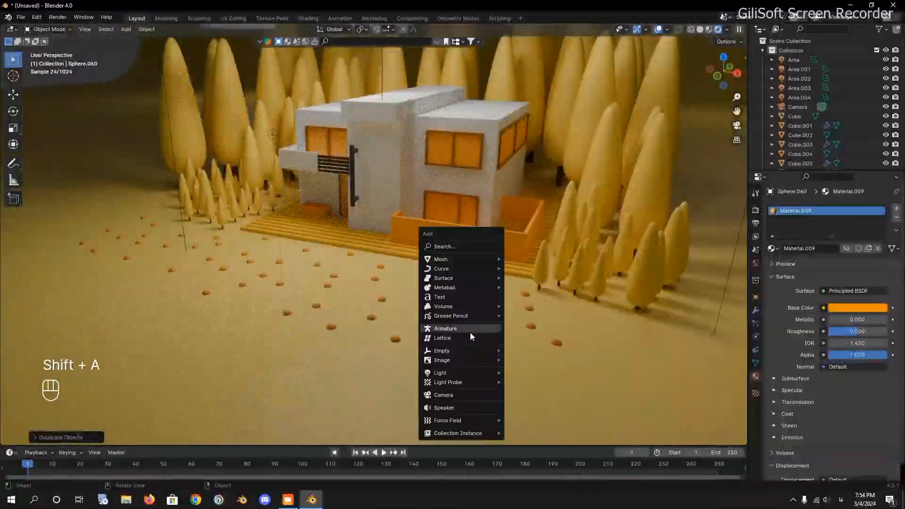
{"action": "left_click", "coordinate": [523, 402]}
{"action": "key", "text": "g"}
{"action": "key", "text": "z"}
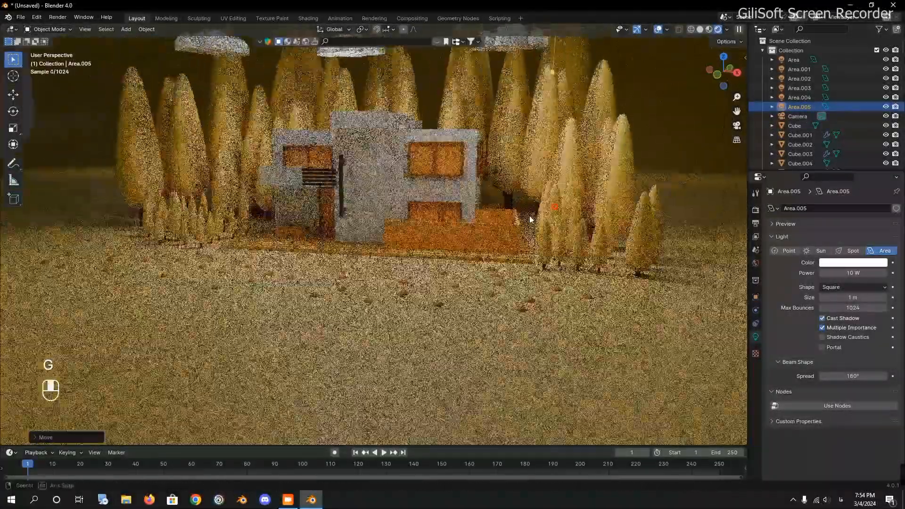
{"action": "left_click", "coordinate": [559, 108]}
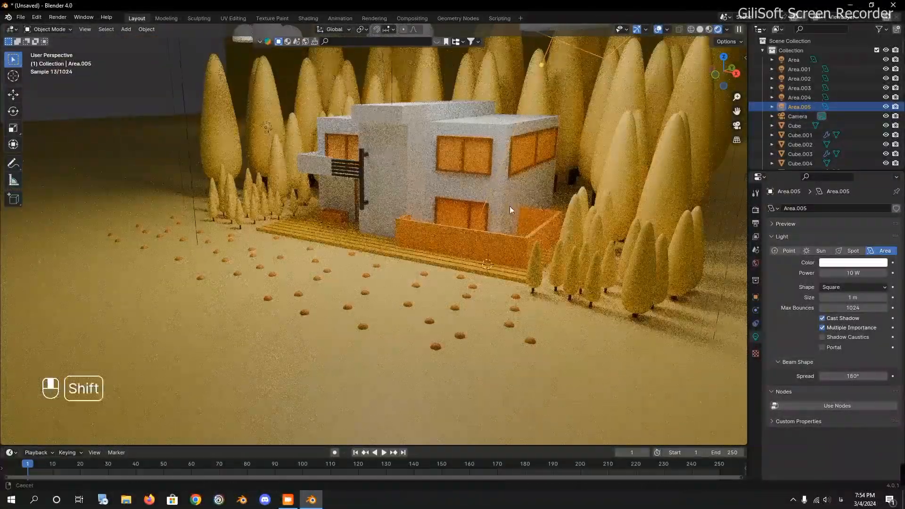
{"action": "middle_click_drag", "start_coordinate": [510, 205], "coordinate": [487, 216], "text": "shift"}
{"action": "middle_click_drag", "start_coordinate": [373, 181], "coordinate": [400, 175]}
{"action": "mouse_move", "coordinate": [466, 189]}
{"action": "middle_mouse_down"}
{"action": "mouse_move", "coordinate": [452, 190]}
{"action": "mouse_move", "coordinate": [463, 228]}
{"action": "mouse_move", "coordinate": [463, 203]}
{"action": "middle_mouse_up"}
{"action": "key", "text": "KP_7"}
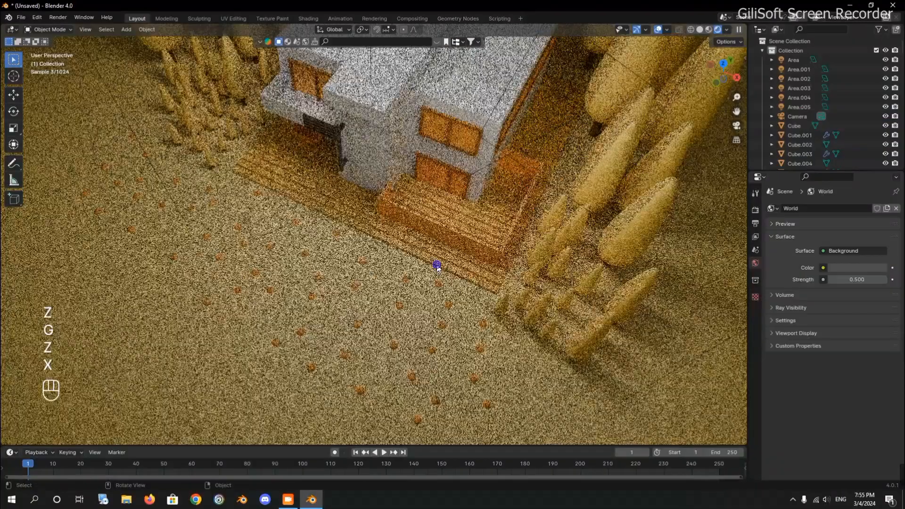
{"action": "key", "text": "shift+a"}
{"action": "key", "text": "Escape"}
{"action": "key", "text": "KP_7"}
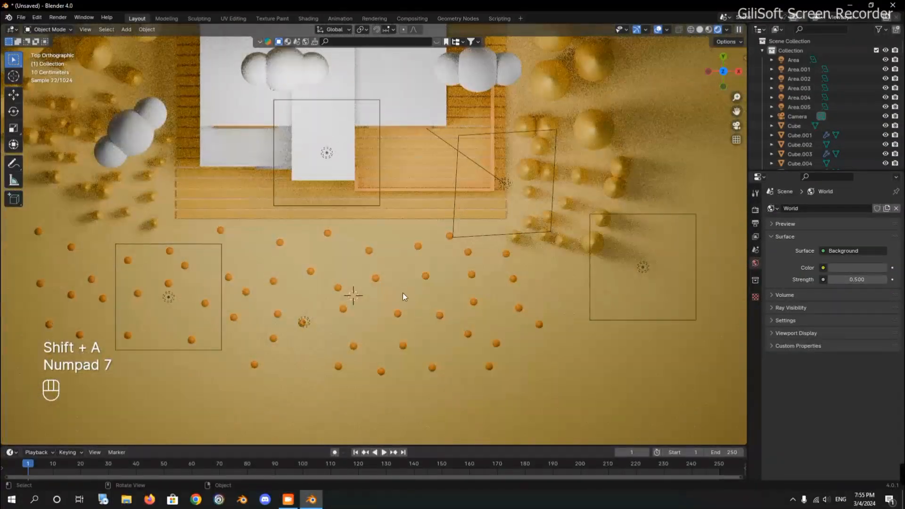
Step: Search the Desktop files for "dfh" and load the maple-leaf picture as a reference image in the top view
{"action": "key", "text": "shift+a"}
{"action": "mouse_move", "coordinate": [404, 293]}
{"action": "left_click", "coordinate": [435, 295]}
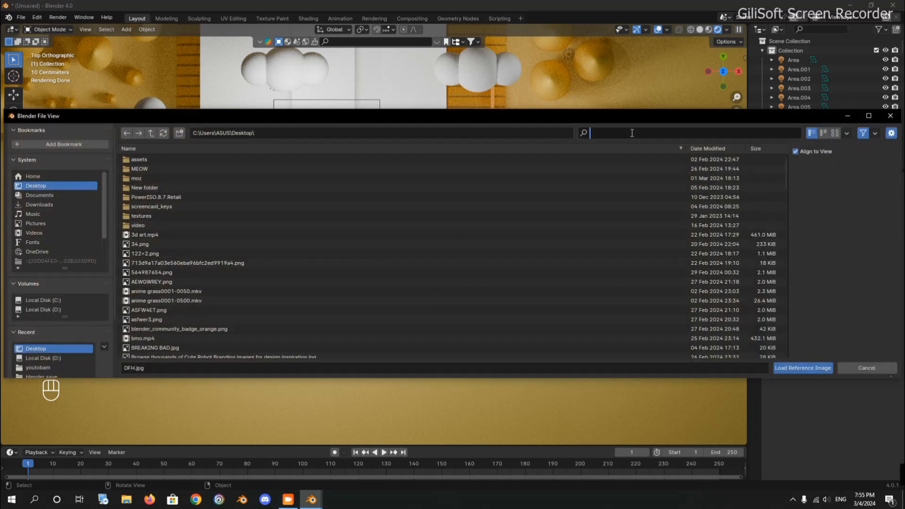
{"action": "type", "text": "d"}
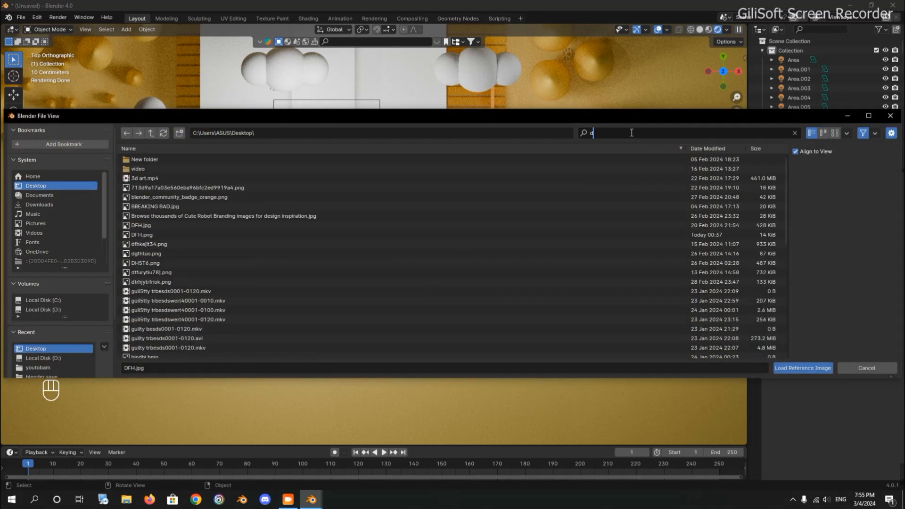
{"action": "type", "text": "fh"}
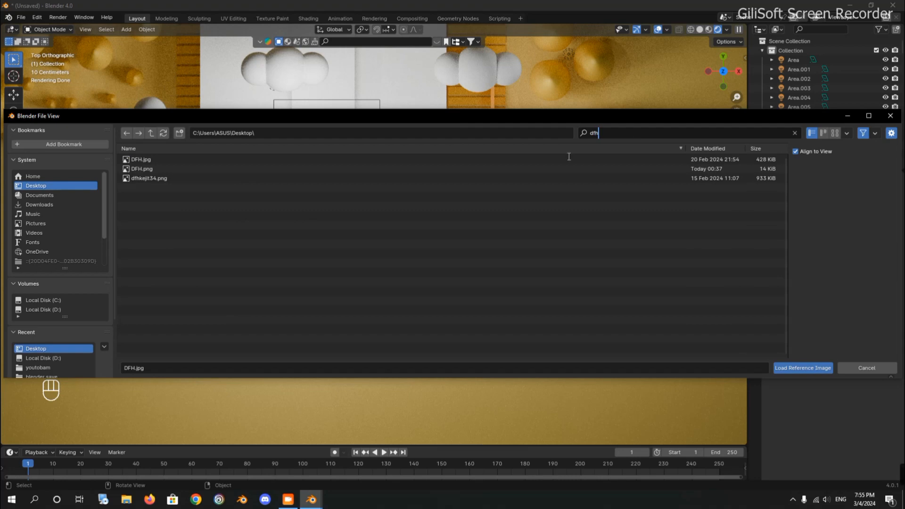
{"action": "left_click", "coordinate": [801, 369]}
Step: Scale the maple-leaf reference image and raise it along Z above the ground
{"action": "key", "text": "s"}
{"action": "left_click", "coordinate": [455, 312]}
{"action": "middle_click_drag", "start_coordinate": [429, 309], "coordinate": [464, 236]}
{"action": "key", "text": "g"}
{"action": "key", "text": "z"}
{"action": "left_click", "coordinate": [454, 239]}
Step: Scale the leaf image down further and, from the top view, shift it into a gap between the orange stones
{"action": "middle_click_drag", "start_coordinate": [599, 274], "coordinate": [564, 307]}
{"action": "key", "text": "s"}
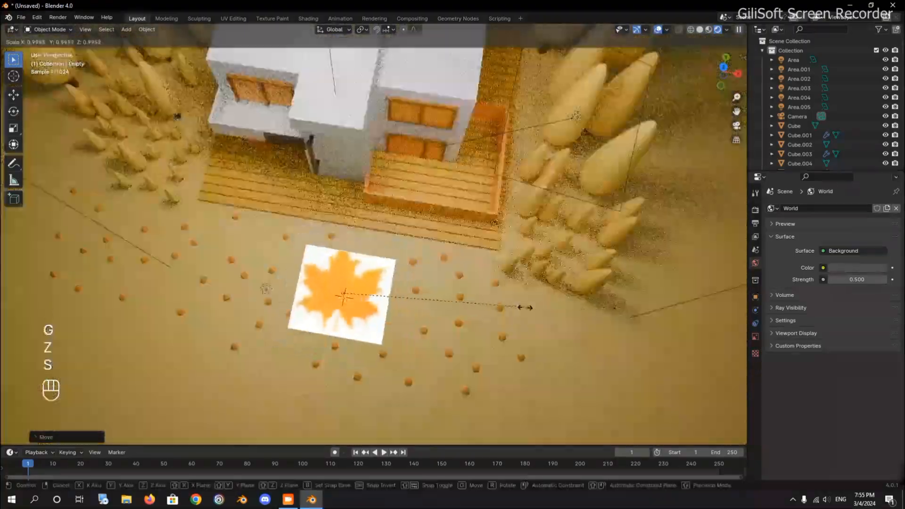
{"action": "left_click", "coordinate": [435, 307]}
{"action": "key", "text": "KP_7"}
{"action": "middle_click_drag", "start_coordinate": [434, 307], "coordinate": [460, 198], "text": "shift"}
{"action": "key", "text": "s"}
{"action": "left_click", "coordinate": [465, 298]}
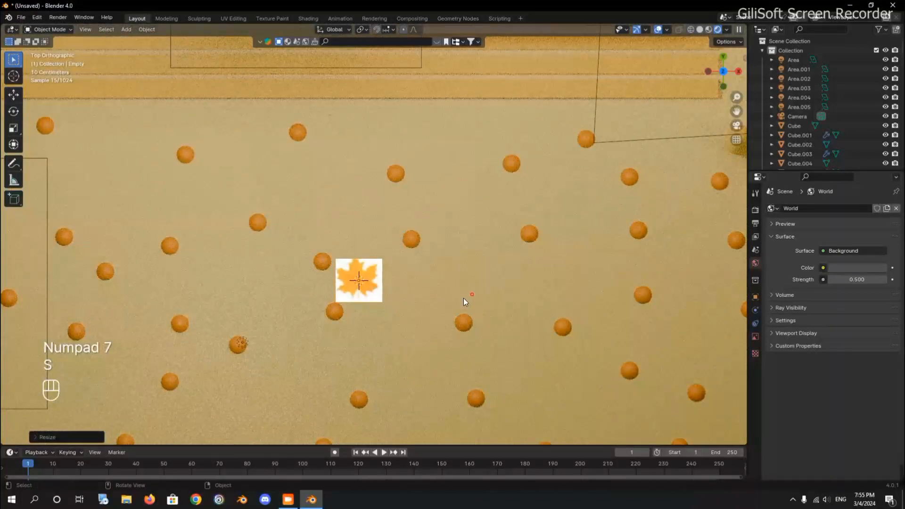
{"action": "key", "text": "g"}
{"action": "left_click", "coordinate": [488, 303]}
Step: Place the 3D cursor on the leaf image's edge and add a single vertex there, with vertex selection active
{"action": "middle_click_drag", "start_coordinate": [489, 303], "coordinate": [483, 244], "text": "ctrl"}
{"action": "middle_click_drag", "start_coordinate": [517, 295], "coordinate": [495, 251], "text": "shift"}
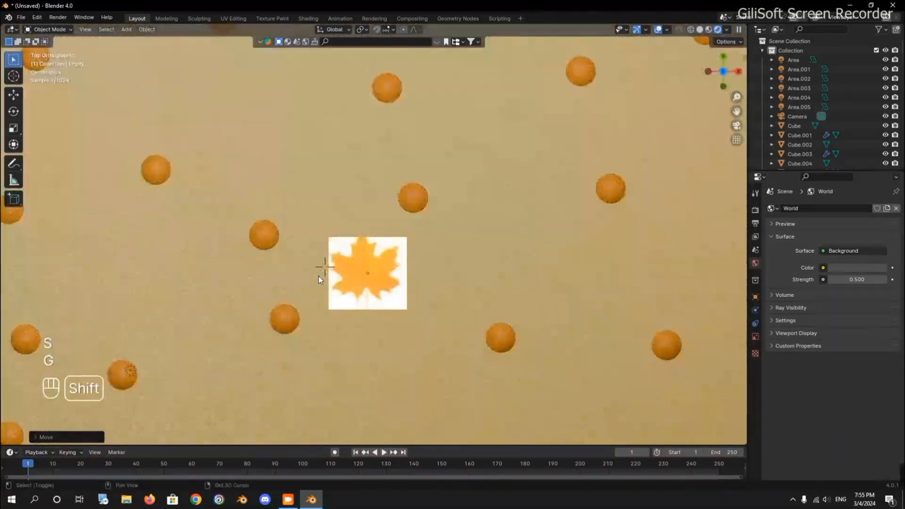
{"action": "key", "text": "KP_Decimal"}
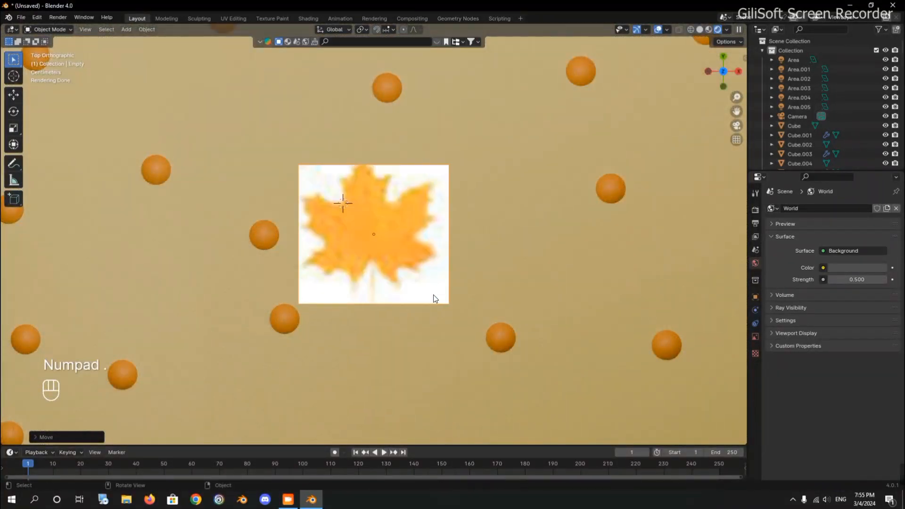
{"action": "key", "text": "shift+a"}
{"action": "mouse_move", "coordinate": [434, 98]}
{"action": "mouse_move", "coordinate": [502, 224]}
{"action": "left_click", "coordinate": [570, 224]}
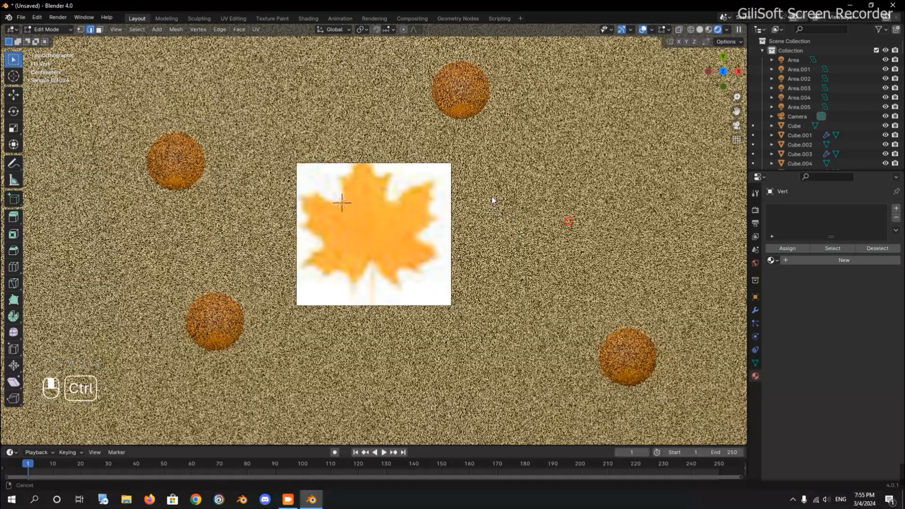
{"action": "scroll", "coordinate": [434, 201], "scroll_direction": "up", "scroll_amount": 1}
{"action": "key", "text": "1"}
Step: Extrude the vertex point by point around the maple leaf in the reference image to trace its full outline
{"action": "key", "text": "e"}
{"action": "left_click", "coordinate": [406, 195]}
{"action": "key", "text": "e"}
{"action": "left_click", "coordinate": [399, 182]}
{"action": "key", "text": "e"}
{"action": "left_click", "coordinate": [412, 181]}
{"action": "key", "text": "e"}
{"action": "left_click", "coordinate": [425, 166]}
{"action": "key", "text": "e"}
{"action": "left_click", "coordinate": [447, 170]}
{"action": "key", "text": "e"}
{"action": "left_click", "coordinate": [457, 177]}
{"action": "key", "text": "e"}
{"action": "left_click", "coordinate": [468, 178]}
{"action": "key", "text": "e"}
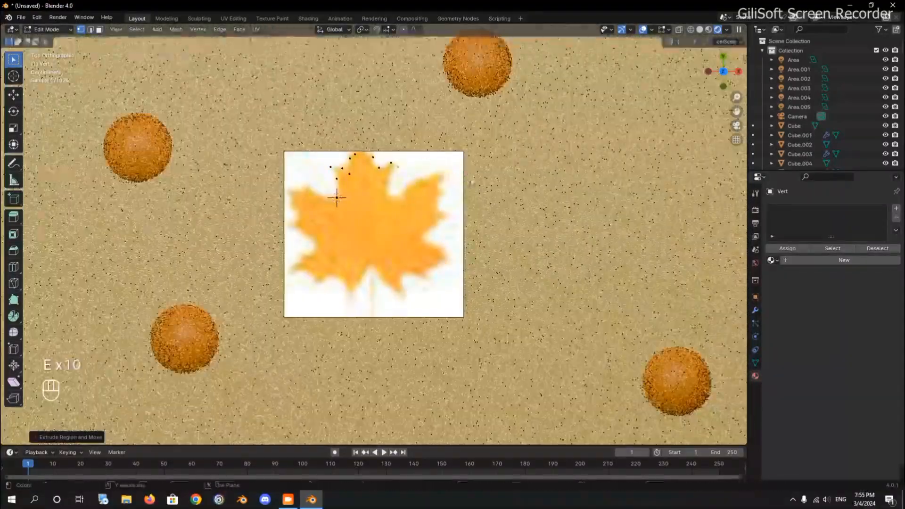
{"action": "left_click", "coordinate": [460, 195]}
{"action": "key", "text": "e"}
{"action": "left_click", "coordinate": [461, 203]}
{"action": "key", "text": "e"}
{"action": "left_click", "coordinate": [475, 208]}
{"action": "key", "text": "e"}
{"action": "left_click", "coordinate": [485, 197]}
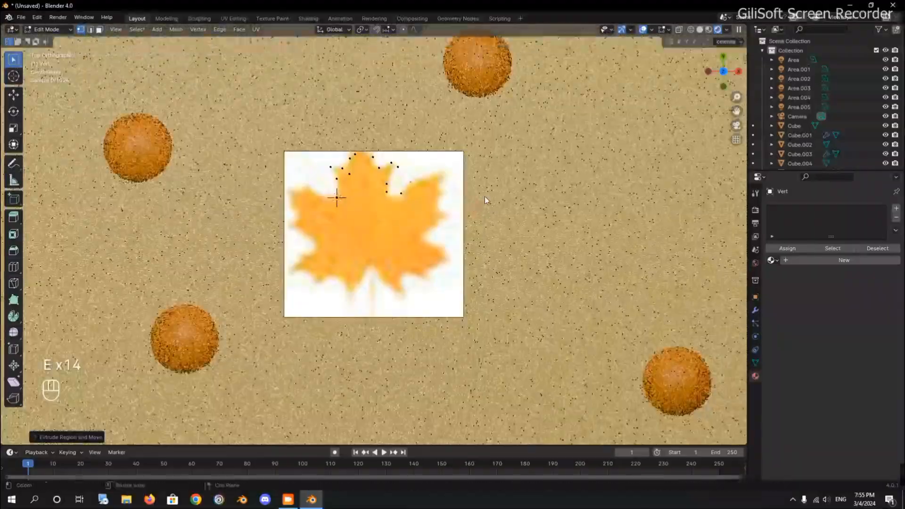
{"action": "left_click", "coordinate": [518, 185]}
{"action": "key", "text": "e"}
{"action": "left_click", "coordinate": [520, 194]}
{"action": "key", "text": "e"}
{"action": "left_click", "coordinate": [513, 200]}
{"action": "key", "text": "e"}
{"action": "left_click", "coordinate": [513, 210]}
{"action": "key", "text": "e"}
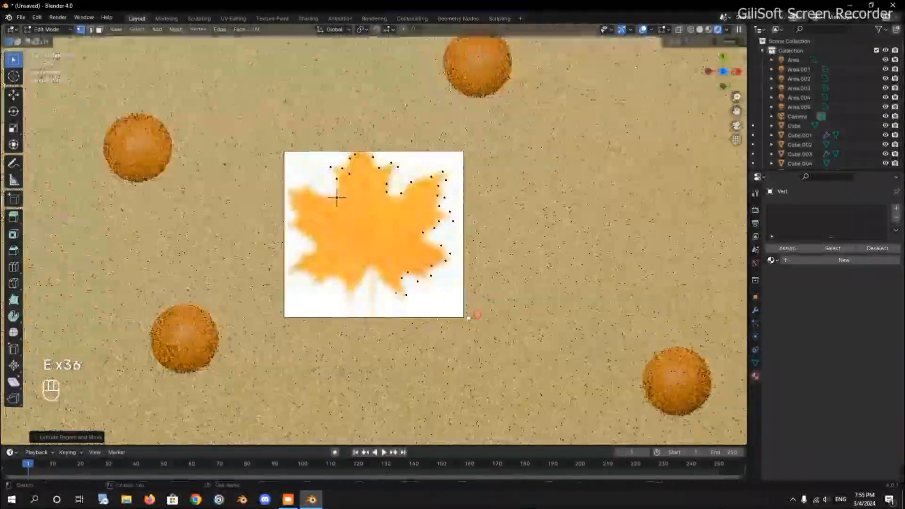
{"action": "left_click", "coordinate": [377, 307]}
{"action": "key", "text": "e"}
{"action": "left_click", "coordinate": [376, 294]}
{"action": "key", "text": "e"}
{"action": "left_click", "coordinate": [365, 288]}
{"action": "key", "text": "e"}
{"action": "left_click", "coordinate": [355, 293]}
{"action": "key", "text": "e"}
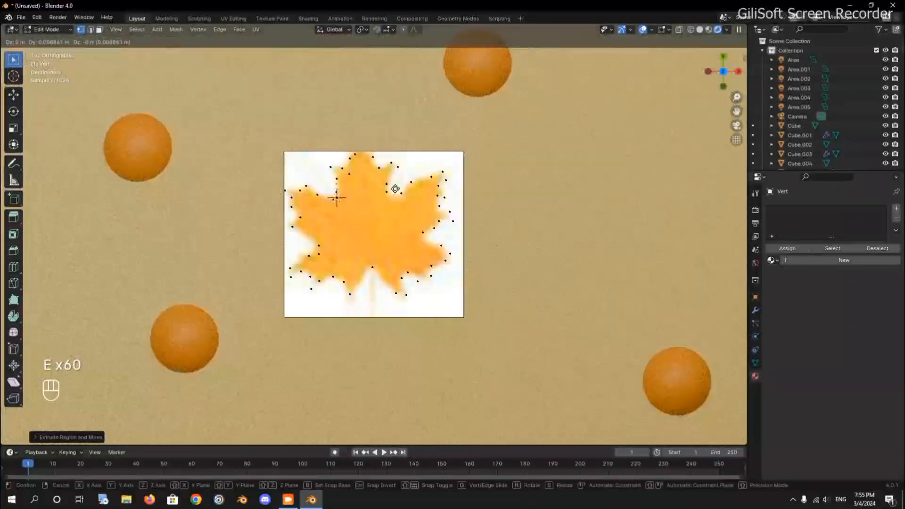
{"action": "left_click", "coordinate": [341, 180]}
Step: Return to Object Mode and delete the leaf reference image
{"action": "key", "text": "Tab"}
{"action": "middle_click_drag", "start_coordinate": [495, 243], "coordinate": [455, 185]}
{"action": "left_click", "coordinate": [454, 225]}
{"action": "left_click", "coordinate": [454, 225]}
{"action": "key", "text": "x"}
{"action": "left_click", "coordinate": [454, 225]}
Step: Select all vertices of the traced leaf outline and fill it with a face
{"action": "left_click", "coordinate": [412, 197]}
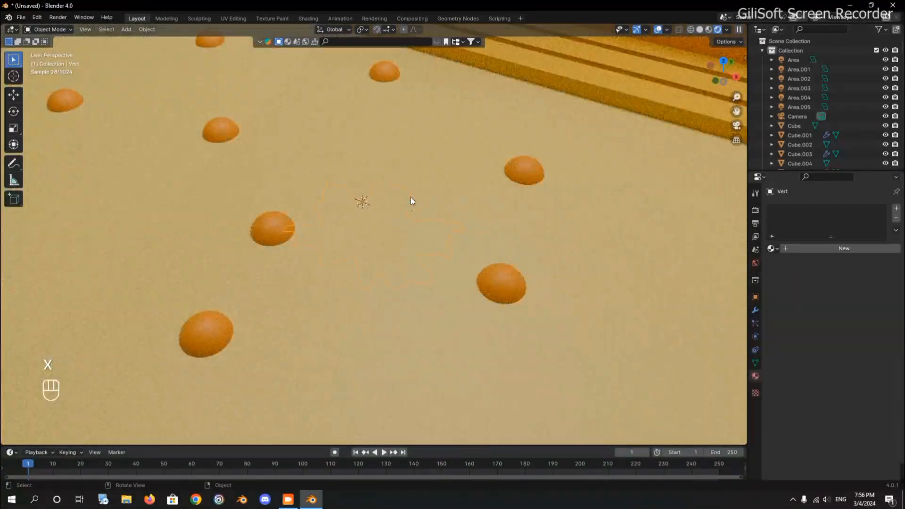
{"action": "key", "text": "Tab"}
{"action": "key", "text": "a"}
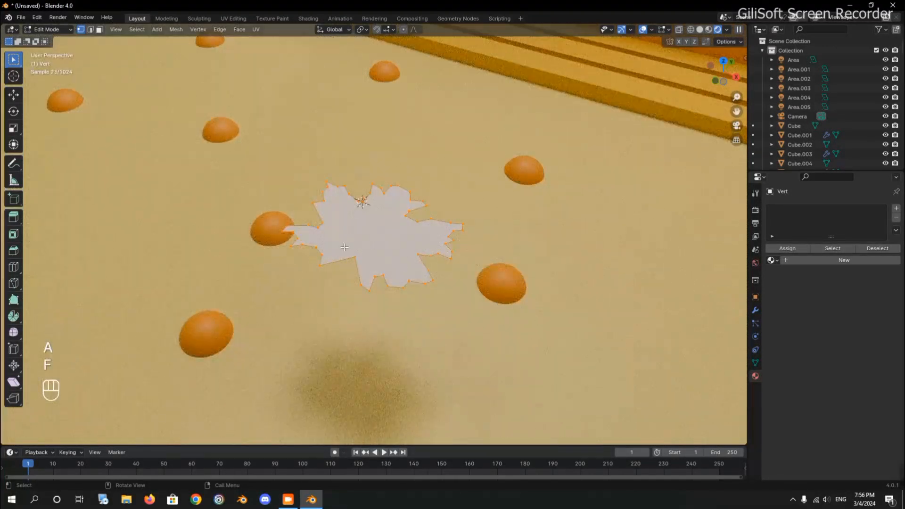
{"action": "left_click_drag", "start_coordinate": [345, 247], "coordinate": [365, 267]}
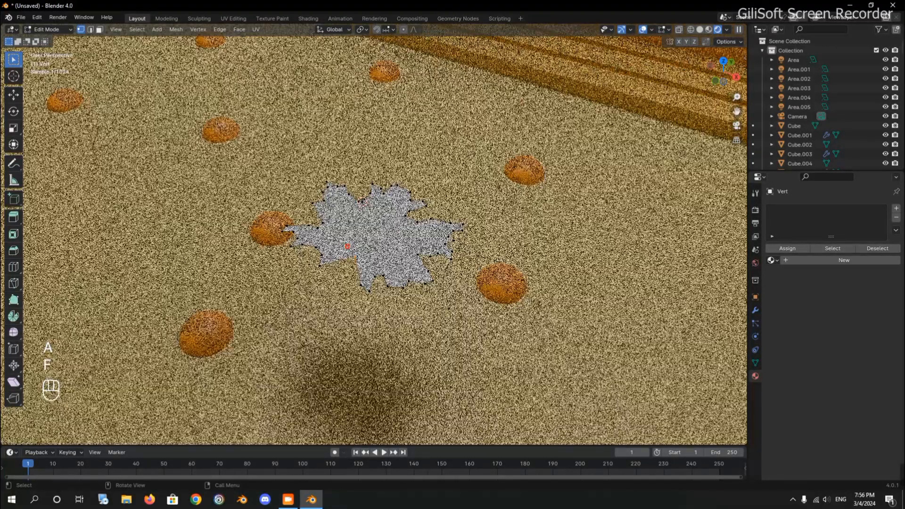
{"action": "key", "text": "f"}
{"action": "key", "text": "y"}
{"action": "key", "text": "t"}
{"action": "key", "text": "Escape"}
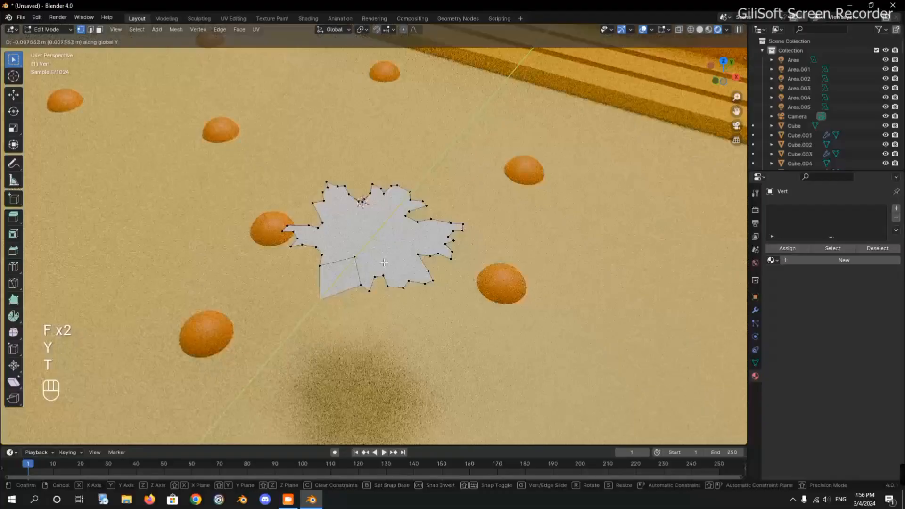
{"action": "key", "text": "ctrl+z"}
Step: In Object Mode, give the leaf a new material with an orange base color
{"action": "middle_click_drag", "start_coordinate": [344, 267], "coordinate": [530, 299]}
{"action": "key", "text": "Tab"}
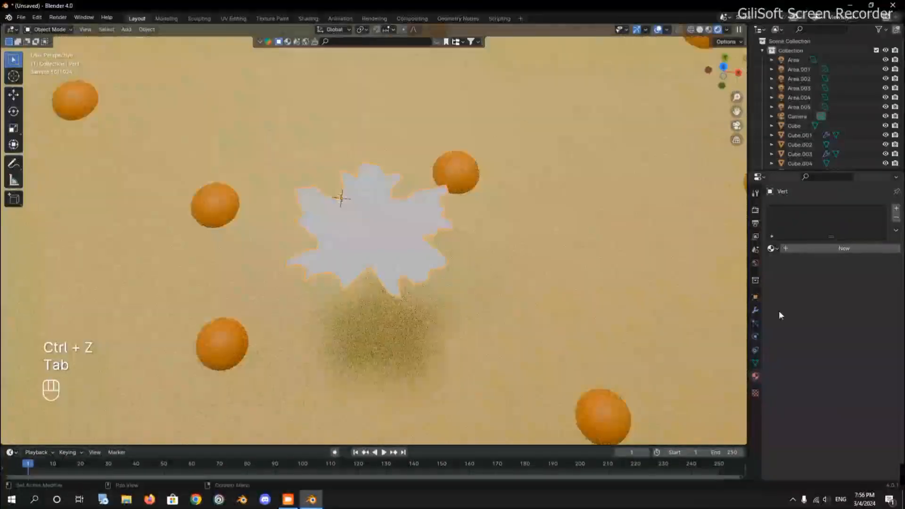
{"action": "left_click", "coordinate": [799, 250]}
{"action": "left_click", "coordinate": [851, 308]}
{"action": "left_click_drag", "start_coordinate": [808, 230], "coordinate": [815, 237]}
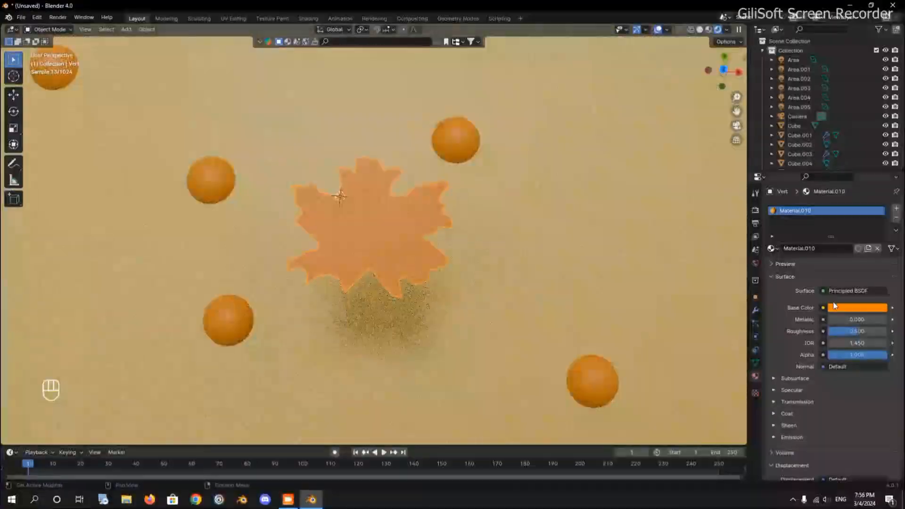
{"action": "left_click", "coordinate": [836, 306]}
{"action": "left_click", "coordinate": [809, 233]}
Step: In the camera view, rotate the leaf freely, scale it down and position it in the air among the trees behind the house
{"action": "middle_click_drag", "start_coordinate": [507, 212], "coordinate": [459, 137]}
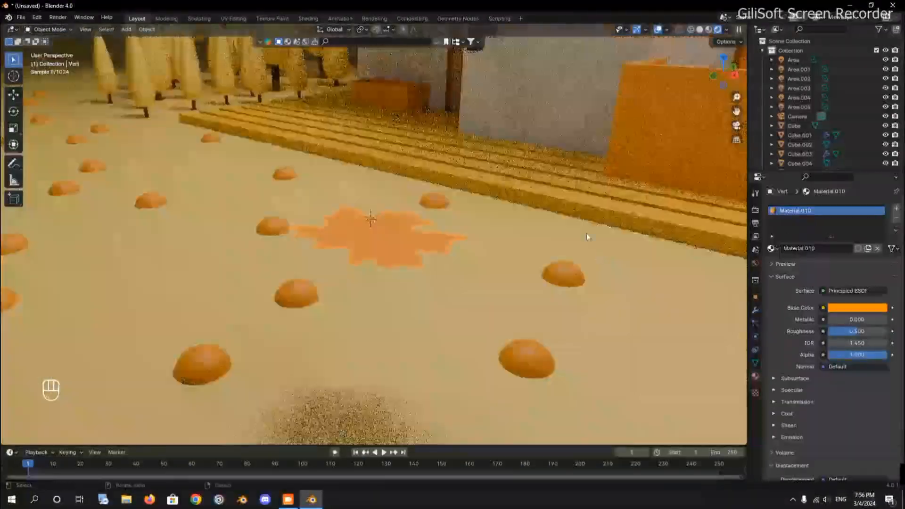
{"action": "key", "text": "r"}
{"action": "key", "text": "Escape"}
{"action": "key", "text": "KP_0"}
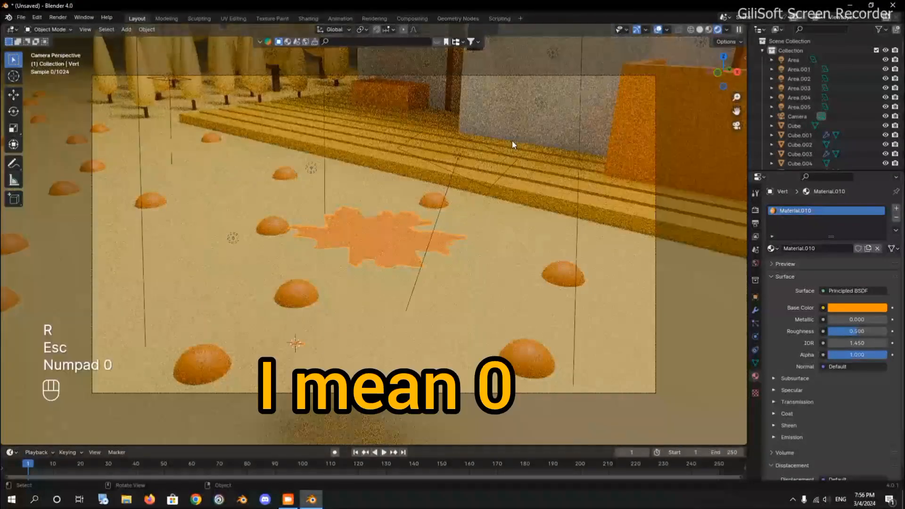
{"action": "key", "text": "g"}
{"action": "key", "text": "r"}
{"action": "key", "text": "r"}
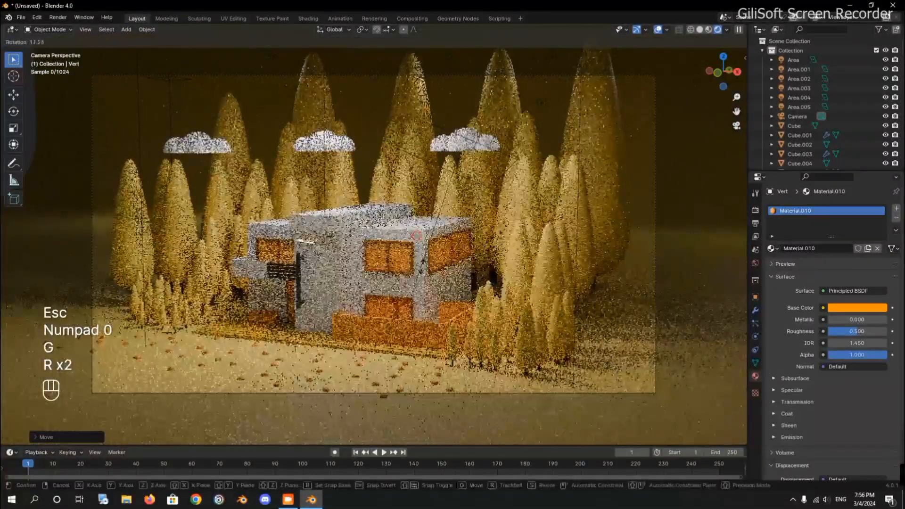
{"action": "left_click", "coordinate": [357, 190]}
{"action": "key", "text": "s"}
{"action": "left_click", "coordinate": [342, 202]}
{"action": "key", "text": "g"}
{"action": "left_click", "coordinate": [281, 163]}
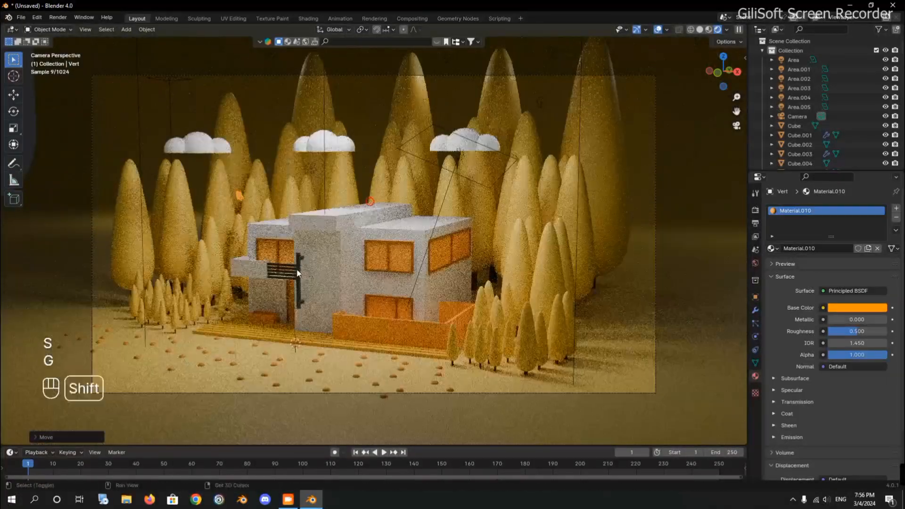
Step: Duplicate the leaf three times around the house and trees, and darken the orange base color of their shared material
{"action": "key", "text": "shift+d"}
{"action": "left_click", "coordinate": [408, 286]}
{"action": "key", "text": "shift+d"}
{"action": "left_click", "coordinate": [394, 229]}
{"action": "key", "text": "shift+d"}
{"action": "left_click", "coordinate": [244, 258]}
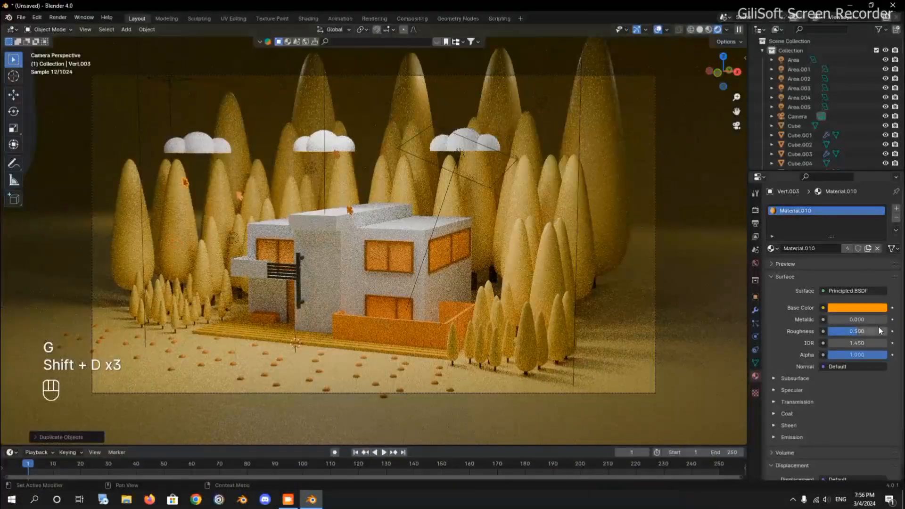
{"action": "left_click", "coordinate": [850, 309]}
{"action": "left_click", "coordinate": [870, 191]}
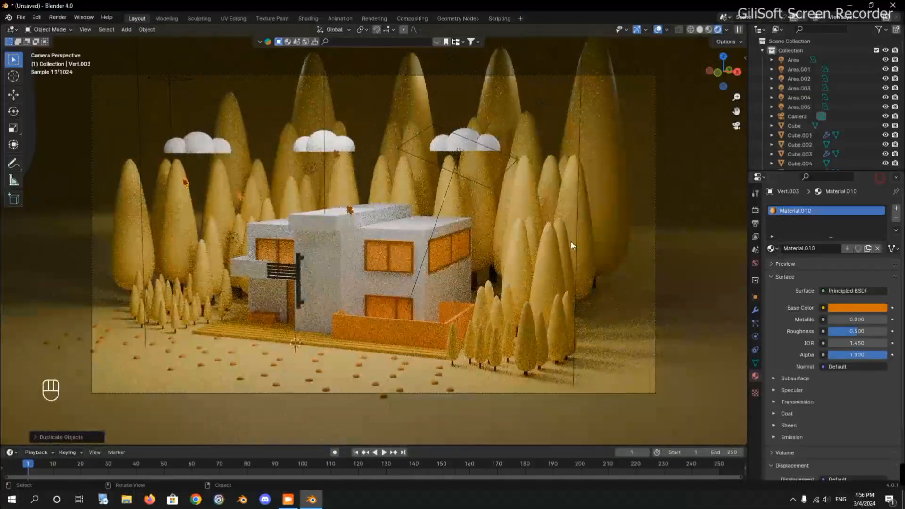
Step: Duplicate a leaf and rotate the copy about Z so it faces a different direction
{"action": "left_click", "coordinate": [327, 253]}
{"action": "key", "text": "shift+d"}
{"action": "key", "text": "r"}
{"action": "key", "text": "z"}
{"action": "left_click", "coordinate": [396, 294]}
Step: Duplicate the leaf repeatedly and scatter the copies in the air across the house, trees and clouds
{"action": "key", "text": "shift+d"}
{"action": "left_click", "coordinate": [488, 247]}
{"action": "key", "text": "shift+d"}
{"action": "left_click", "coordinate": [418, 232]}
{"action": "key", "text": "shift+d"}
{"action": "left_click", "coordinate": [326, 236]}
{"action": "key", "text": "shift+d"}
{"action": "left_click", "coordinate": [299, 316]}
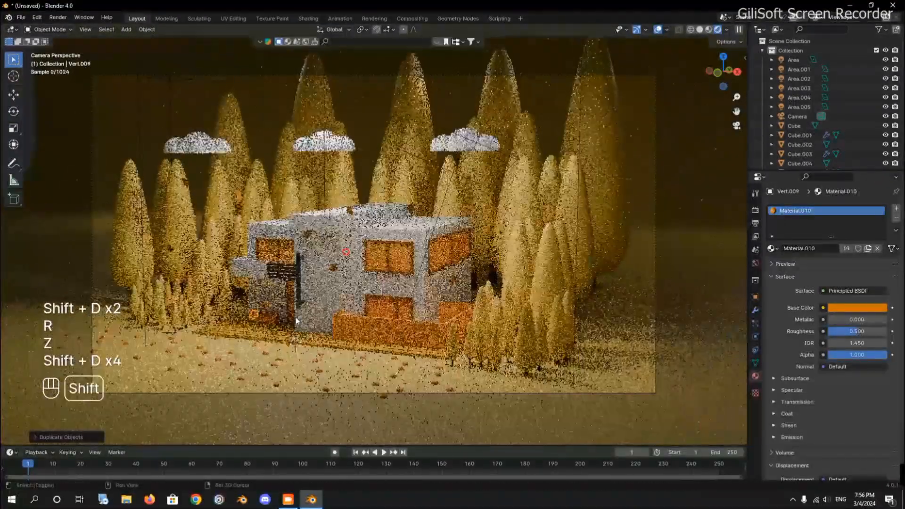
{"action": "left_click", "coordinate": [503, 230]}
{"action": "key", "text": "shift+d"}
{"action": "left_click", "coordinate": [461, 178]}
{"action": "key", "text": "shift+d"}
{"action": "left_click", "coordinate": [401, 240]}
{"action": "key", "text": "shift+d"}
{"action": "left_click", "coordinate": [218, 292]}
{"action": "key", "text": "shift+d"}
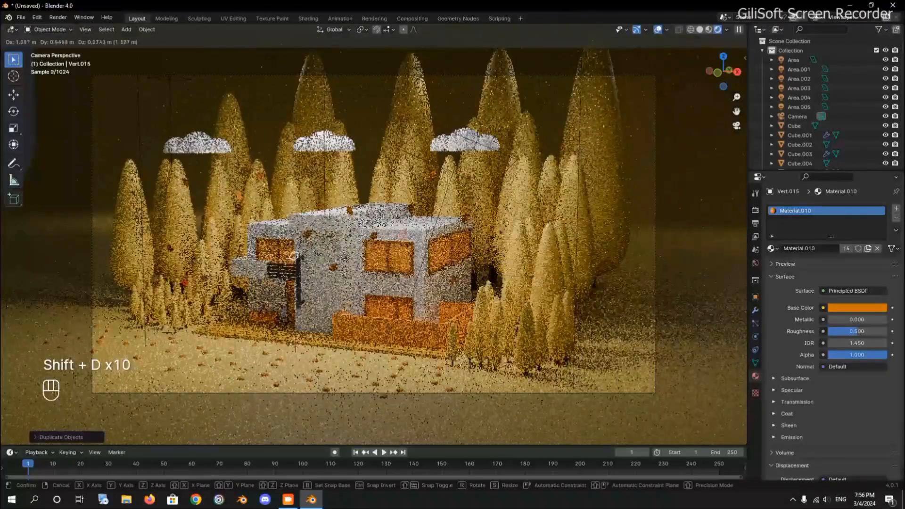
{"action": "left_click", "coordinate": [365, 302]}
{"action": "key", "text": "shift+d"}
{"action": "left_click", "coordinate": [293, 285]}
{"action": "key", "text": "shift+d"}
{"action": "left_click", "coordinate": [222, 275]}
{"action": "key", "text": "shift+d"}
{"action": "left_click", "coordinate": [169, 243]}
{"action": "key", "text": "shift+d"}
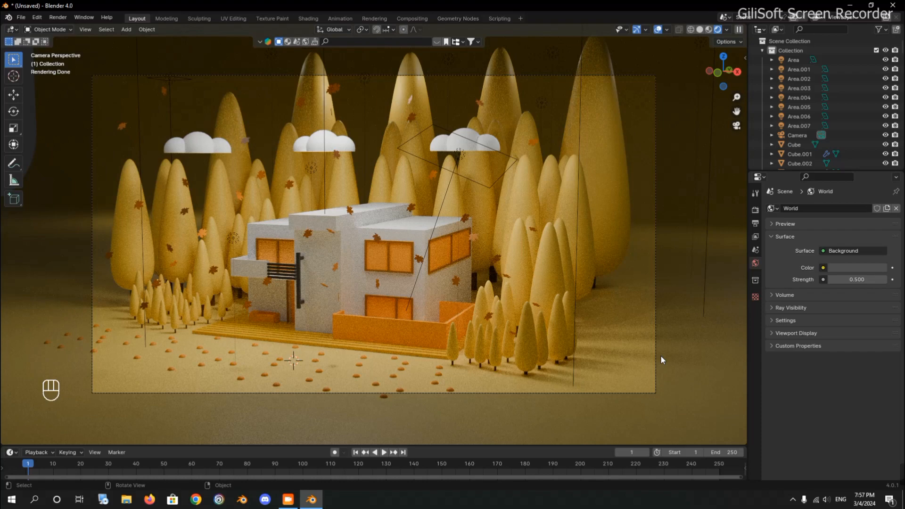
Step: Render the final image from the camera
{"action": "key", "text": "F12"}
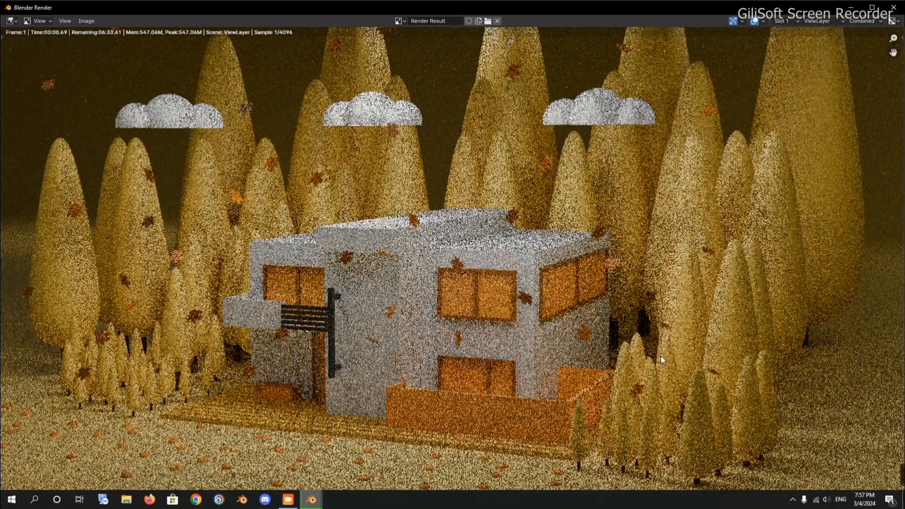